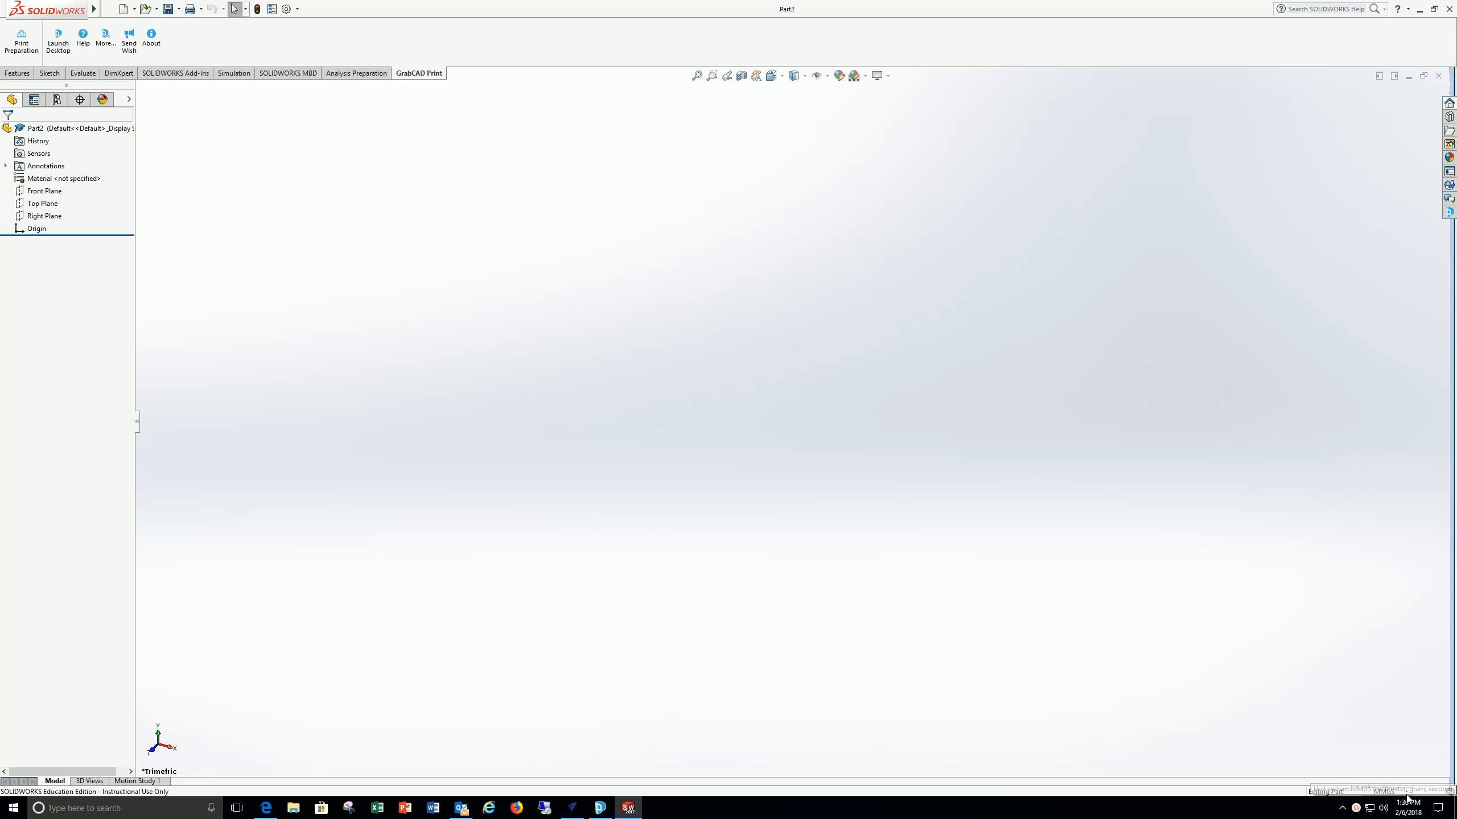
- Set the part's unit system to IPS (inch, pound, second)
{"action": "left_click", "coordinate": [1392, 793]}
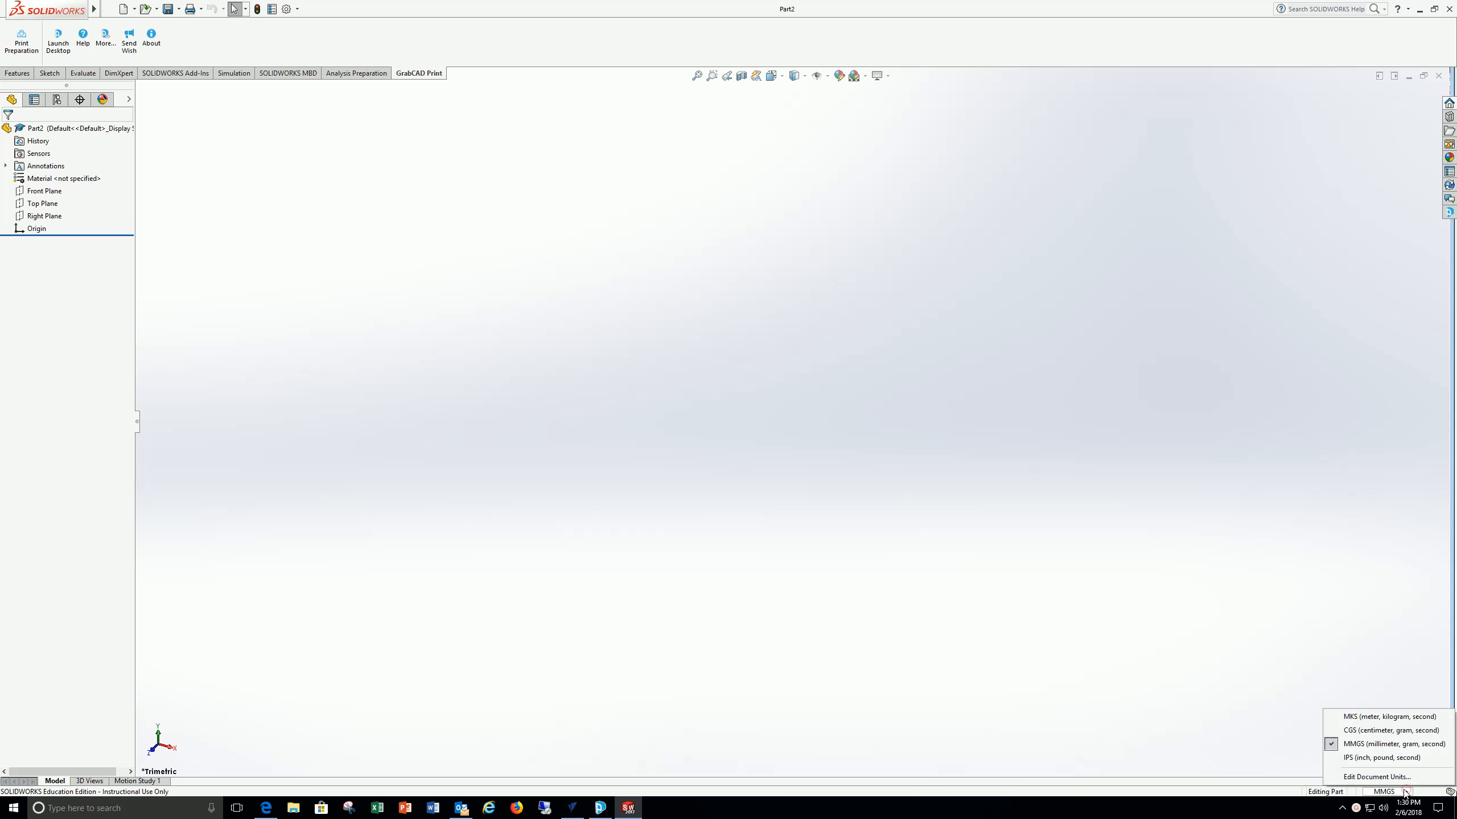
{"action": "left_click", "coordinate": [1386, 758]}
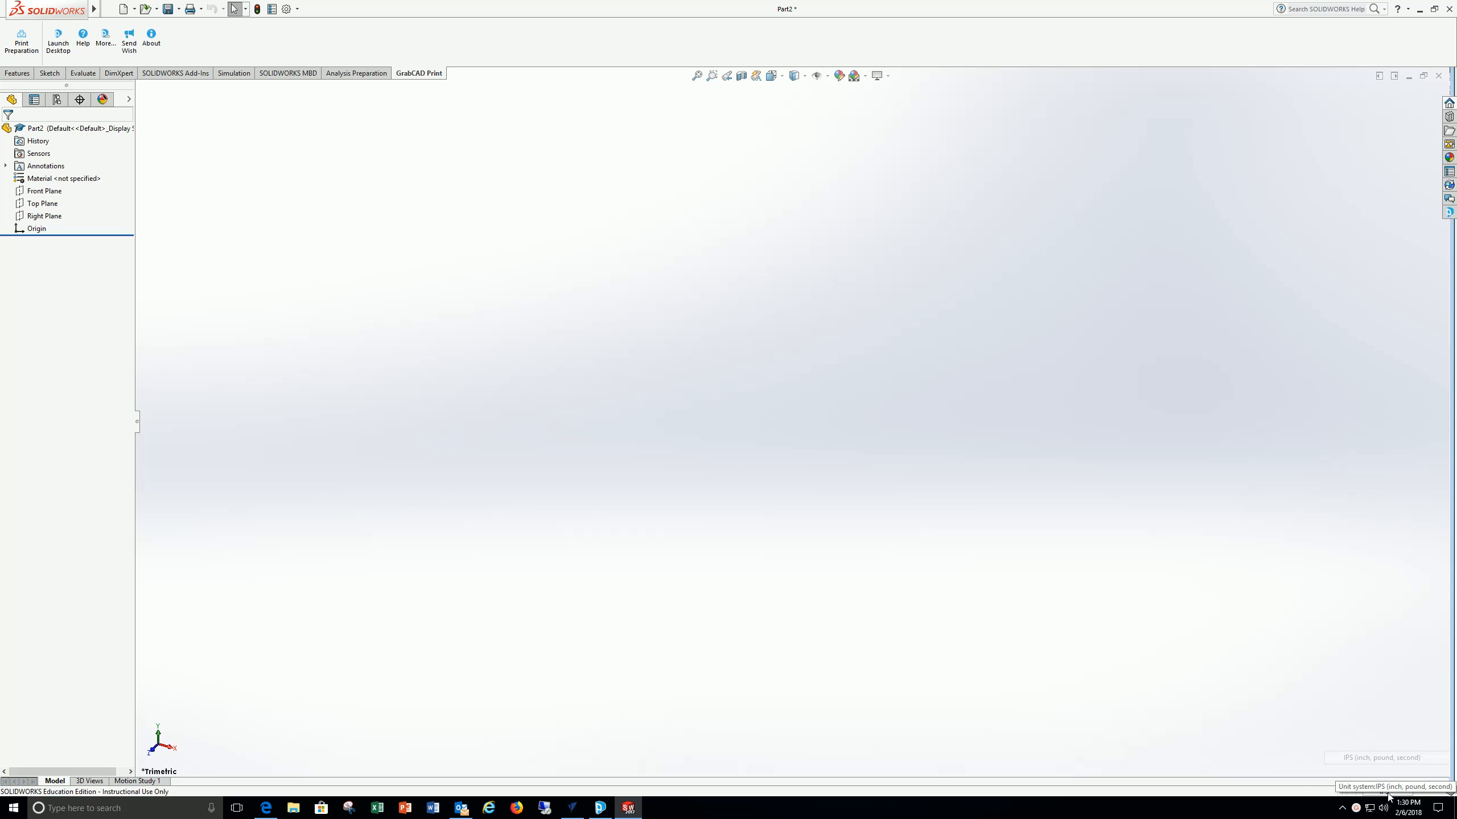
- Review the document properties for units, annotations, dimensions, virtual sharps, tables and DimXpert, and close the options
{"action": "left_click", "coordinate": [298, 10]}
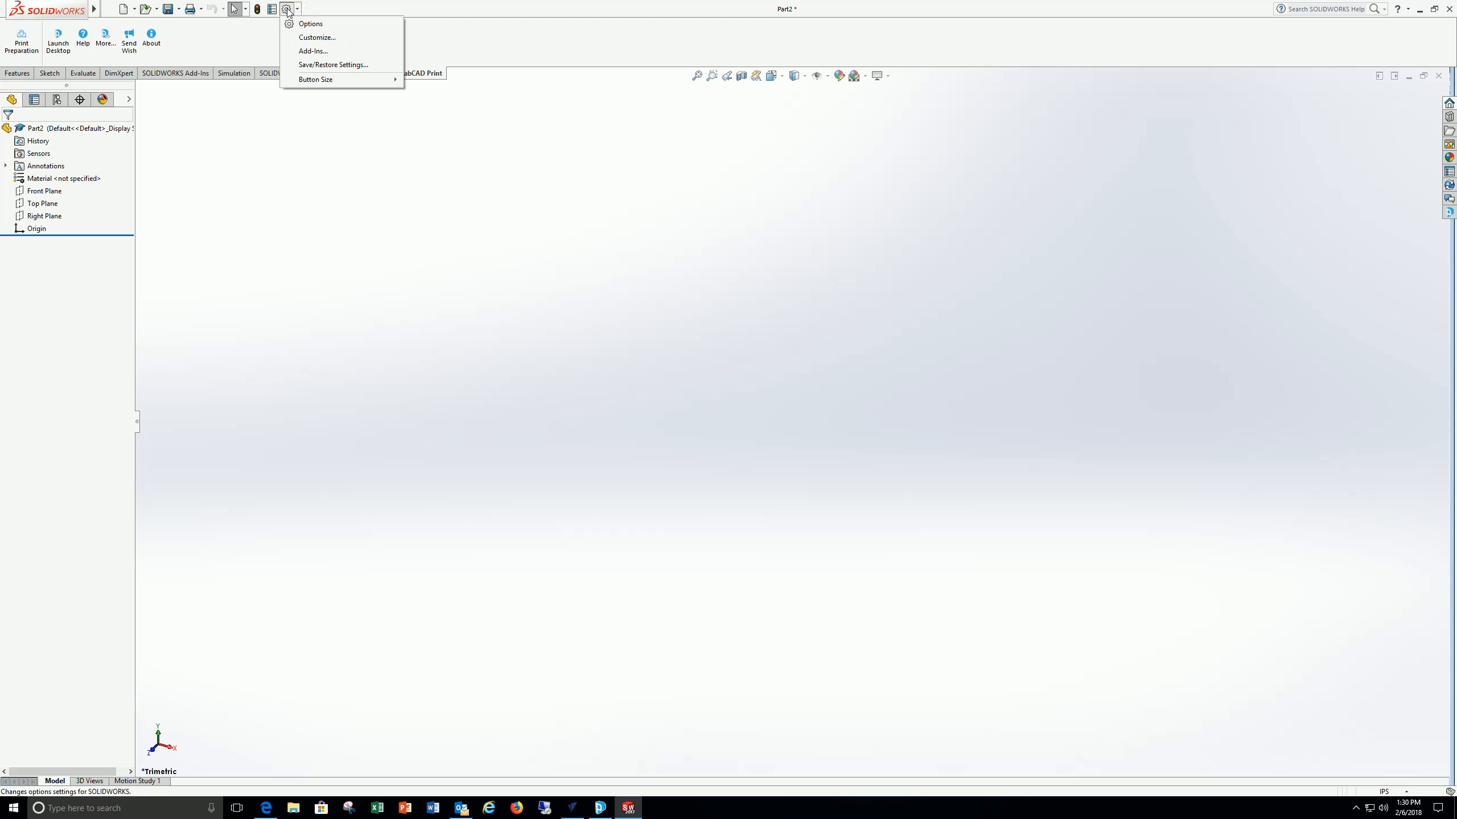
{"action": "left_click", "coordinate": [287, 9]}
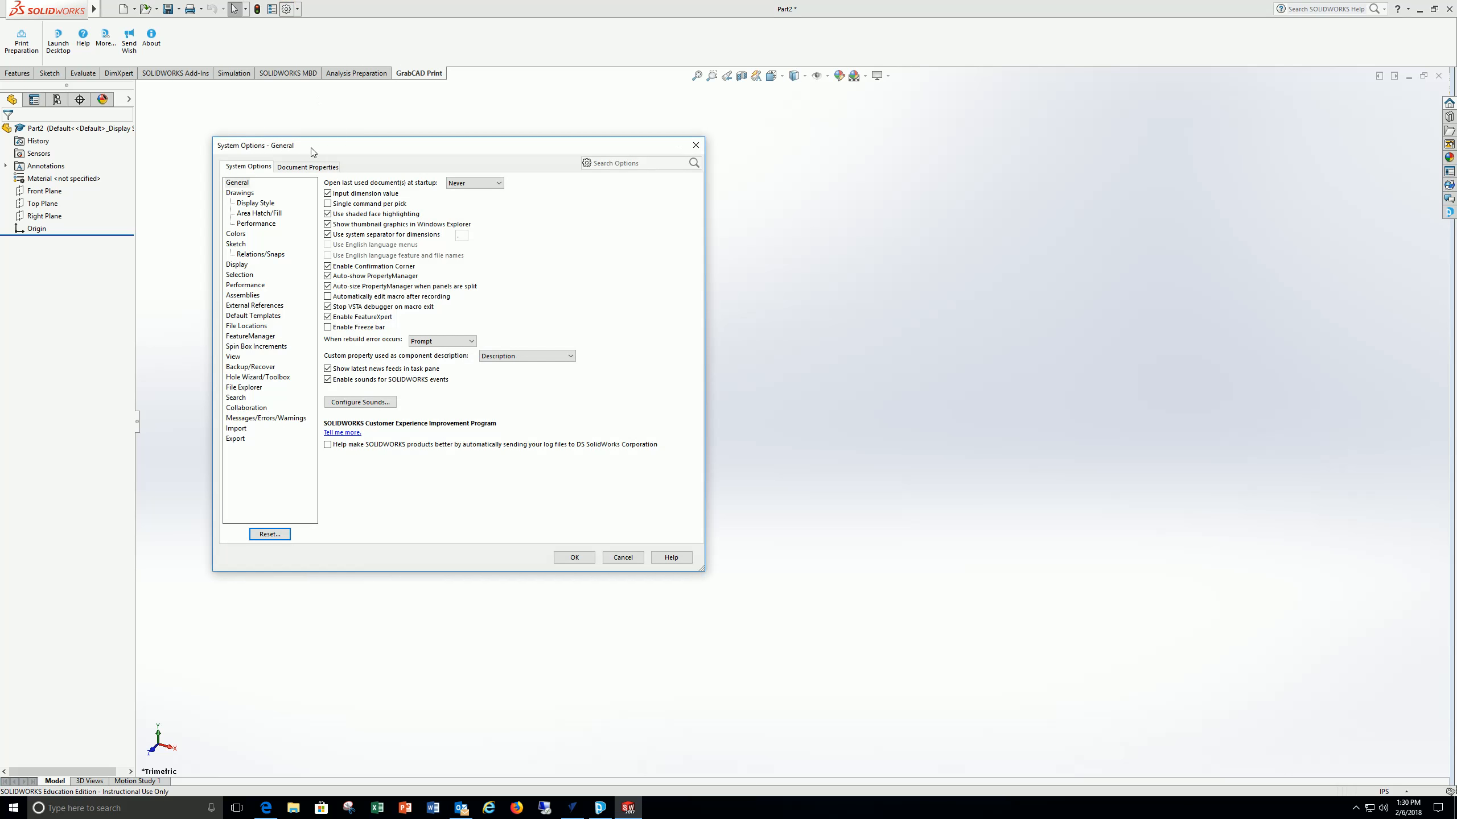
{"action": "left_click", "coordinate": [305, 166]}
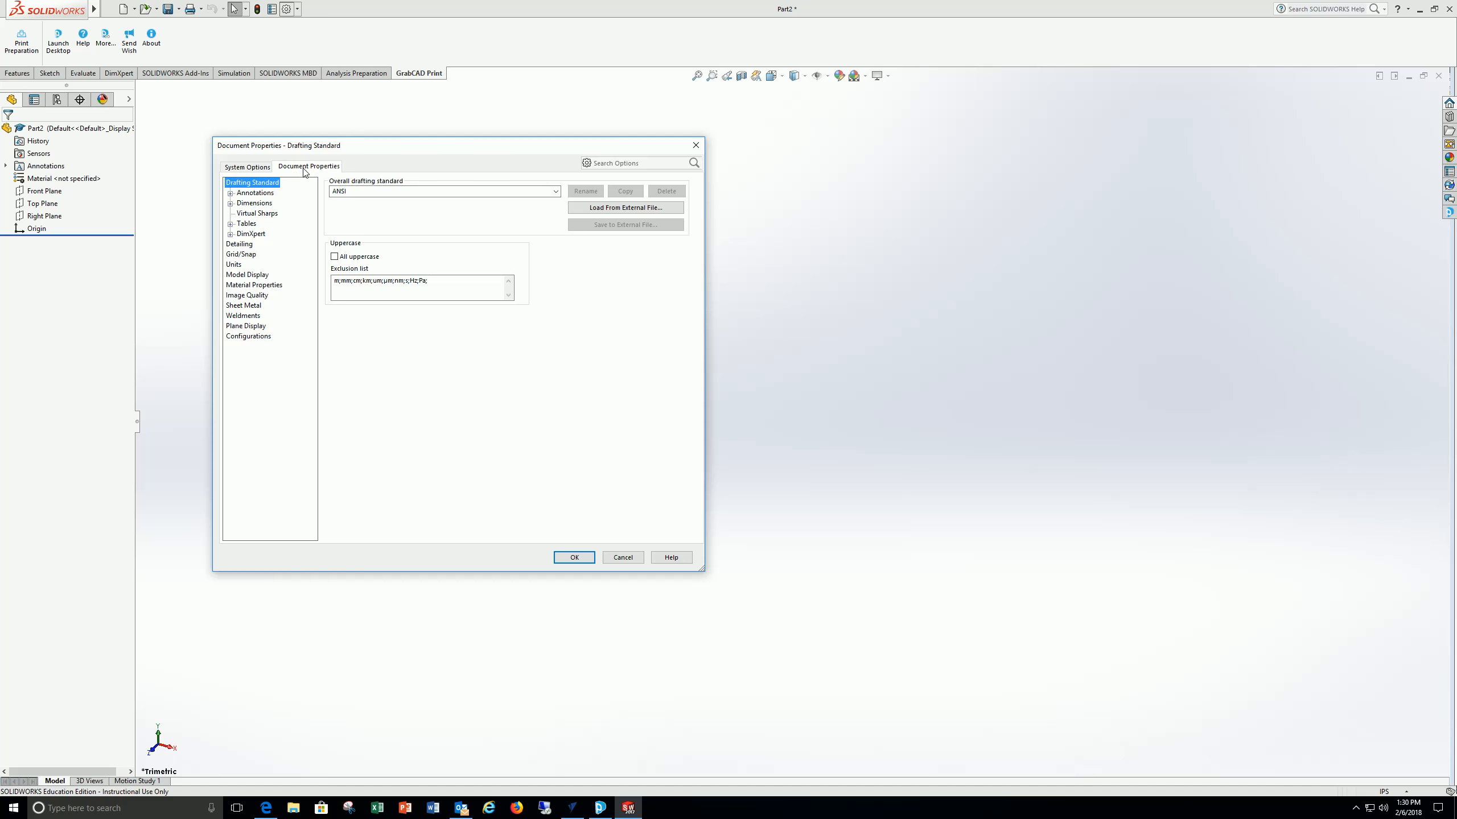
{"action": "left_click", "coordinate": [236, 265]}
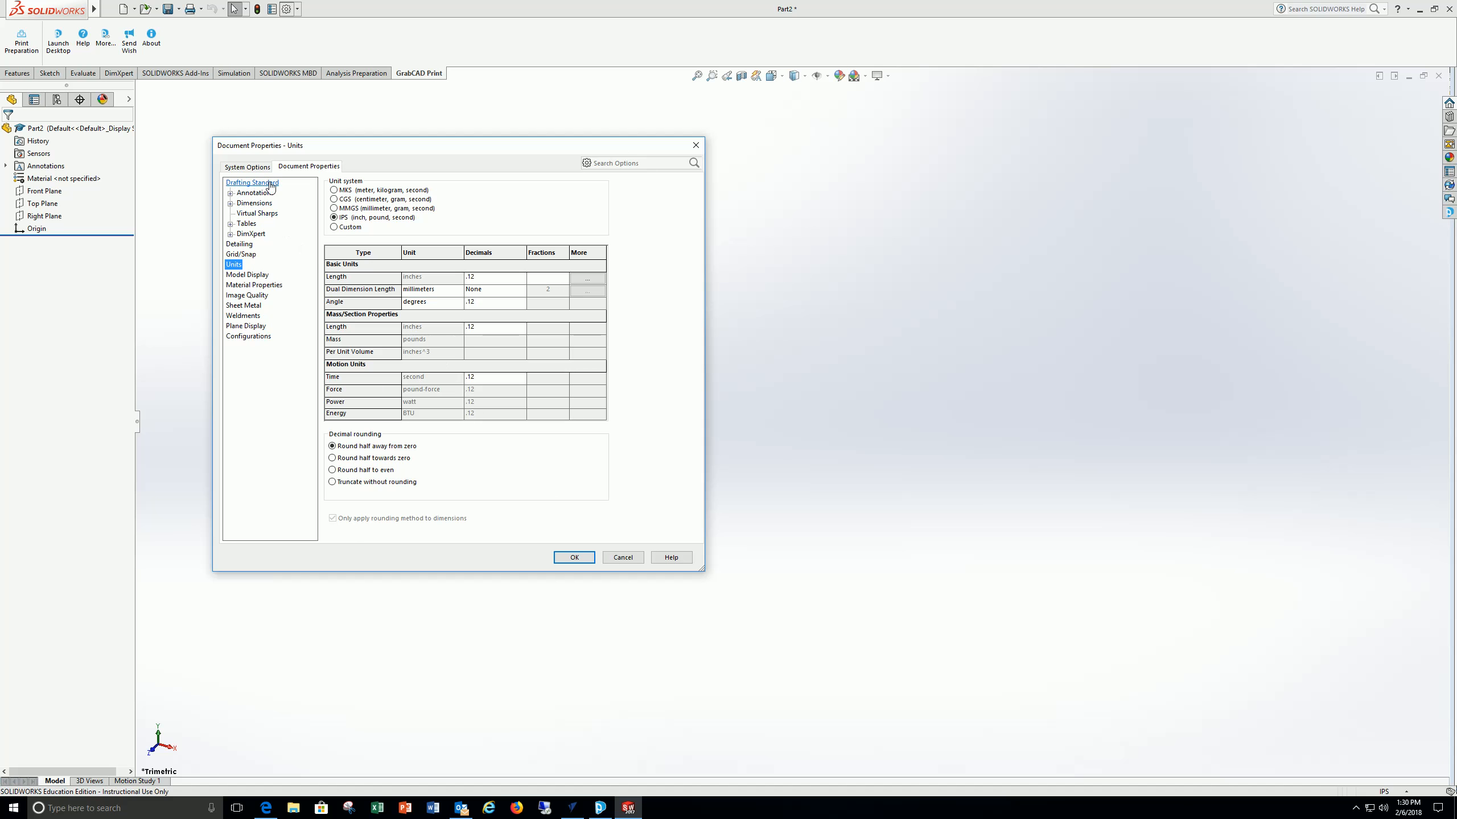
{"action": "left_click", "coordinate": [257, 193]}
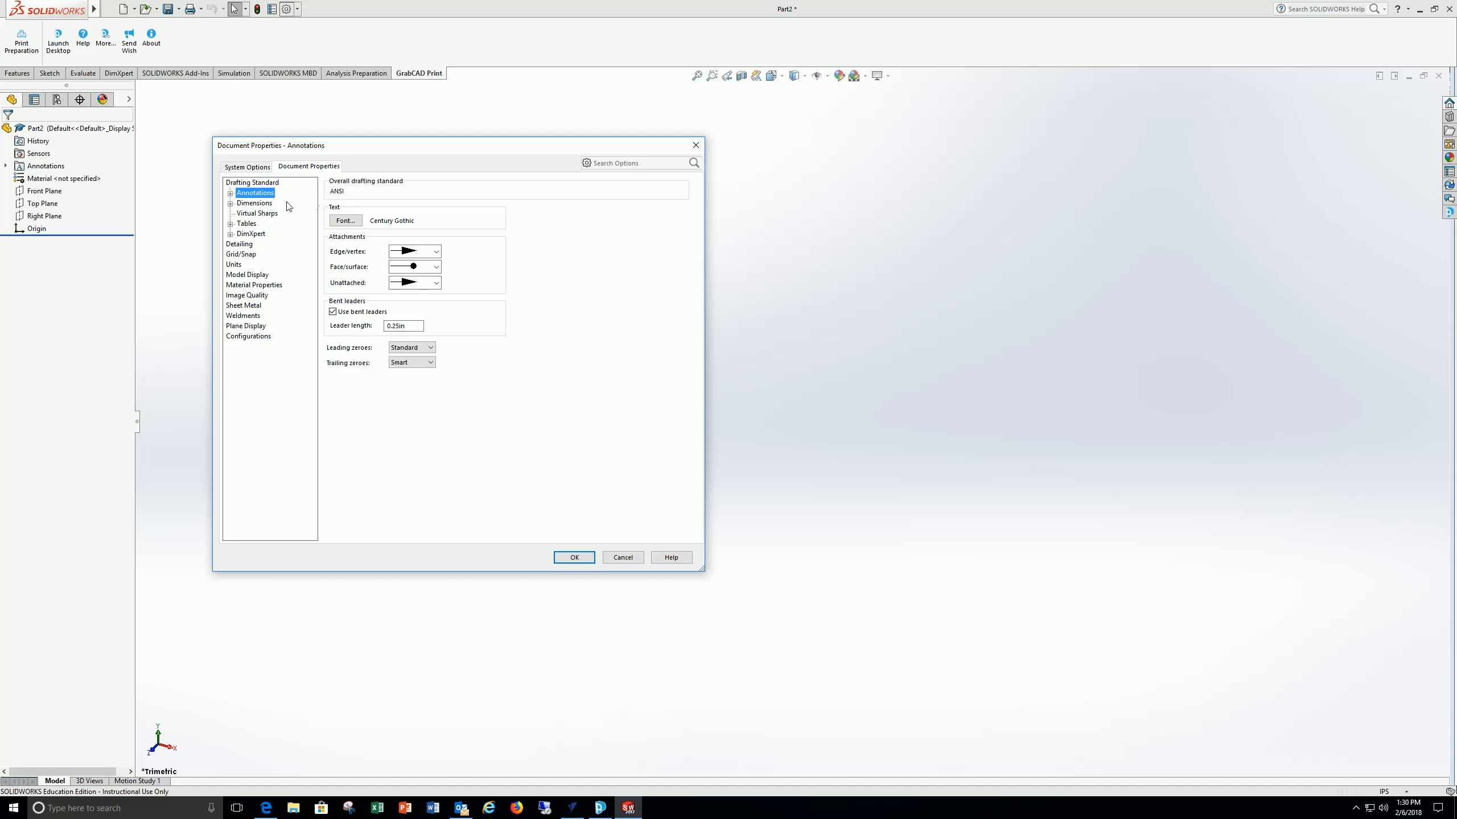
{"action": "left_click", "coordinate": [263, 204]}
{"action": "left_click", "coordinate": [268, 213]}
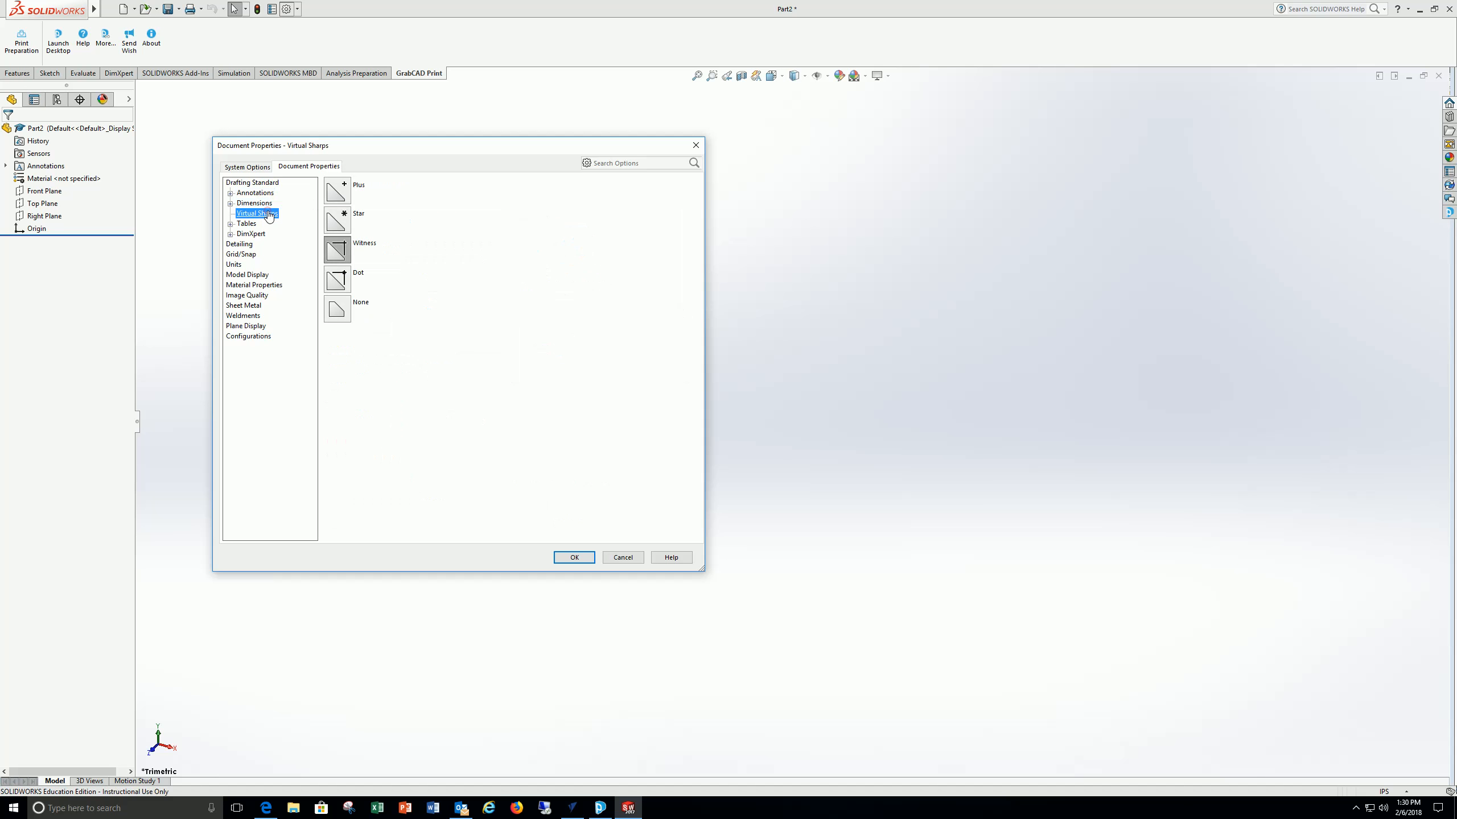
{"action": "left_click", "coordinate": [250, 223]}
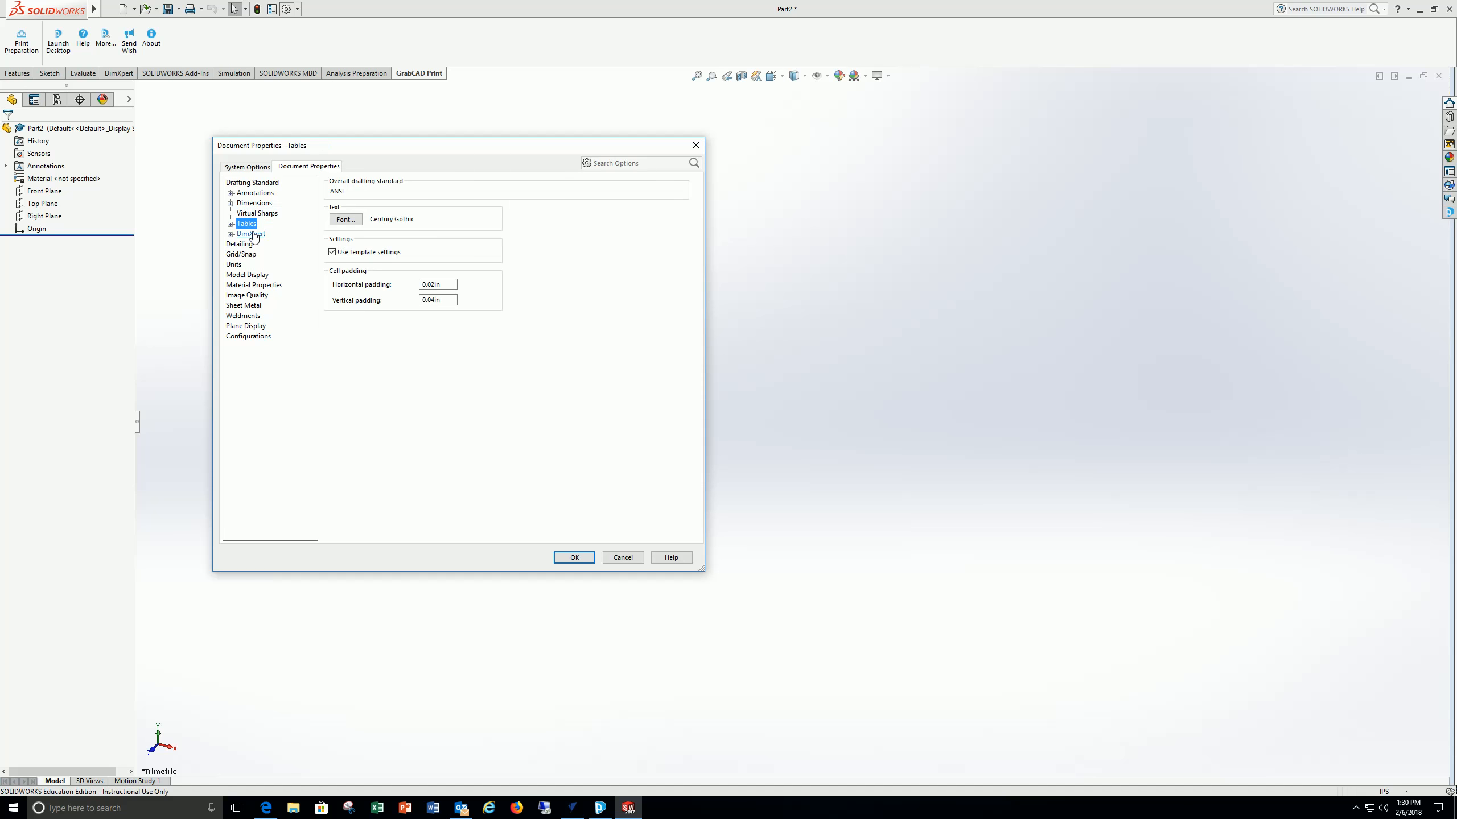
{"action": "left_click", "coordinate": [252, 234]}
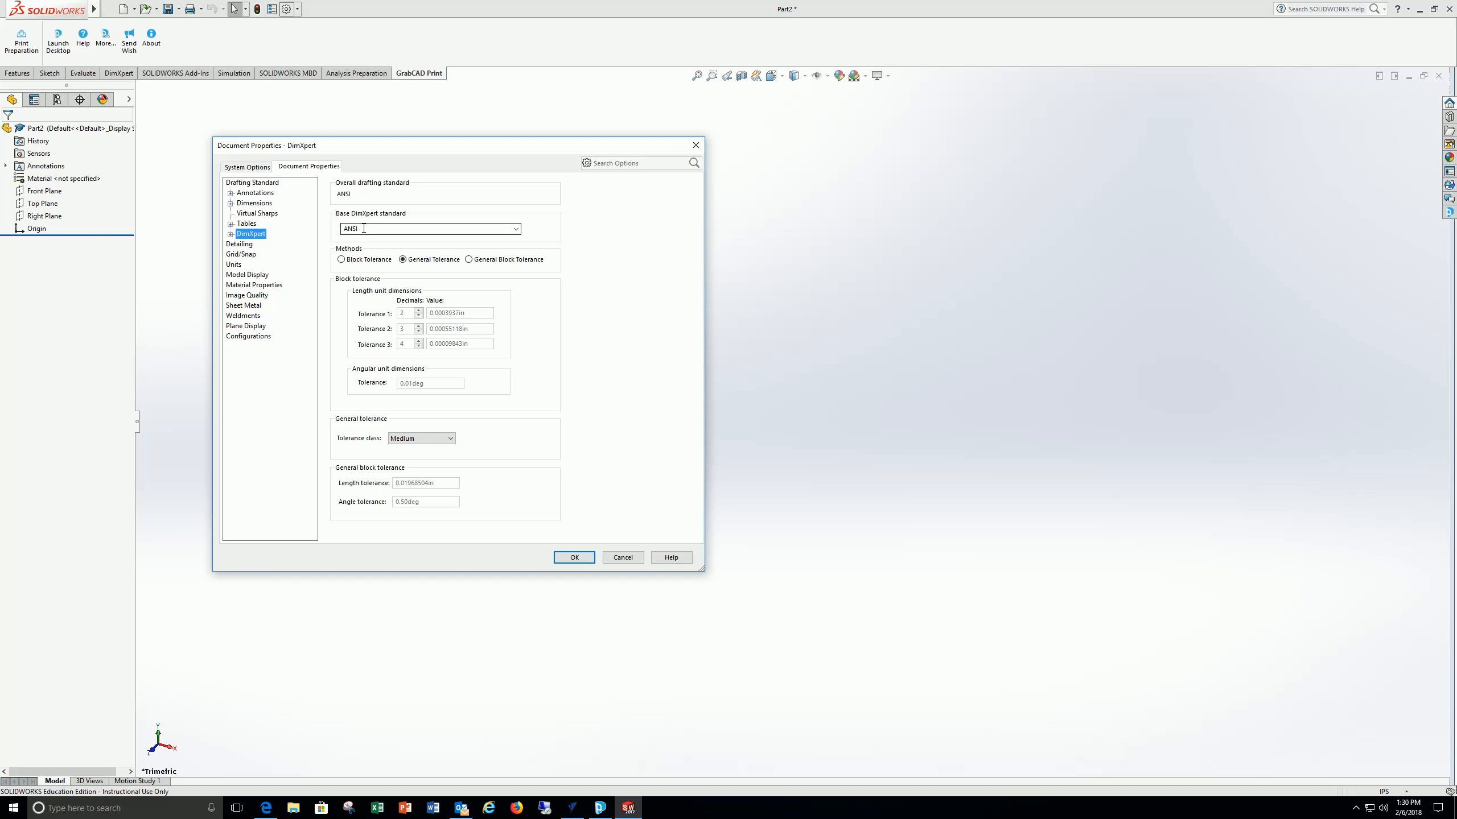
{"action": "left_click", "coordinate": [574, 559]}
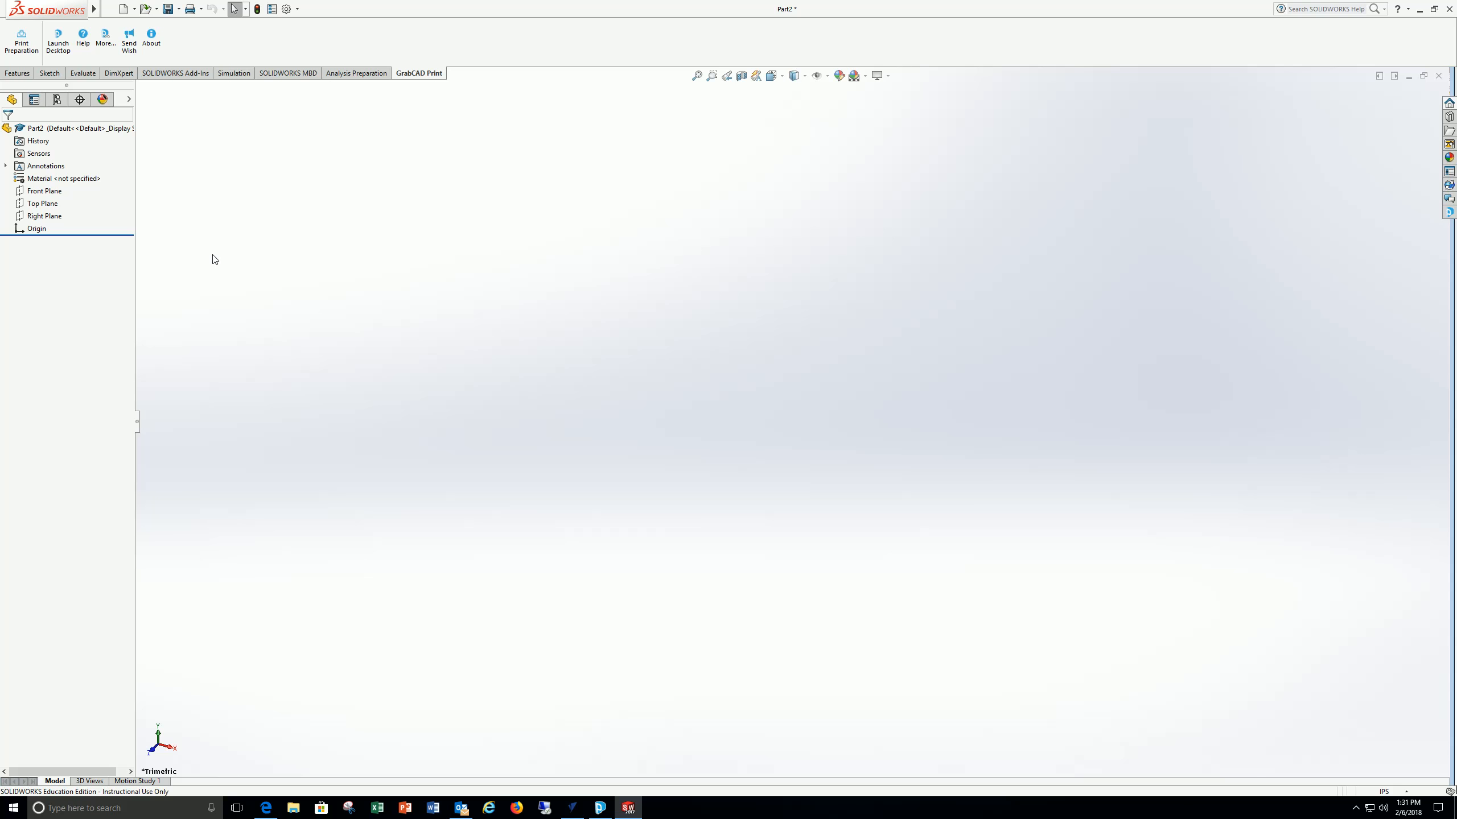
- Start a new sketch on the Front Plane
{"action": "left_click", "coordinate": [57, 77]}
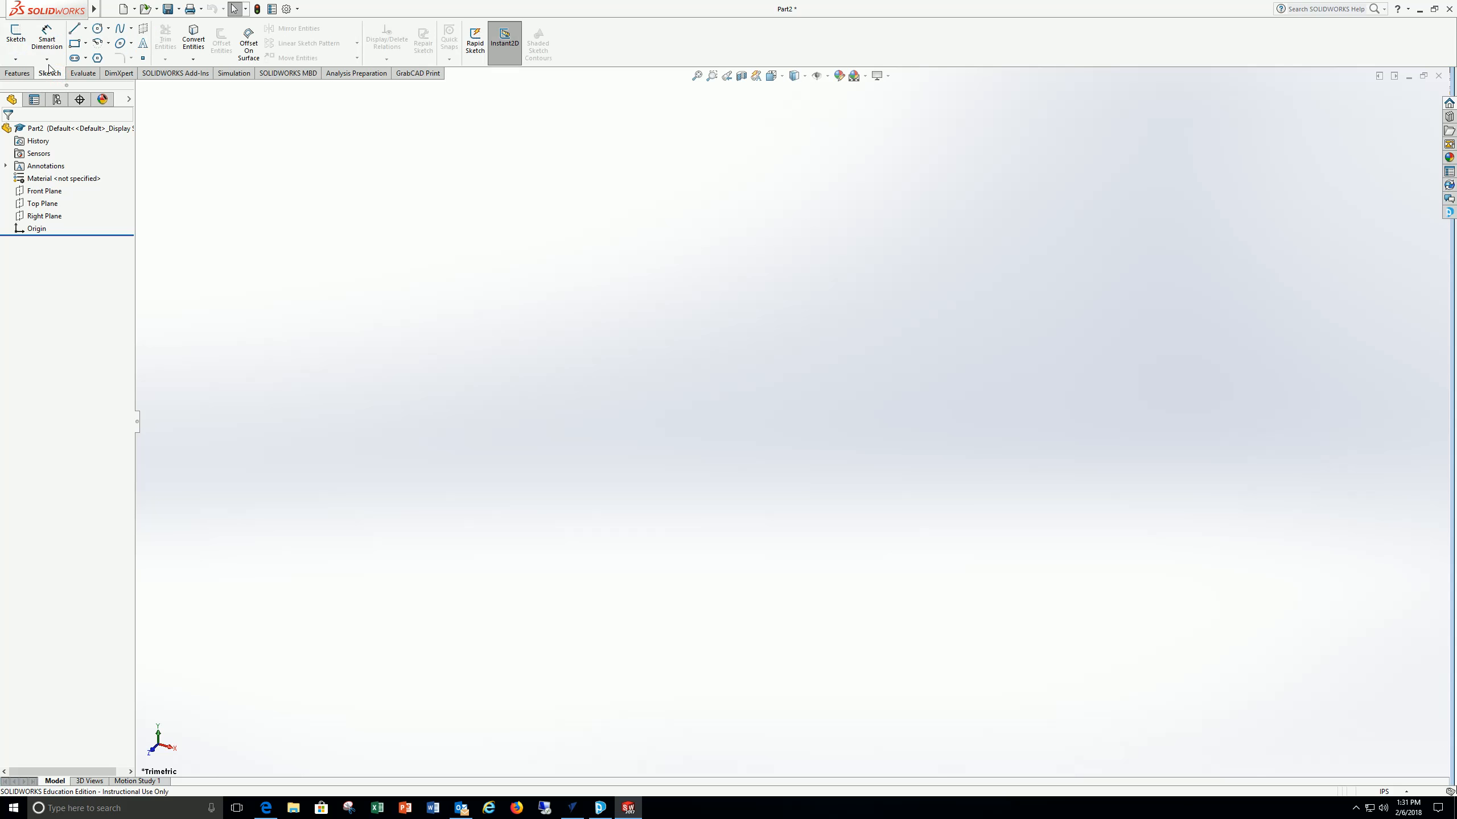
{"action": "left_click", "coordinate": [17, 36]}
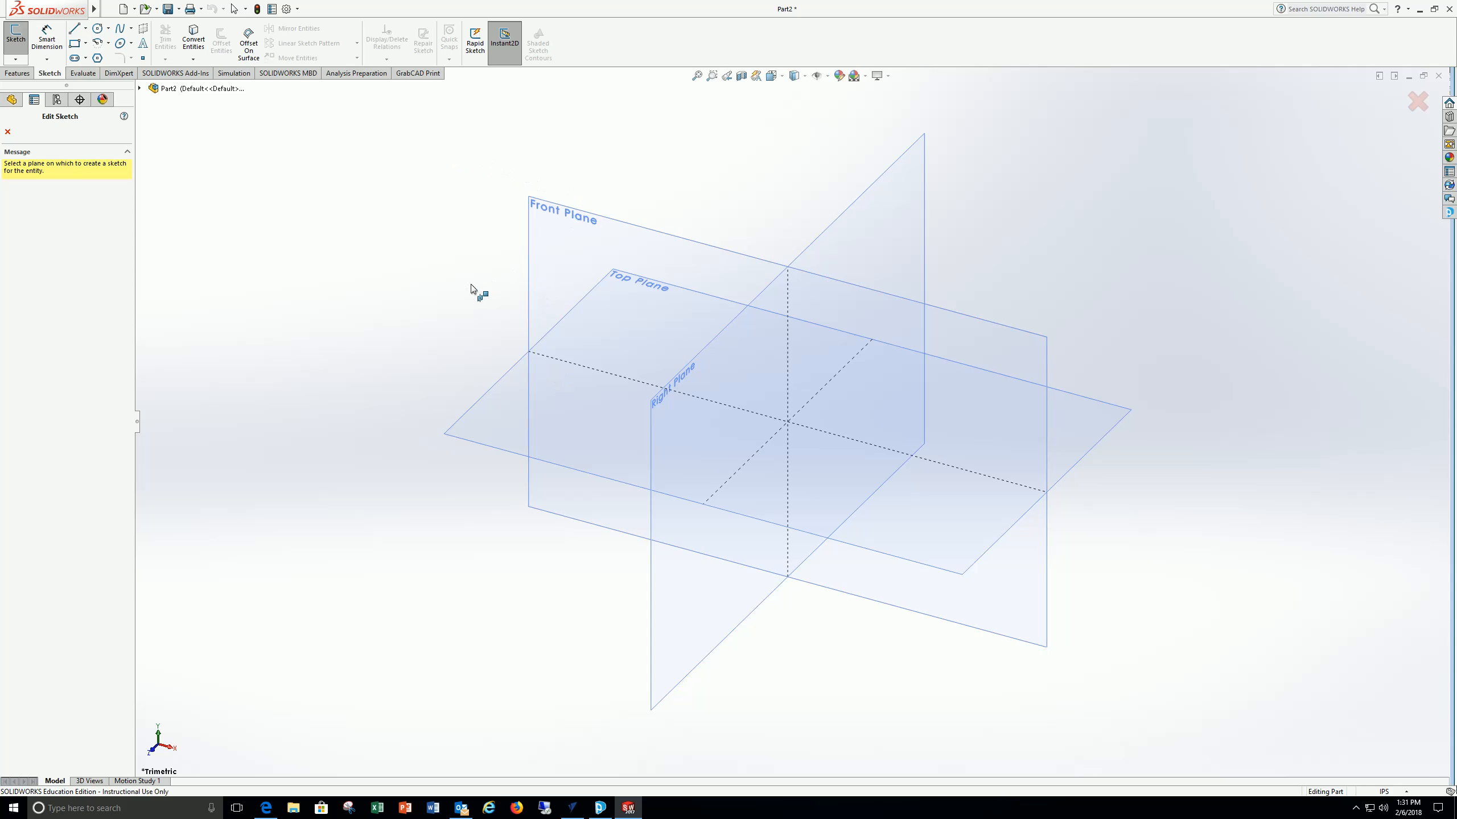
{"action": "left_click", "coordinate": [626, 227]}
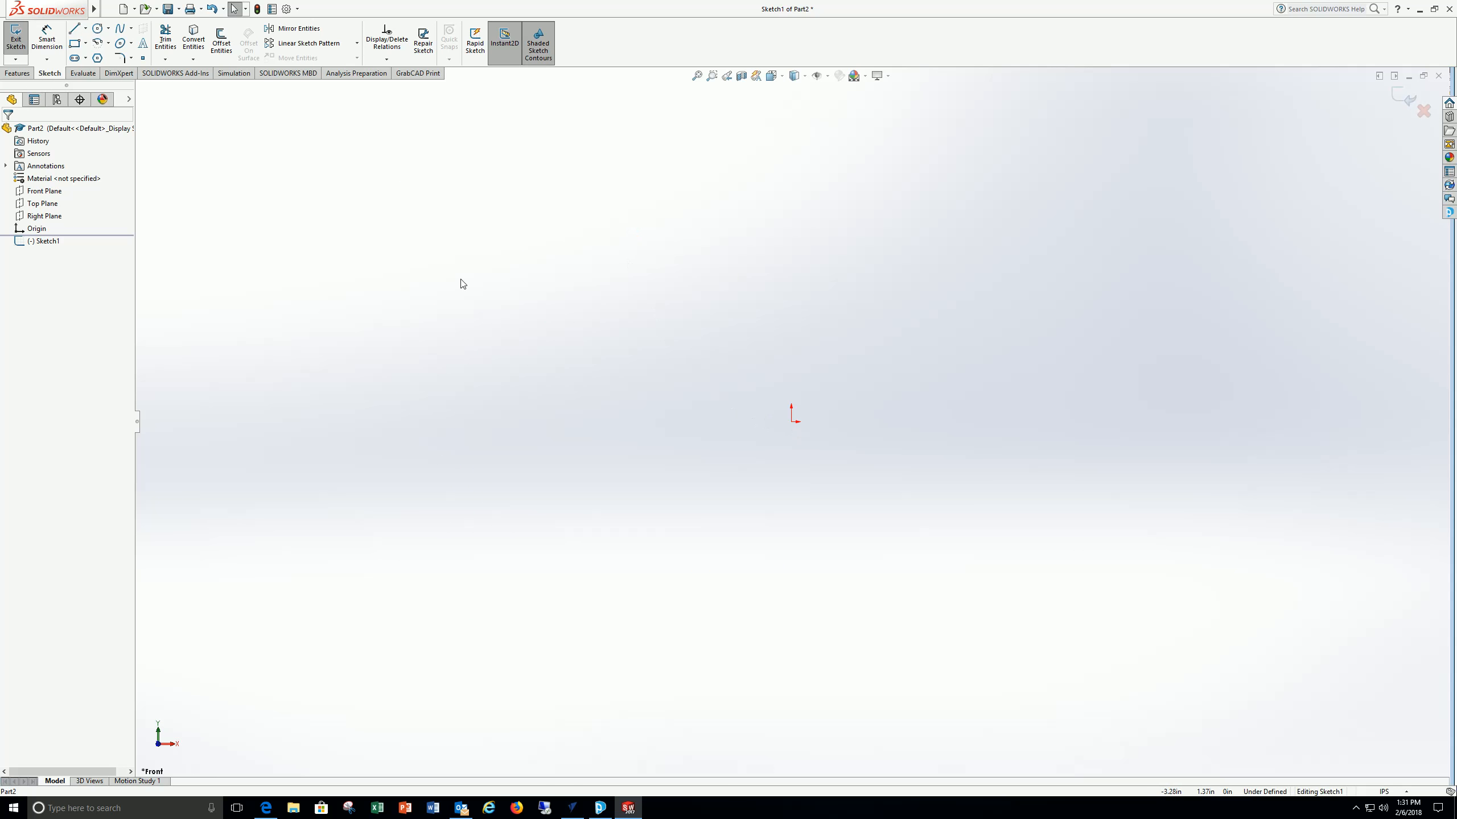
- Sketch a horizontal line about 1.92 in long from the origin along the positive X direction
{"action": "left_click", "coordinate": [78, 31]}
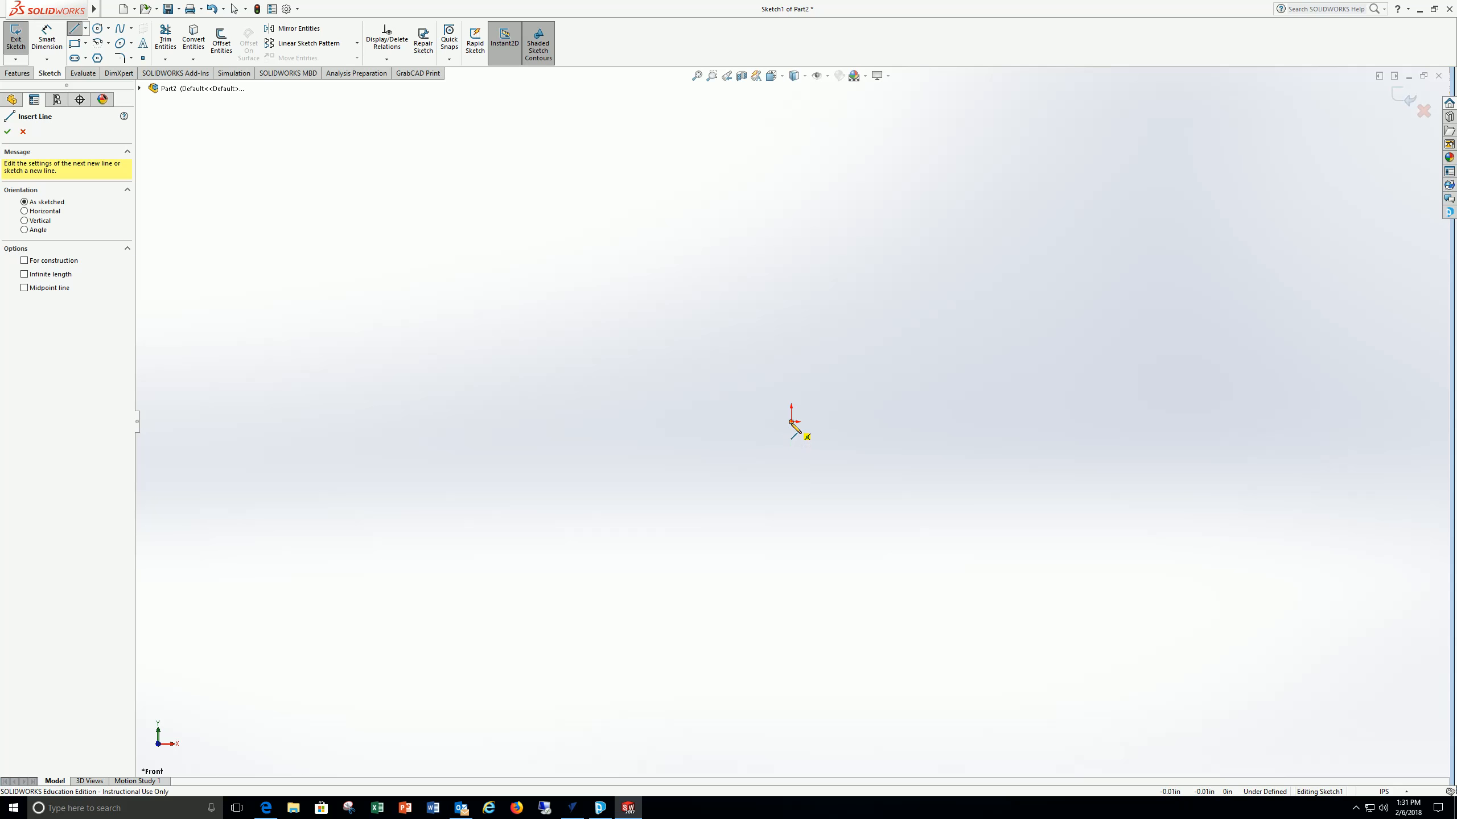
{"action": "left_click", "coordinate": [792, 422]}
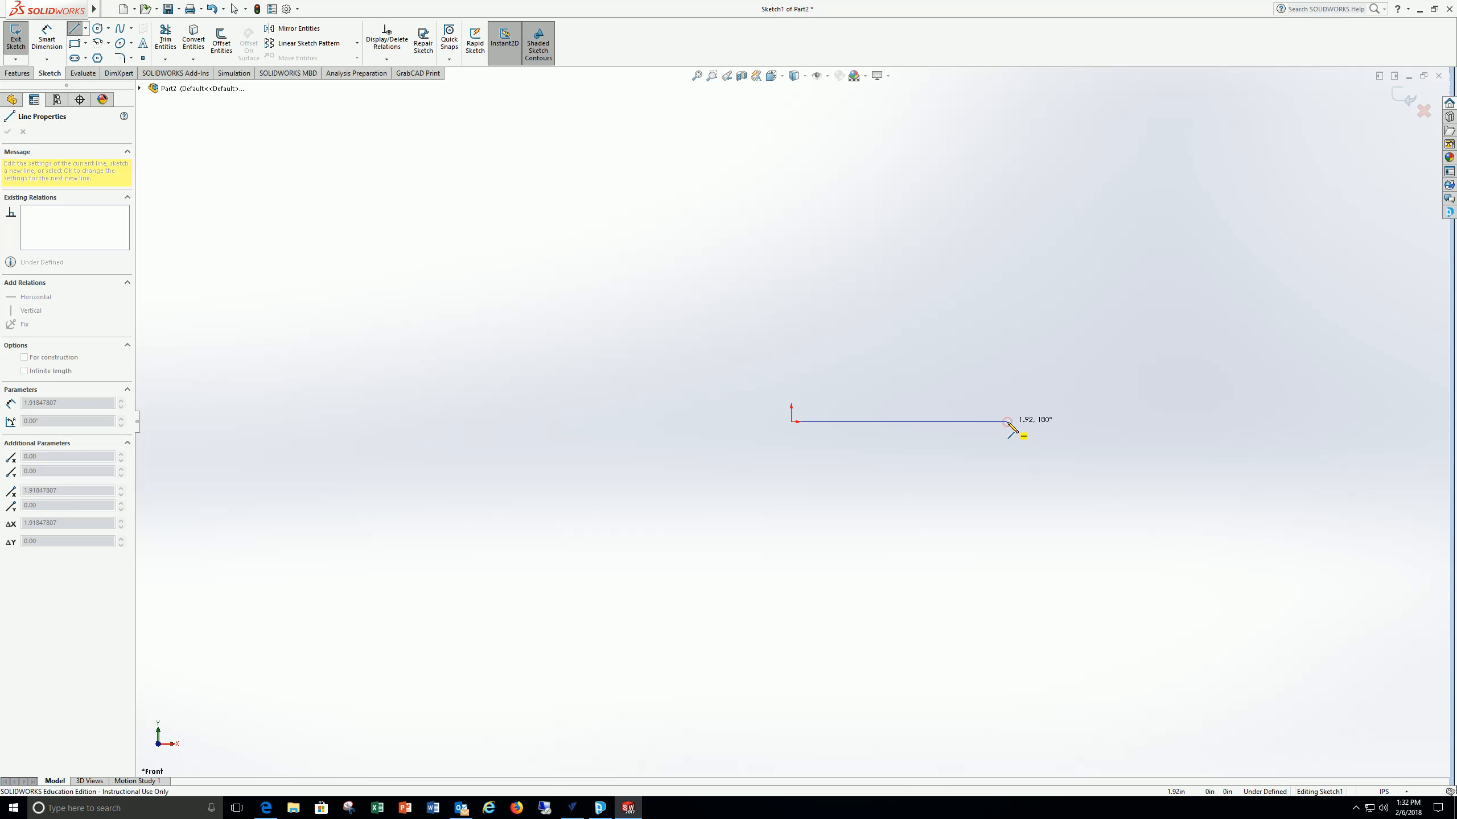
{"action": "left_click", "coordinate": [1008, 423]}
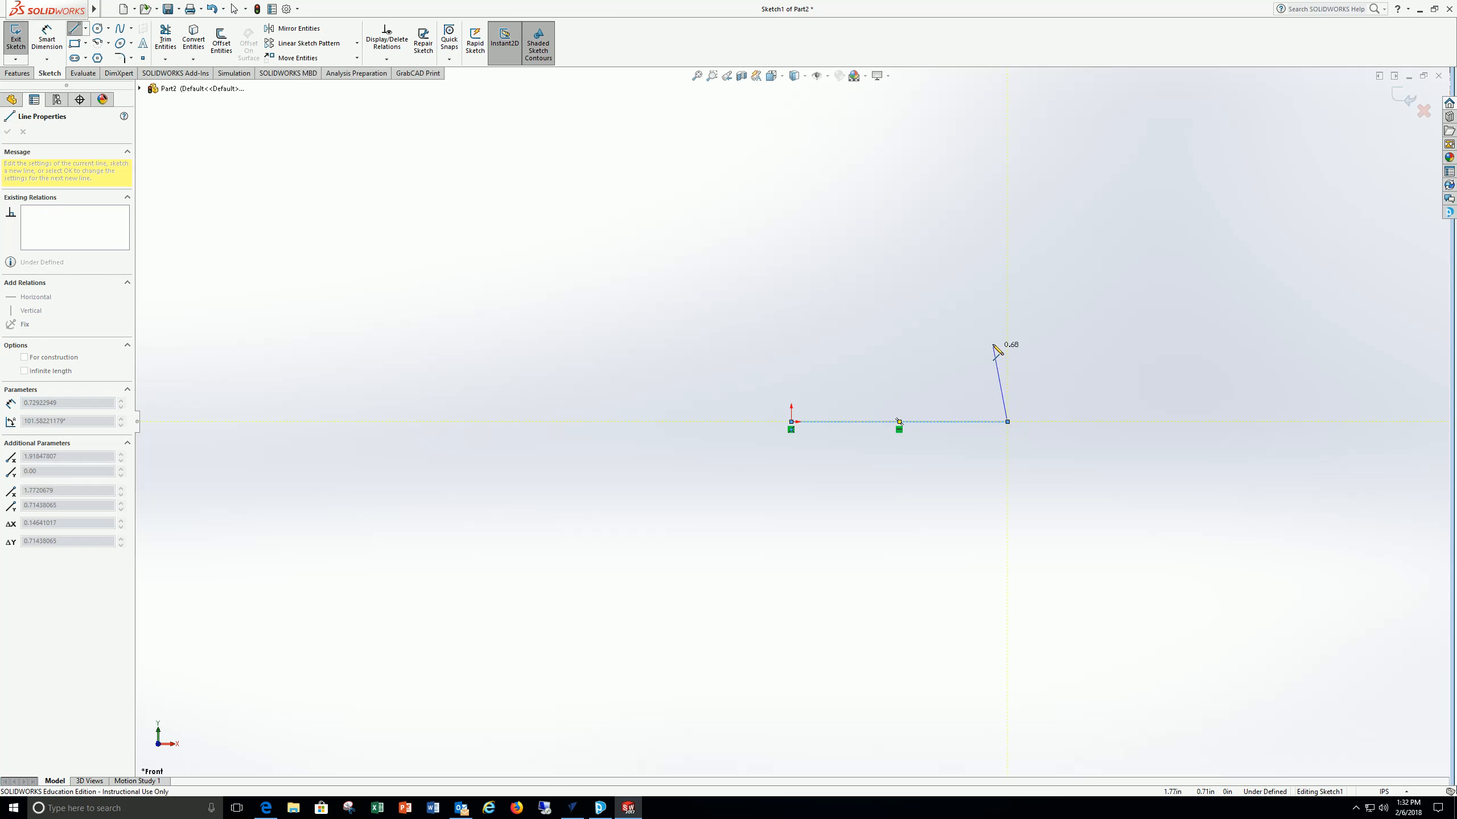
- Dimension the horizontal line below it and set its length to 2.5 in
{"action": "left_click", "coordinate": [36, 44]}
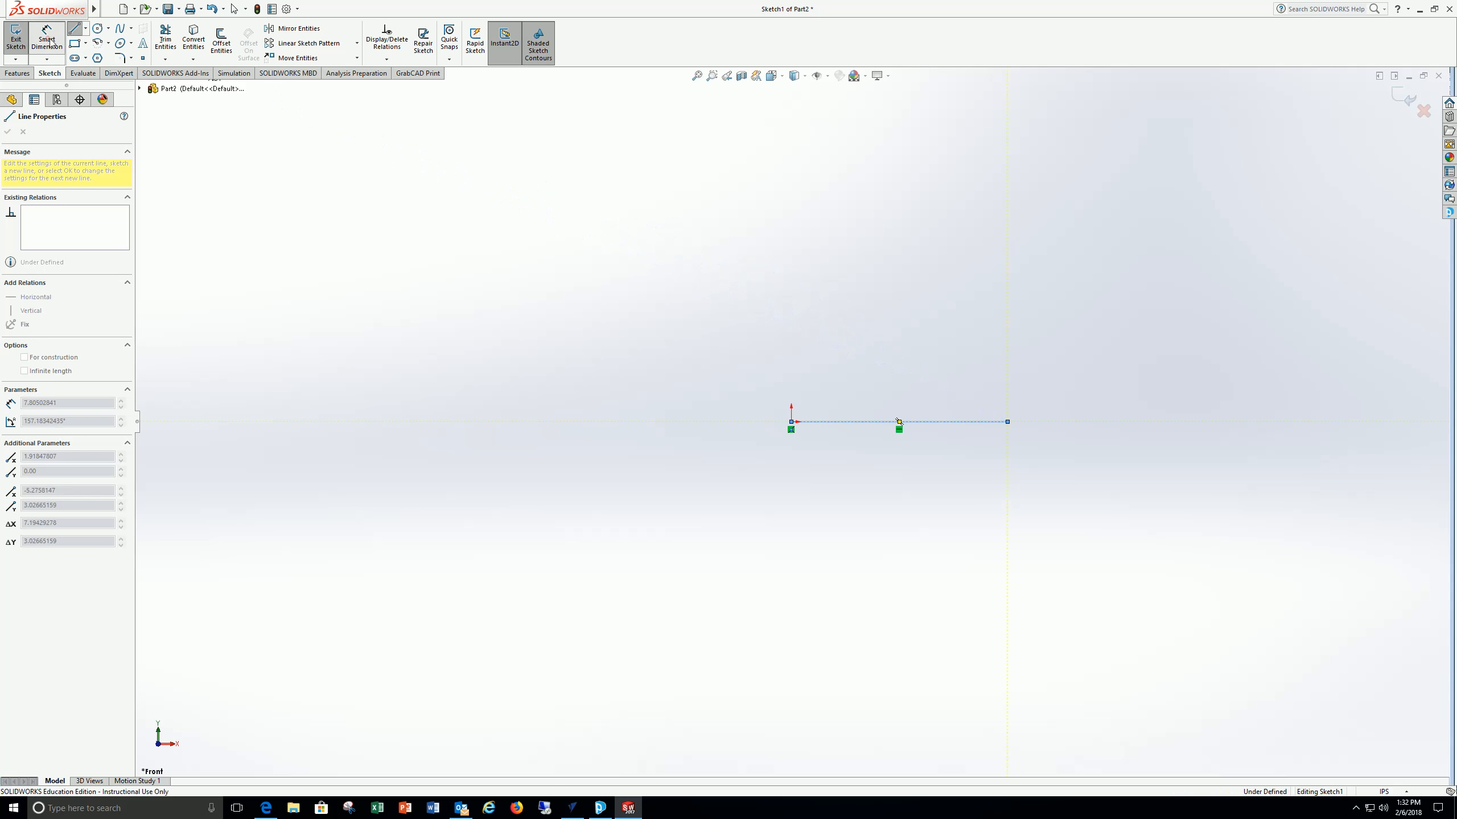
{"action": "left_click", "coordinate": [956, 429]}
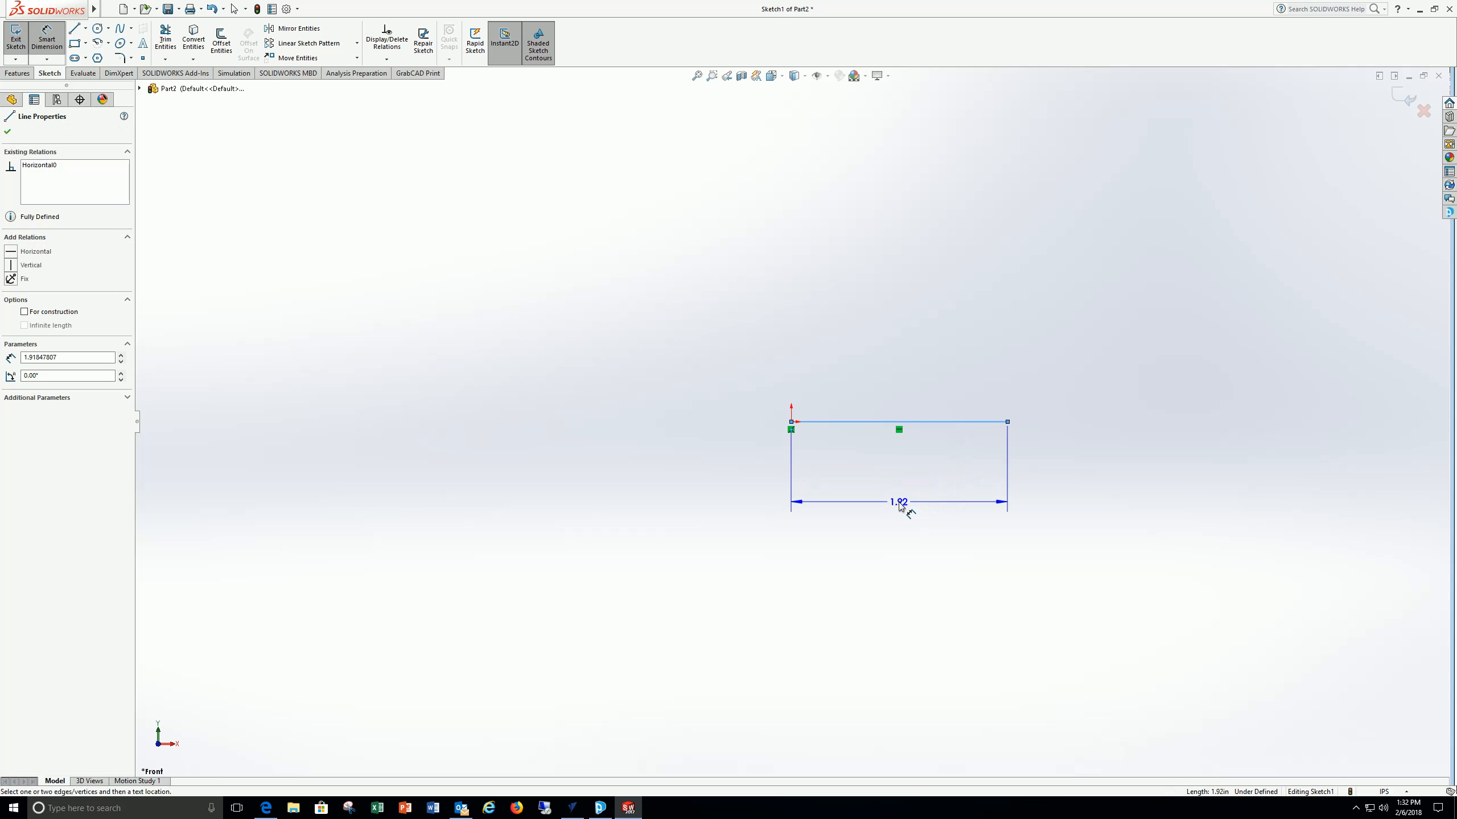
{"action": "left_click", "coordinate": [903, 504]}
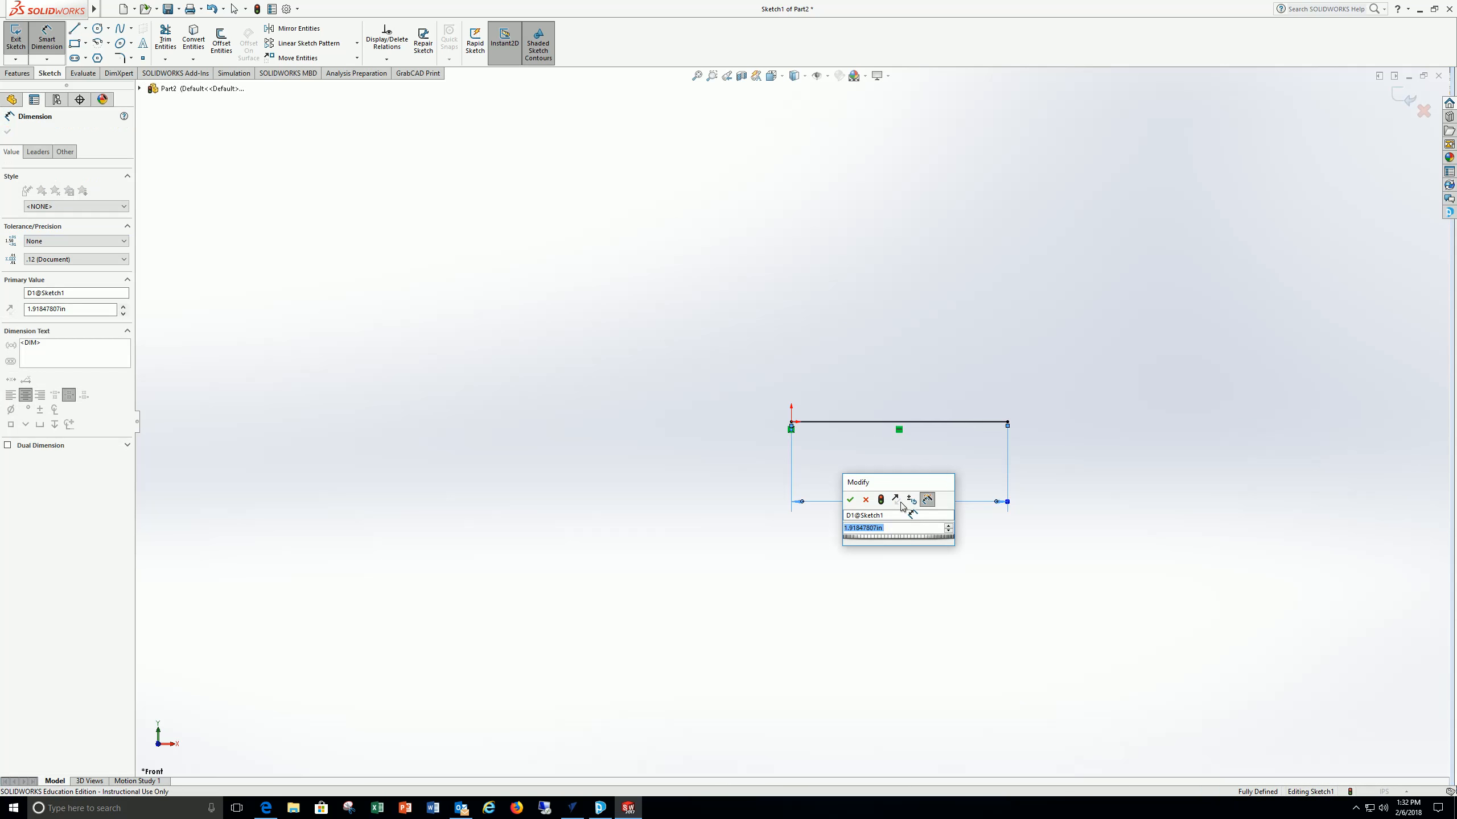
{"action": "type", "text": "2.5"}
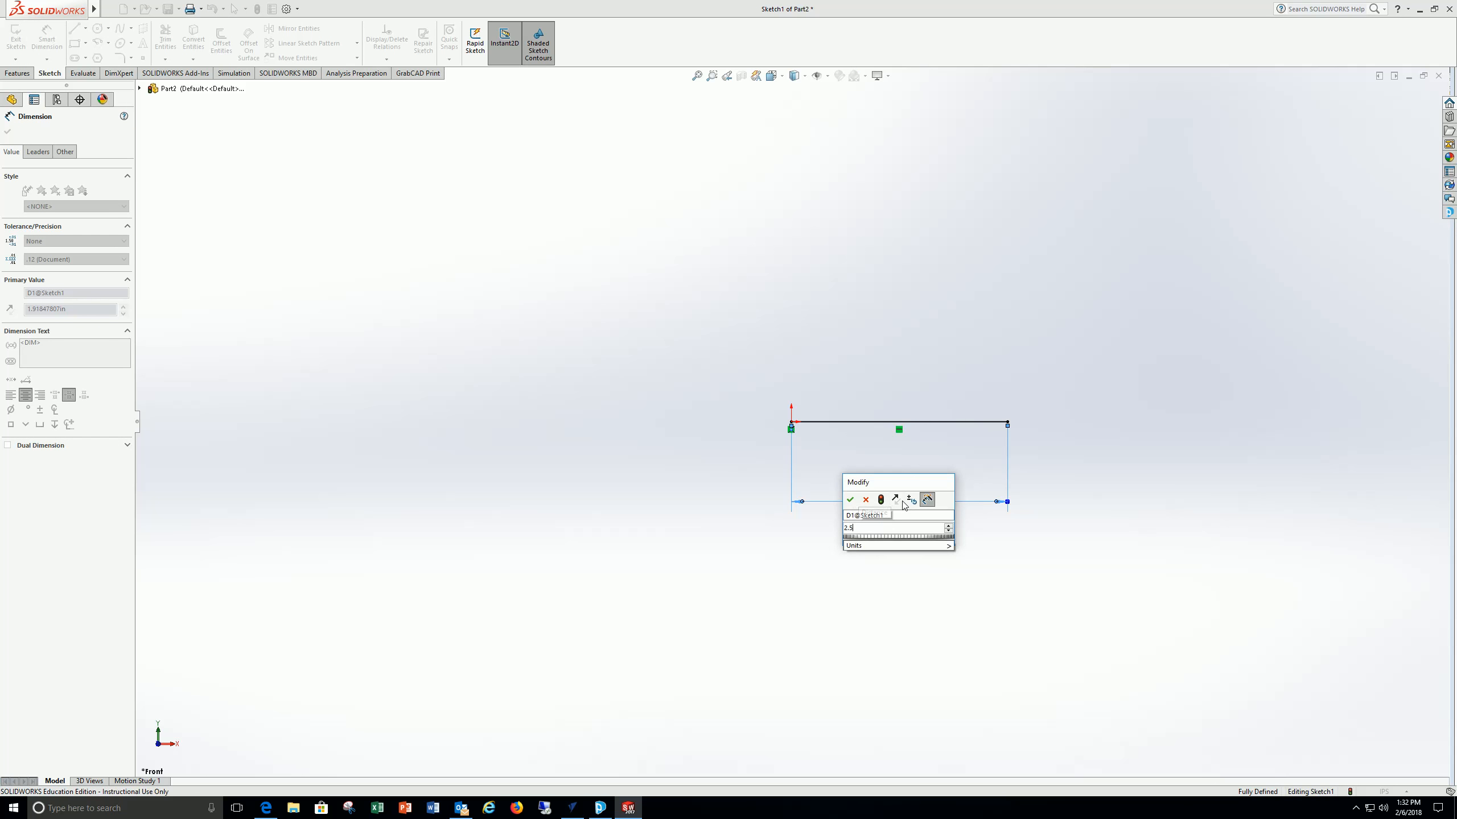
{"action": "key", "text": "Return"}
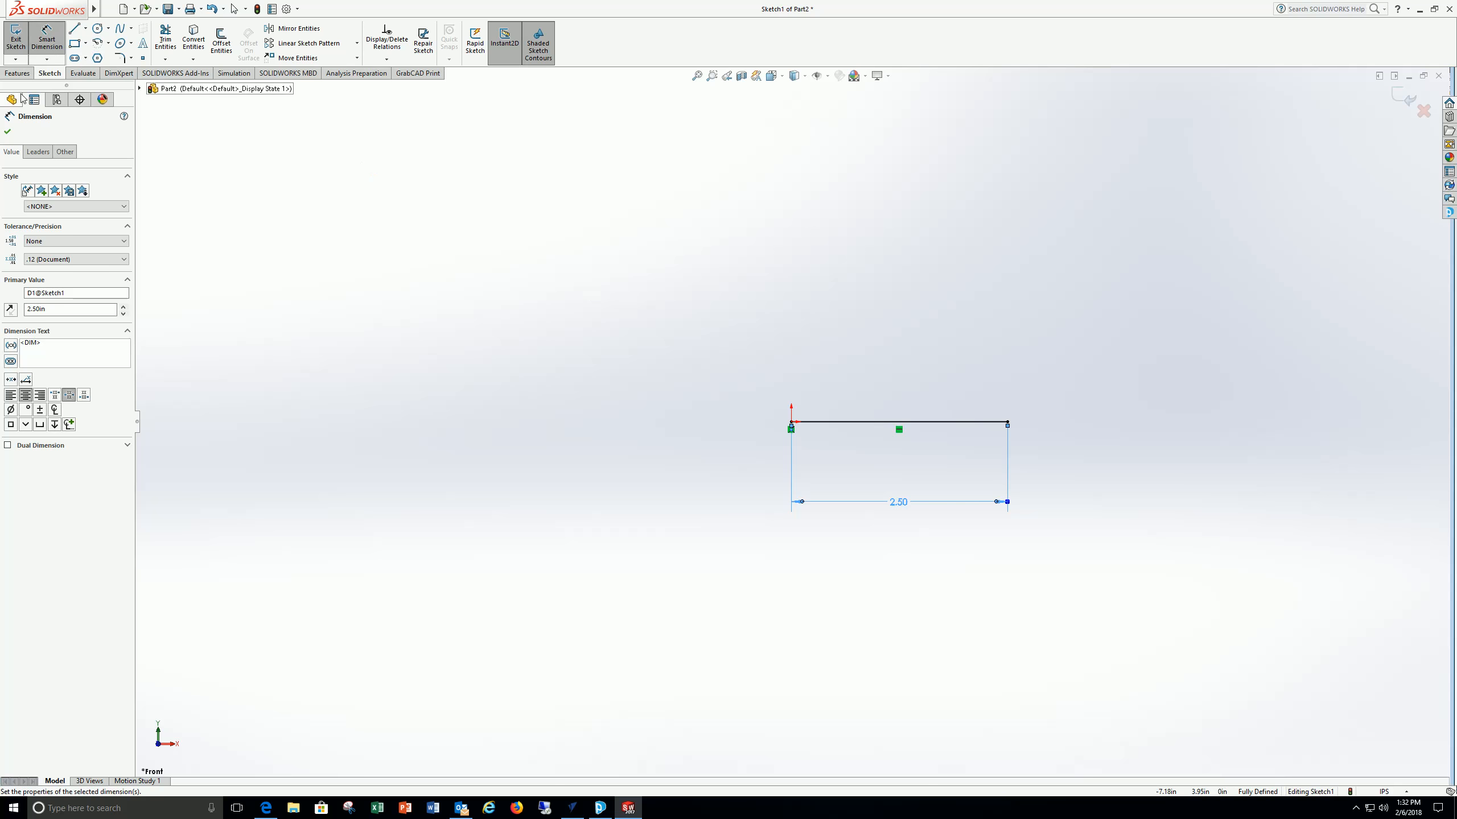
{"action": "left_click", "coordinate": [7, 132]}
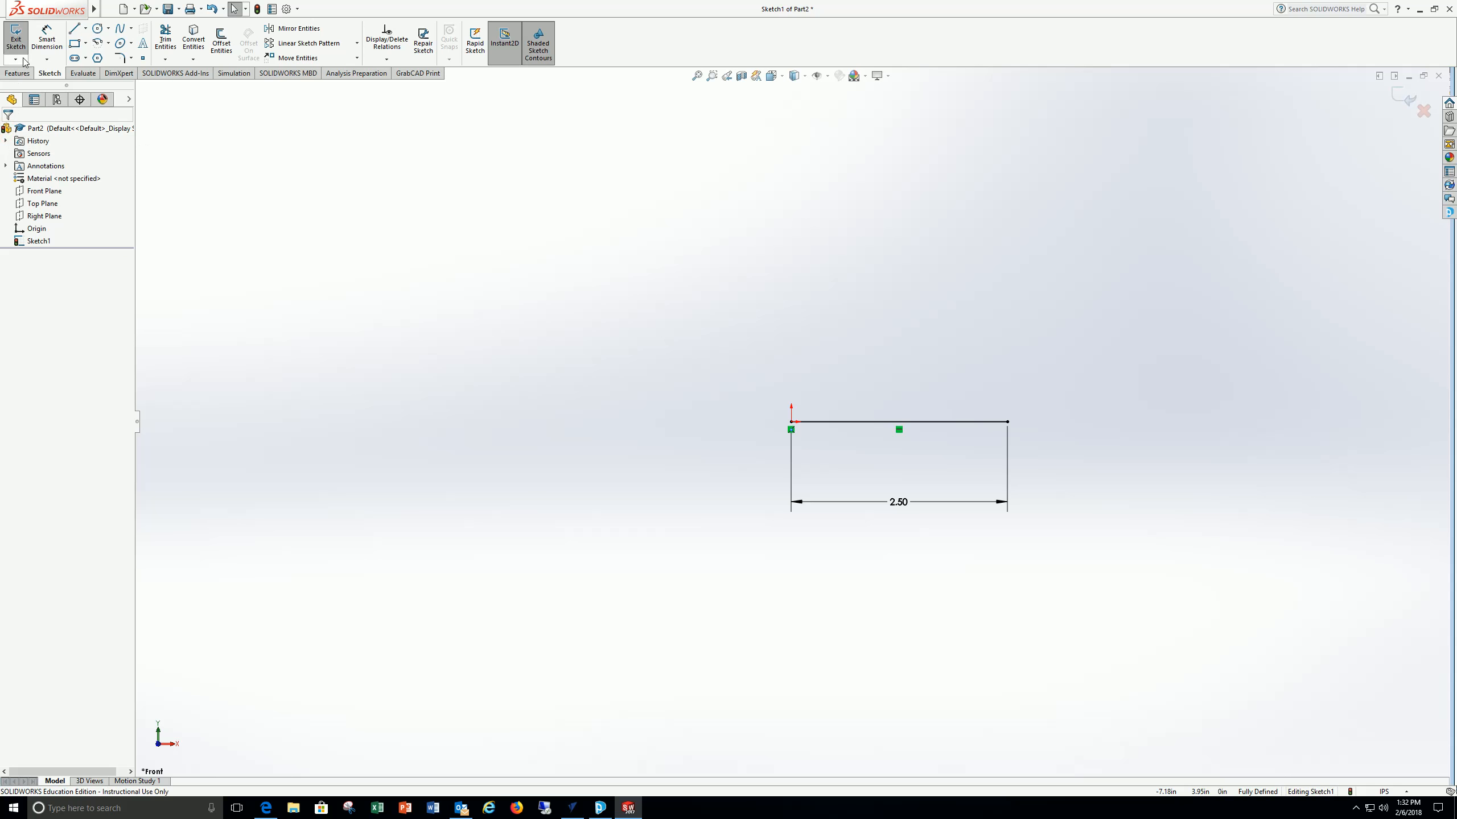
- Sketch a vertical line about 2.04 in long upward from the origin
{"action": "left_click", "coordinate": [73, 32]}
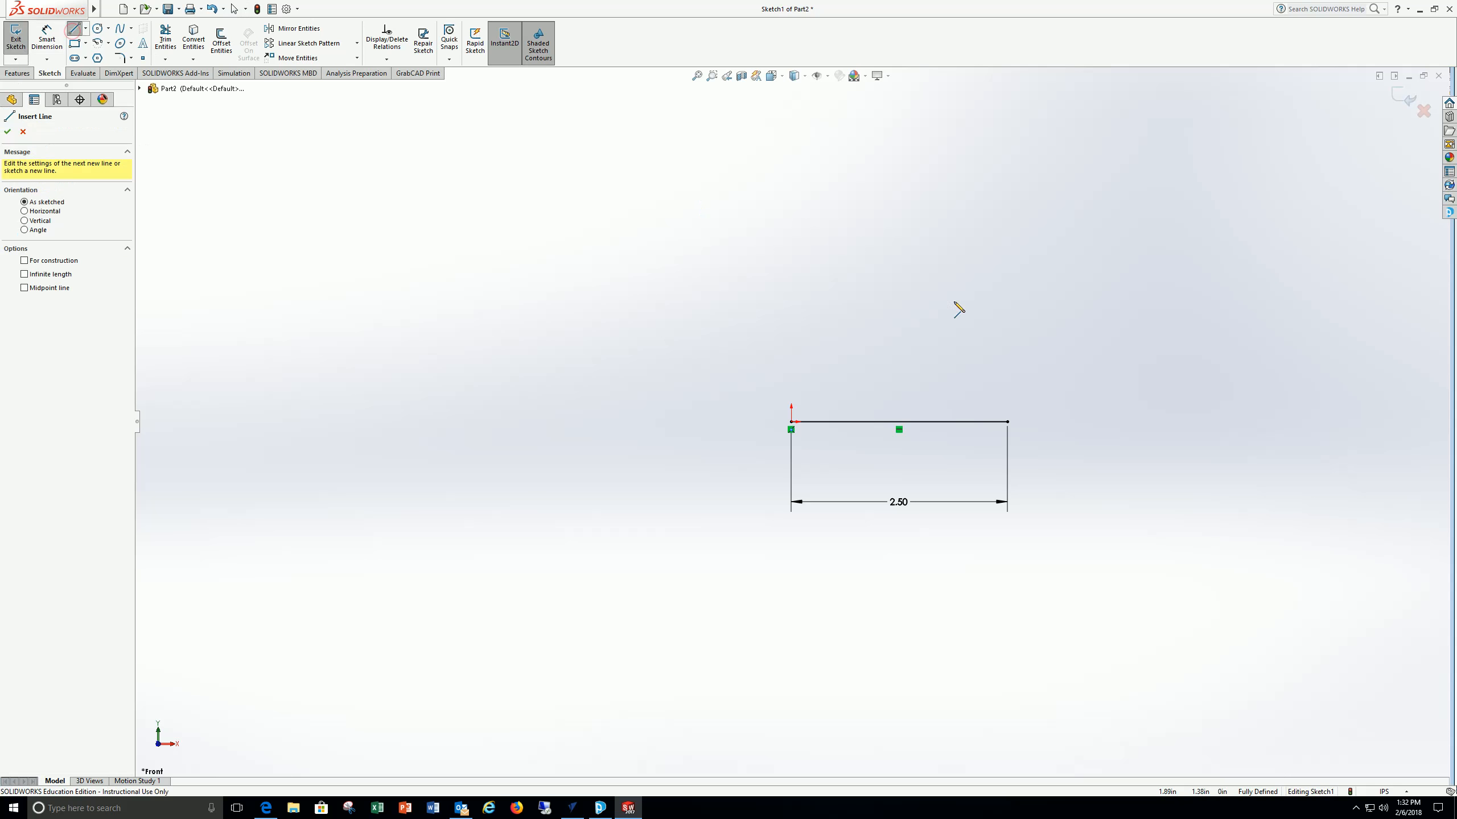
{"action": "left_click", "coordinate": [791, 422]}
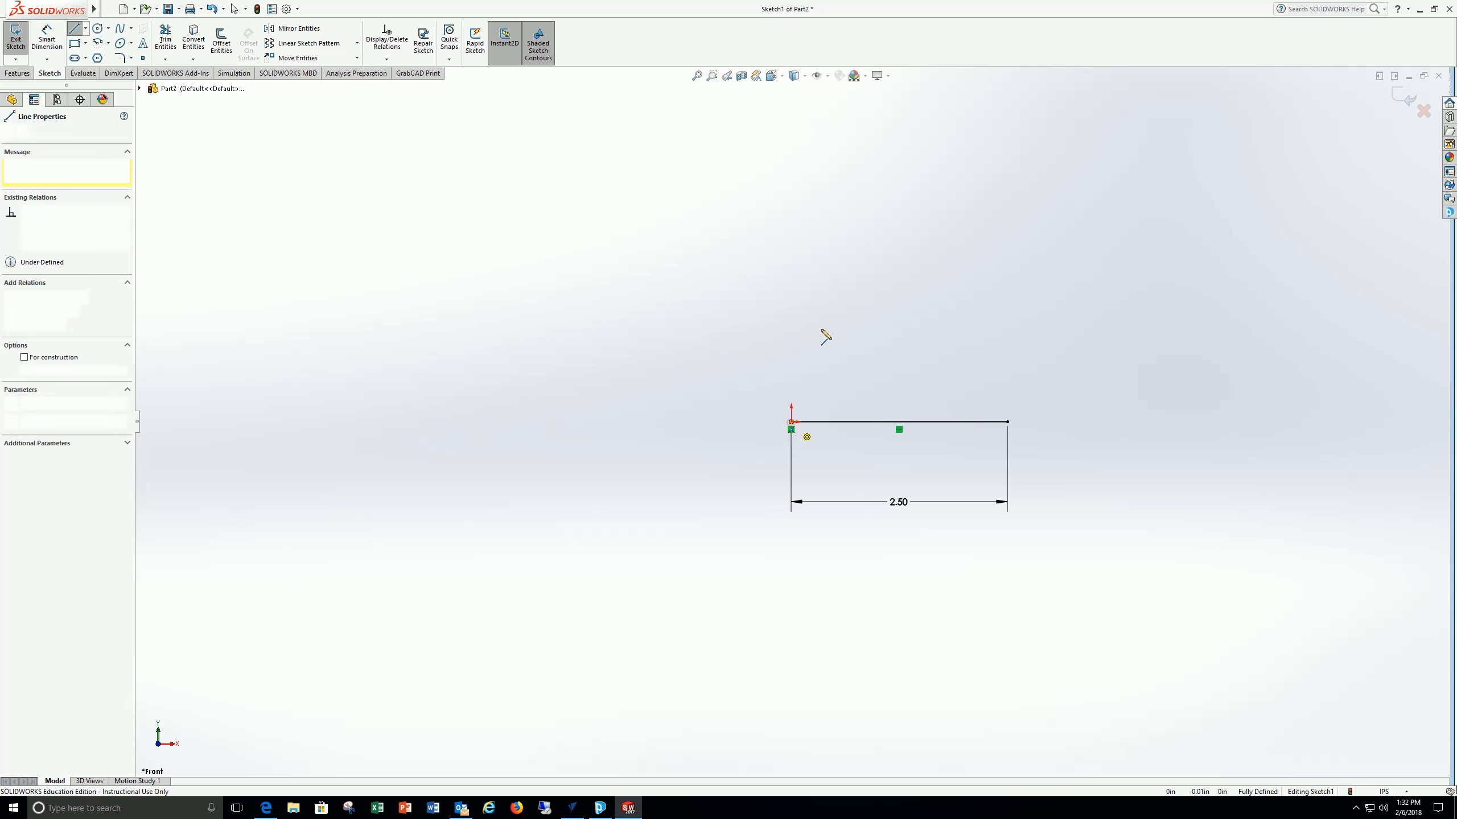
{"action": "left_click", "coordinate": [792, 246]}
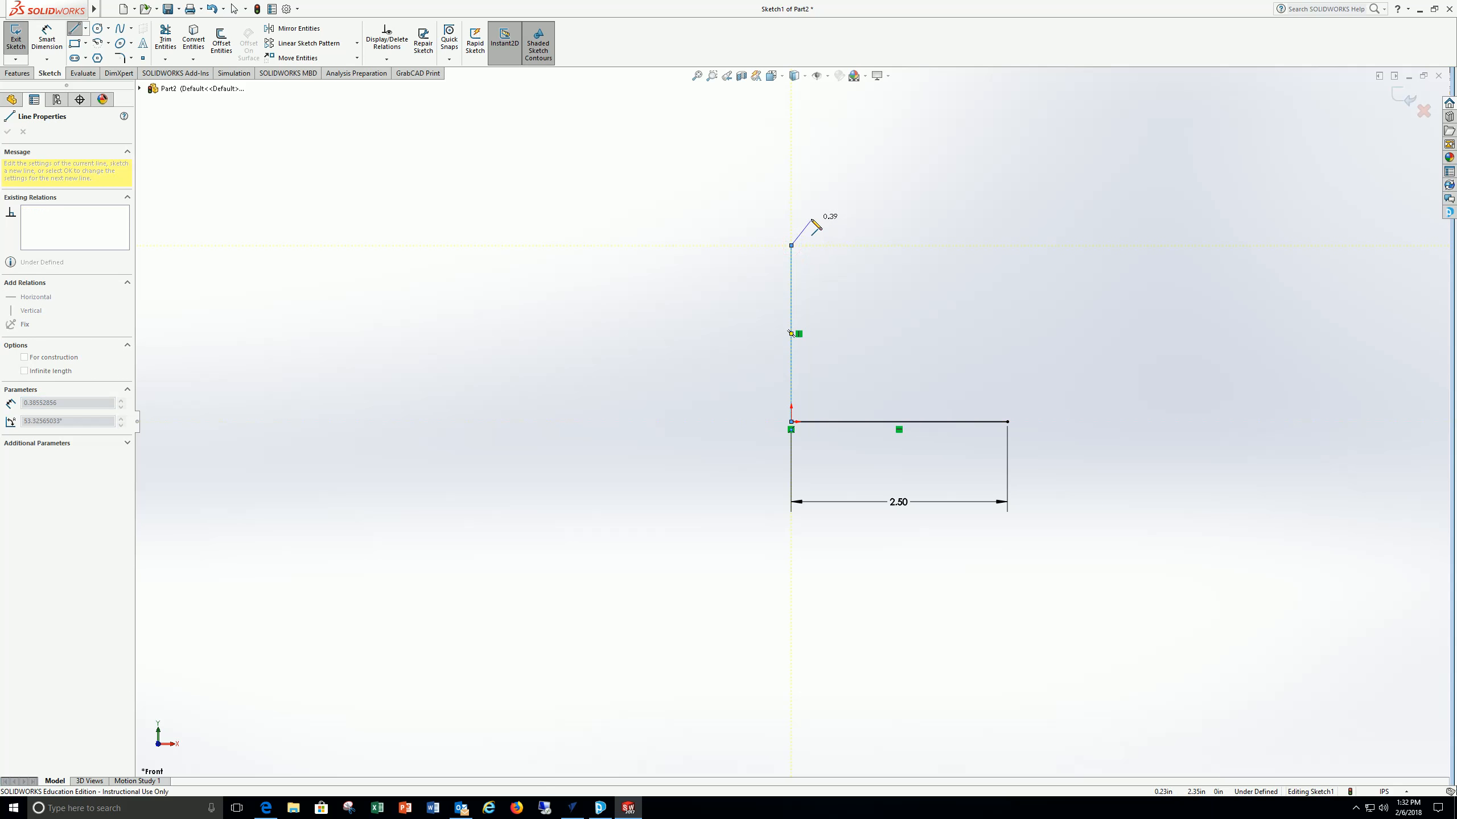
- Dimension the vertical line on its outer side and set its length to 2.5 in
{"action": "left_click", "coordinate": [47, 39]}
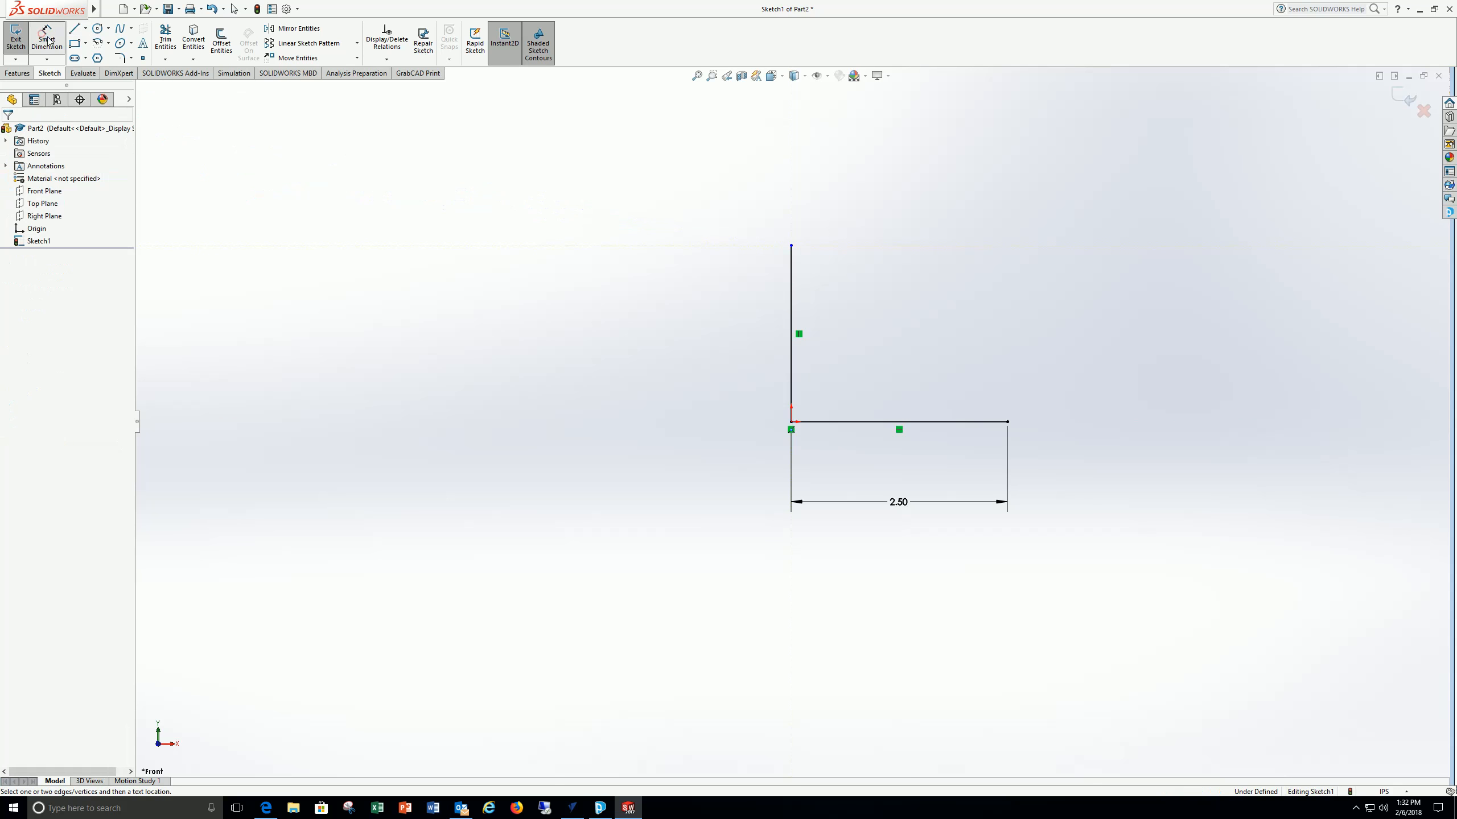
{"action": "left_click", "coordinate": [790, 290]}
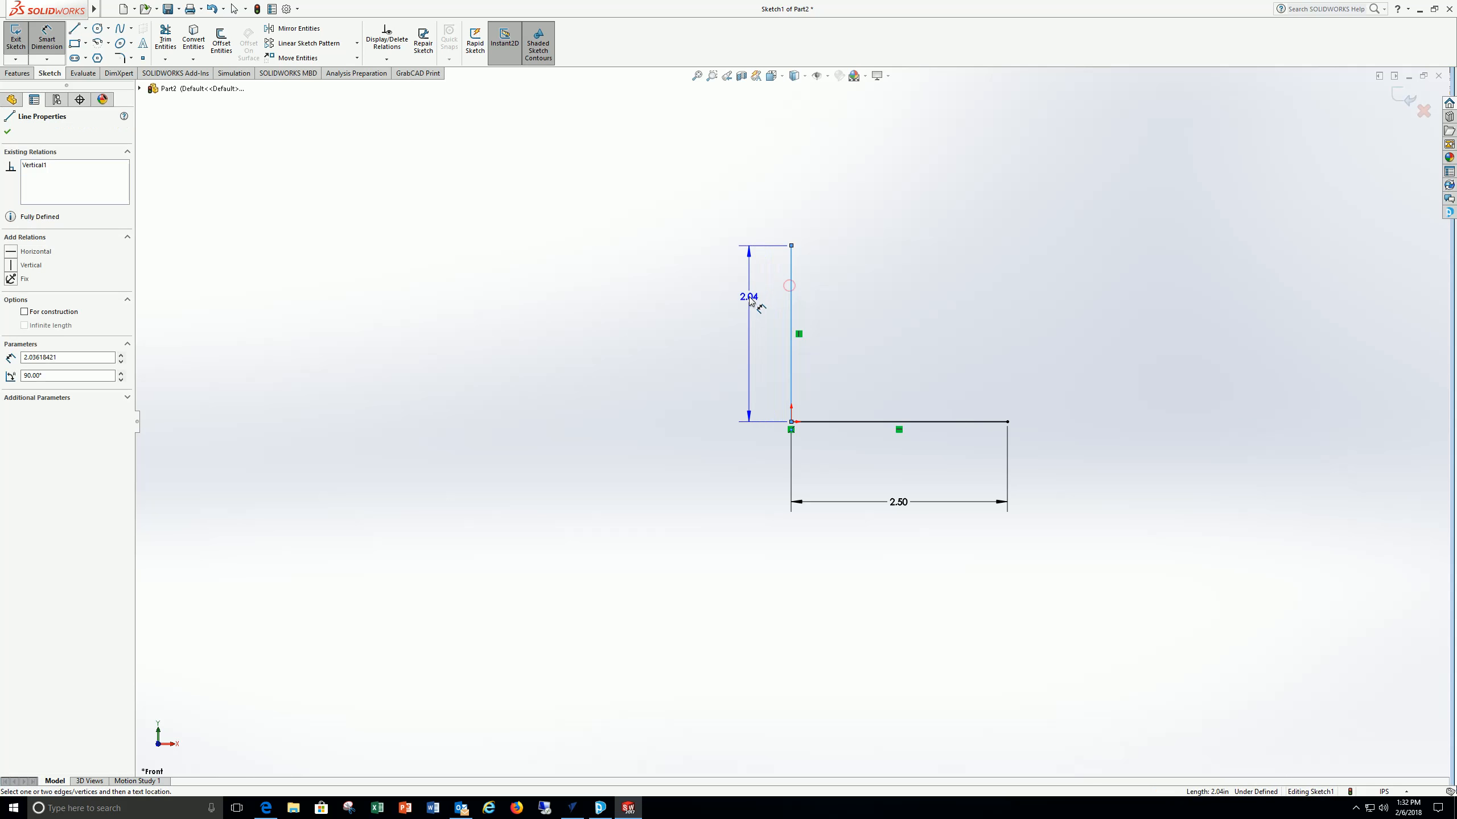
{"action": "left_click", "coordinate": [738, 330]}
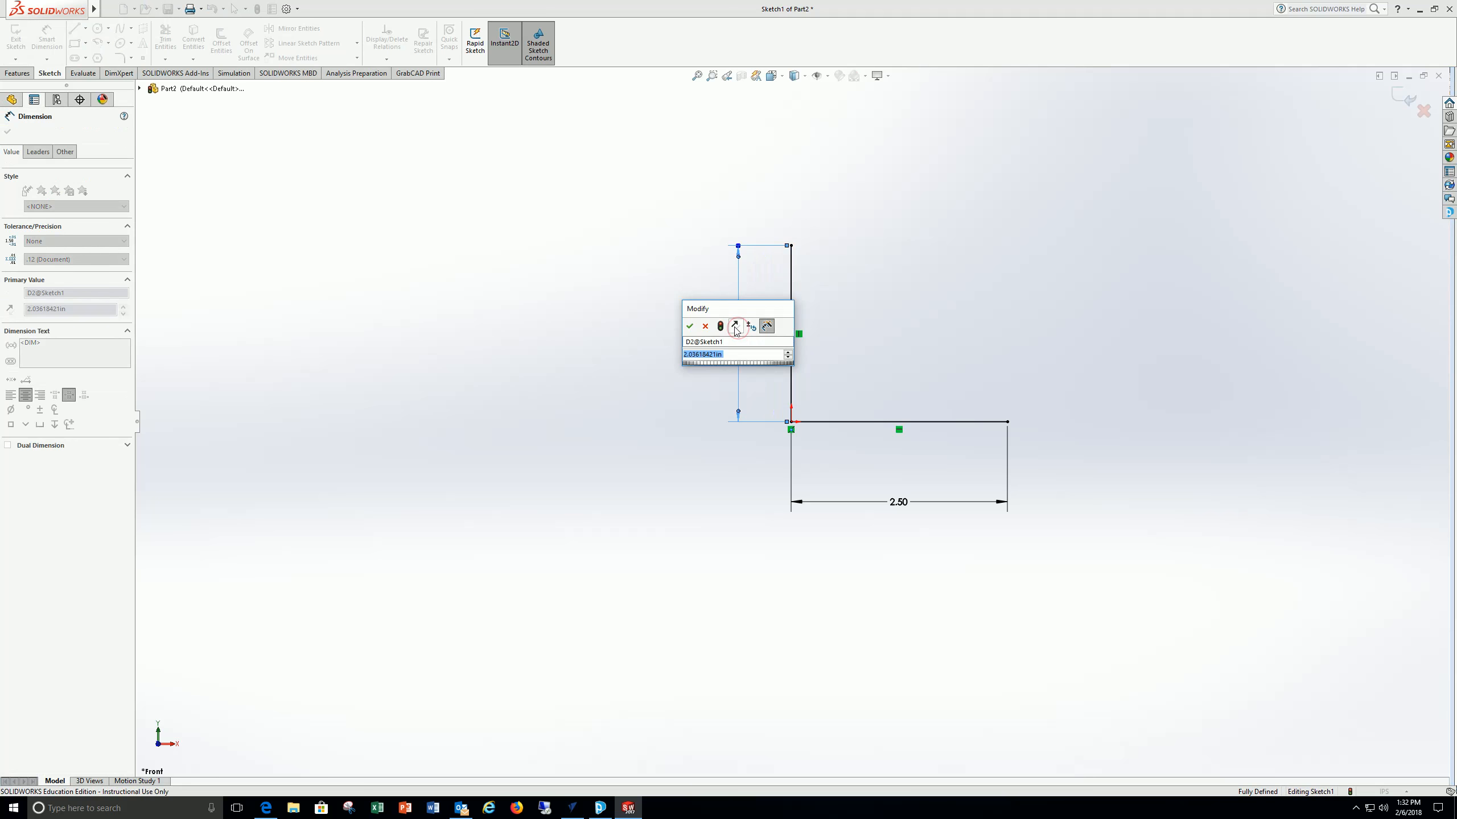
{"action": "type", "text": "2.5"}
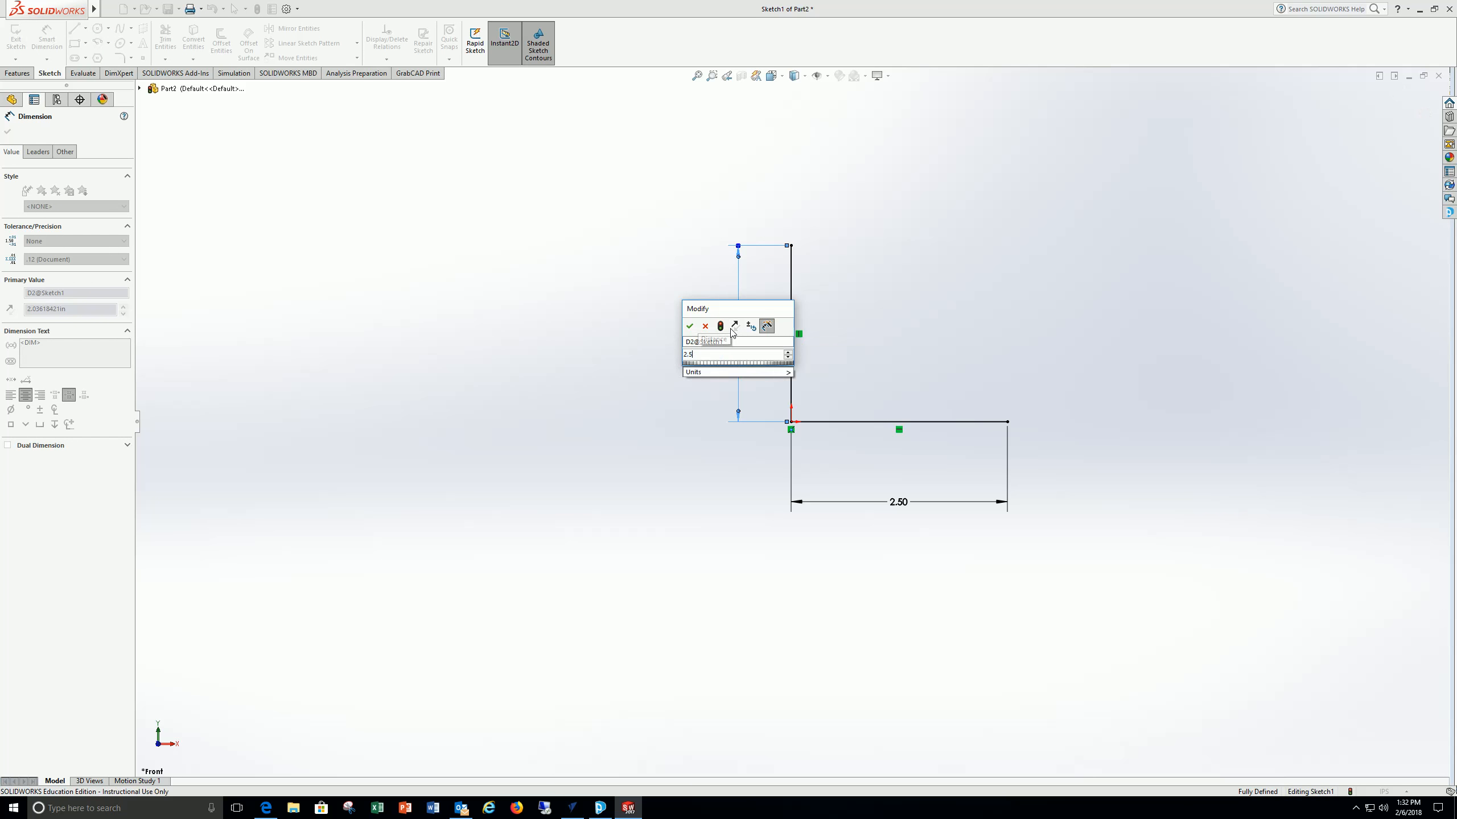
{"action": "key", "text": "Return"}
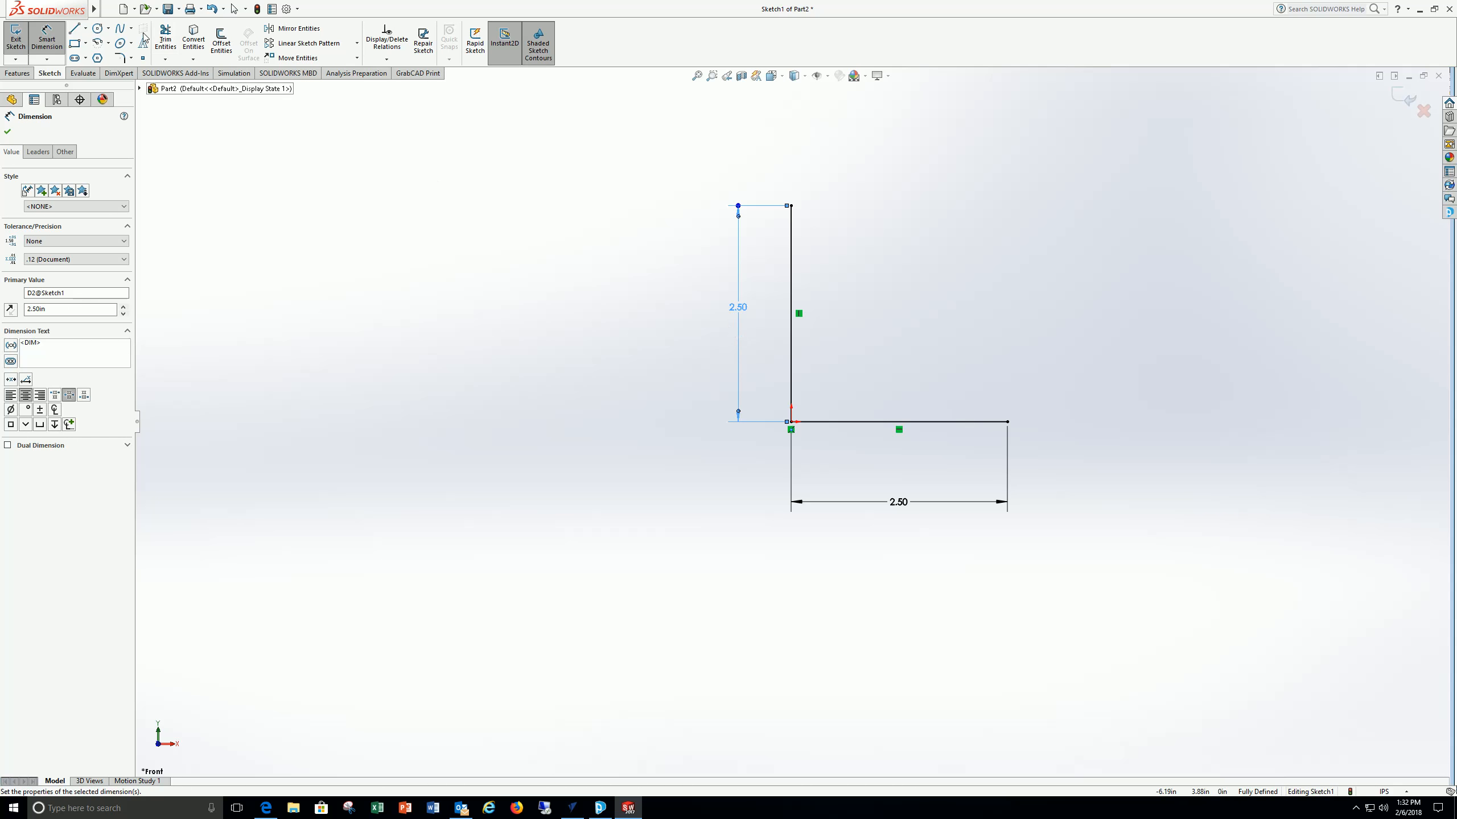
{"action": "left_click", "coordinate": [8, 132]}
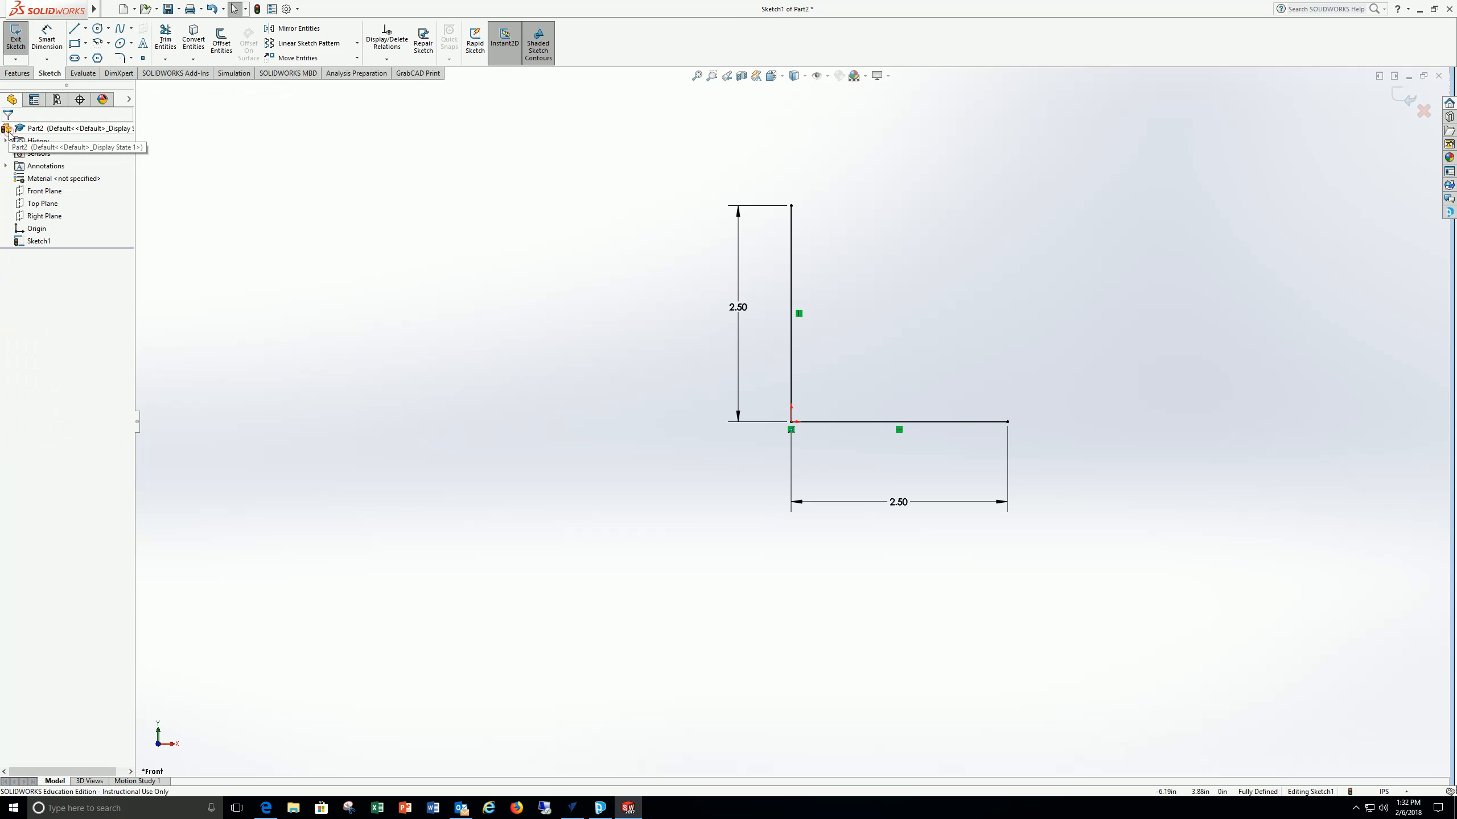
- Sketch a horizontal line about 0.47 in long from the vertical line's upper end, toward positive X
{"action": "left_click", "coordinate": [74, 28]}
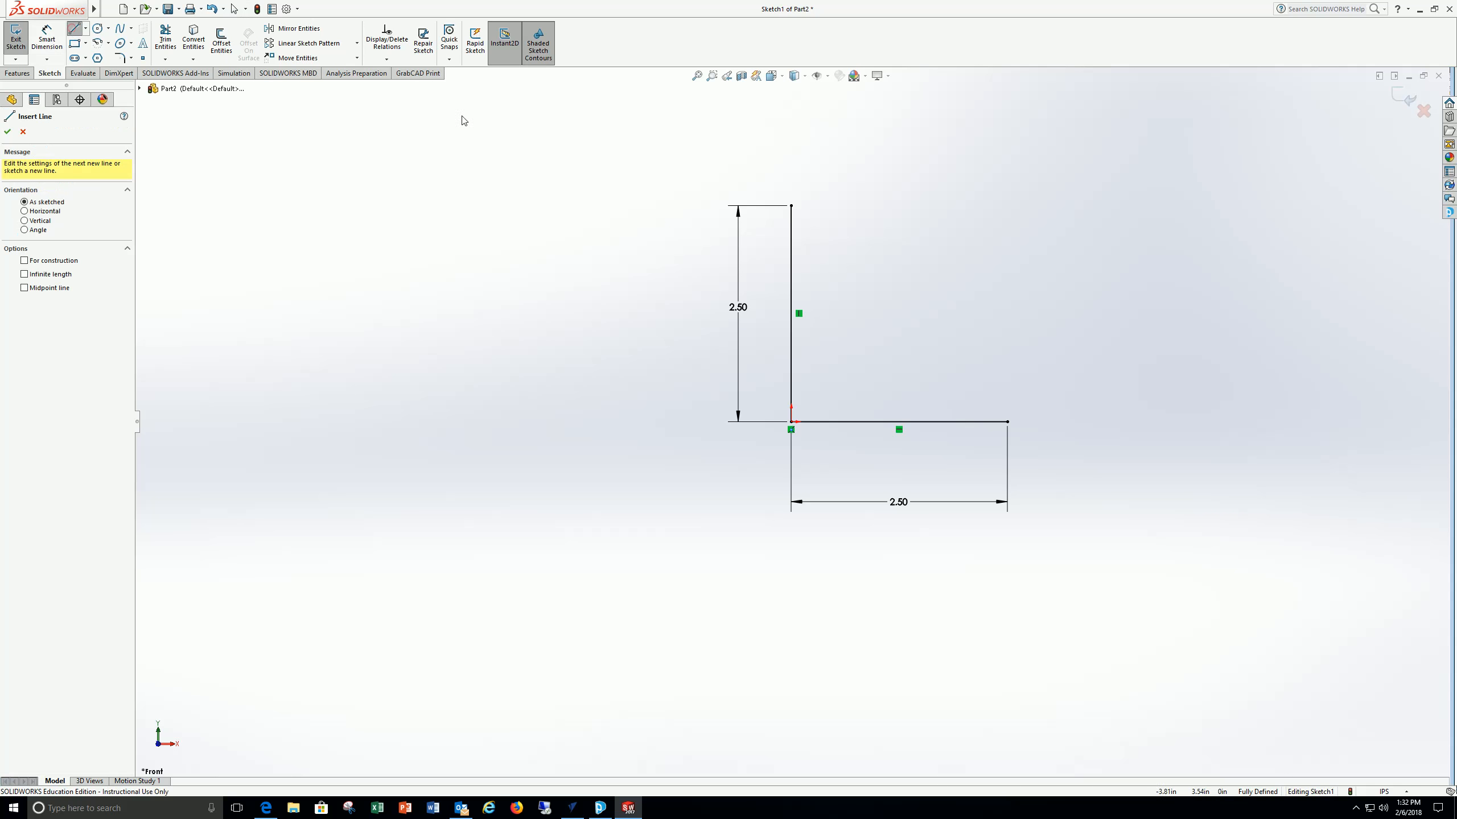
{"action": "left_click", "coordinate": [792, 206]}
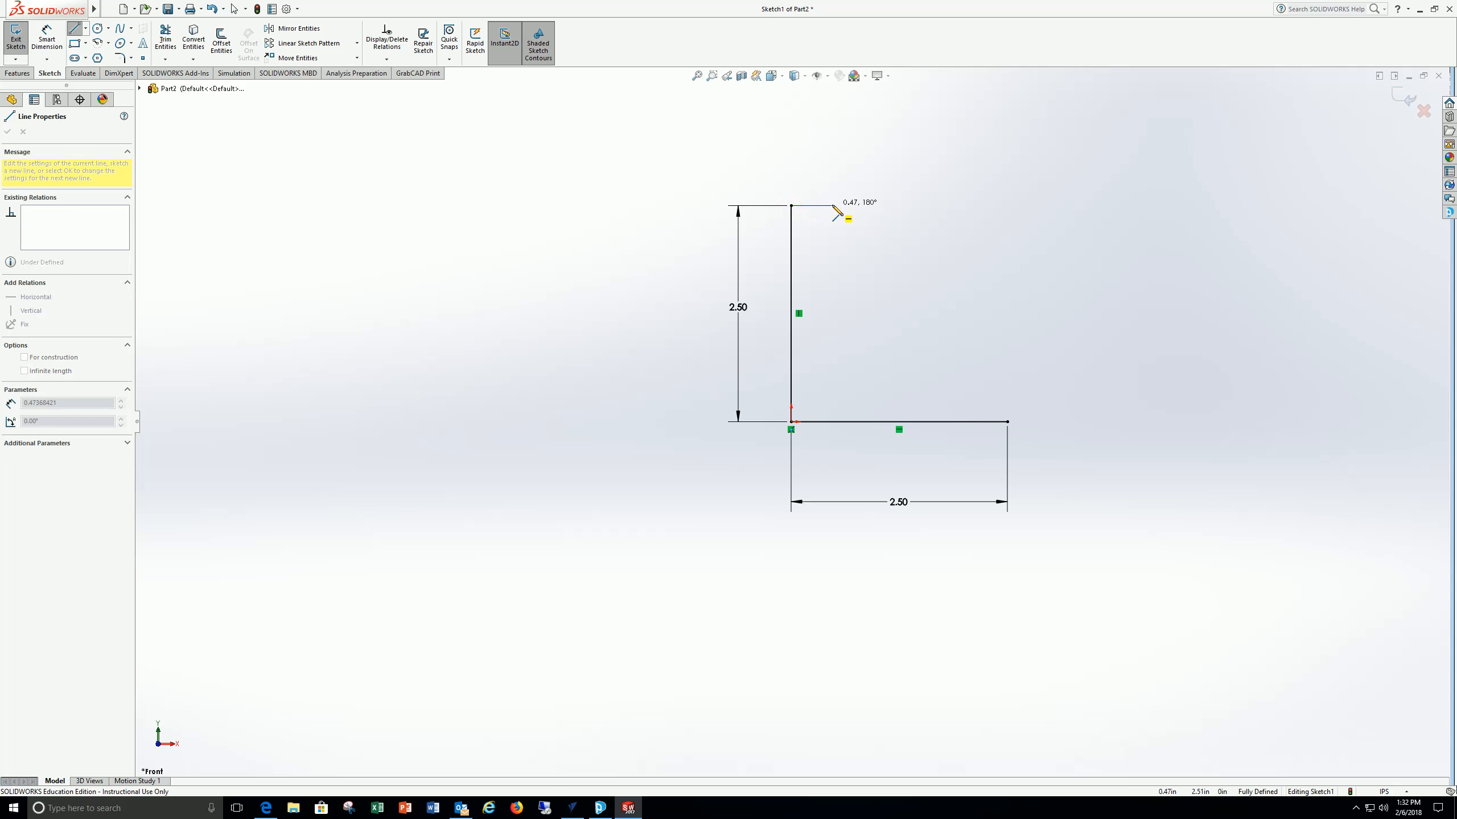
{"action": "left_click", "coordinate": [832, 205]}
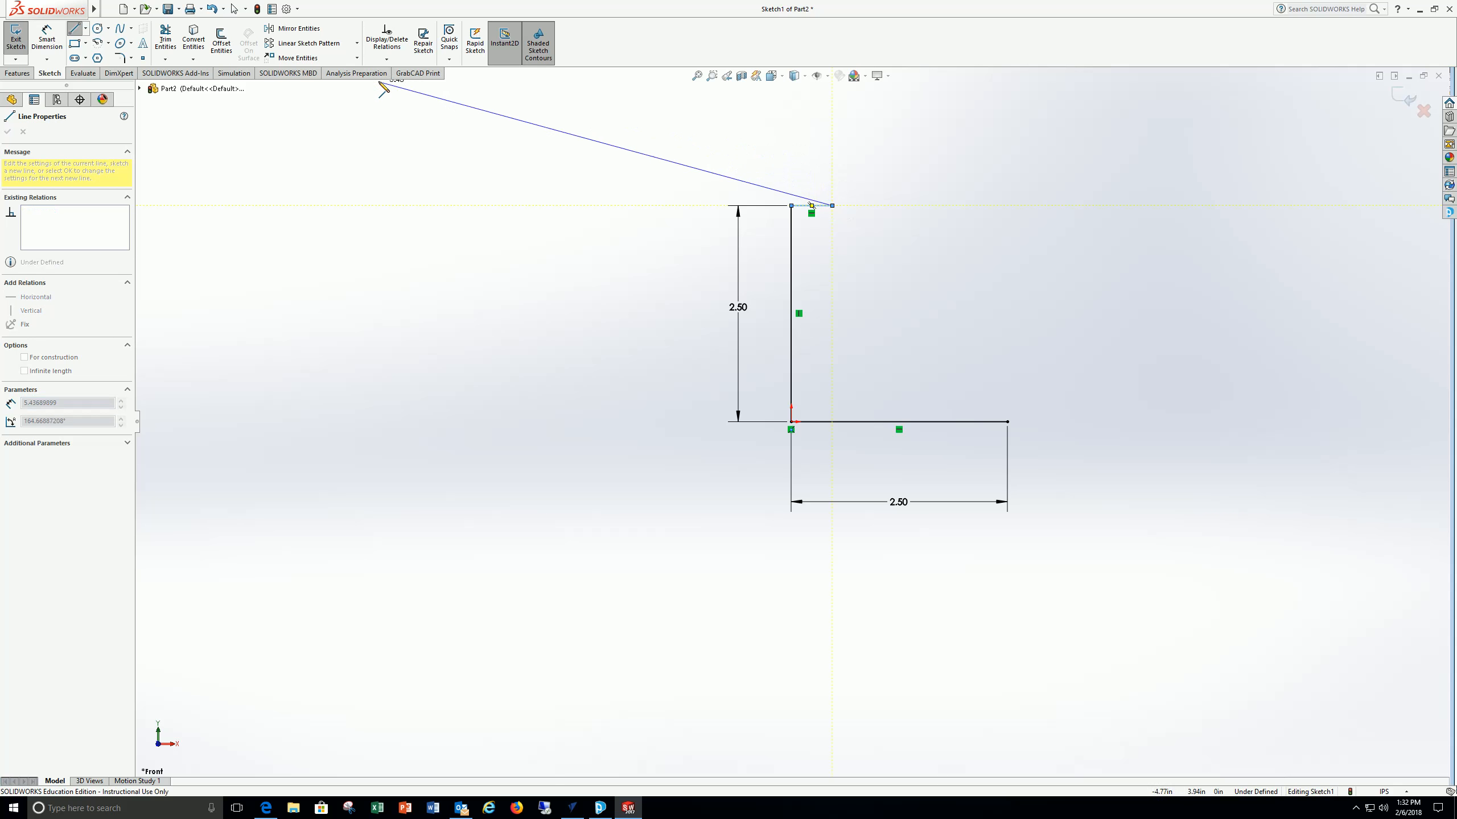
- Dimension the upper horizontal line above it and set its length to 0.75 in
{"action": "left_click", "coordinate": [49, 38]}
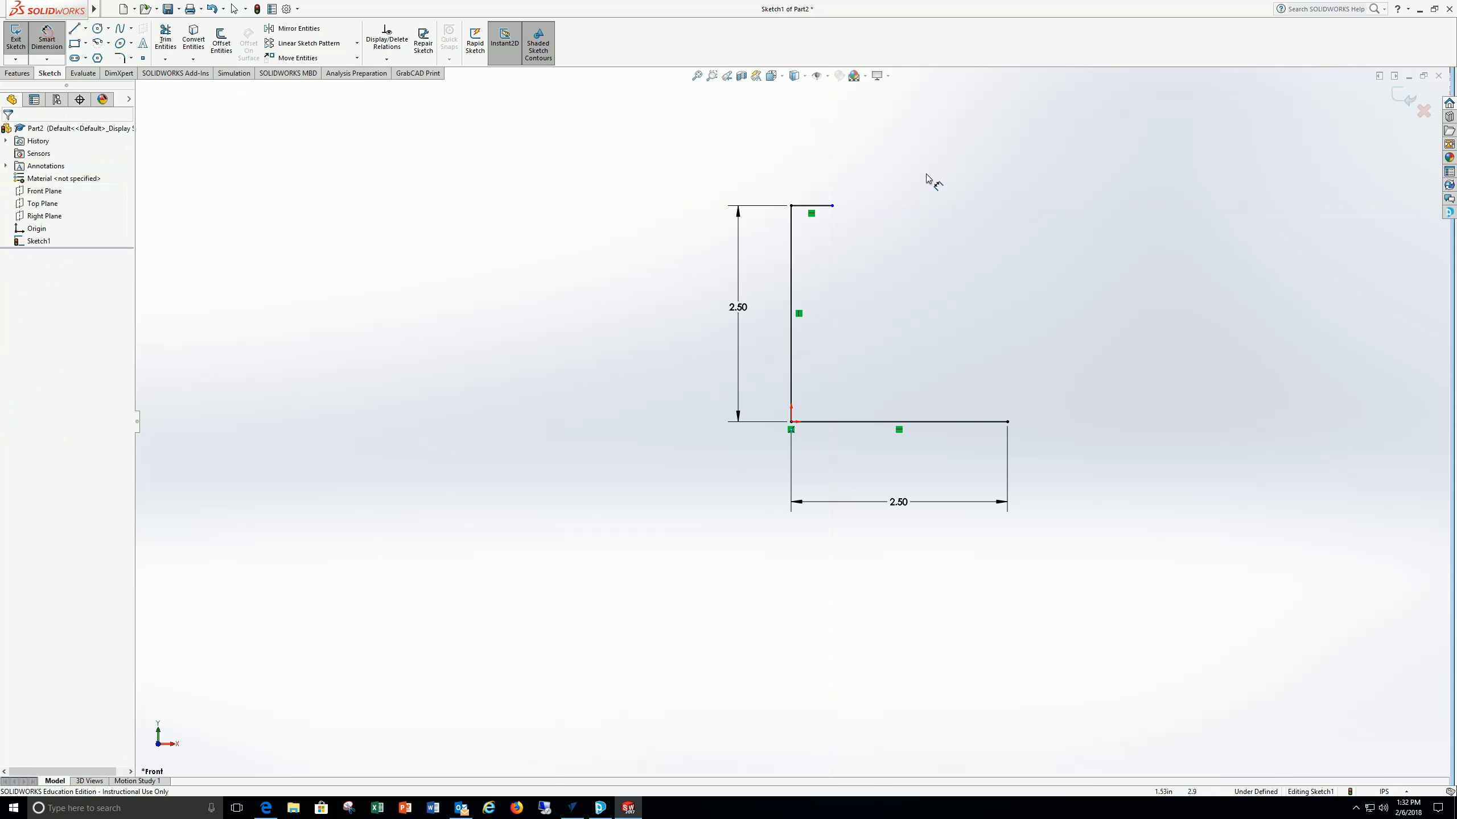
{"action": "left_click", "coordinate": [826, 206]}
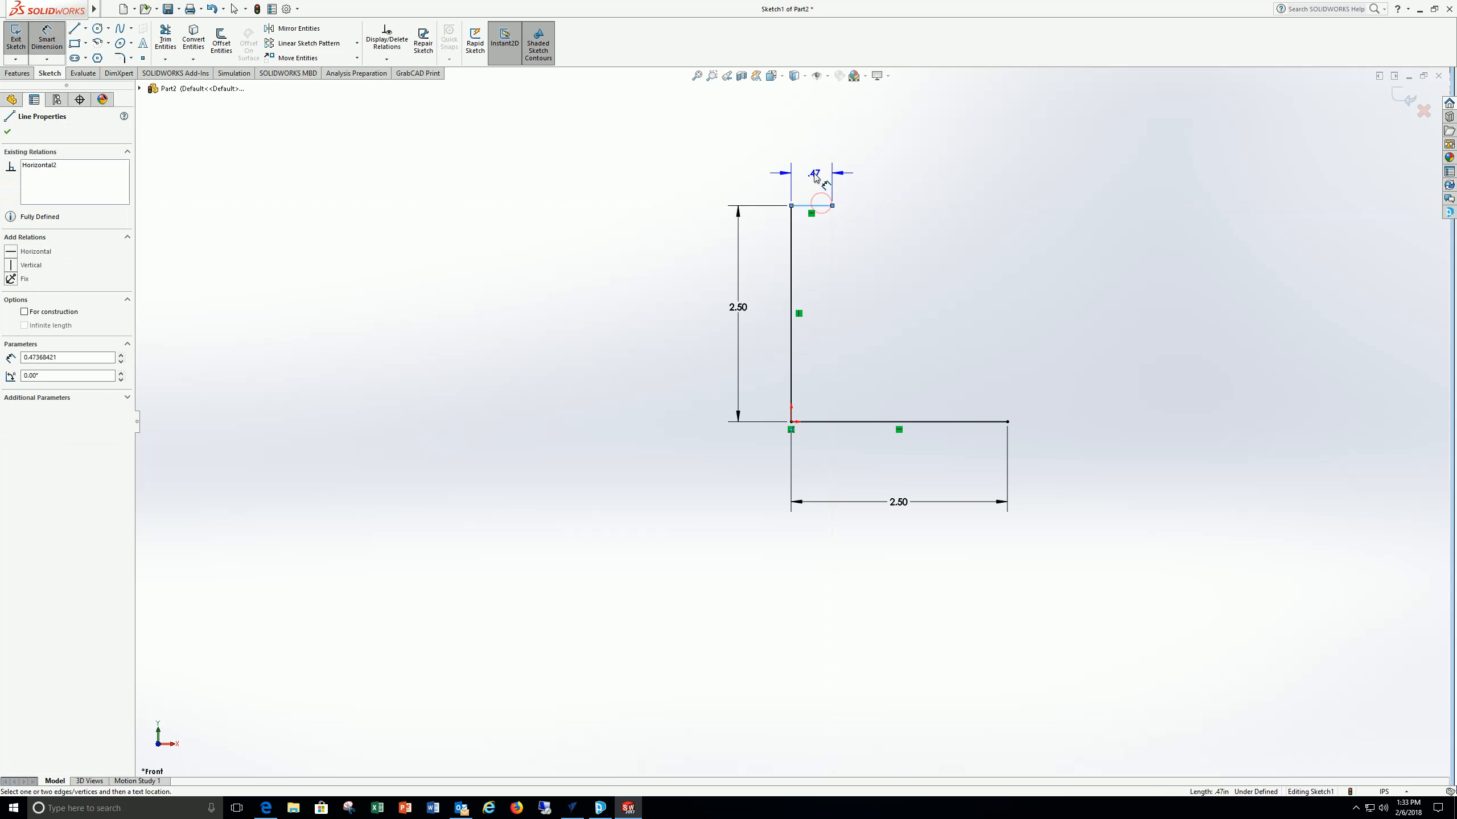
{"action": "left_click", "coordinate": [814, 181]}
{"action": "type", "text": ".75"}
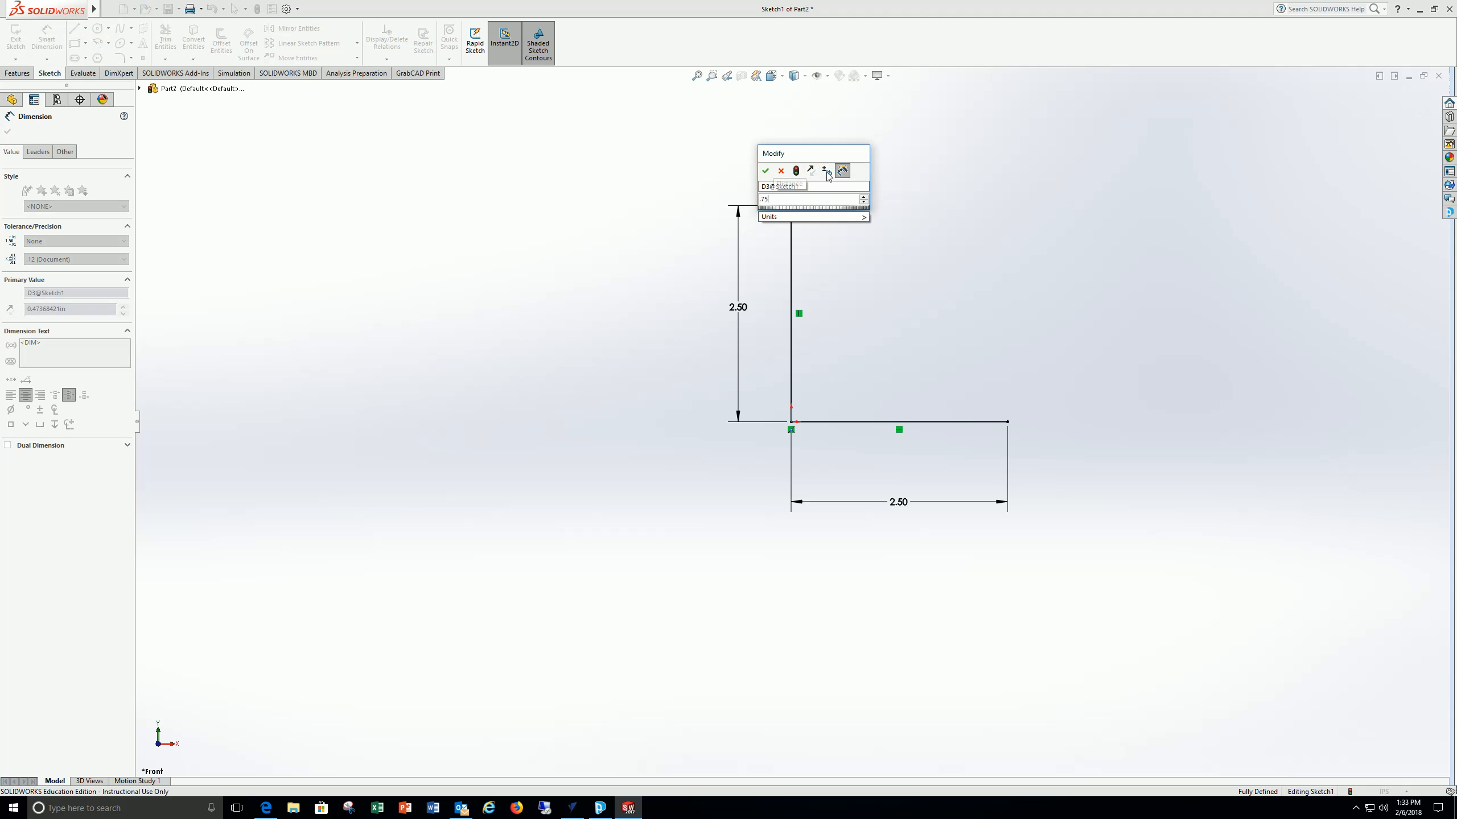
{"action": "key", "text": "Return"}
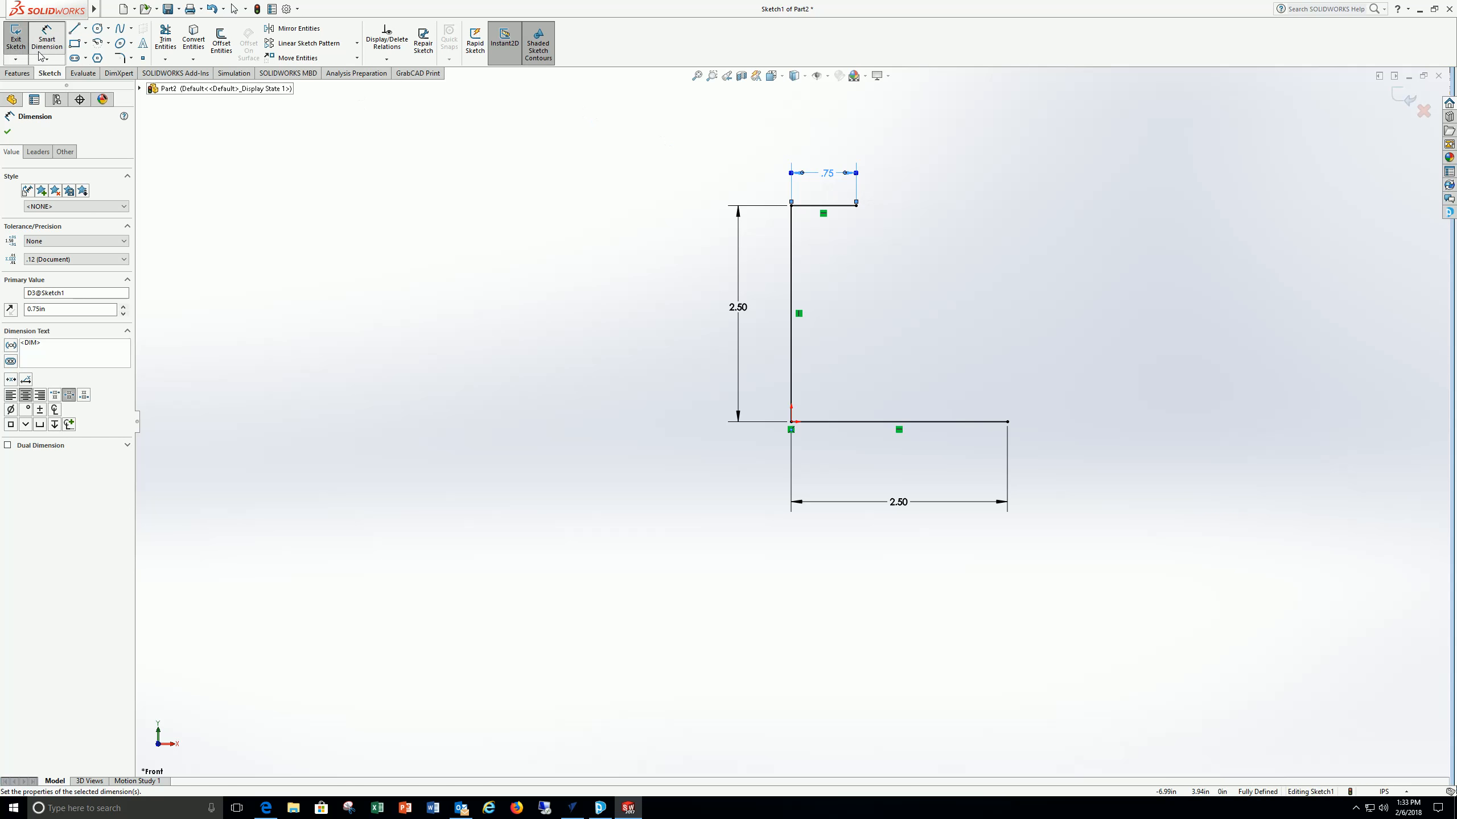
- Sketch a vertical line about 0.67 in long upward from the free end of the 2.5 in base line
{"action": "left_click", "coordinate": [74, 28]}
{"action": "left_click", "coordinate": [1008, 422]}
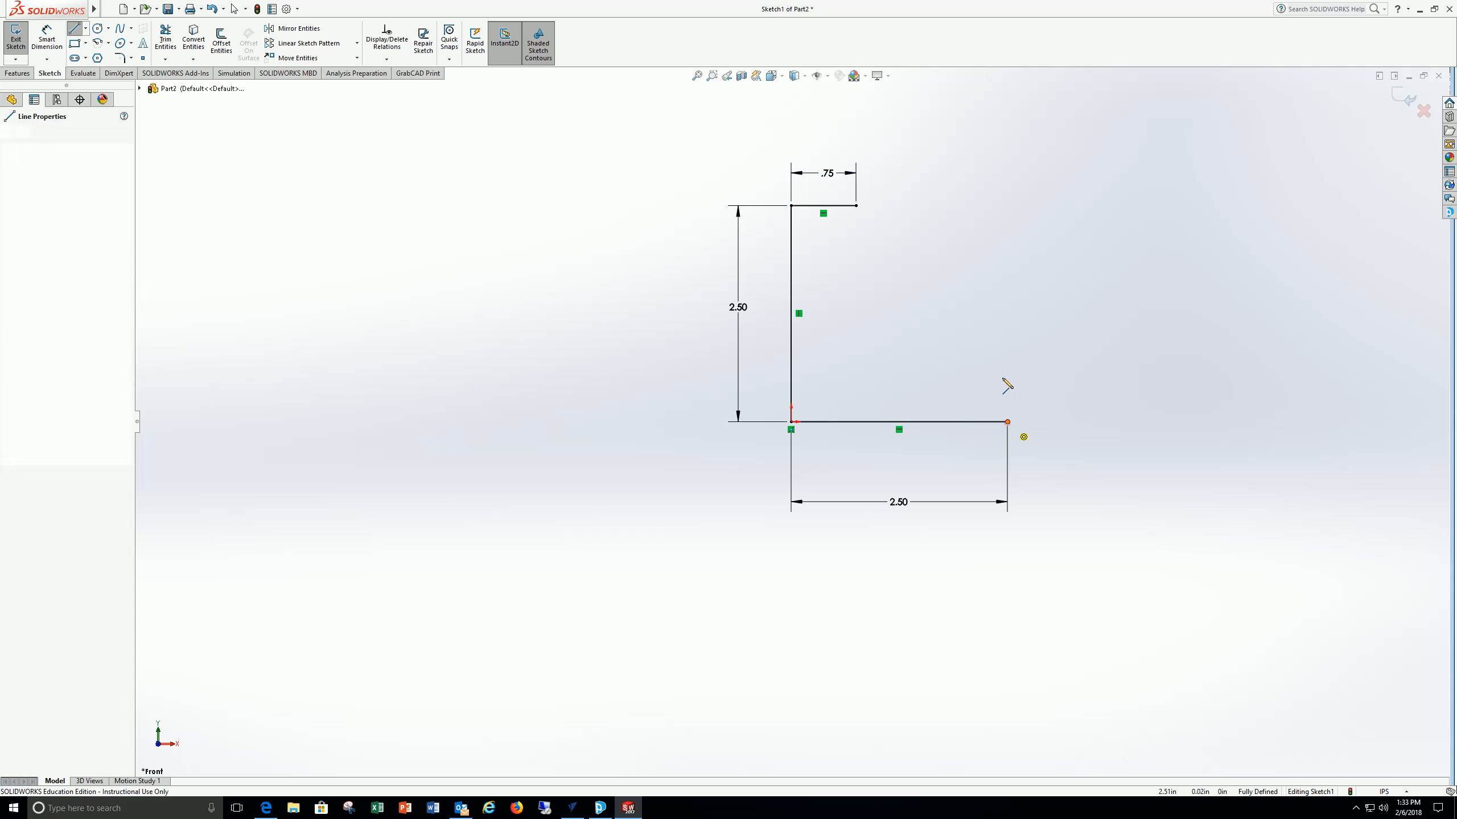
{"action": "left_click", "coordinate": [1008, 363]}
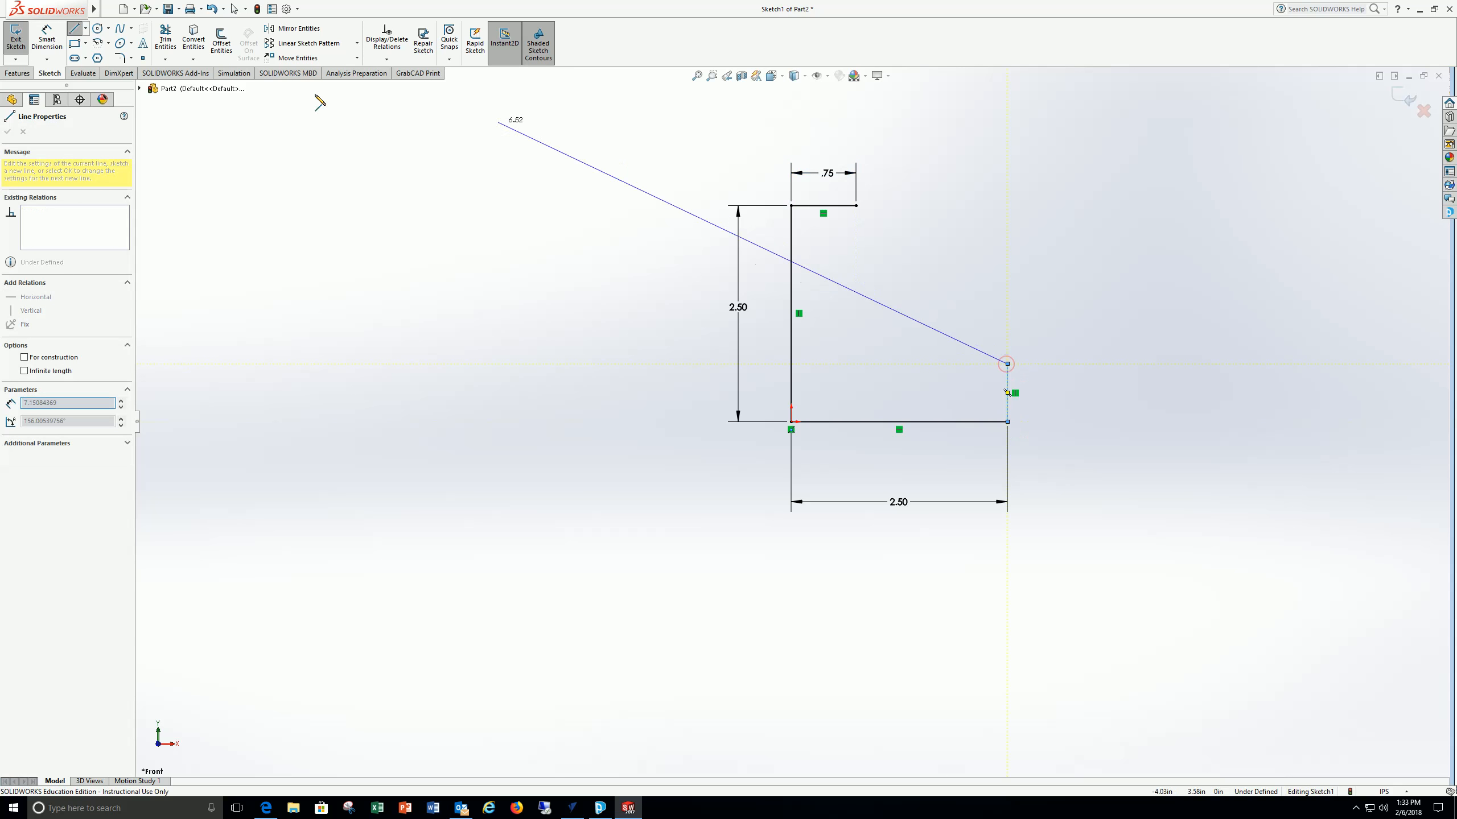
- Dimension the short vertical line on its outer side and set its length to 0.75 in
{"action": "left_click", "coordinate": [49, 41]}
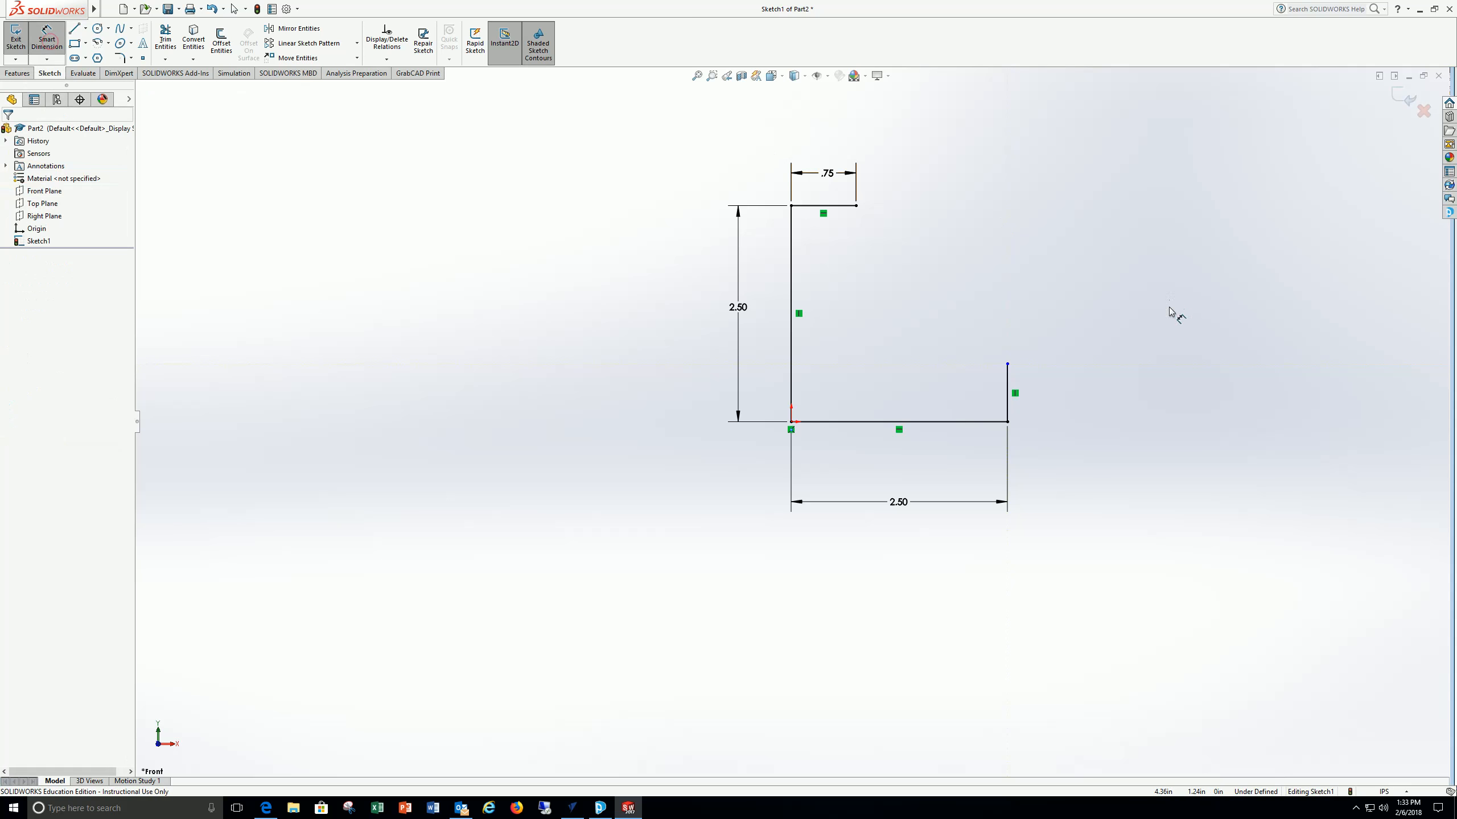
{"action": "left_click", "coordinate": [1011, 384]}
{"action": "left_click", "coordinate": [1072, 385]}
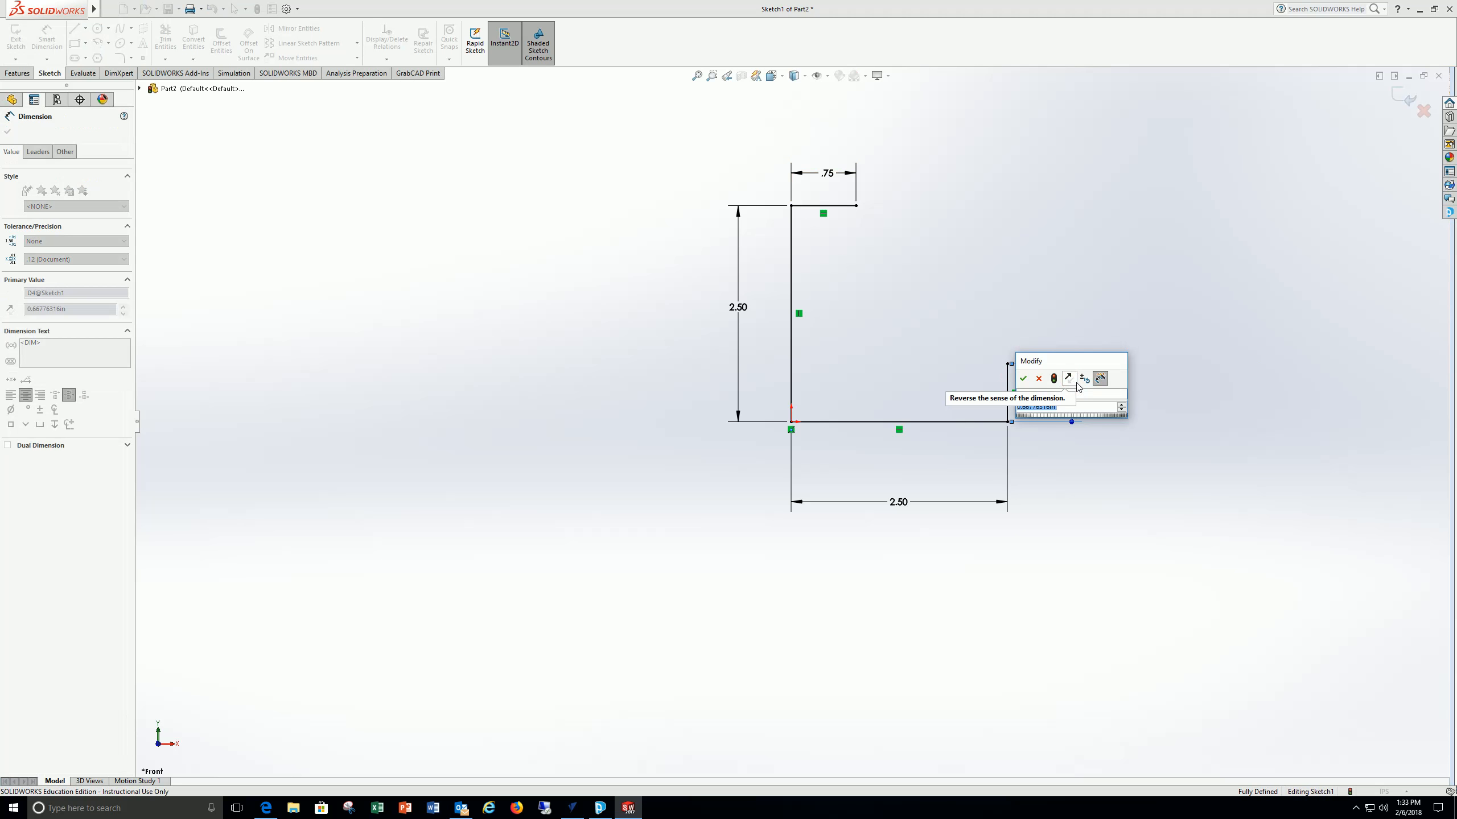
{"action": "type", "text": ".75"}
{"action": "key", "text": "Return"}
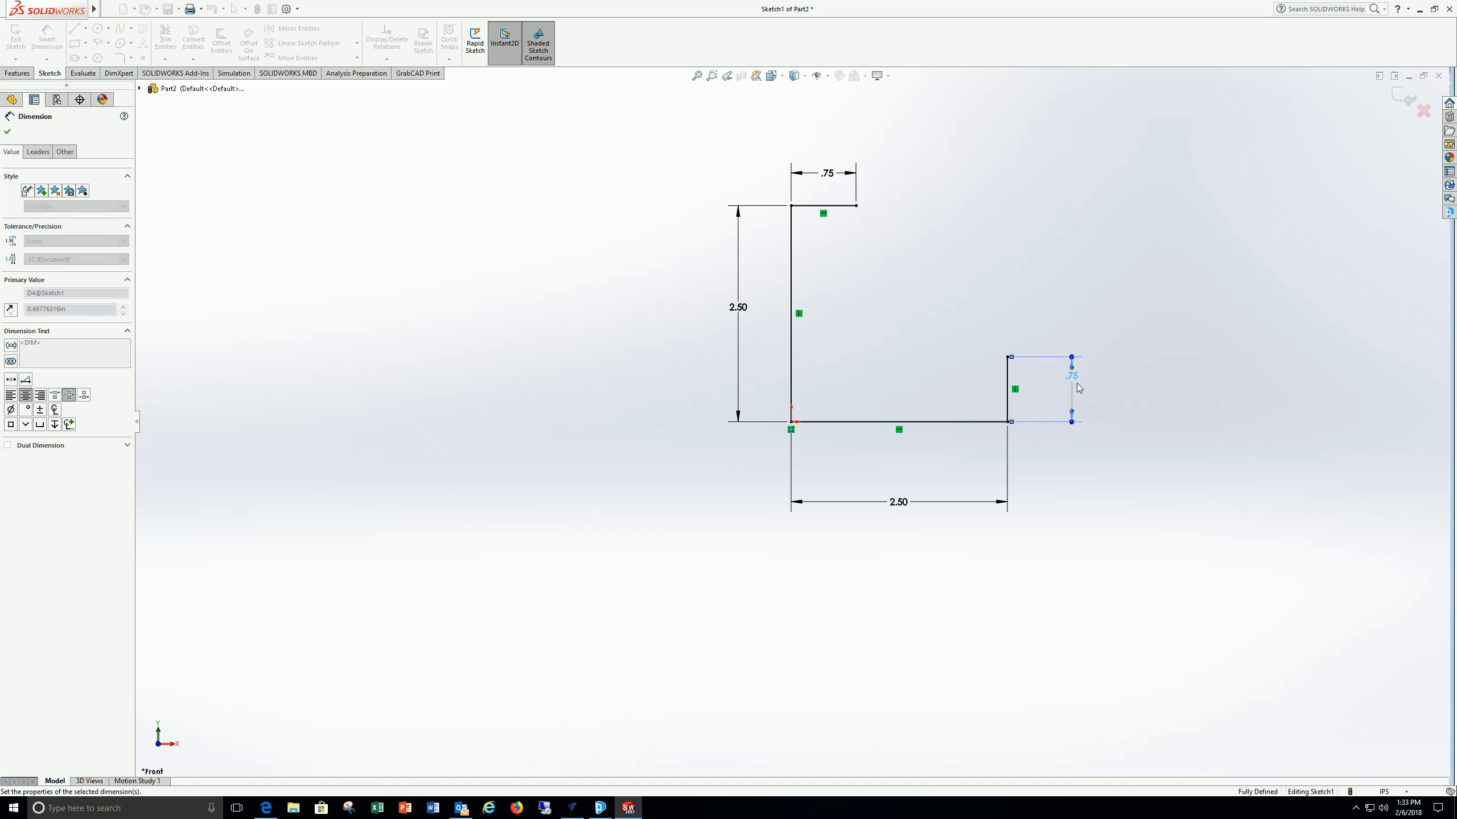
{"action": "left_click", "coordinate": [7, 132]}
- Sketch a horizontal line about 1.6 in long toward negative X from the short vertical line's upper end
{"action": "left_click", "coordinate": [74, 28]}
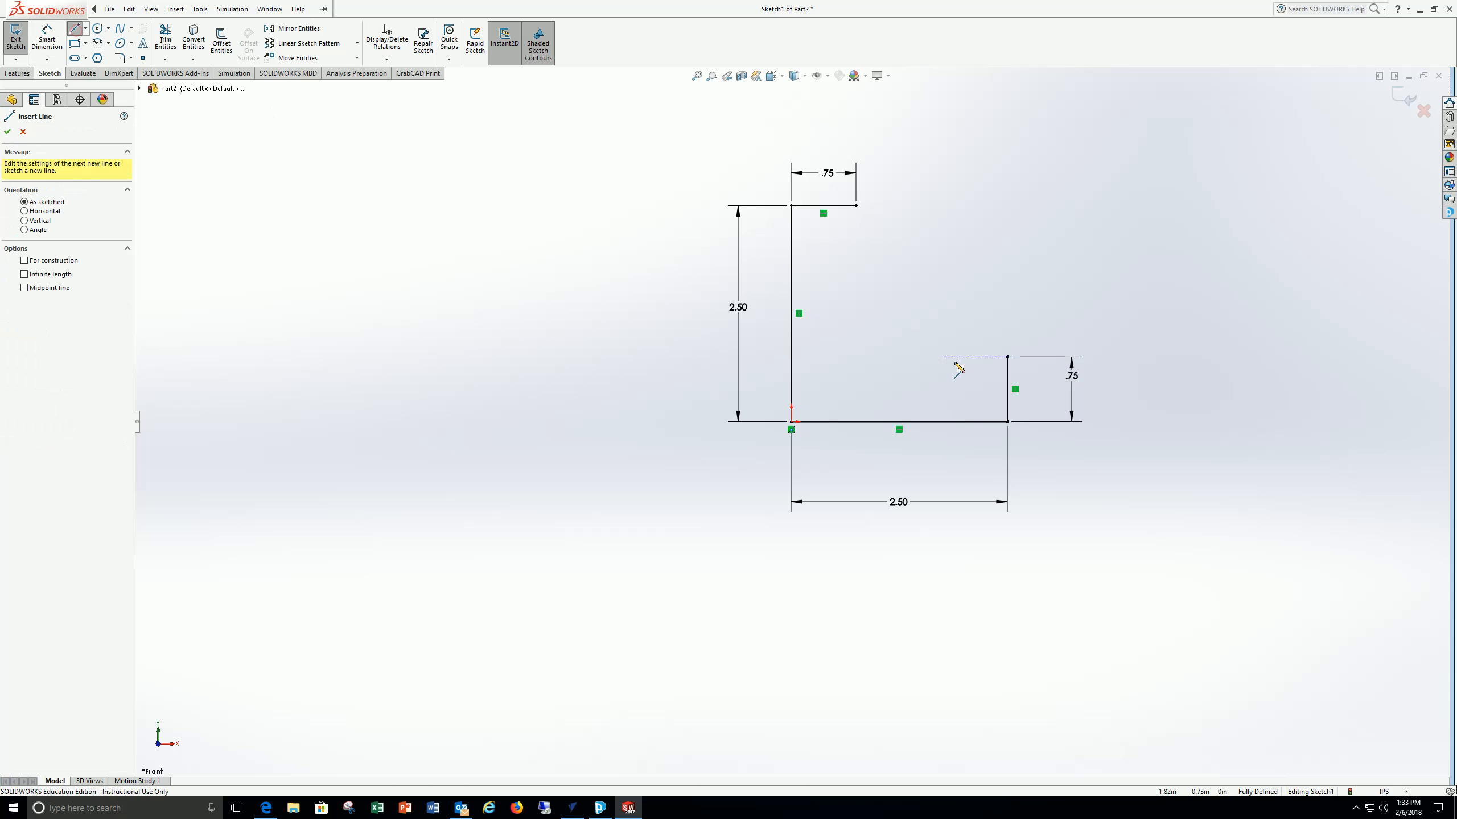
{"action": "left_click", "coordinate": [1008, 357]}
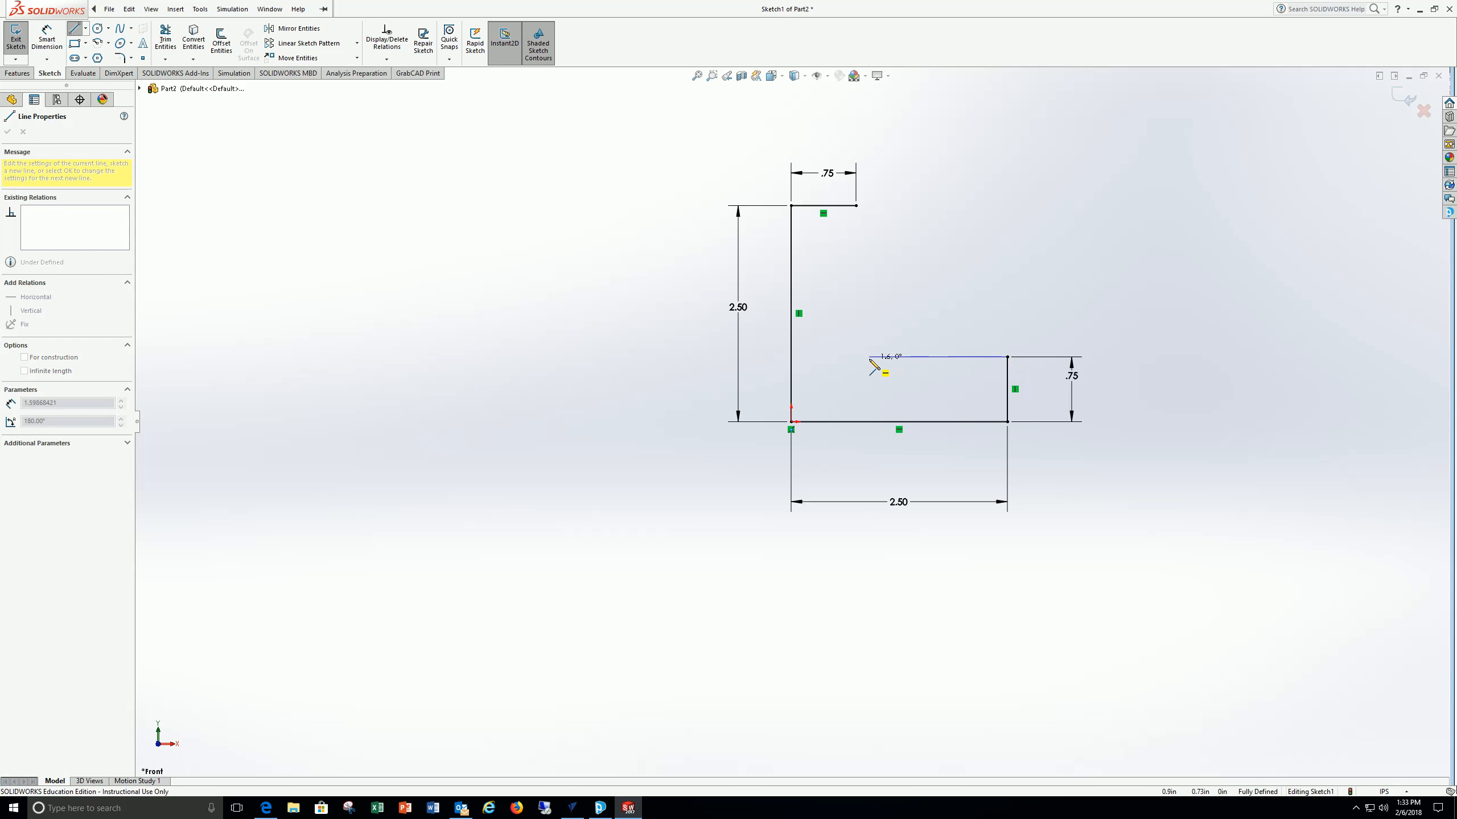
{"action": "left_click", "coordinate": [870, 357]}
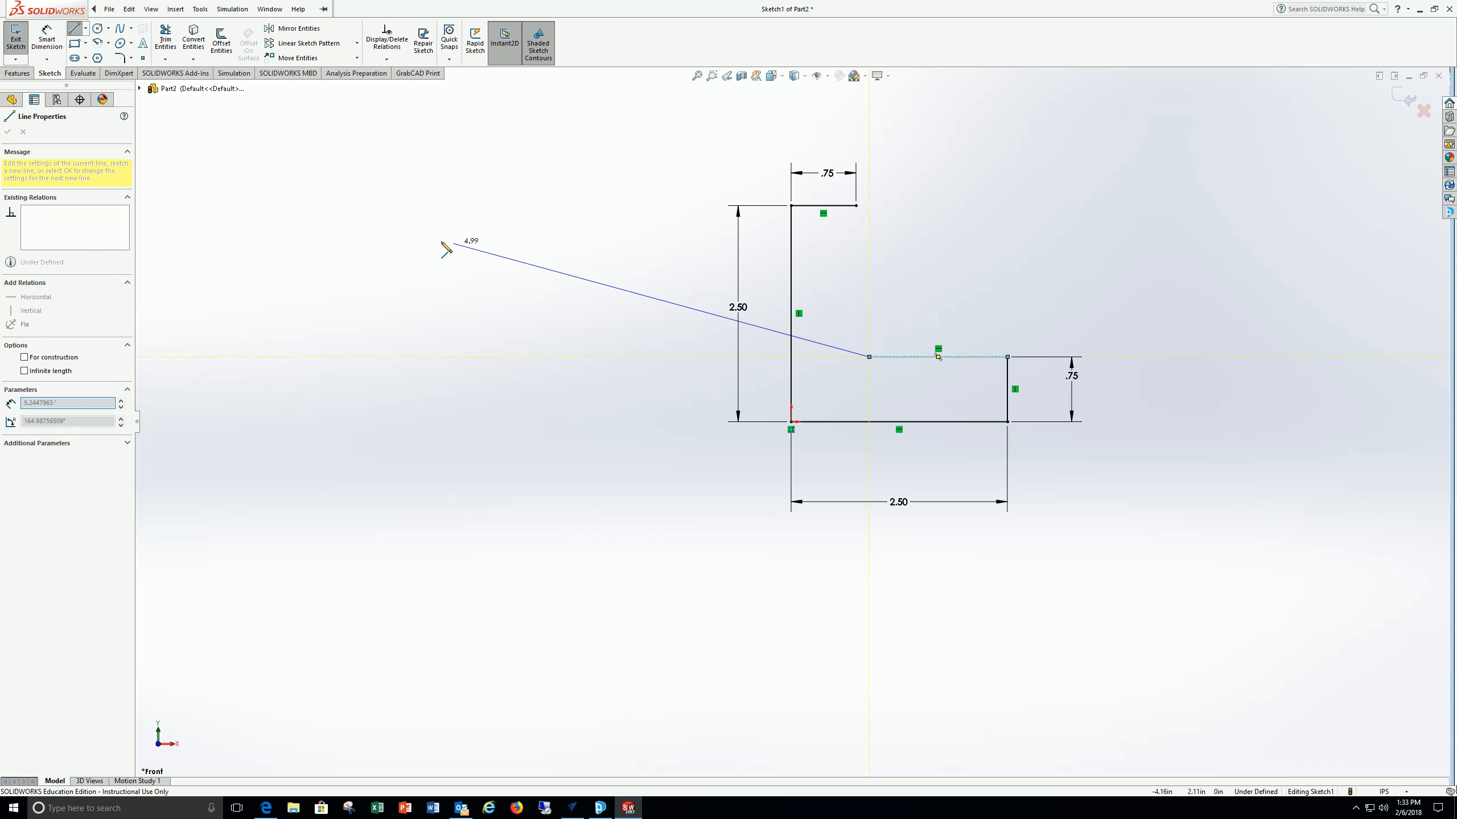
- Dimension the inner horizontal line above it and set its length to 1.75 in
{"action": "left_click", "coordinate": [47, 39]}
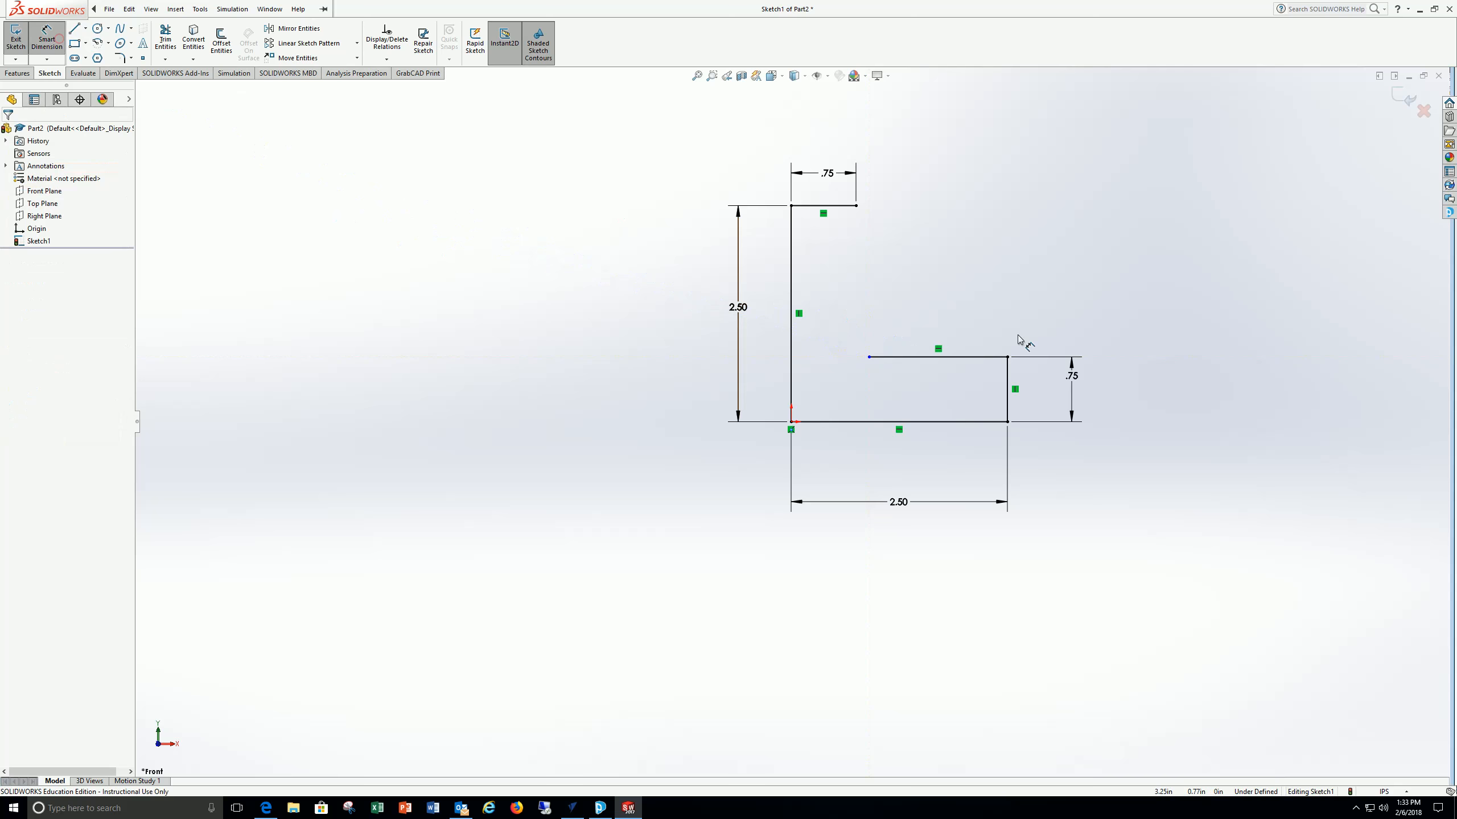
{"action": "left_click", "coordinate": [978, 356]}
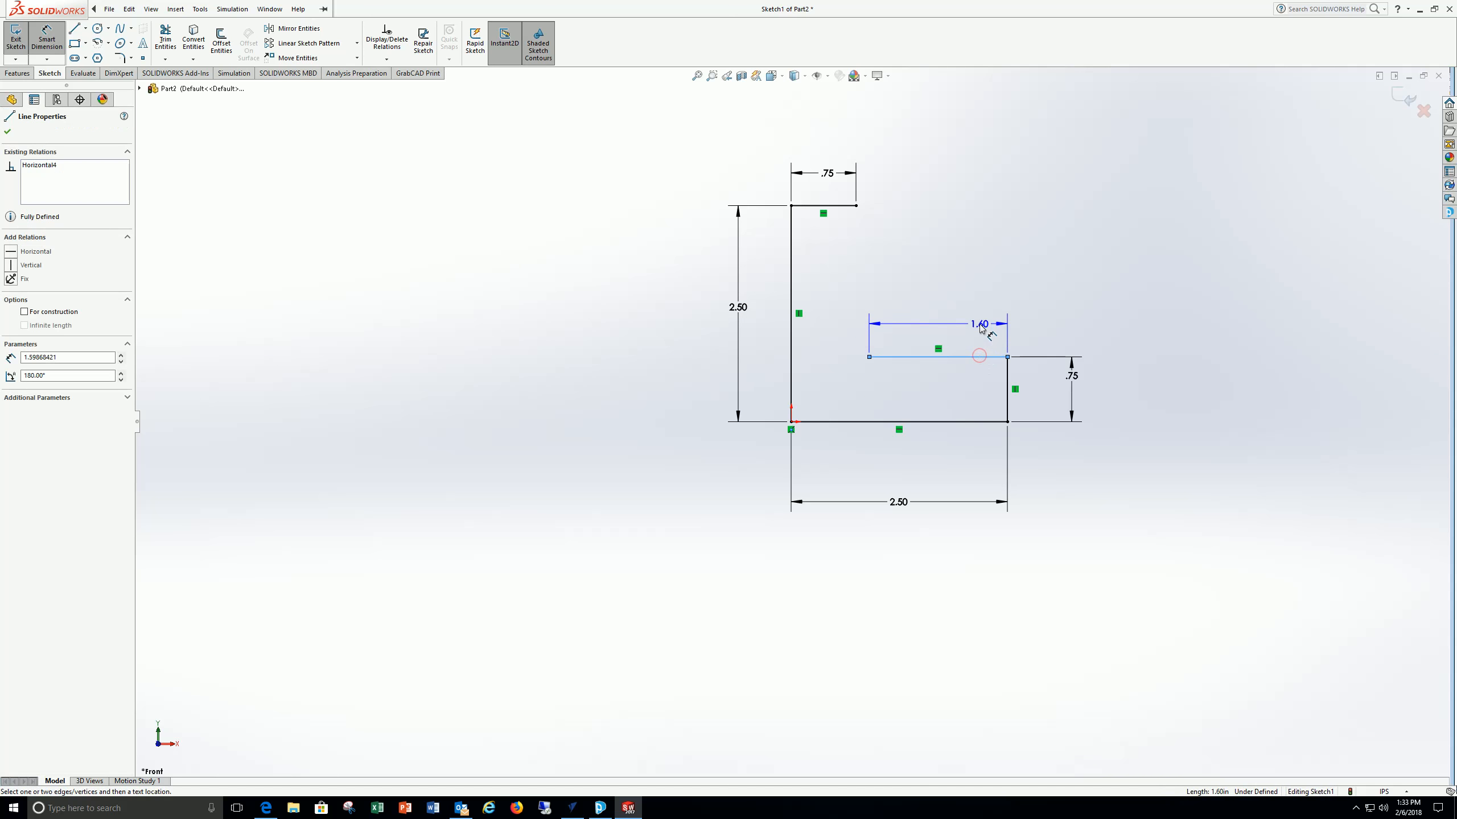
{"action": "left_click", "coordinate": [943, 319]}
{"action": "type", "text": "1.75"}
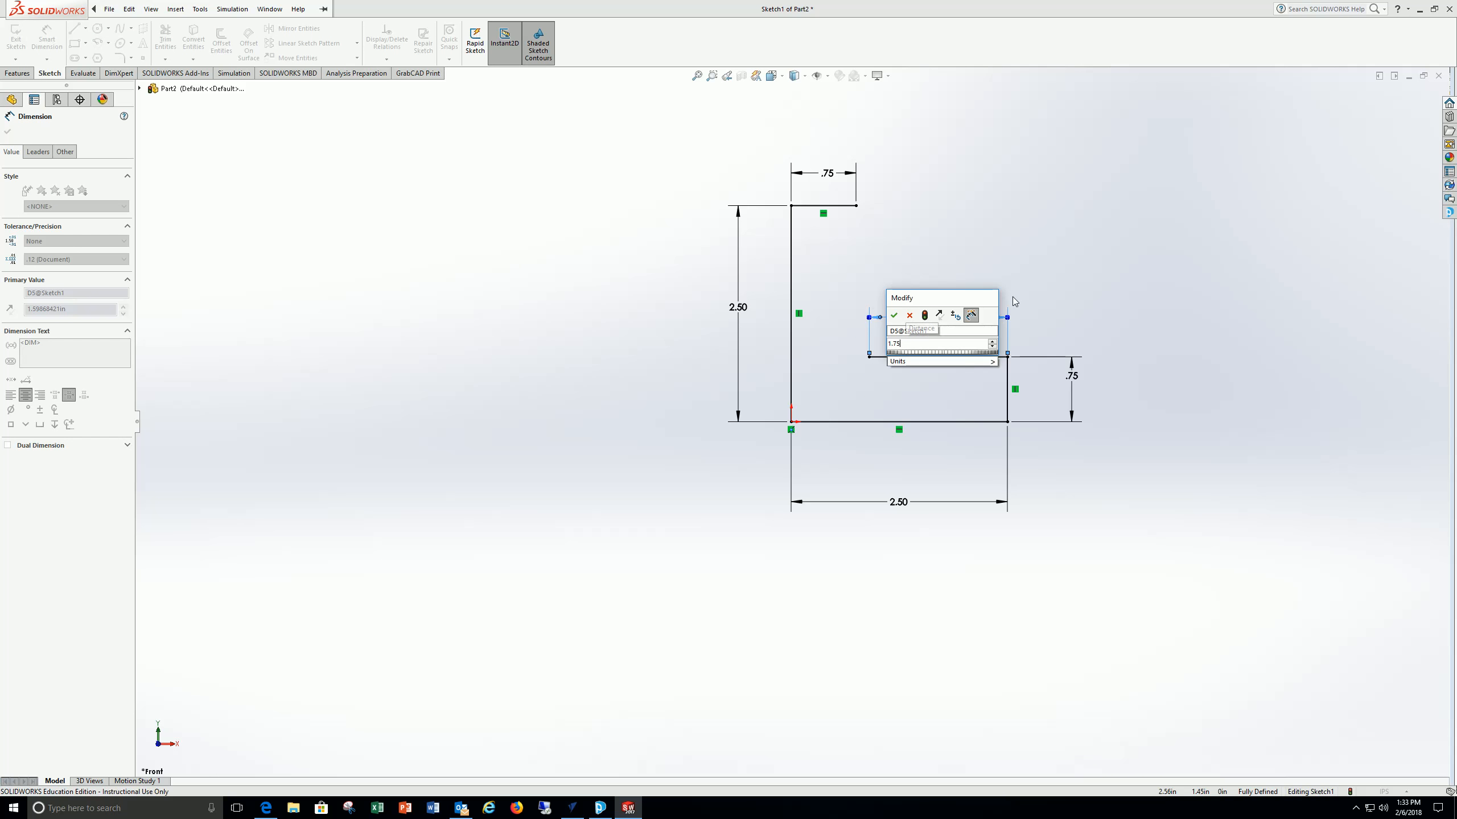
{"action": "key", "text": "Return"}
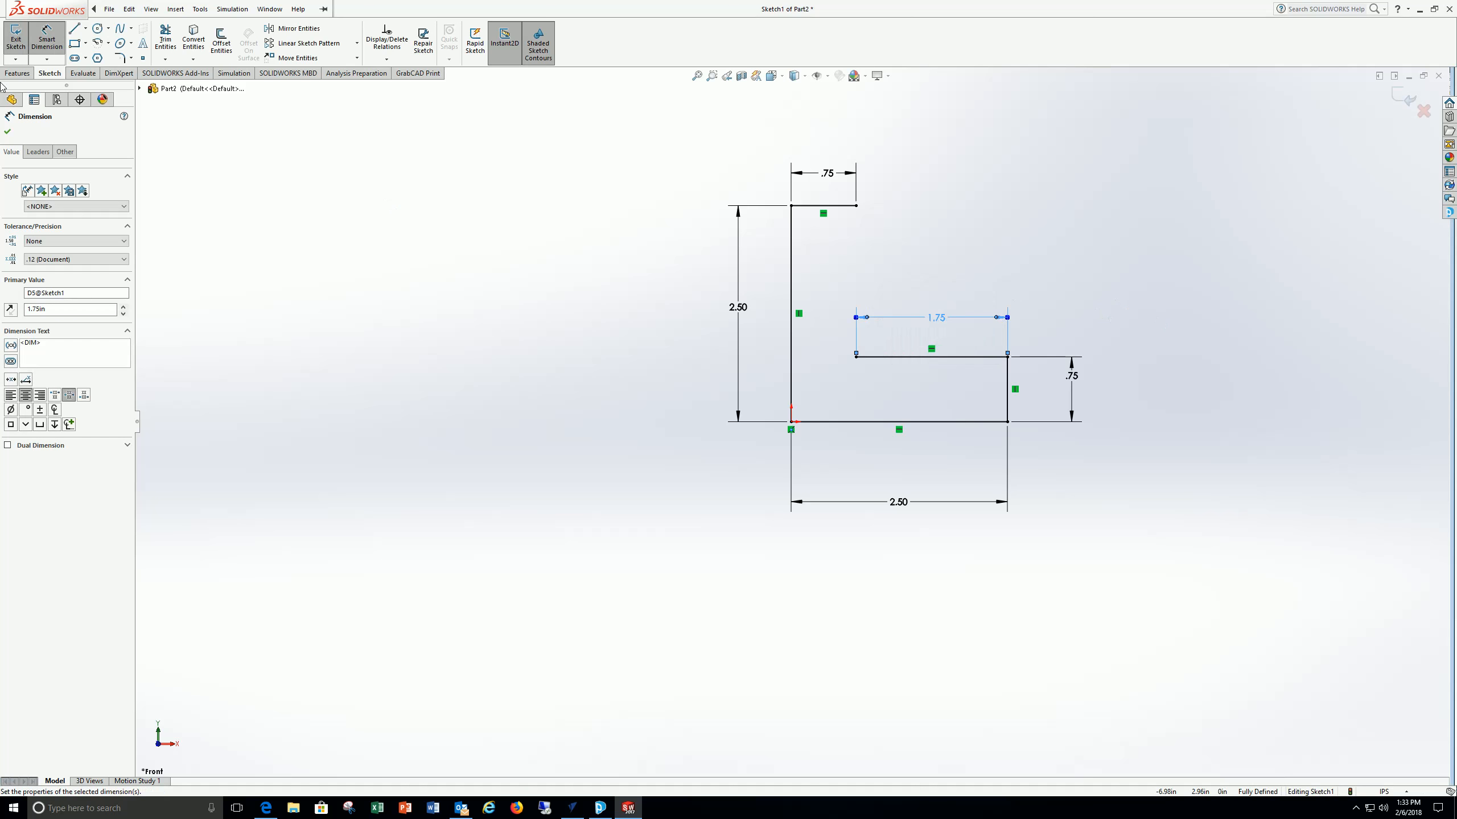
- Close the L-shaped profile with a vertical line from the inner horizontal line's free end to the upper line's free end
{"action": "left_click", "coordinate": [74, 28]}
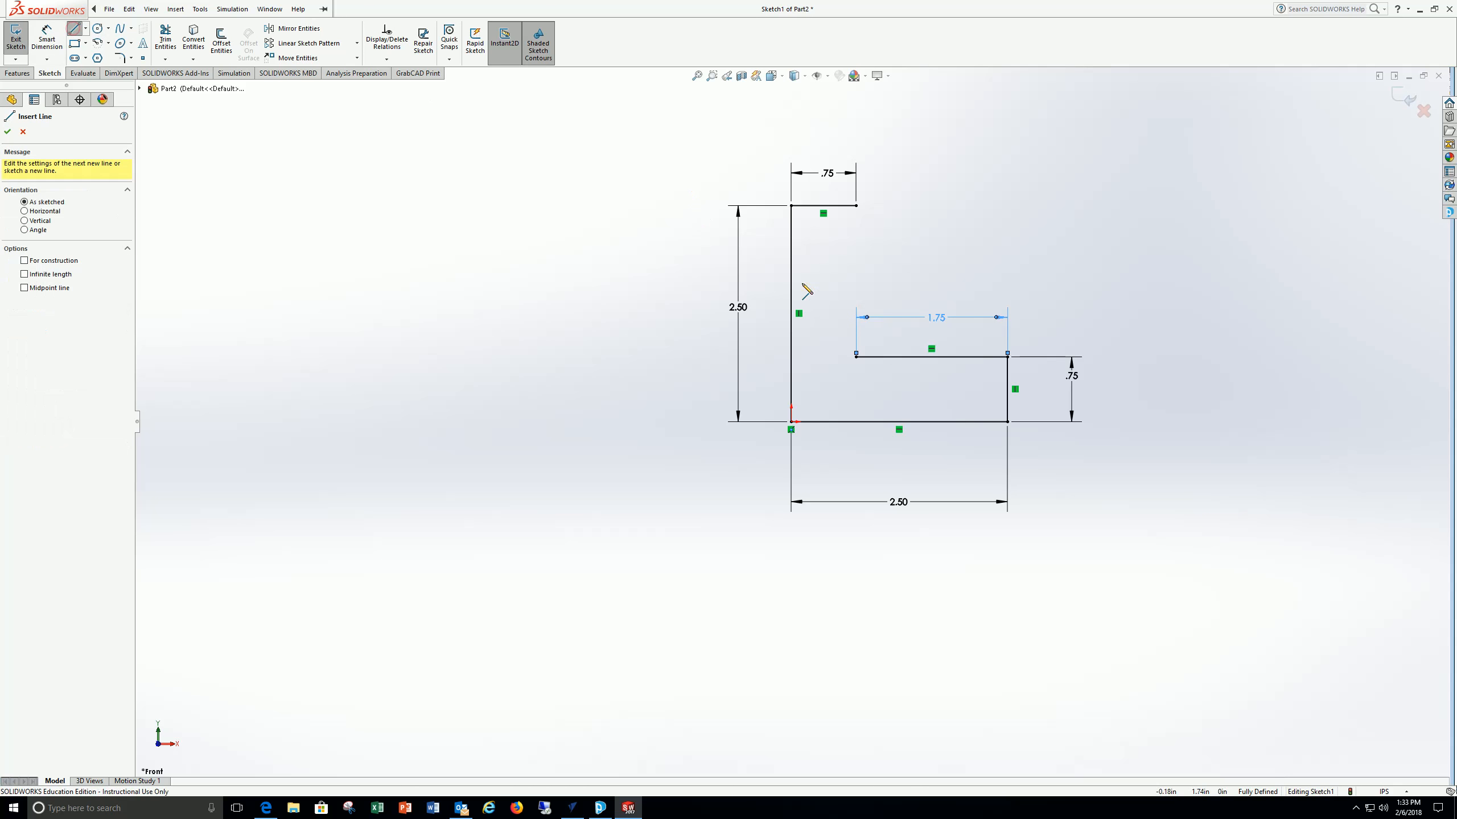
{"action": "left_click", "coordinate": [856, 356]}
{"action": "left_click", "coordinate": [856, 206]}
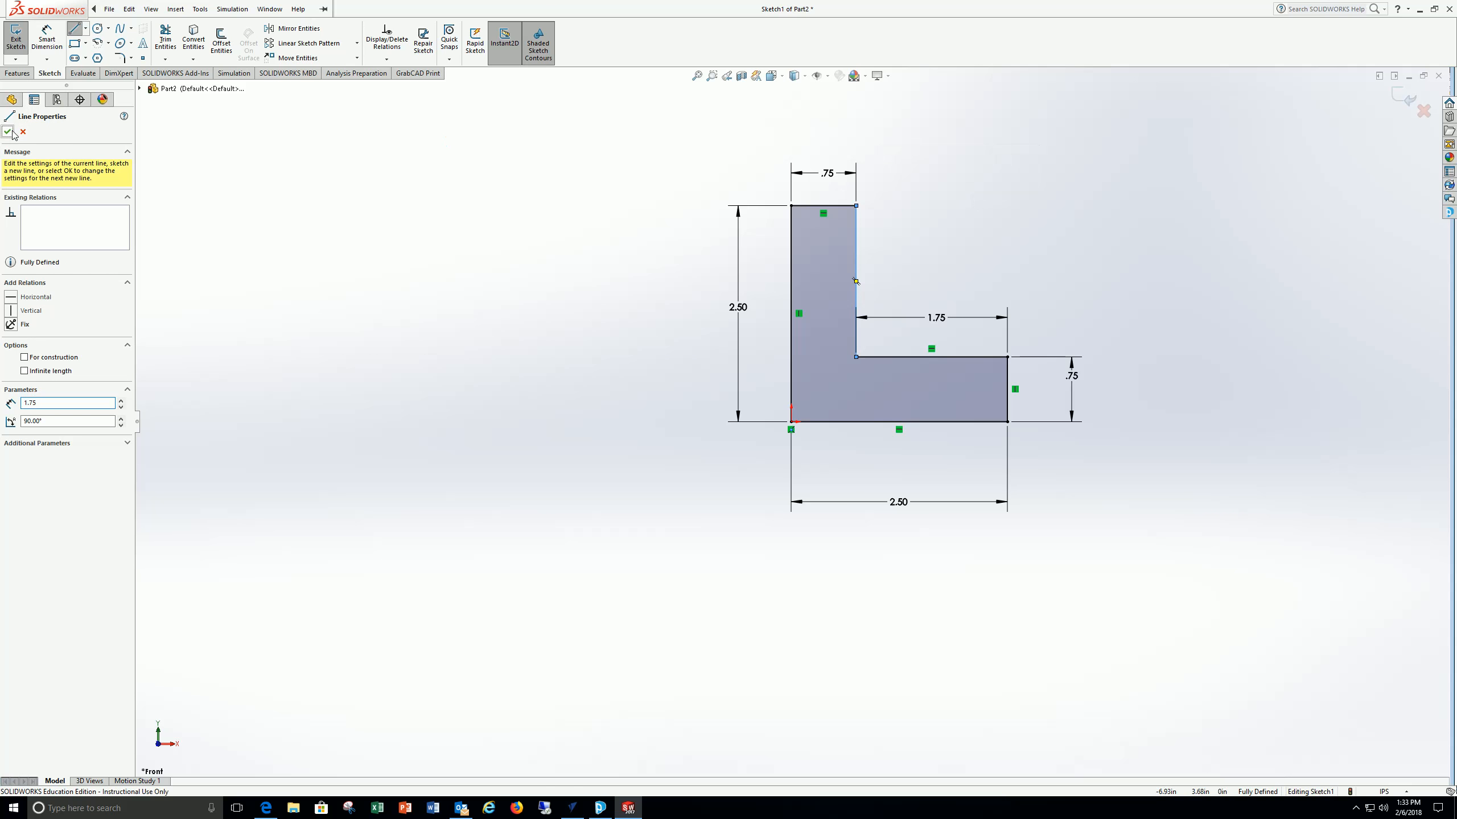
{"action": "left_click", "coordinate": [12, 131]}
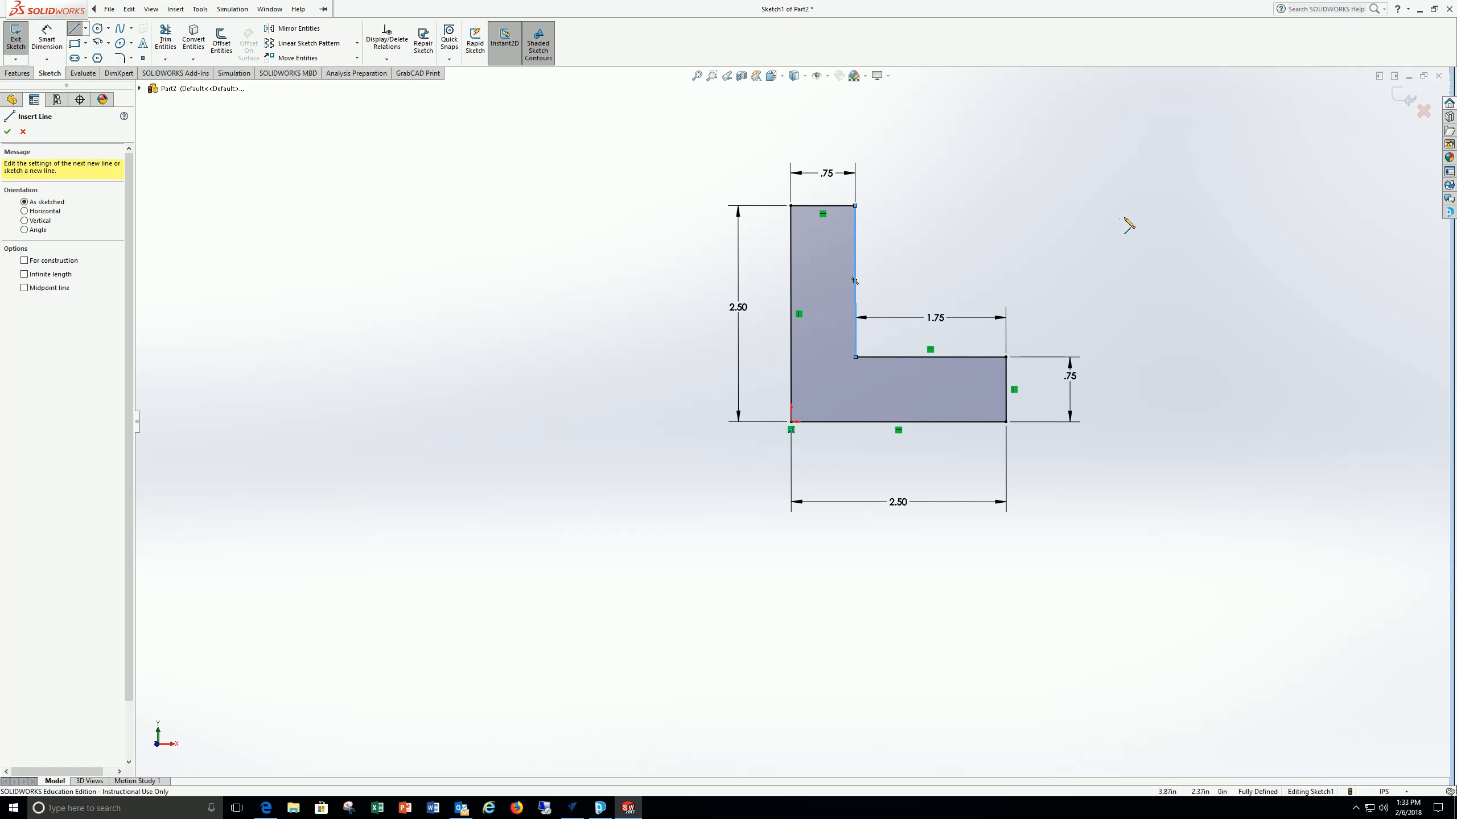
{"action": "left_click_drag", "start_coordinate": [1124, 217], "coordinate": [1101, 223]}
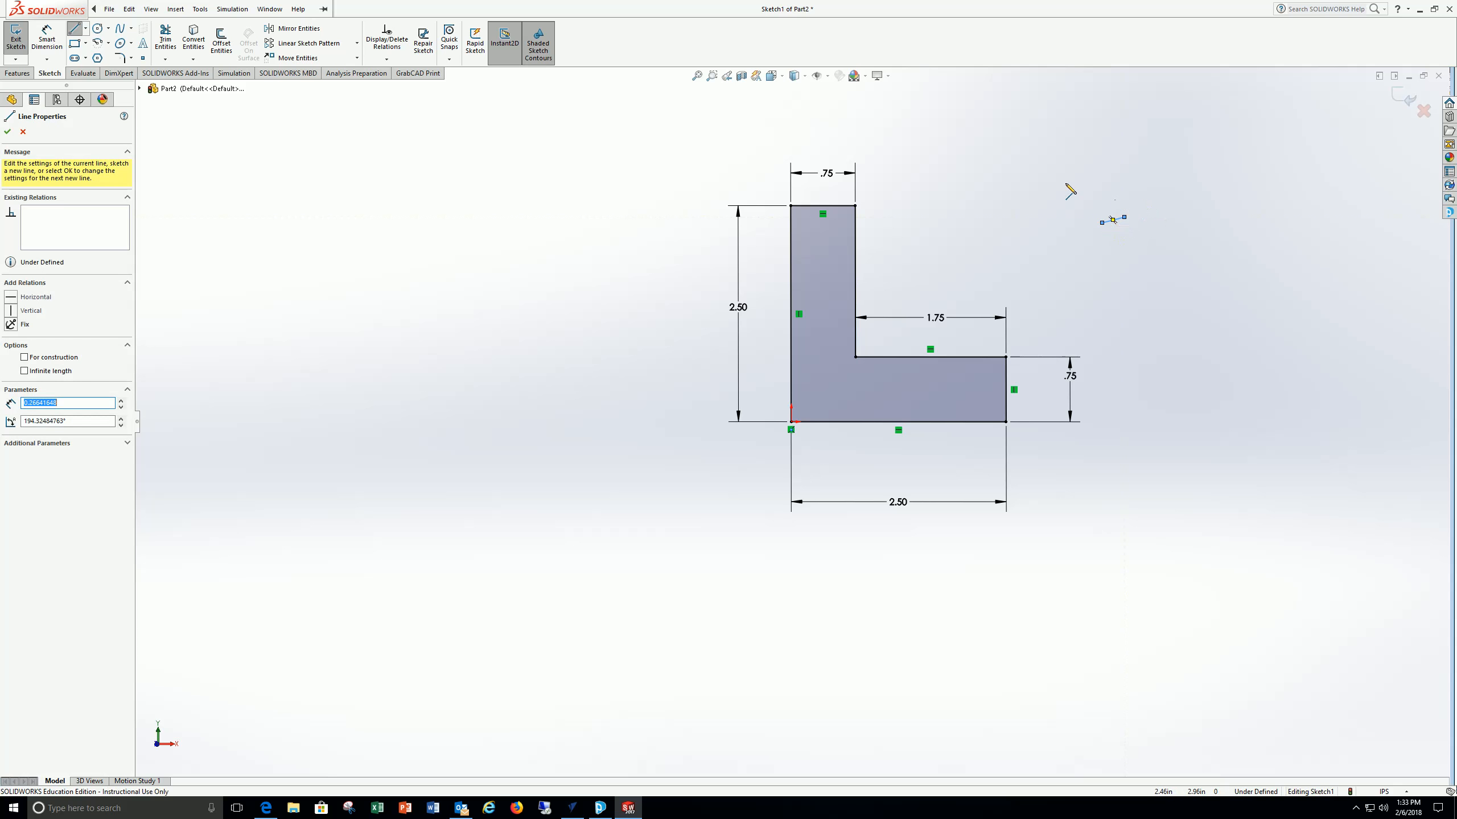
{"action": "left_click", "coordinate": [109, 9]}
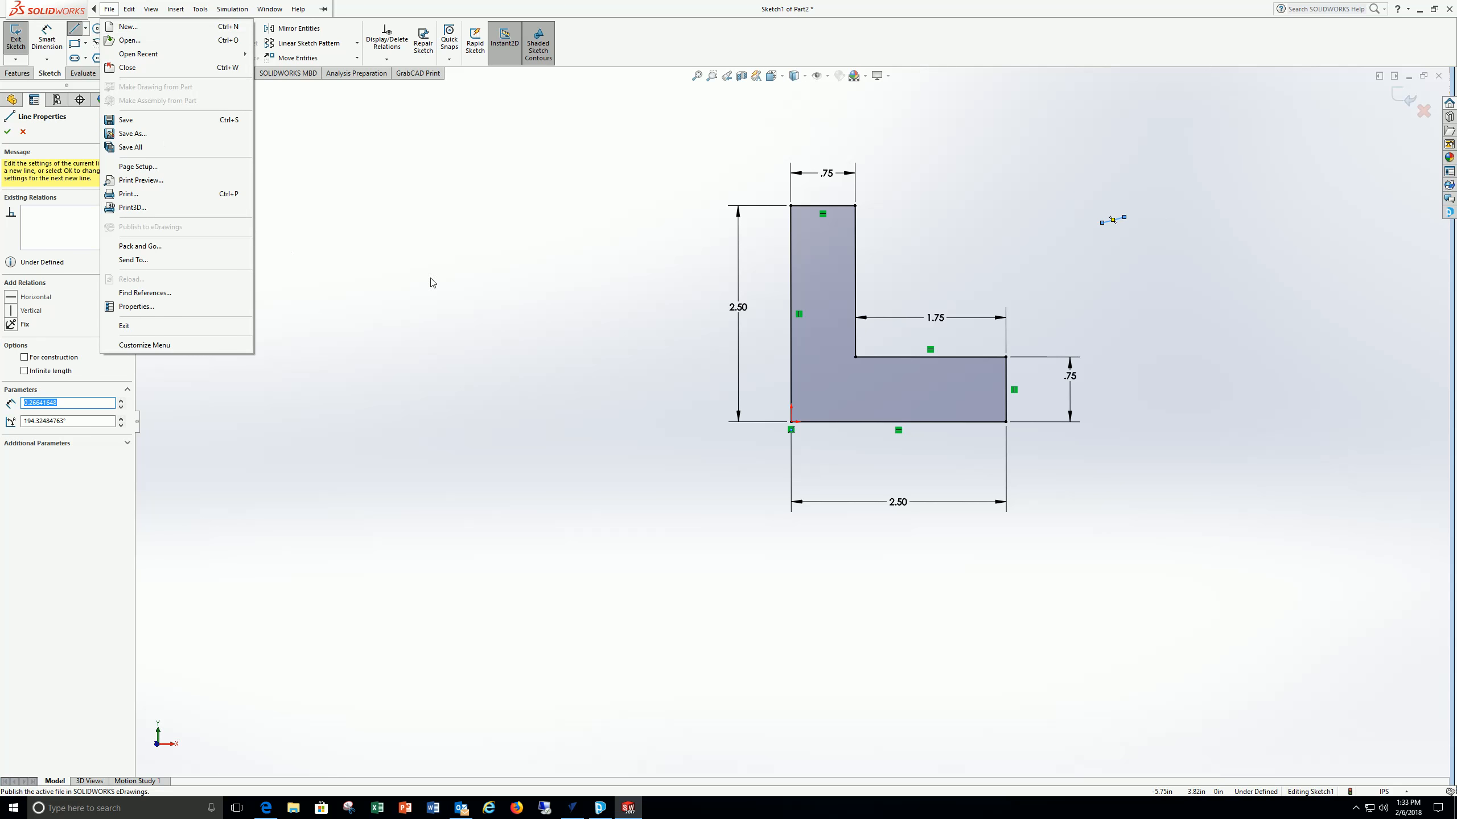
{"action": "left_click", "coordinate": [442, 244]}
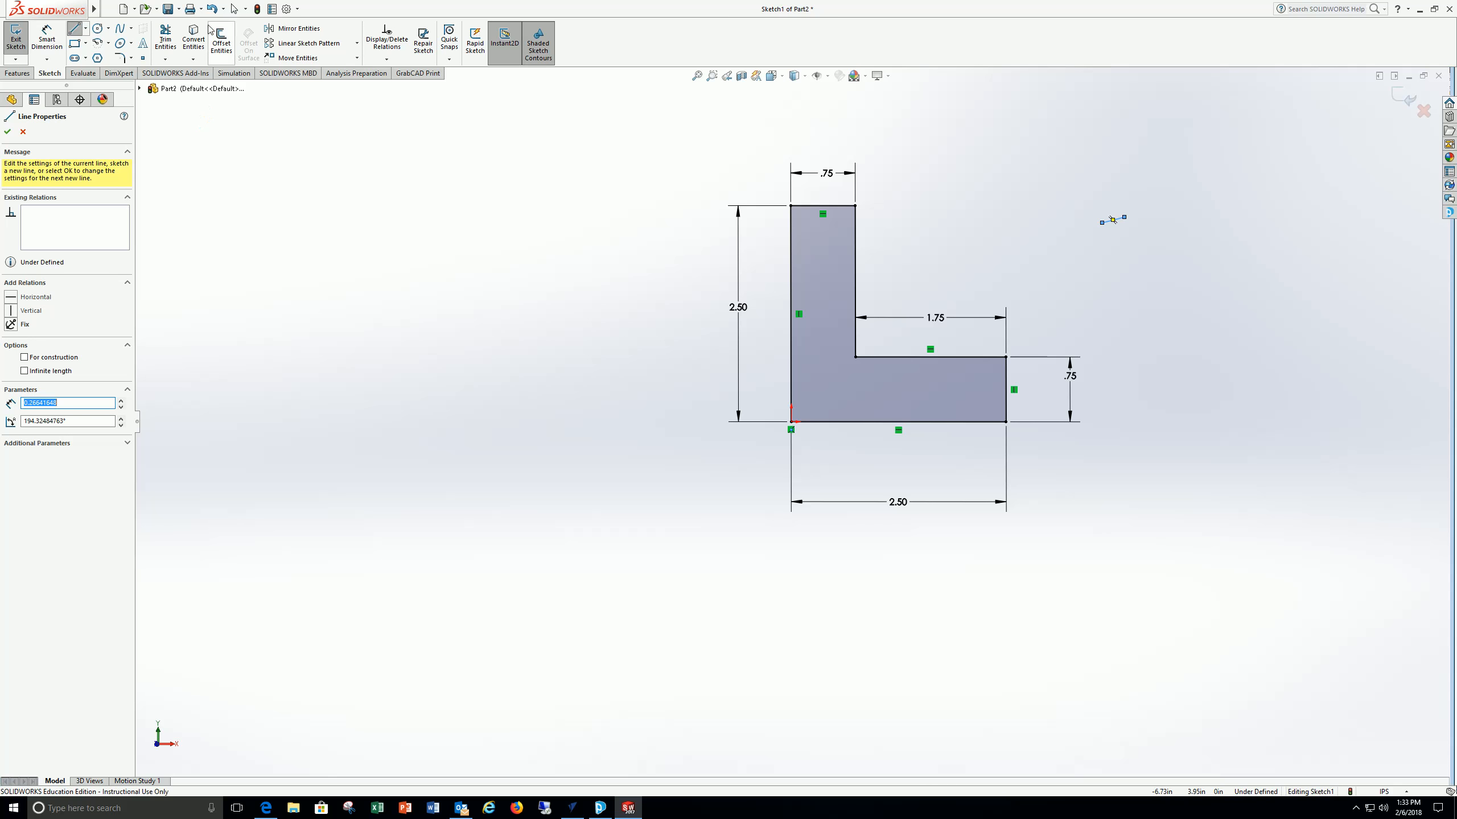
{"action": "left_click", "coordinate": [215, 14]}
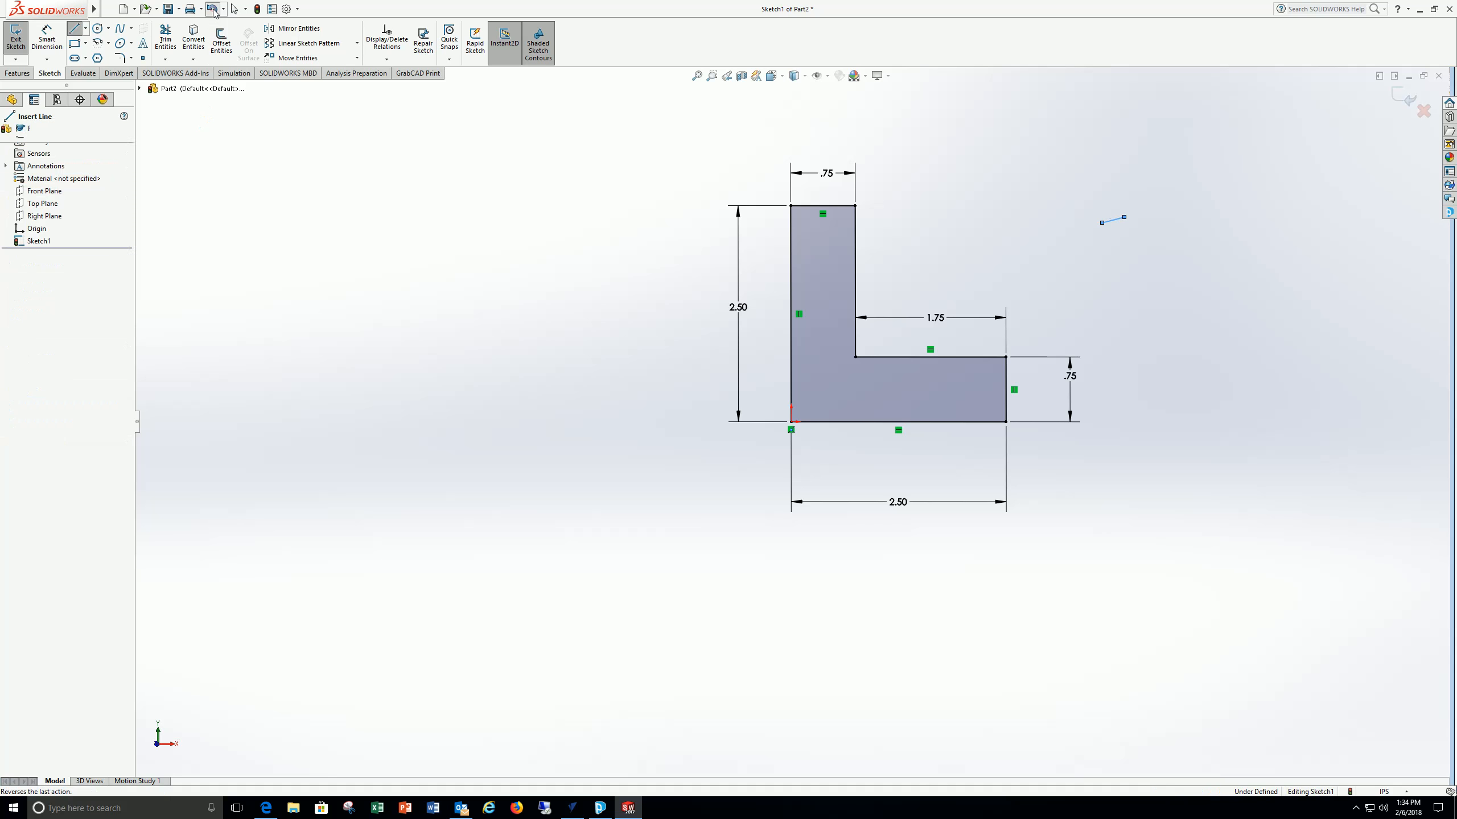
{"action": "left_click", "coordinate": [1015, 188]}
- Examine the closed L-shaped profile at different zoom levels and from an angled view
{"action": "middle_click_drag", "start_coordinate": [1018, 196], "coordinate": [1004, 240]}
{"action": "scroll", "coordinate": [1003, 236], "scroll_direction": "up", "scroll_amount": 3}
{"action": "scroll", "coordinate": [1003, 235], "scroll_direction": "down", "scroll_amount": 3}
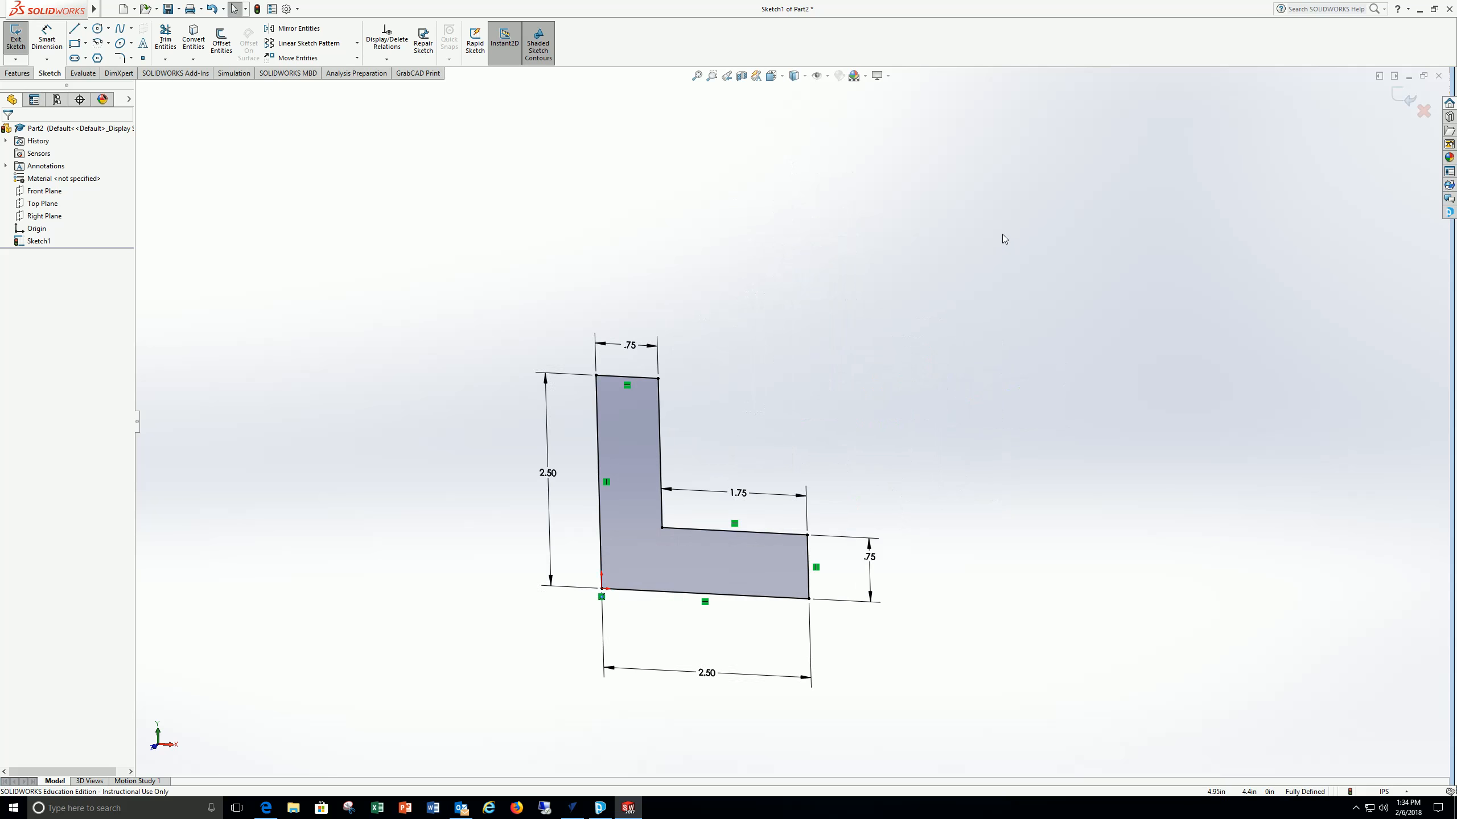
{"action": "scroll", "coordinate": [1005, 234], "scroll_direction": "up", "scroll_amount": 3}
{"action": "scroll", "coordinate": [1009, 229], "scroll_direction": "down", "scroll_amount": 2}
{"action": "scroll", "coordinate": [1011, 228], "scroll_direction": "up", "scroll_amount": 3}
{"action": "scroll", "coordinate": [1012, 226], "scroll_direction": "down", "scroll_amount": 2}
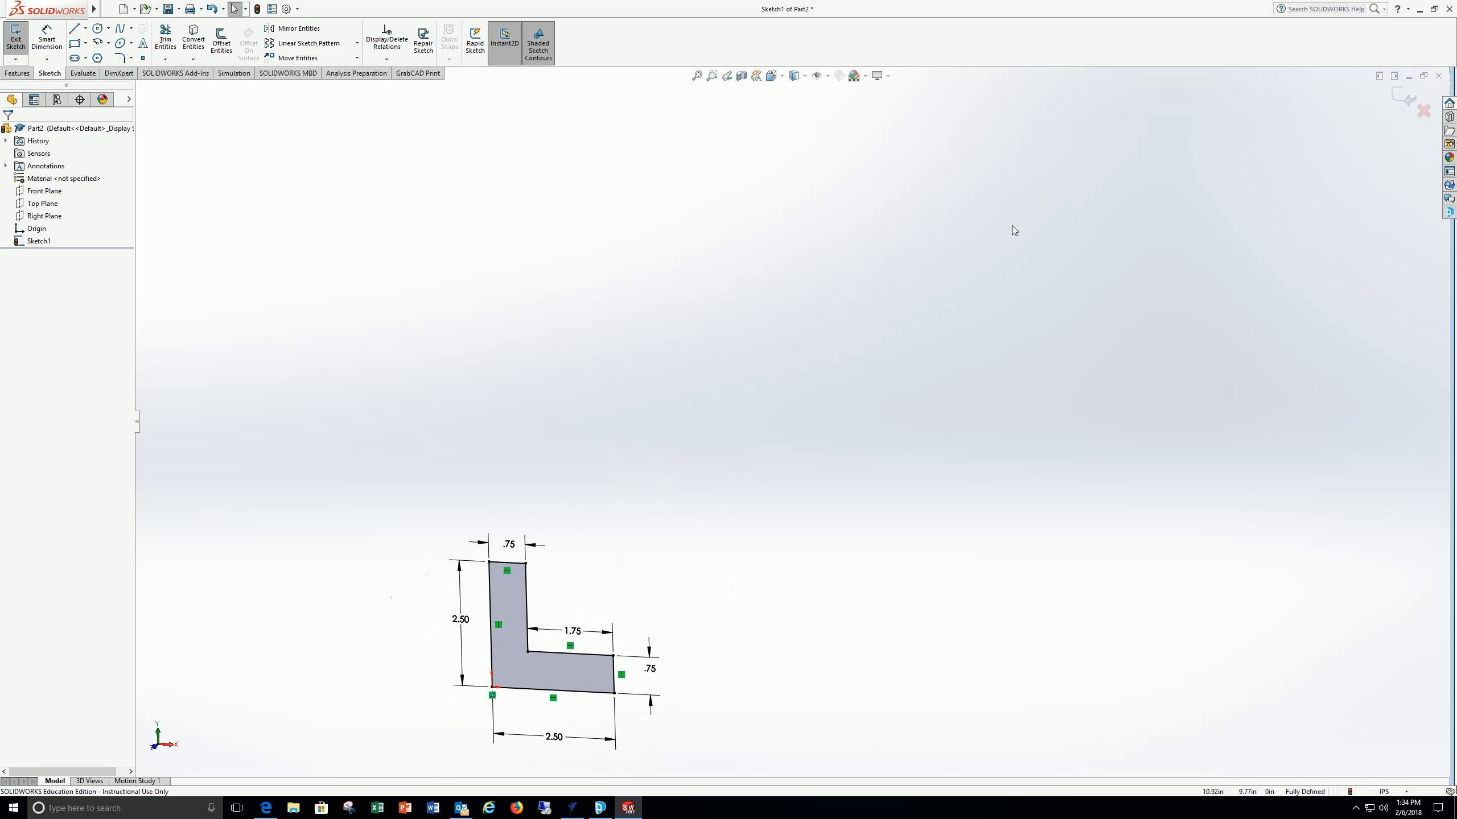
{"action": "scroll", "coordinate": [1018, 220], "scroll_direction": "up", "scroll_amount": 2}
{"action": "scroll", "coordinate": [576, 600], "scroll_direction": "up", "scroll_amount": 4}
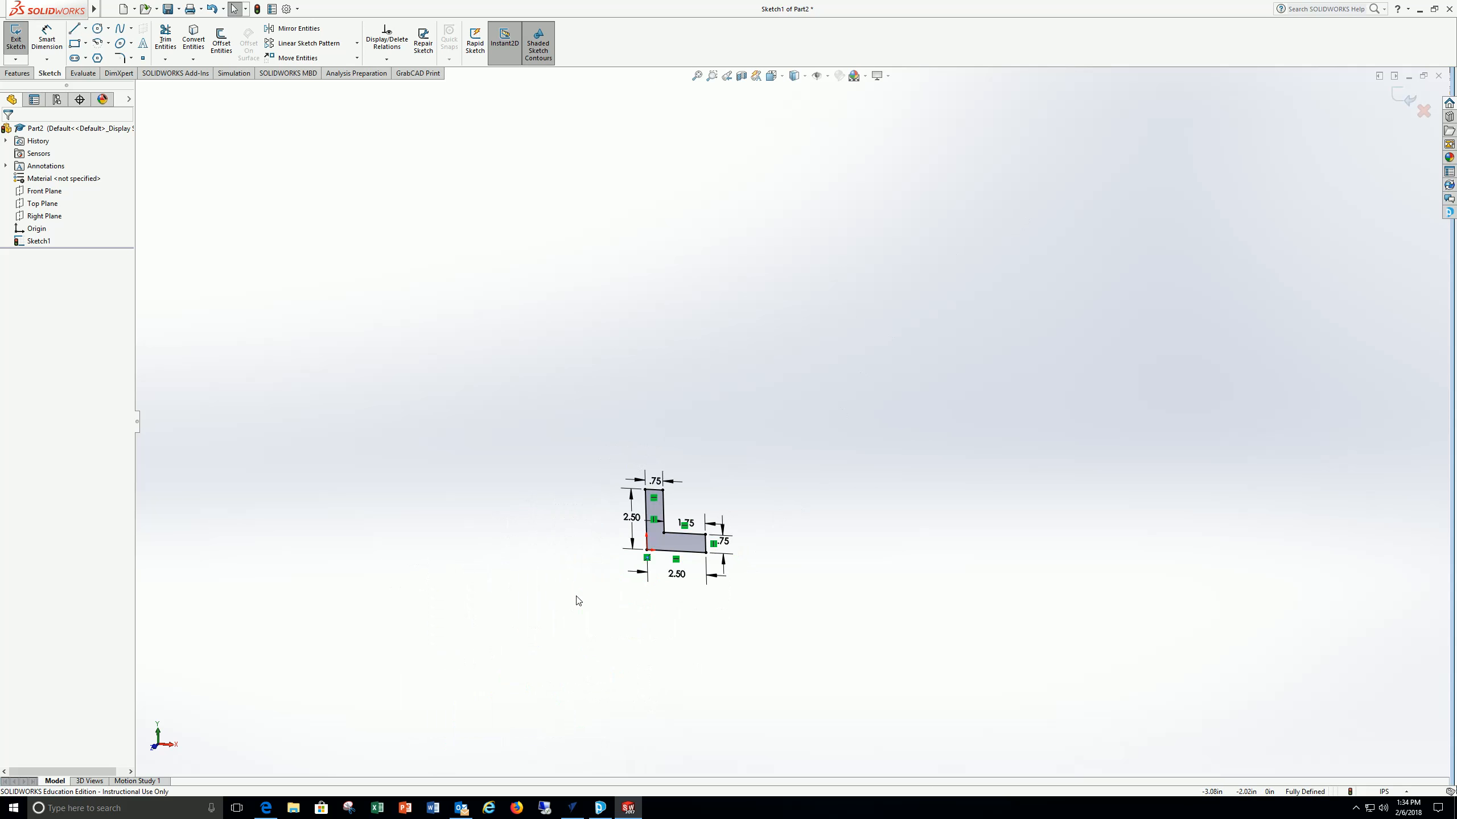
{"action": "scroll", "coordinate": [691, 509], "scroll_direction": "down", "scroll_amount": 4}
{"action": "scroll", "coordinate": [720, 502], "scroll_direction": "down", "scroll_amount": 2}
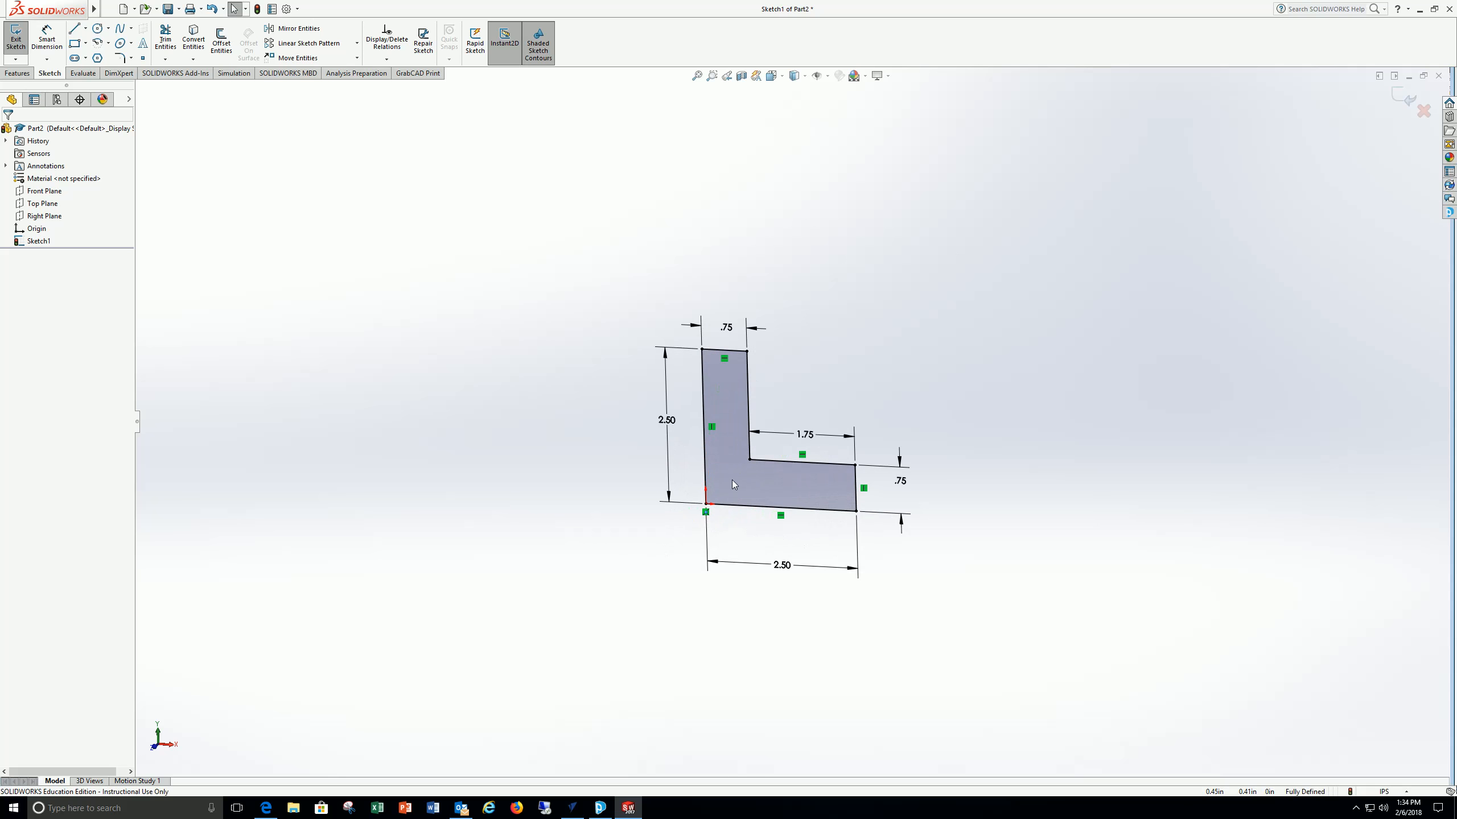
{"action": "mouse_move", "coordinate": [732, 480]}
{"action": "middle_mouse_down"}
{"action": "mouse_move", "coordinate": [683, 497]}
{"action": "mouse_move", "coordinate": [748, 531]}
{"action": "mouse_move", "coordinate": [725, 418]}
{"action": "mouse_move", "coordinate": [699, 536]}
{"action": "mouse_move", "coordinate": [696, 511]}
{"action": "middle_mouse_up"}
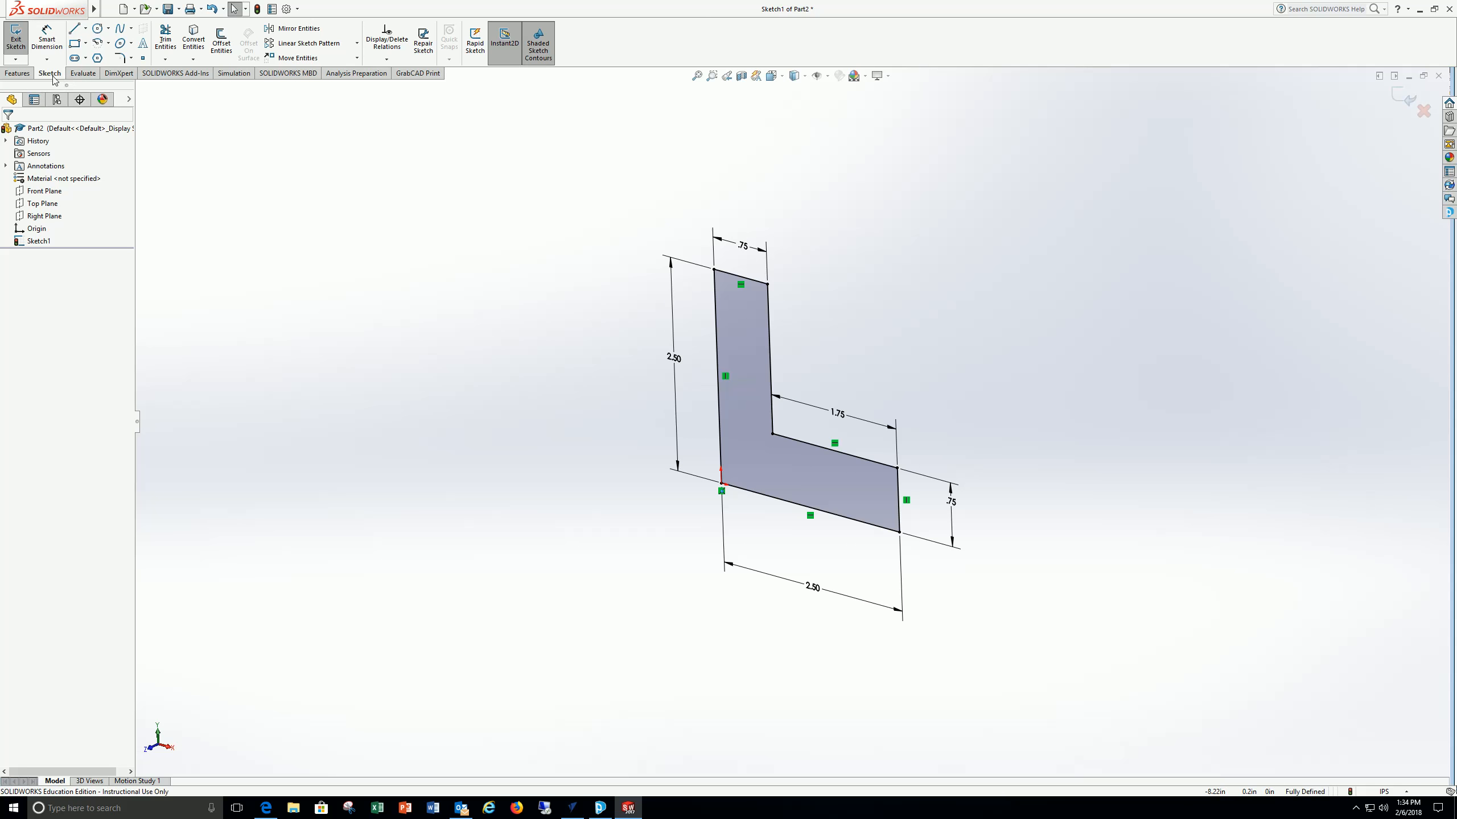
- Finish the sketch and extrude the L-shaped profile as a blind boss 2.5 in deep
{"action": "left_click", "coordinate": [17, 43]}
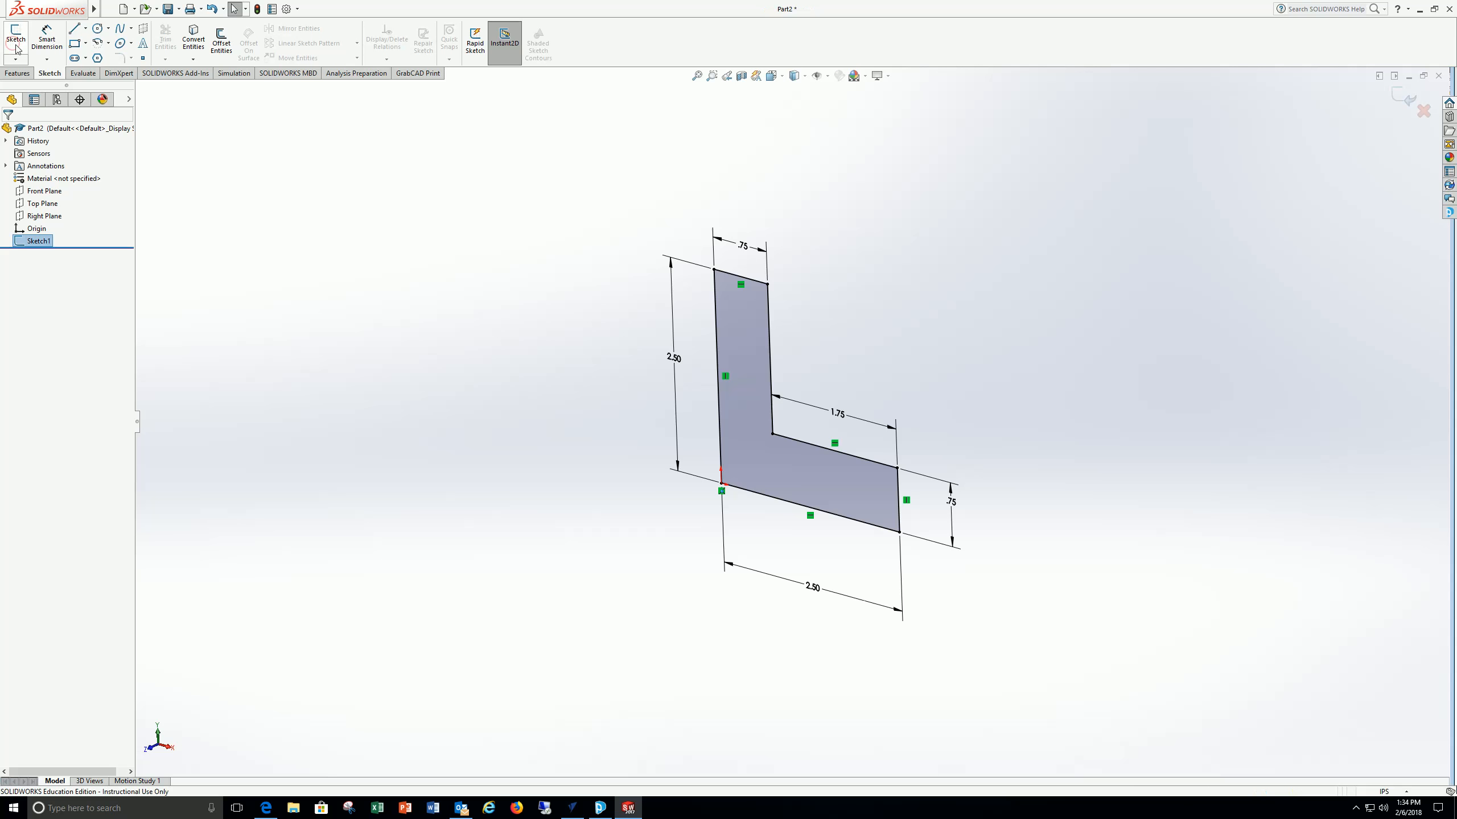
{"action": "left_click", "coordinate": [18, 74]}
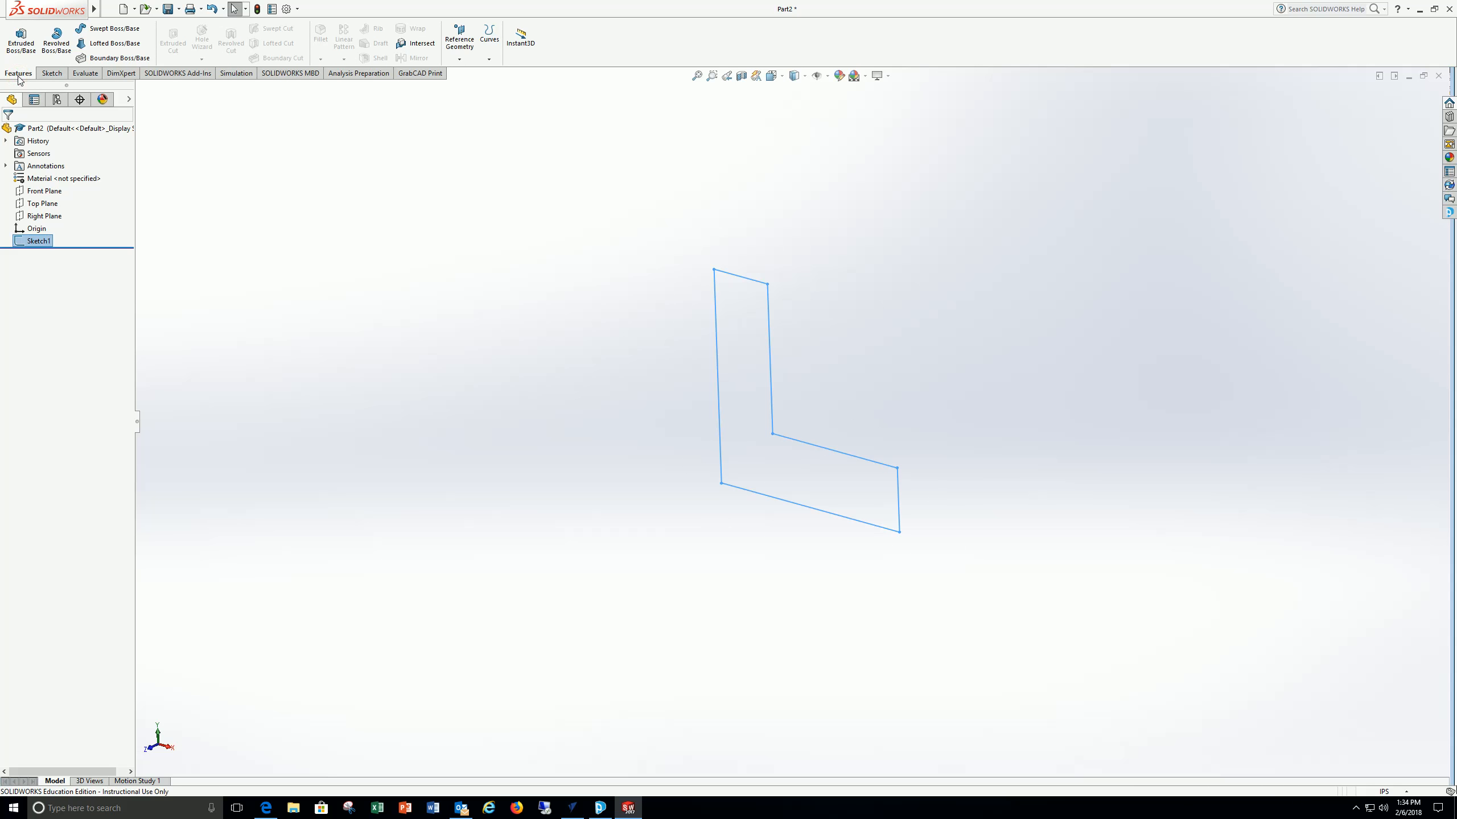
{"action": "left_click", "coordinate": [20, 46]}
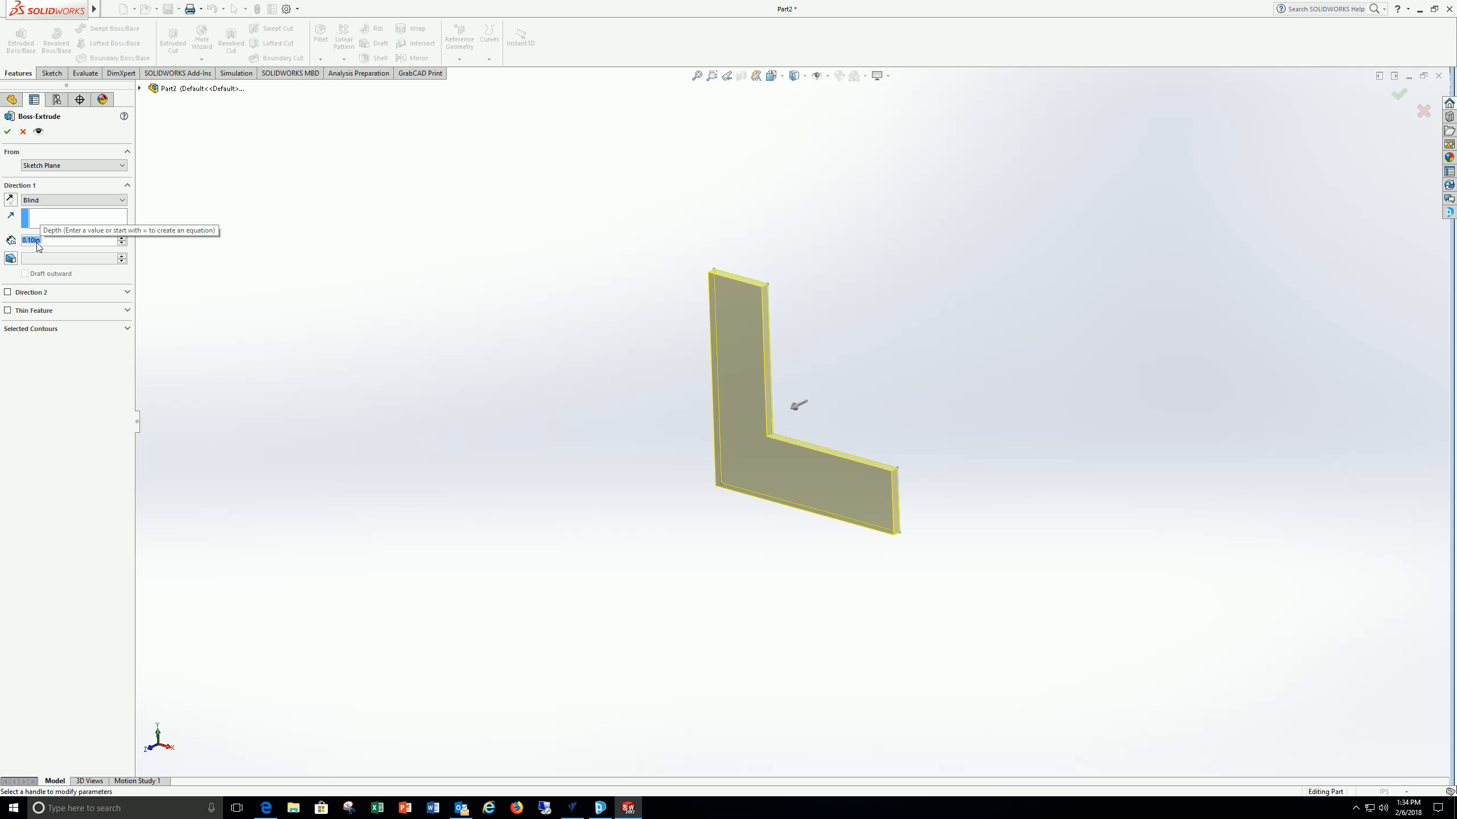
{"action": "type", "text": "2.5"}
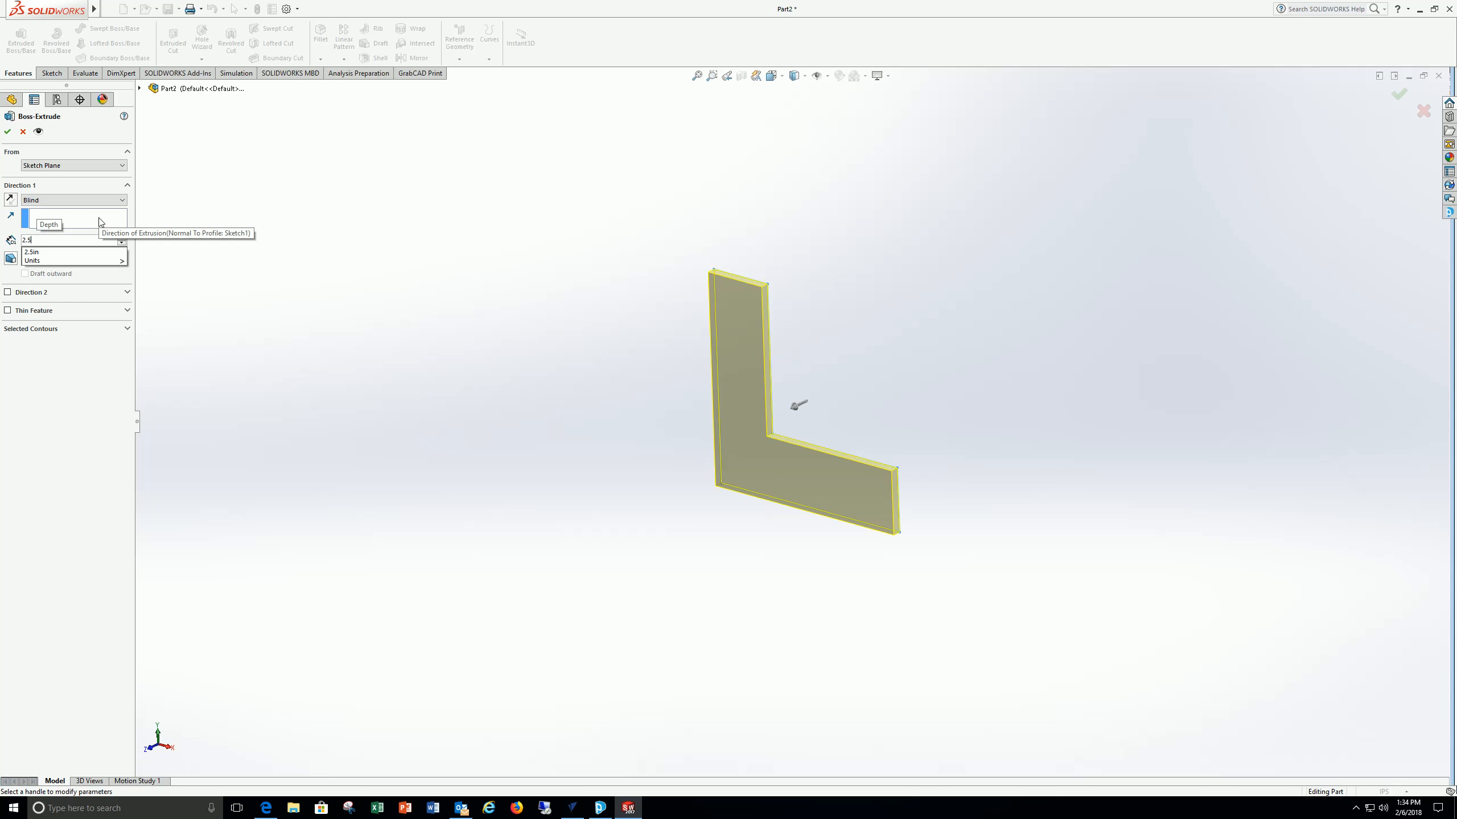
{"action": "left_click", "coordinate": [57, 253]}
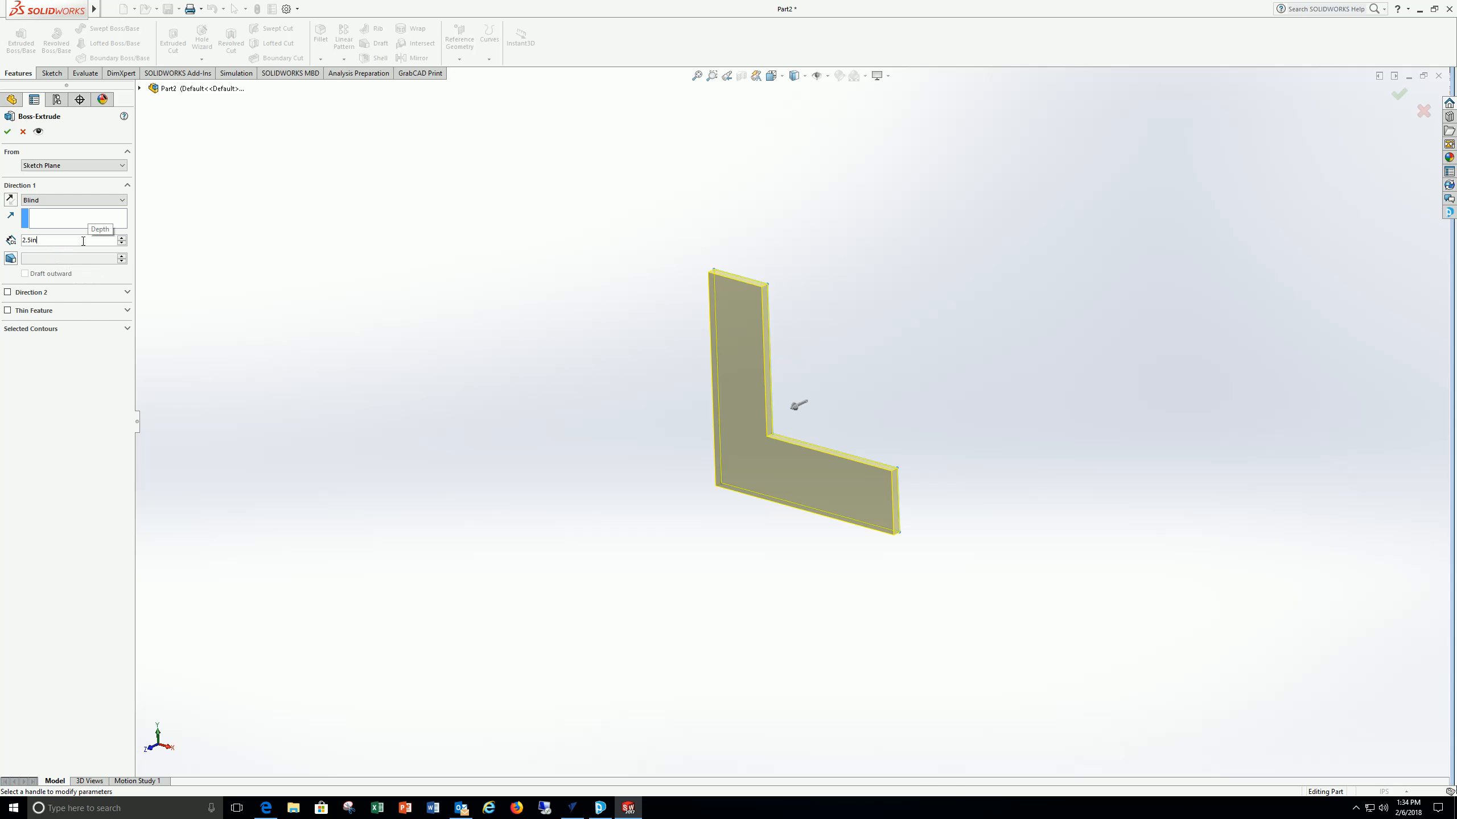
{"action": "left_click", "coordinate": [7, 132]}
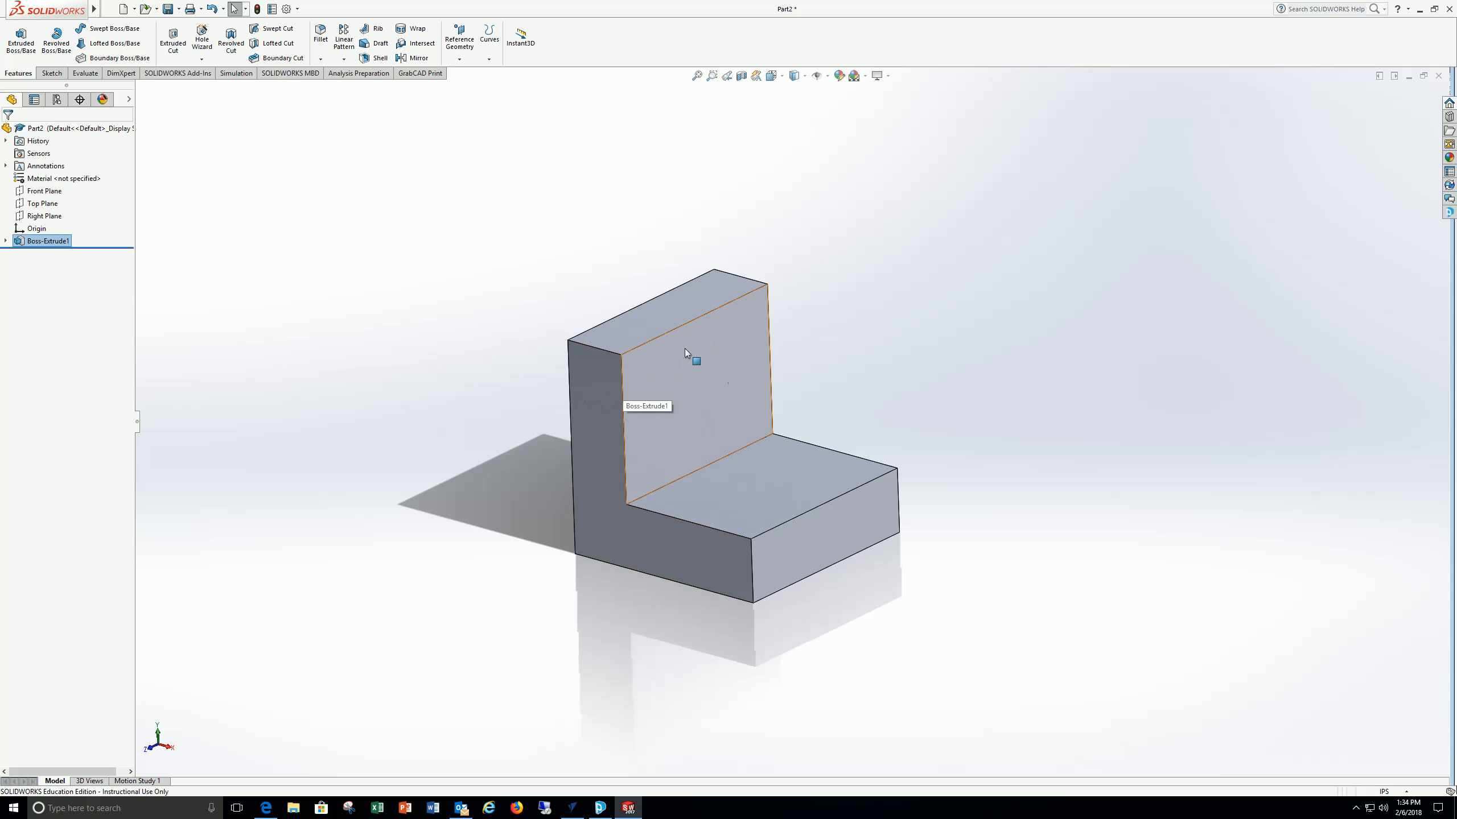
- Start a sketch on the upright wall's top face, orient the model to the Top view and turn off shadows in shaded mode
{"action": "left_click", "coordinate": [52, 73]}
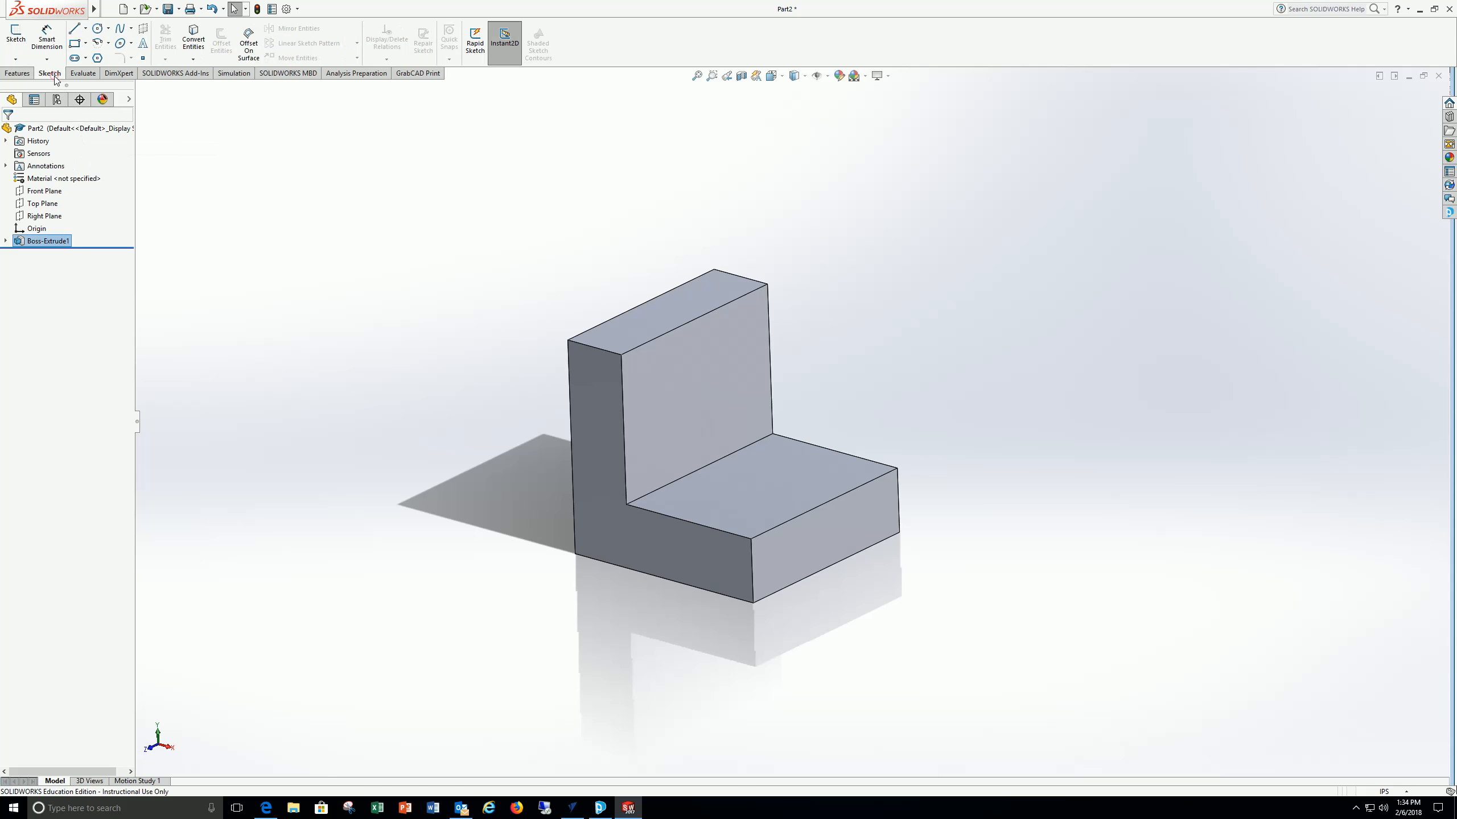
{"action": "left_click", "coordinate": [16, 35]}
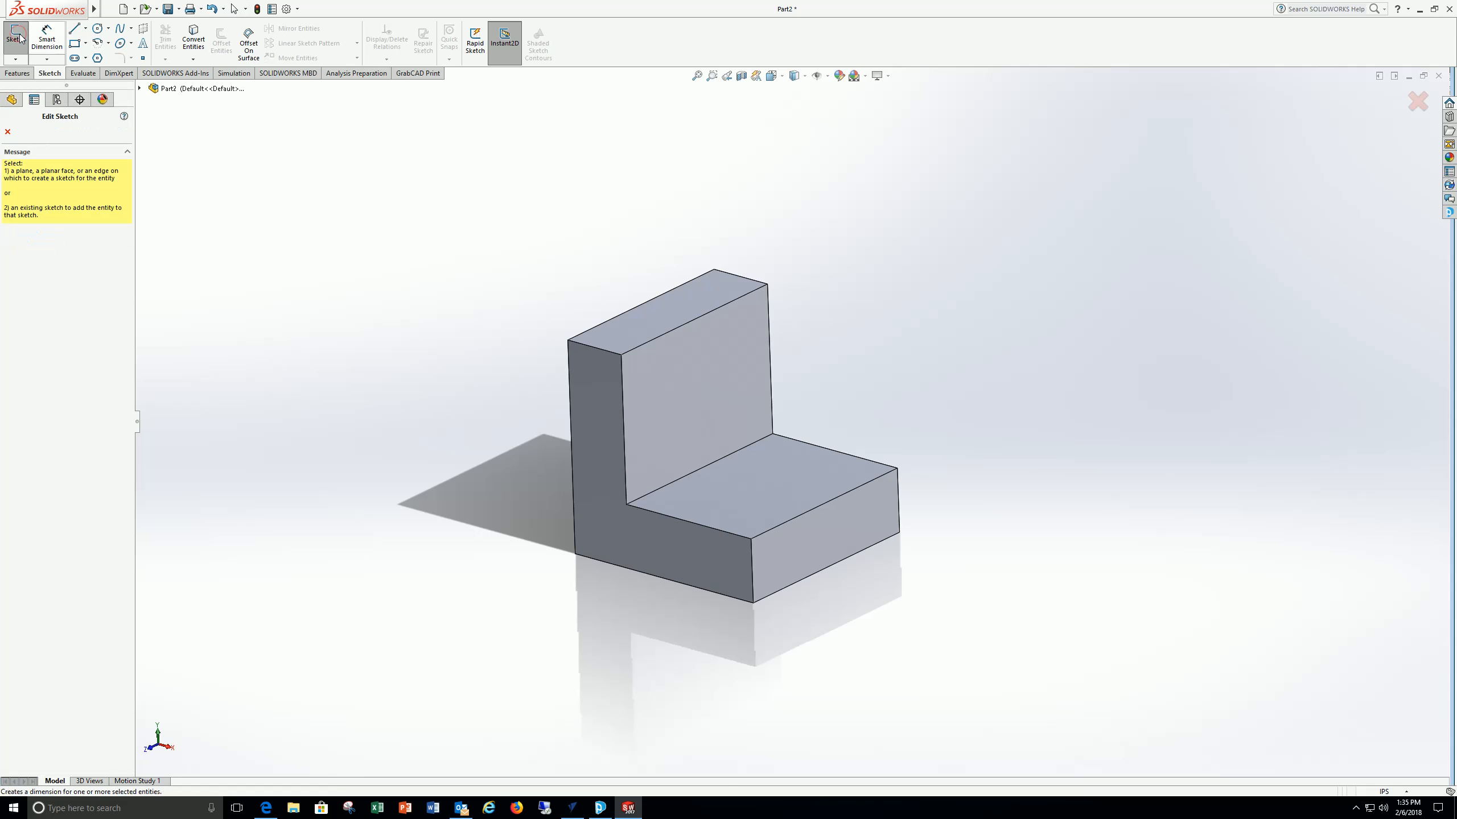
{"action": "left_click", "coordinate": [708, 290]}
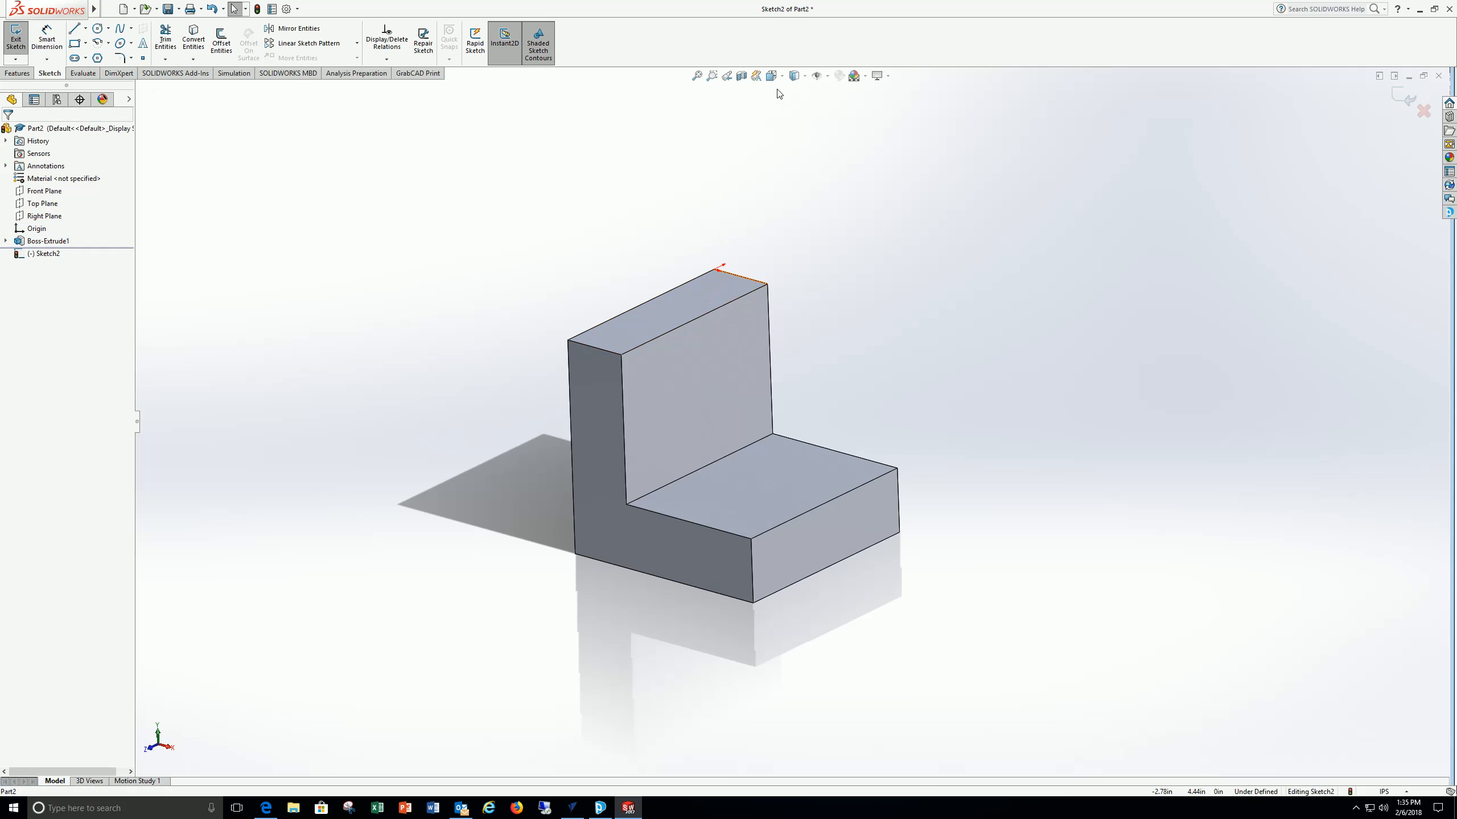
{"action": "left_click", "coordinate": [781, 77]}
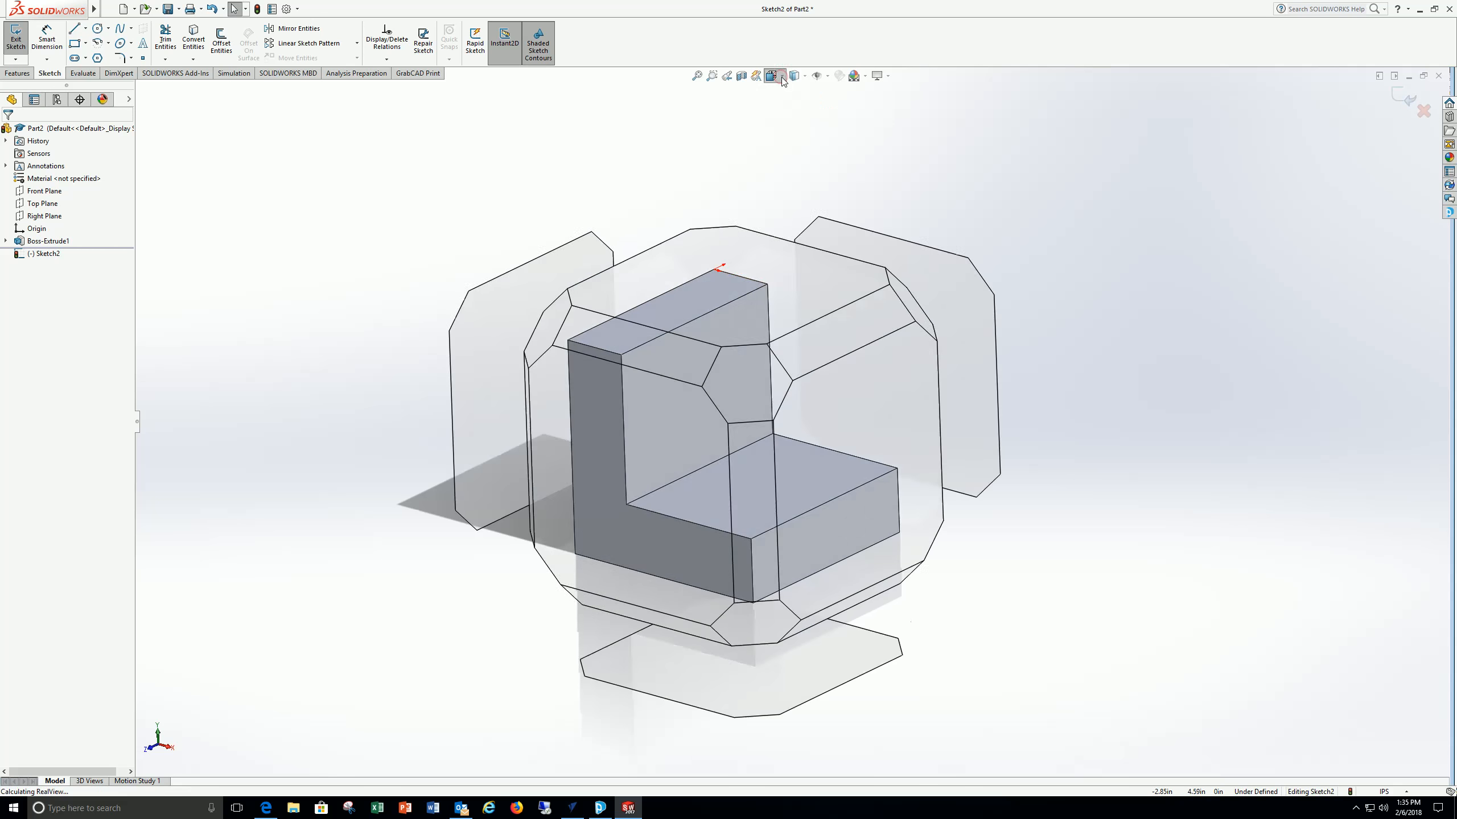
{"action": "mouse_move", "coordinate": [802, 293]}
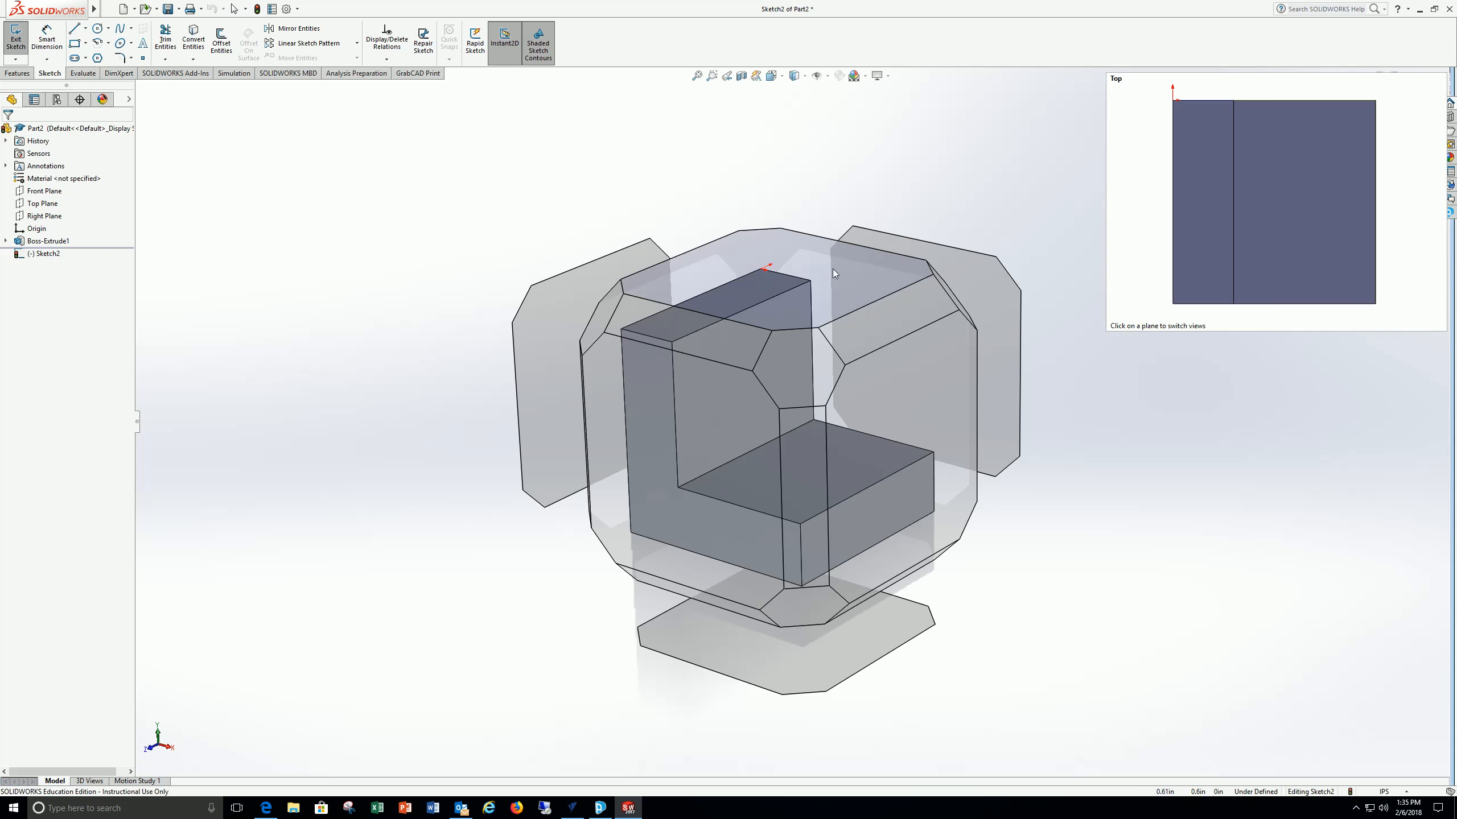
{"action": "left_click", "coordinate": [784, 277]}
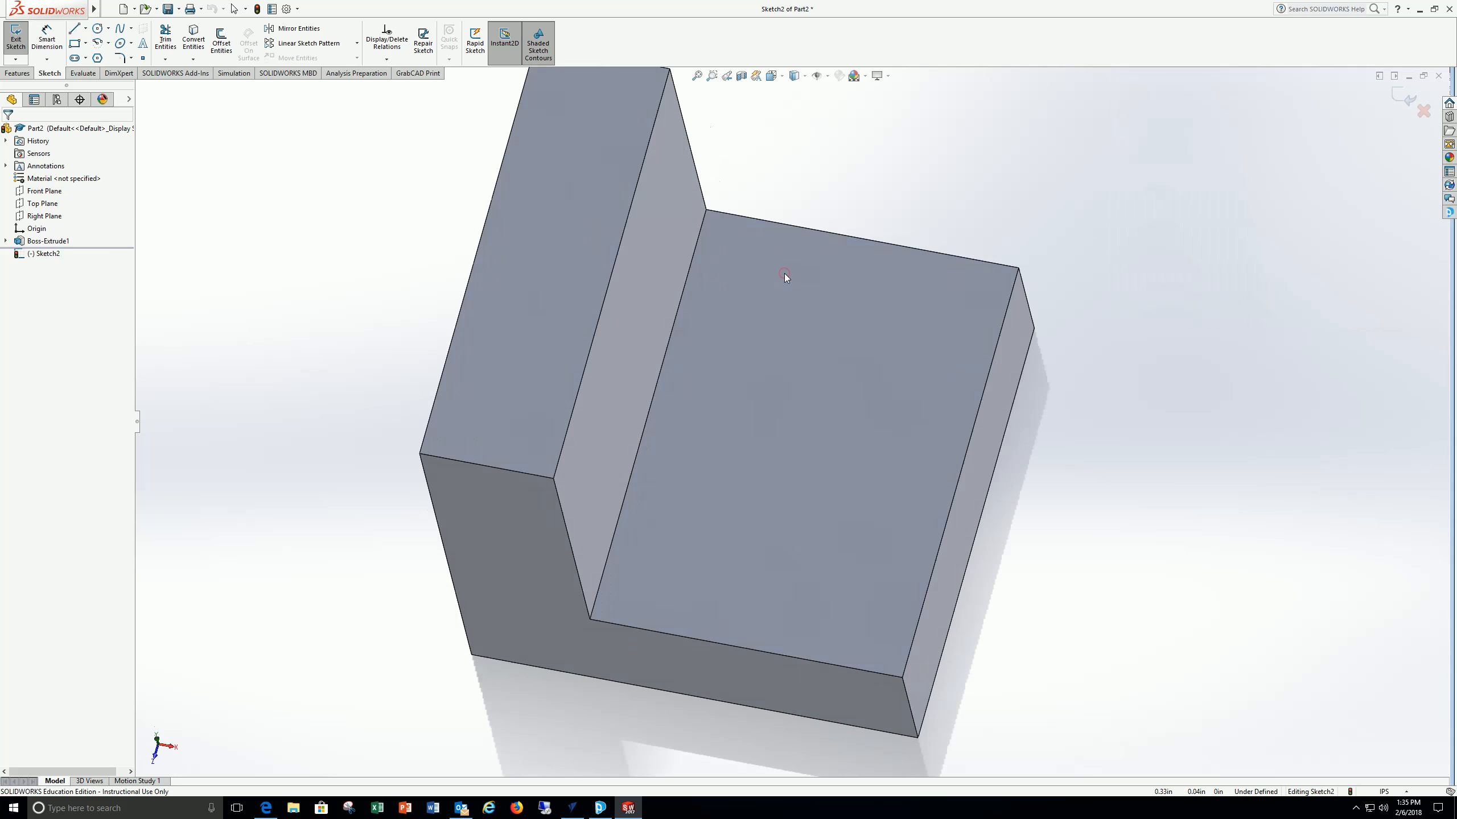
{"action": "key", "text": "z"}
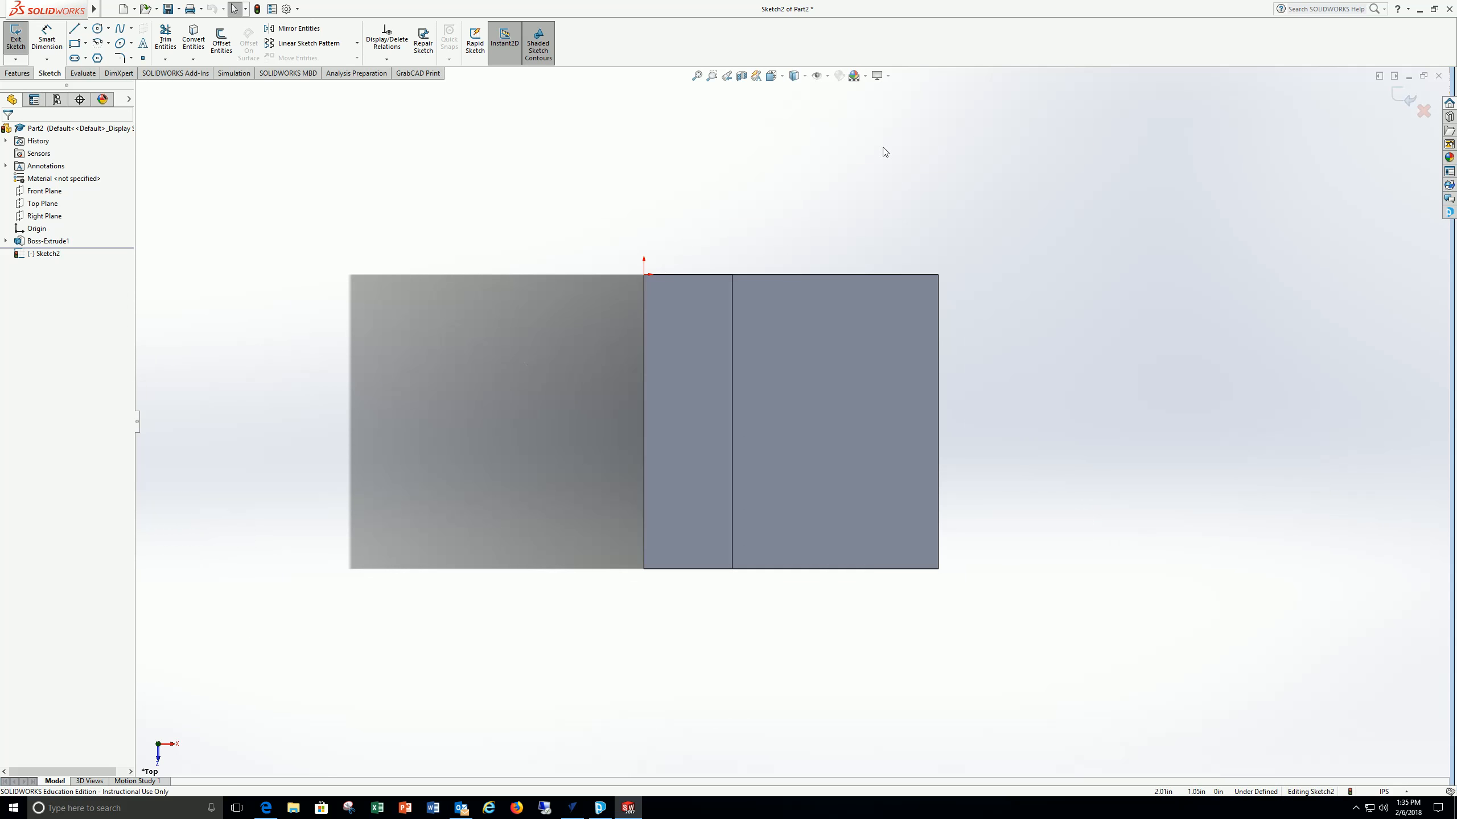
{"action": "left_click", "coordinate": [889, 77]}
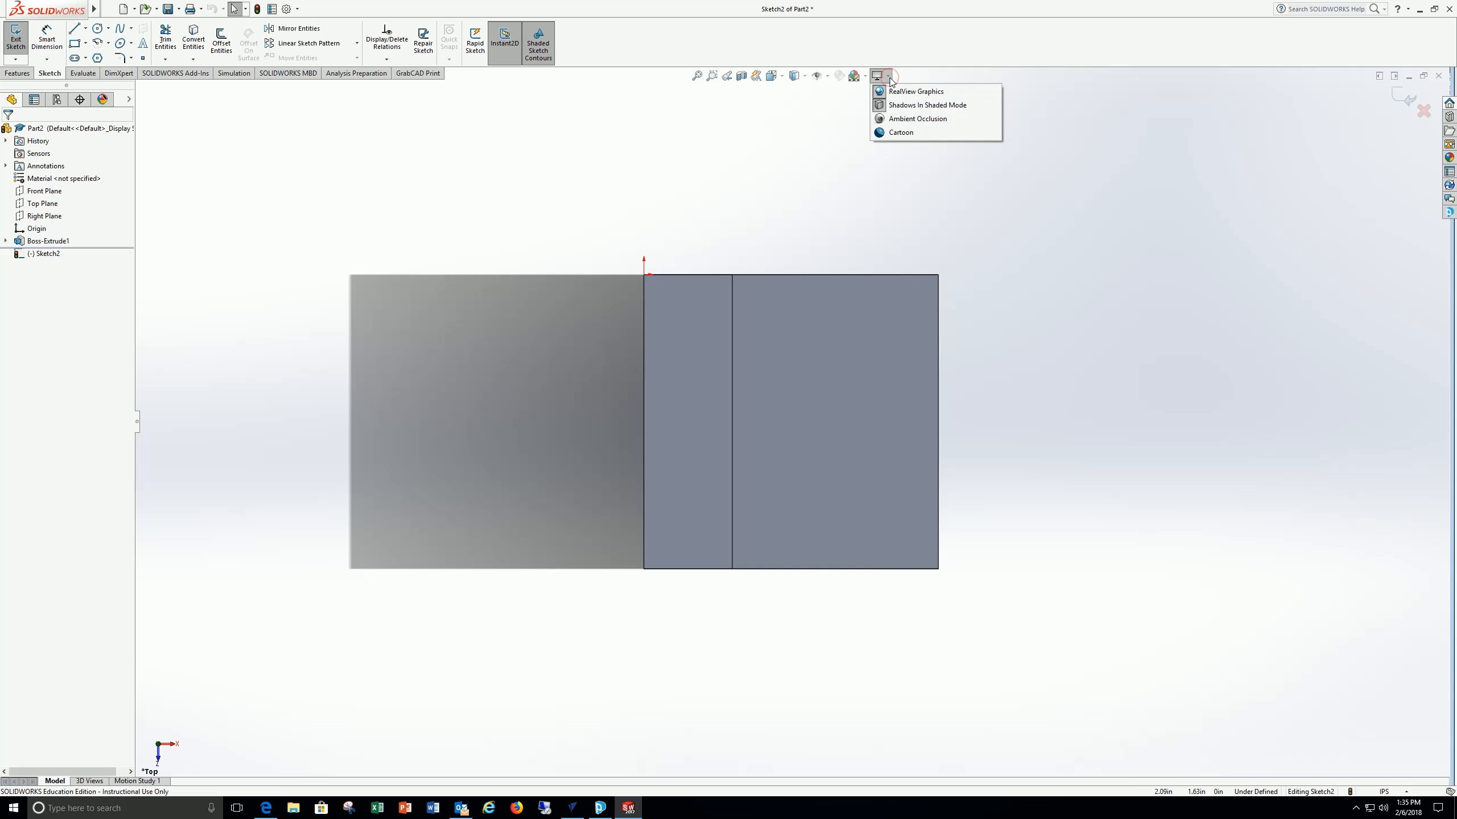
{"action": "left_click", "coordinate": [892, 108]}
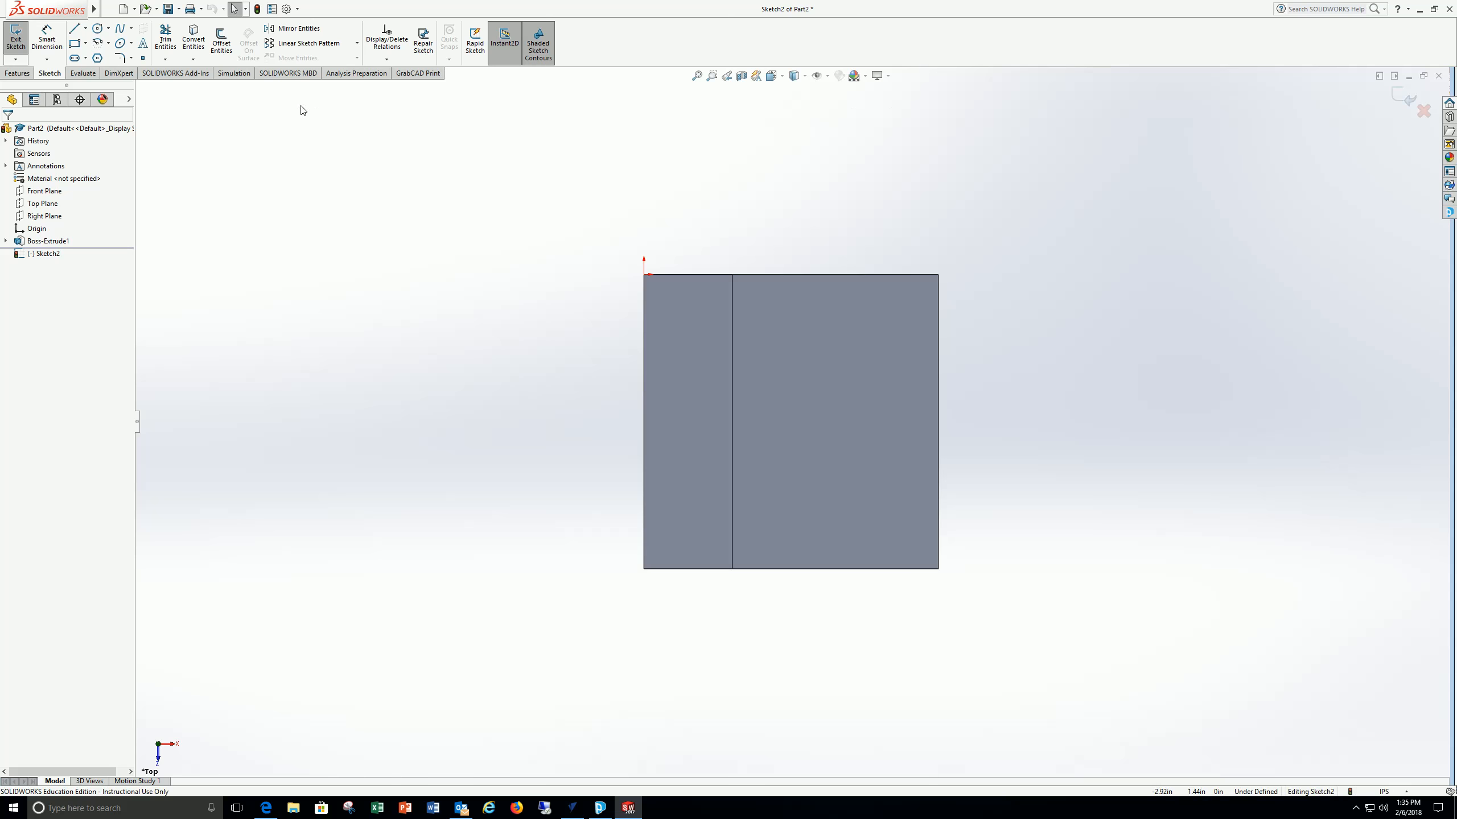
- Sketch a horizontal line from the origin away from the block and dimension its length to 2.5 in
{"action": "left_click", "coordinate": [76, 29]}
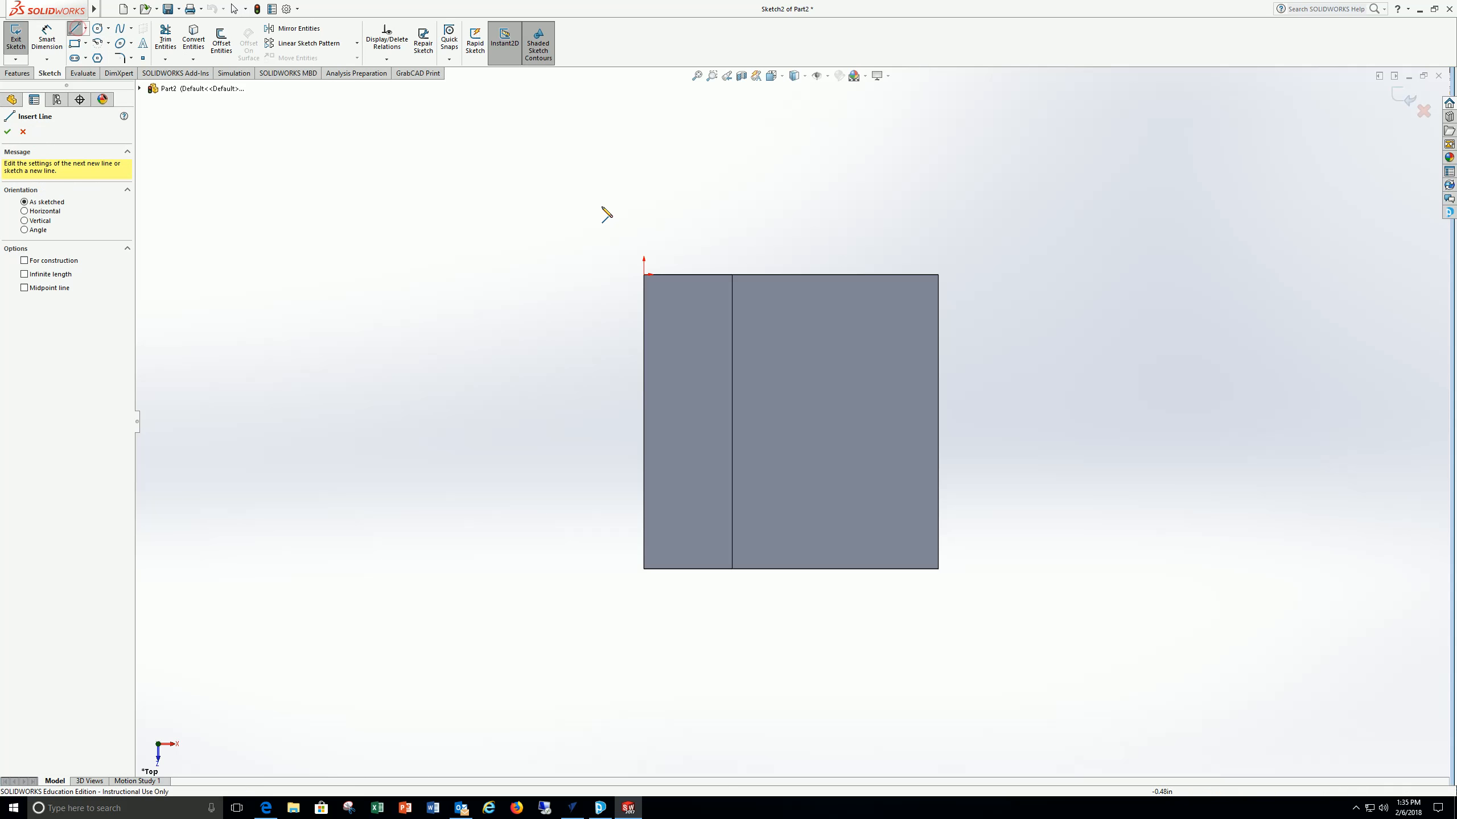
{"action": "left_click", "coordinate": [644, 275]}
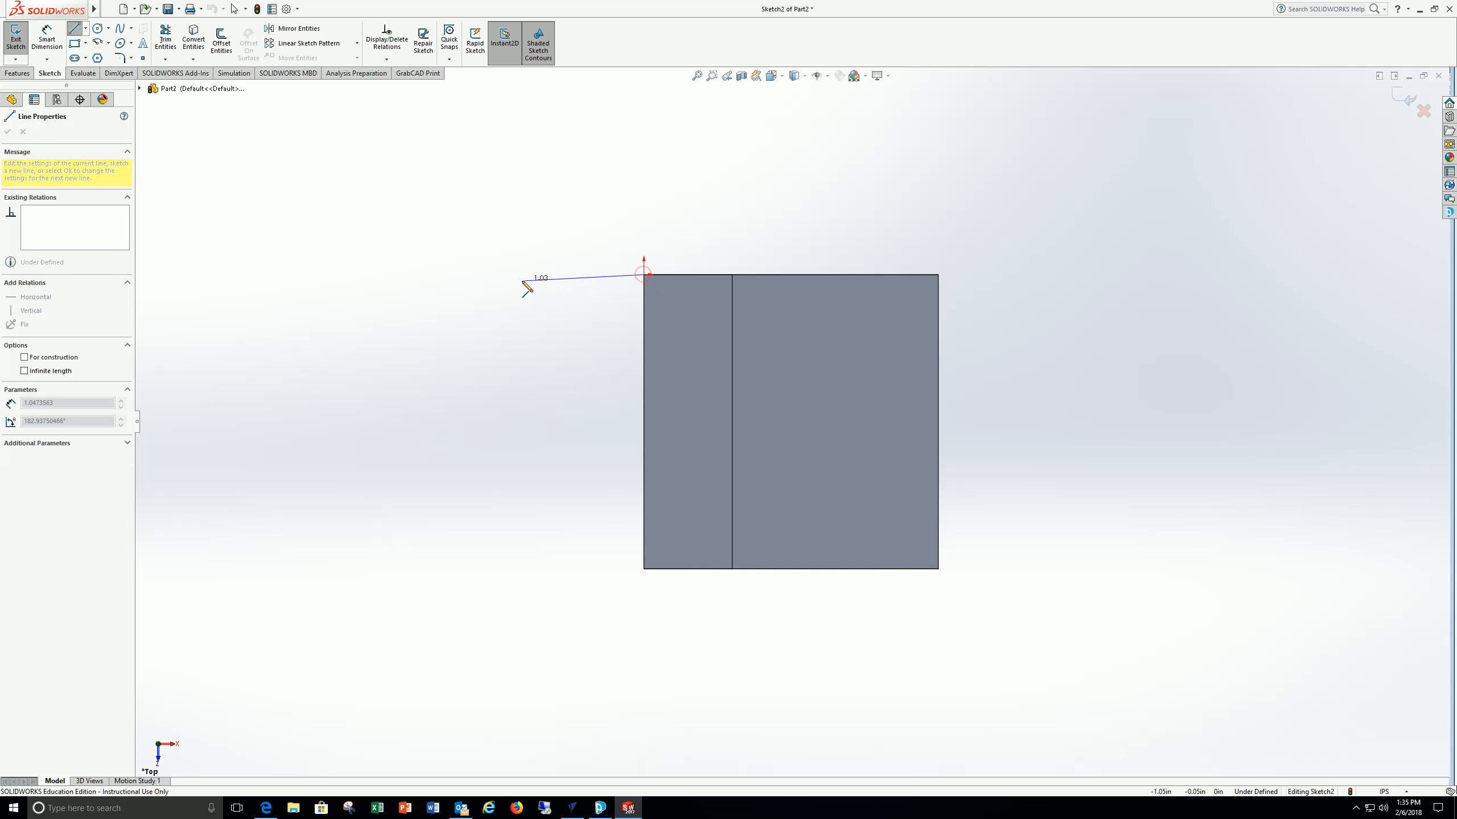
{"action": "left_click", "coordinate": [422, 275]}
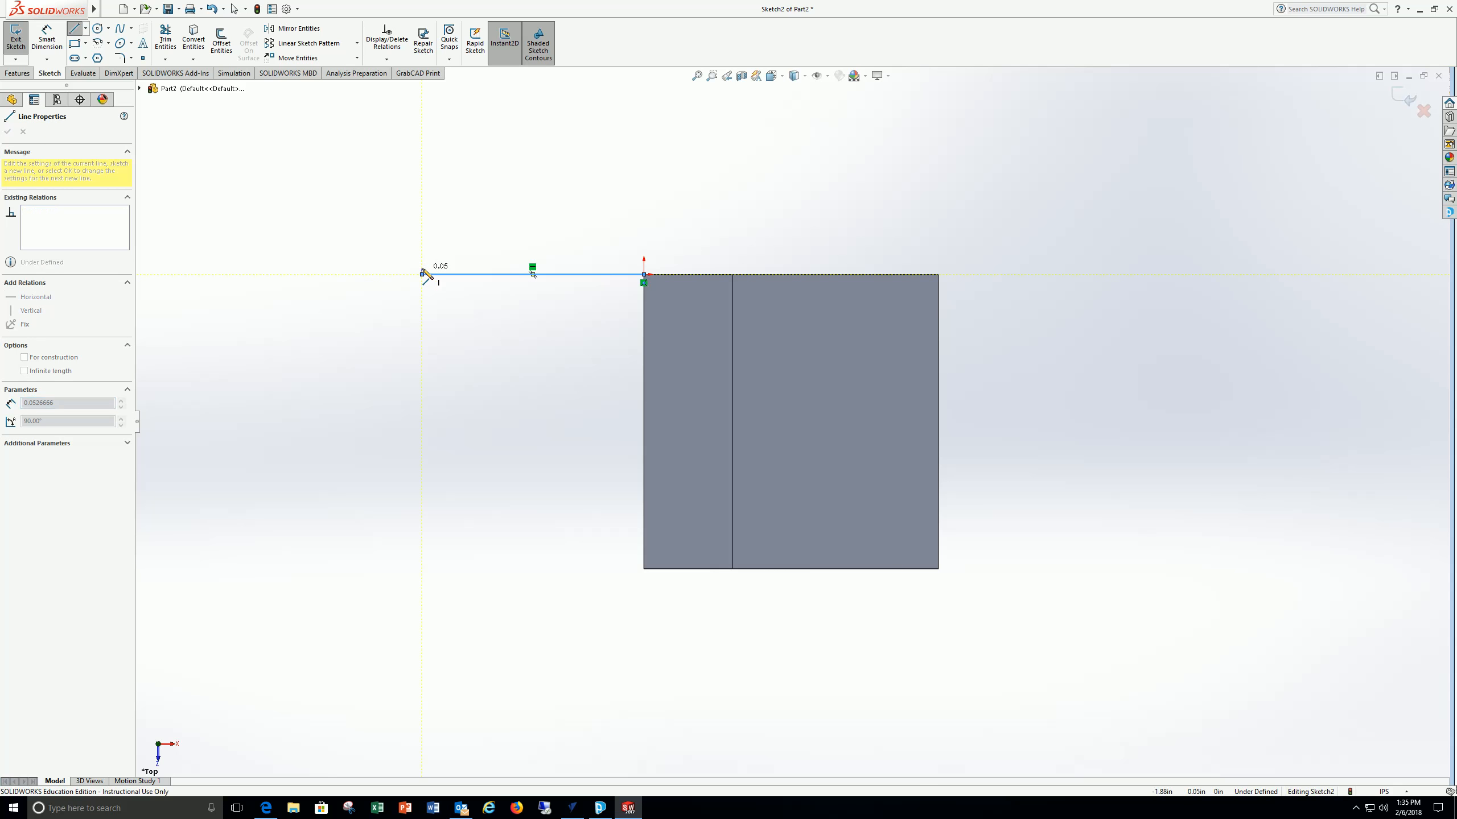
{"action": "left_click", "coordinate": [47, 39]}
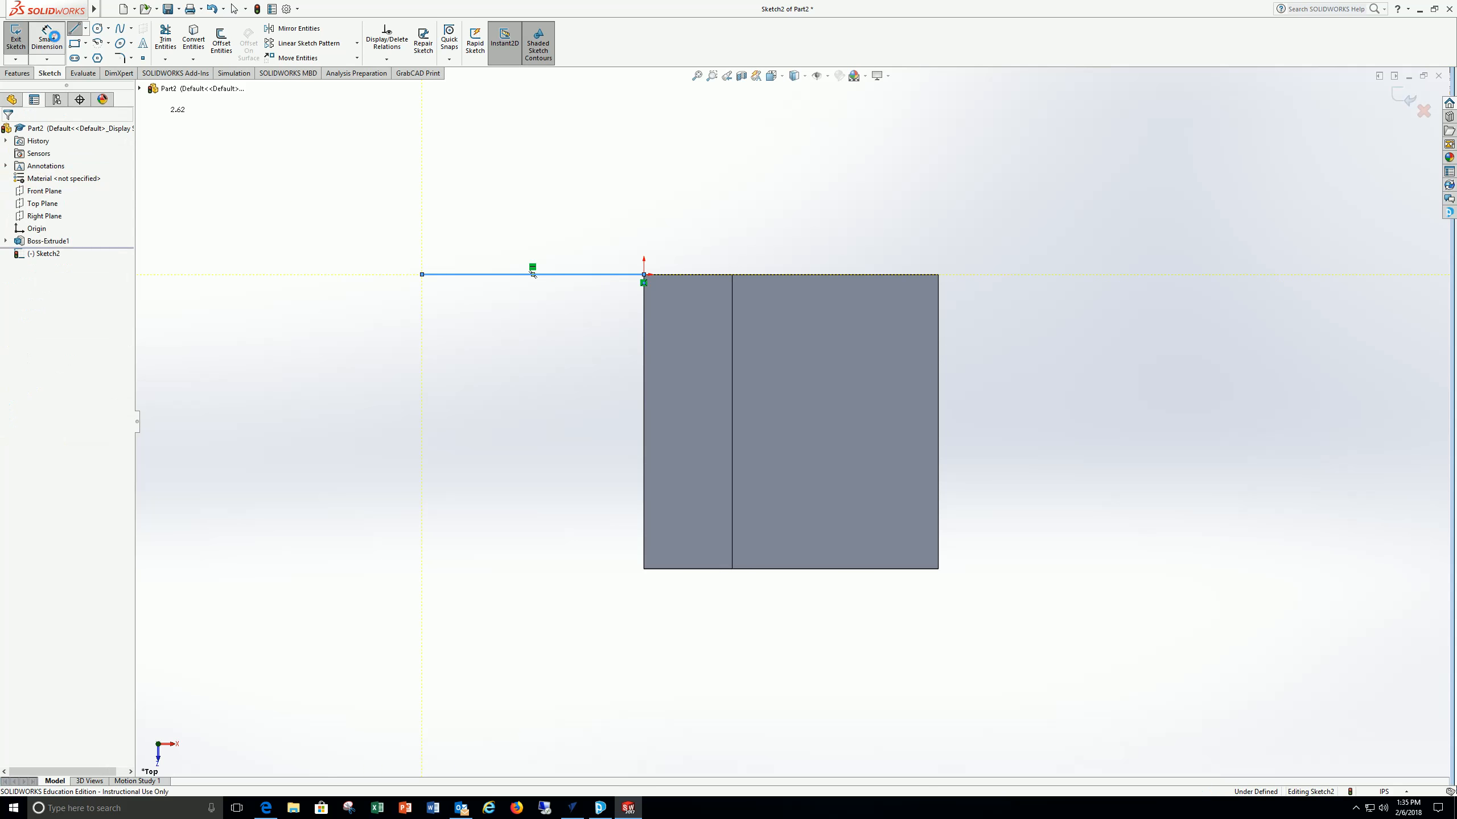
{"action": "left_click", "coordinate": [500, 275]}
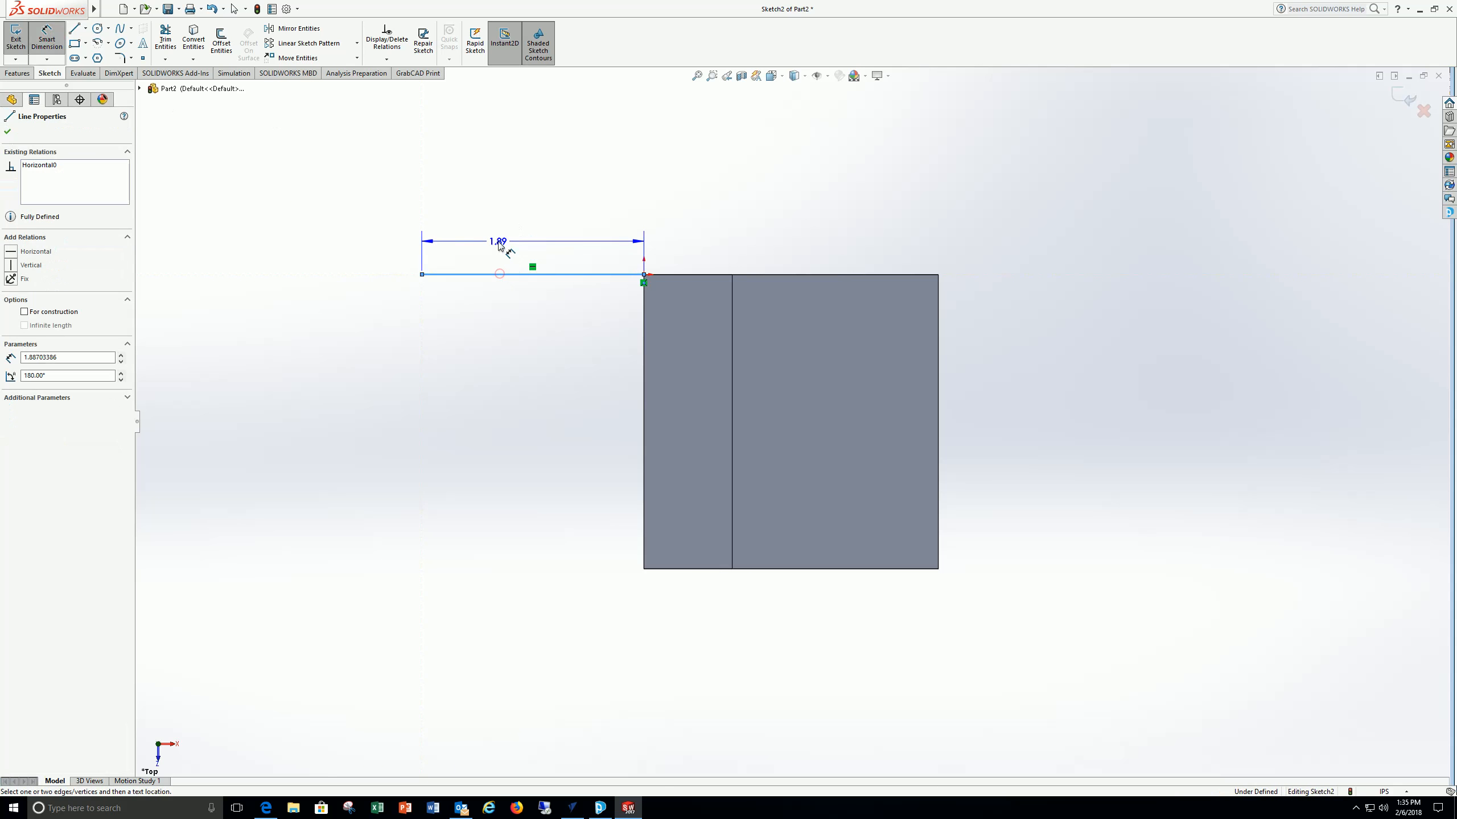
{"action": "left_click", "coordinate": [515, 227]}
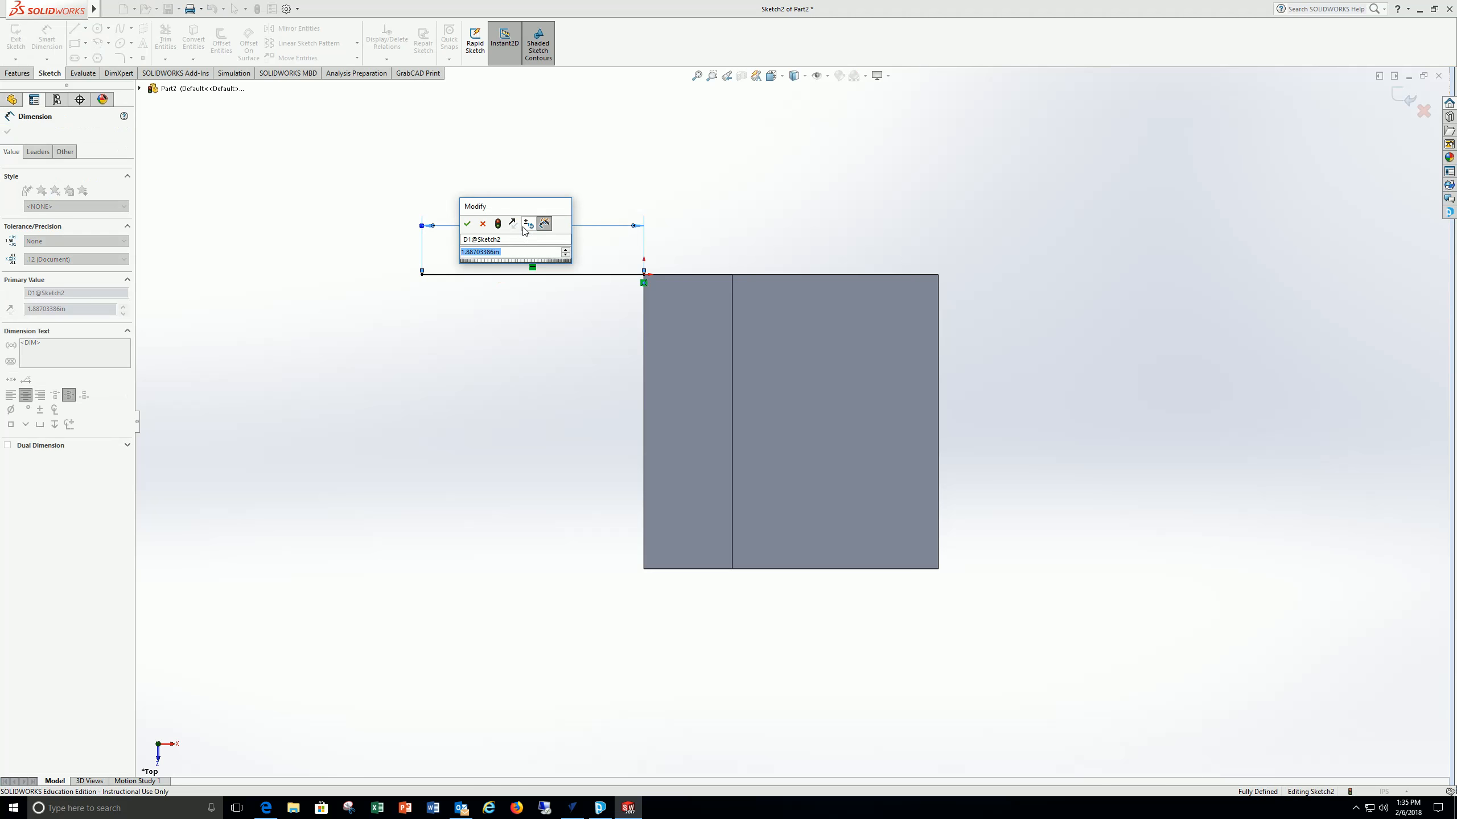
{"action": "type", "text": "2.5"}
{"action": "key", "text": "Return"}
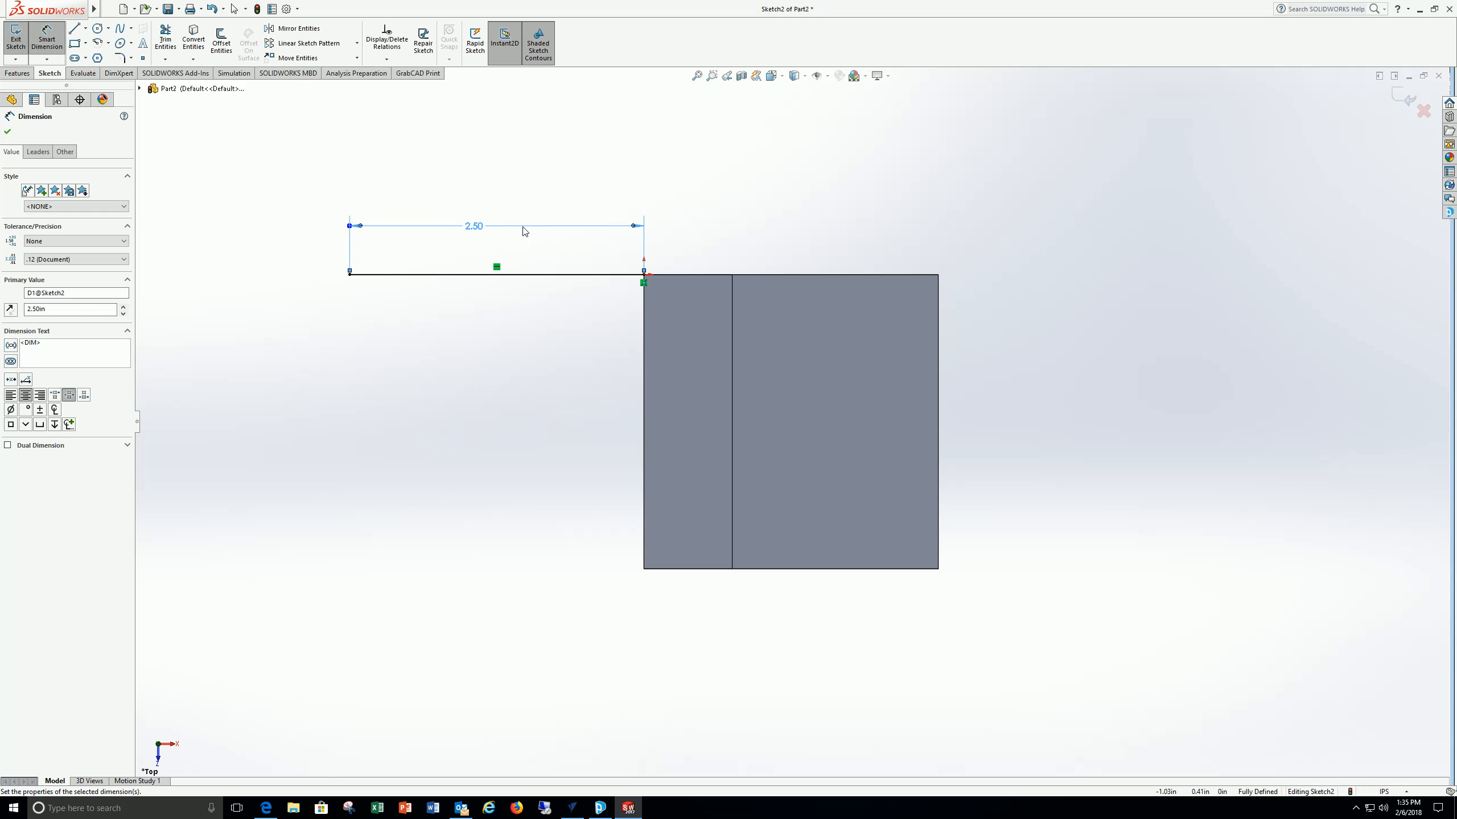
- Sketch a vertical line down from the horizontal line's free end and dimension its length to 2.5 in
{"action": "left_click", "coordinate": [76, 30]}
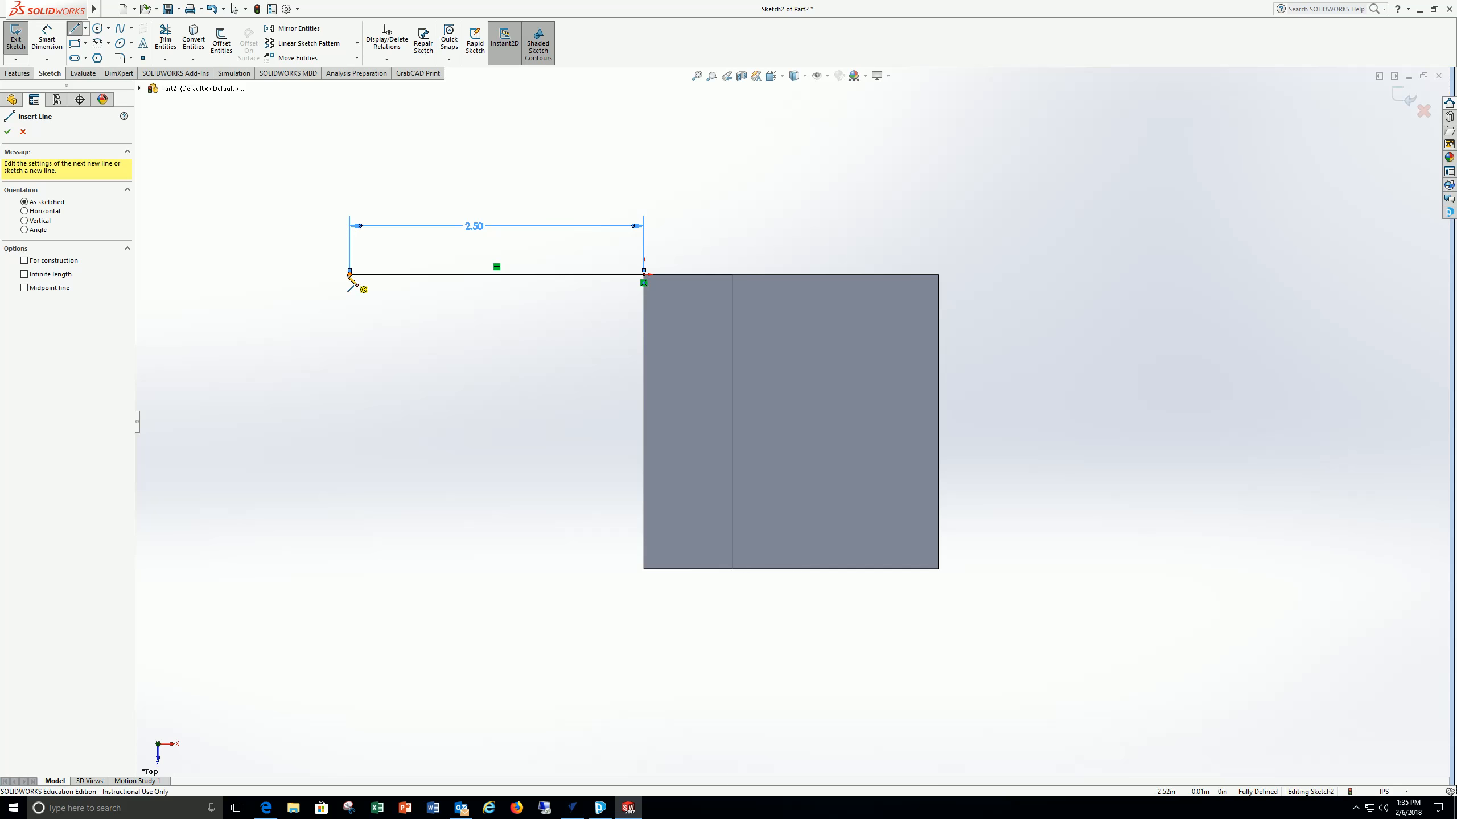
{"action": "left_click", "coordinate": [350, 275]}
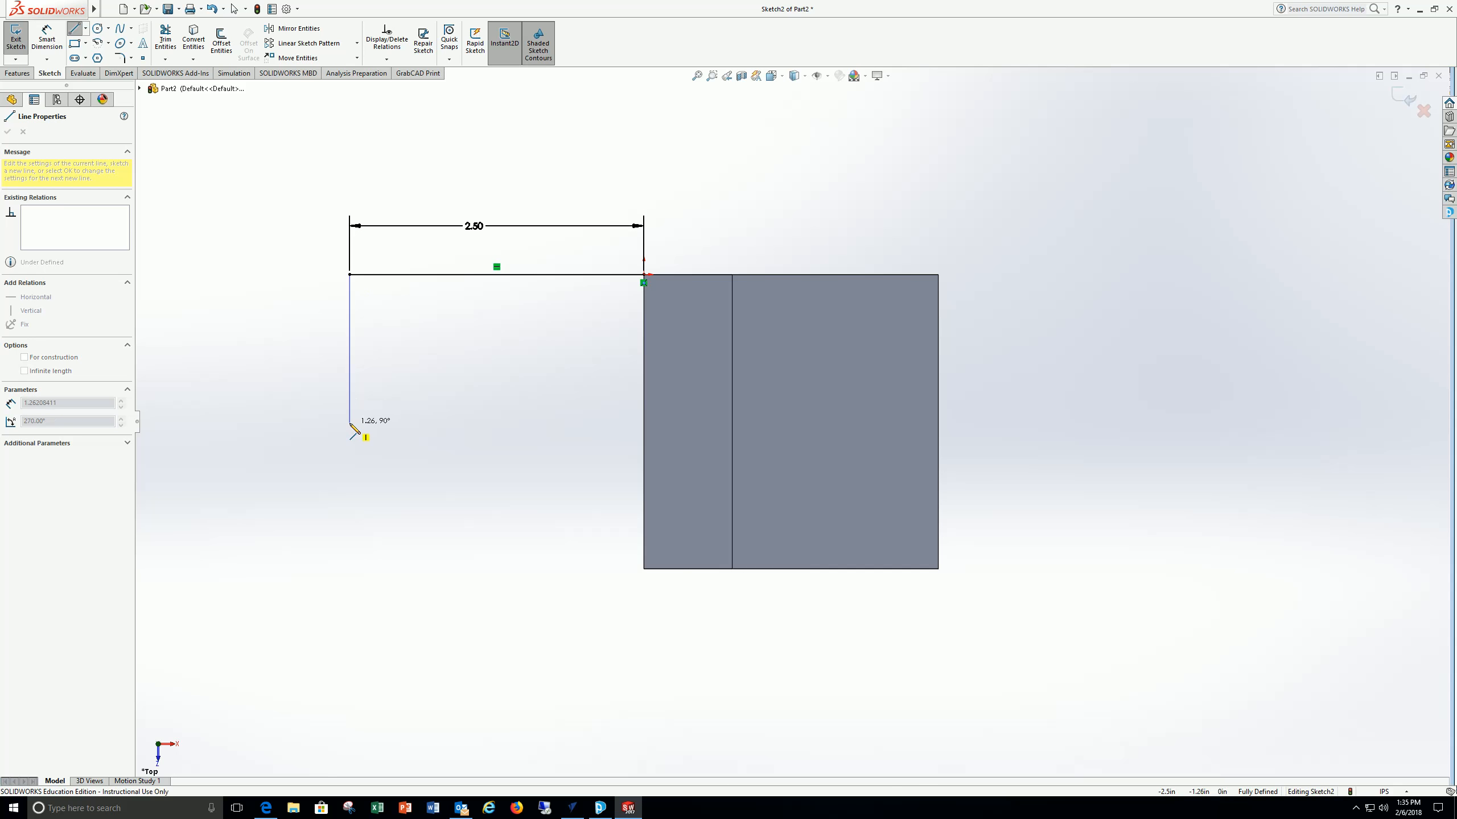
{"action": "left_click", "coordinate": [350, 347]}
{"action": "left_click", "coordinate": [47, 41]}
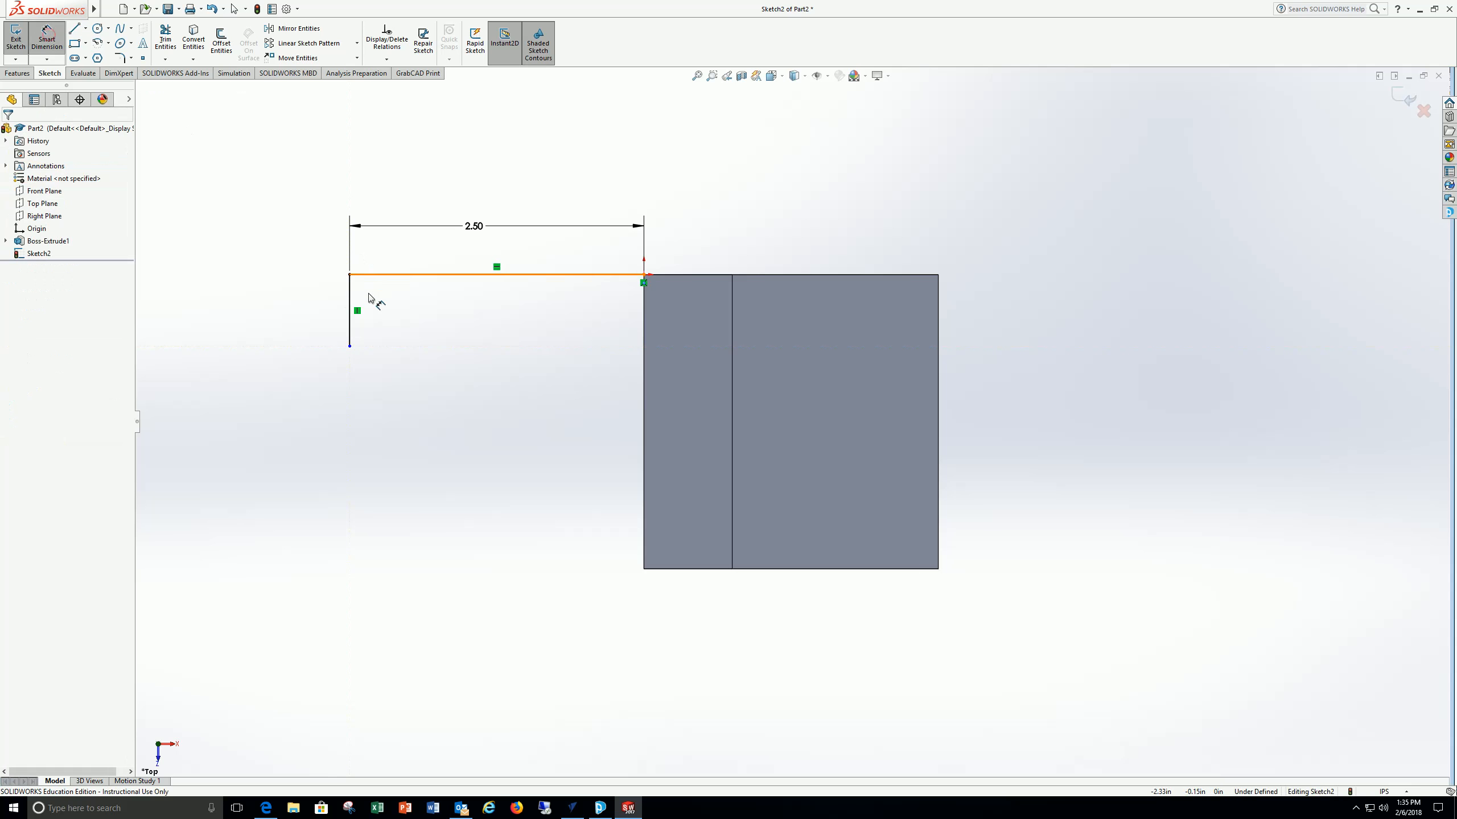
{"action": "left_click", "coordinate": [351, 295]}
{"action": "left_click", "coordinate": [317, 300]}
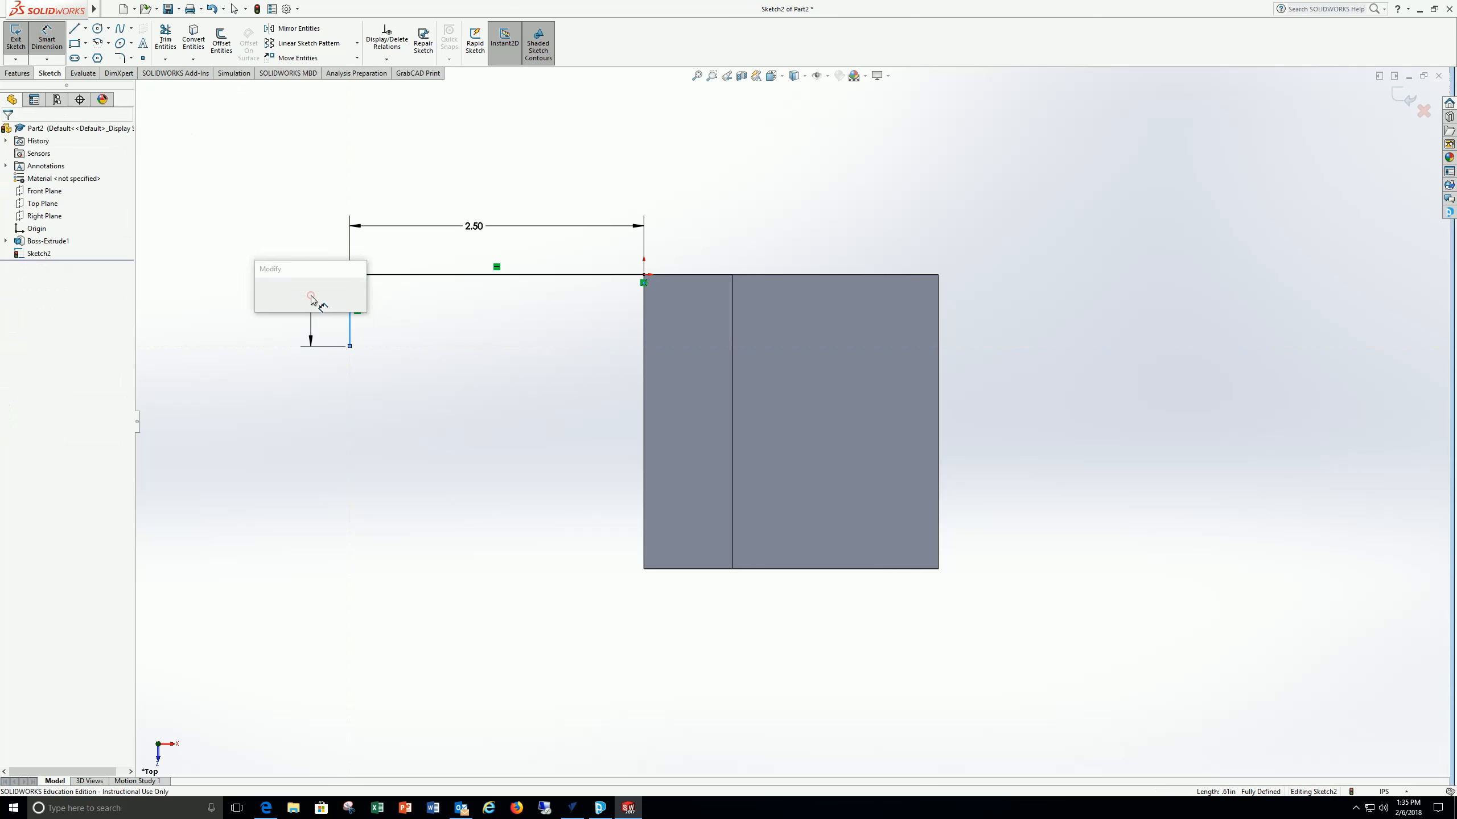
{"action": "type", "text": "2.5"}
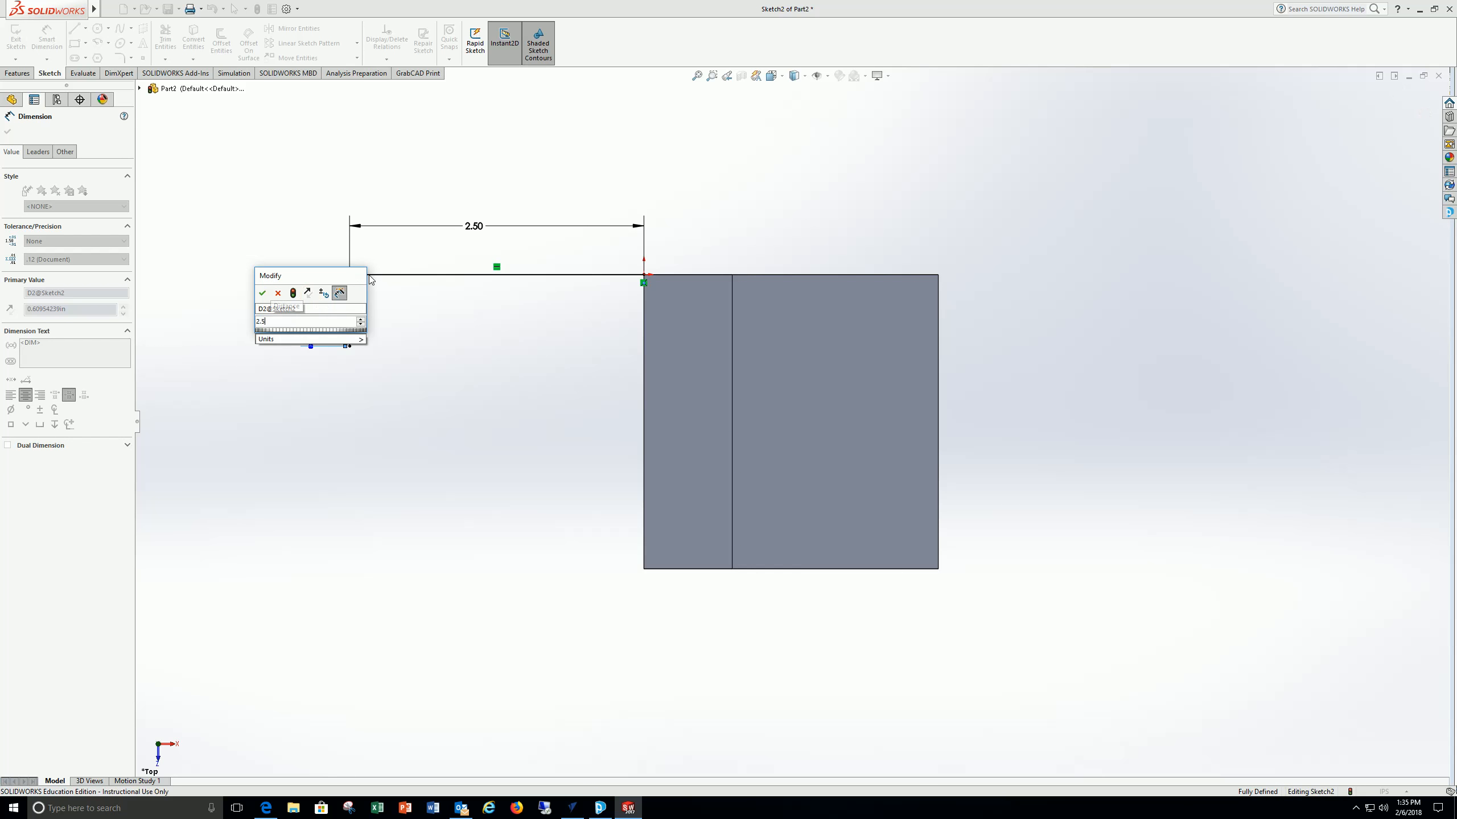
{"action": "key", "text": "Return"}
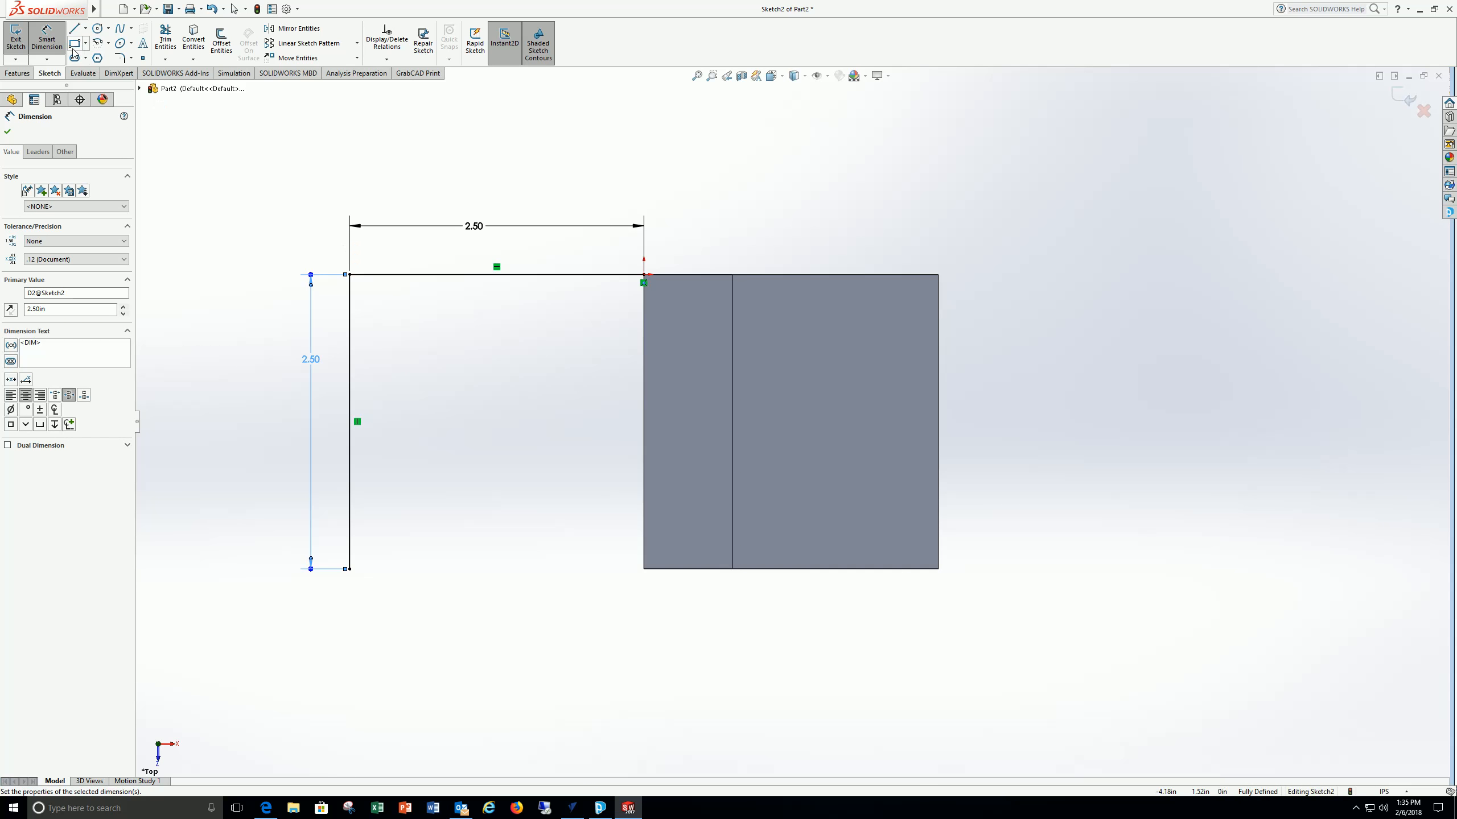
- Sketch a short horizontal line from the vertical line's lower end toward the block and dimension it to 0.75 in
{"action": "left_click", "coordinate": [75, 30]}
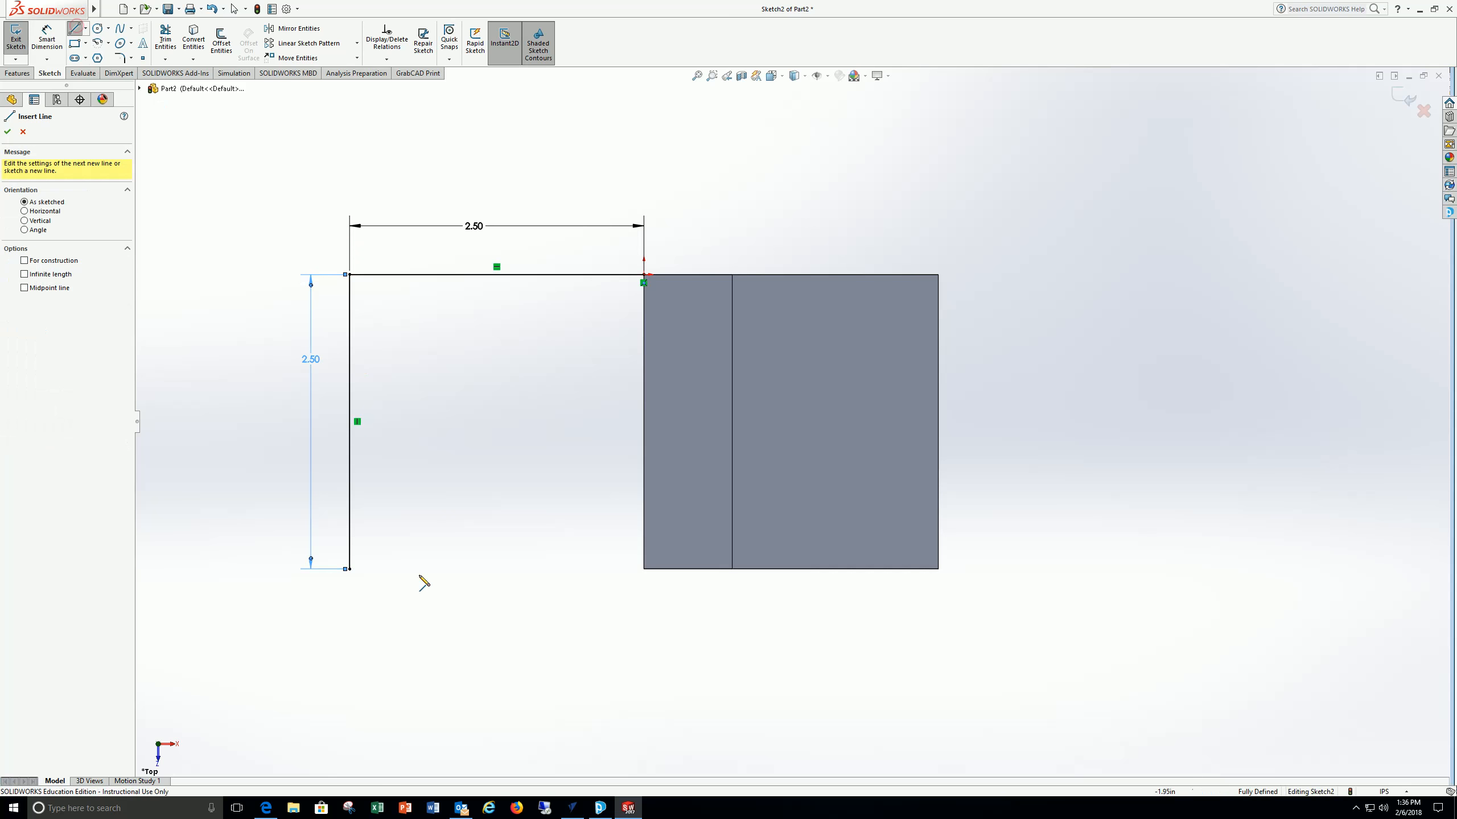
{"action": "left_click", "coordinate": [350, 569]}
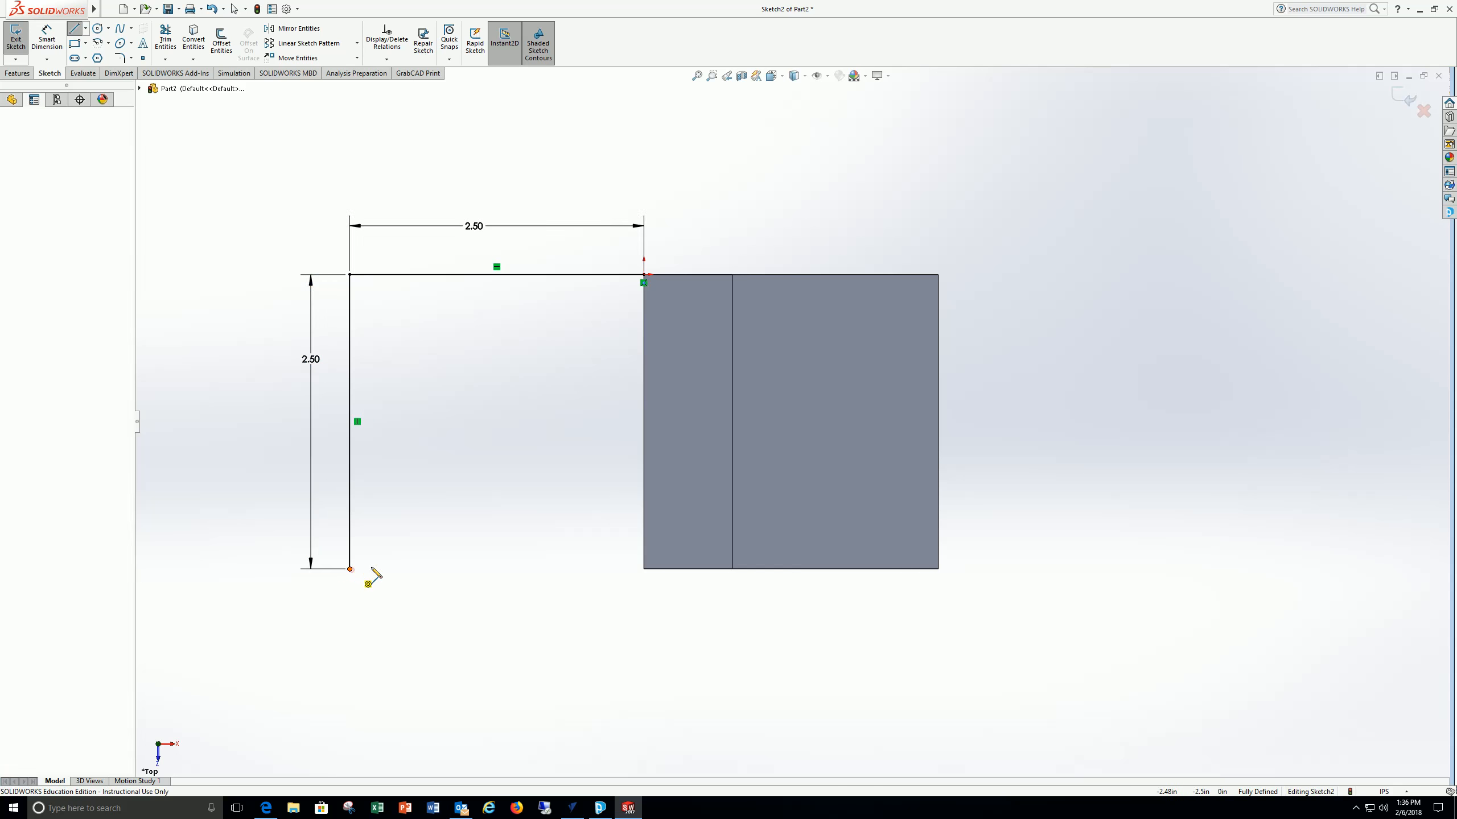
{"action": "left_click", "coordinate": [411, 568]}
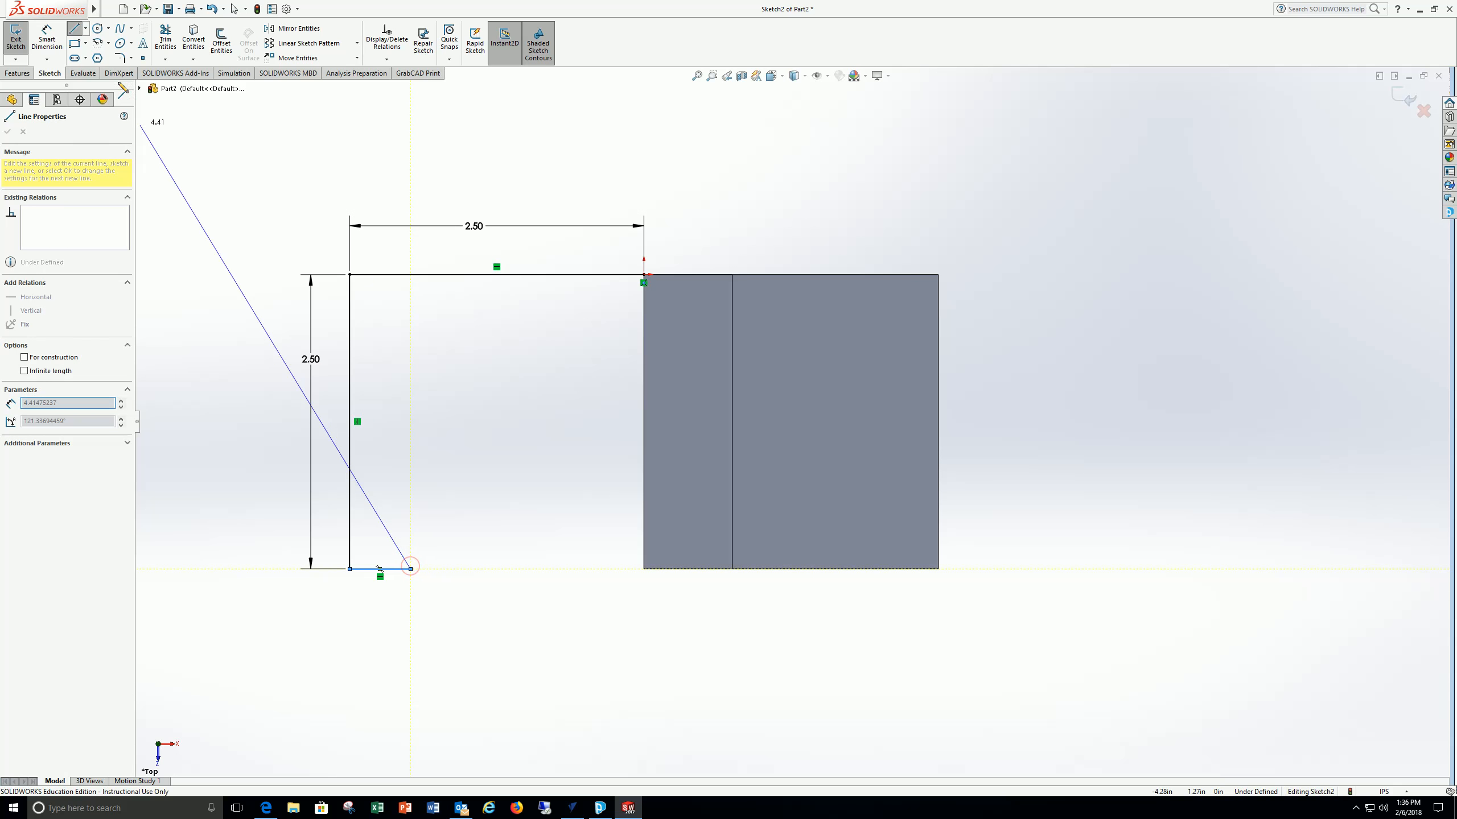
{"action": "left_click", "coordinate": [60, 39]}
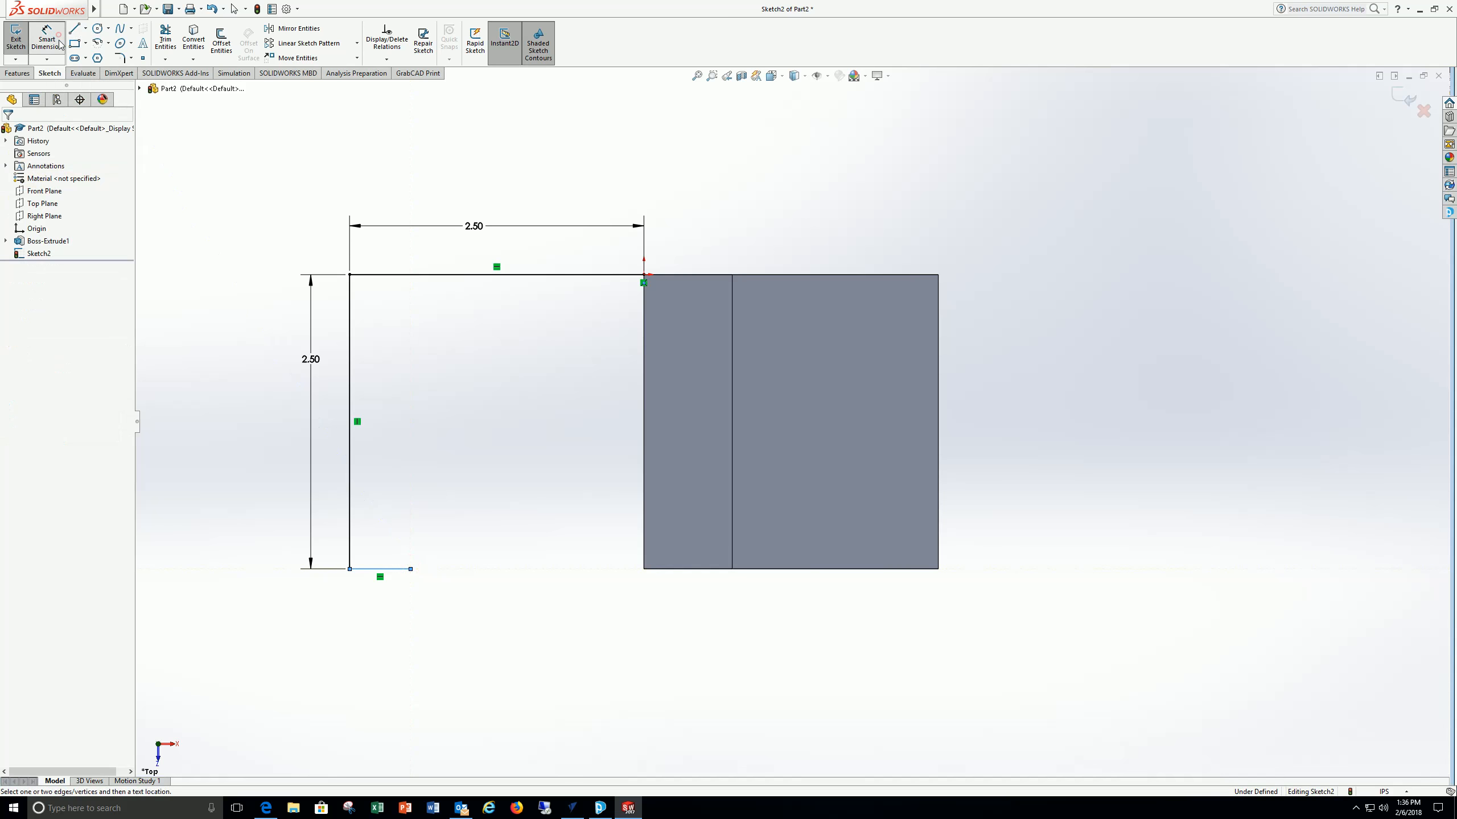
{"action": "left_click", "coordinate": [397, 569]}
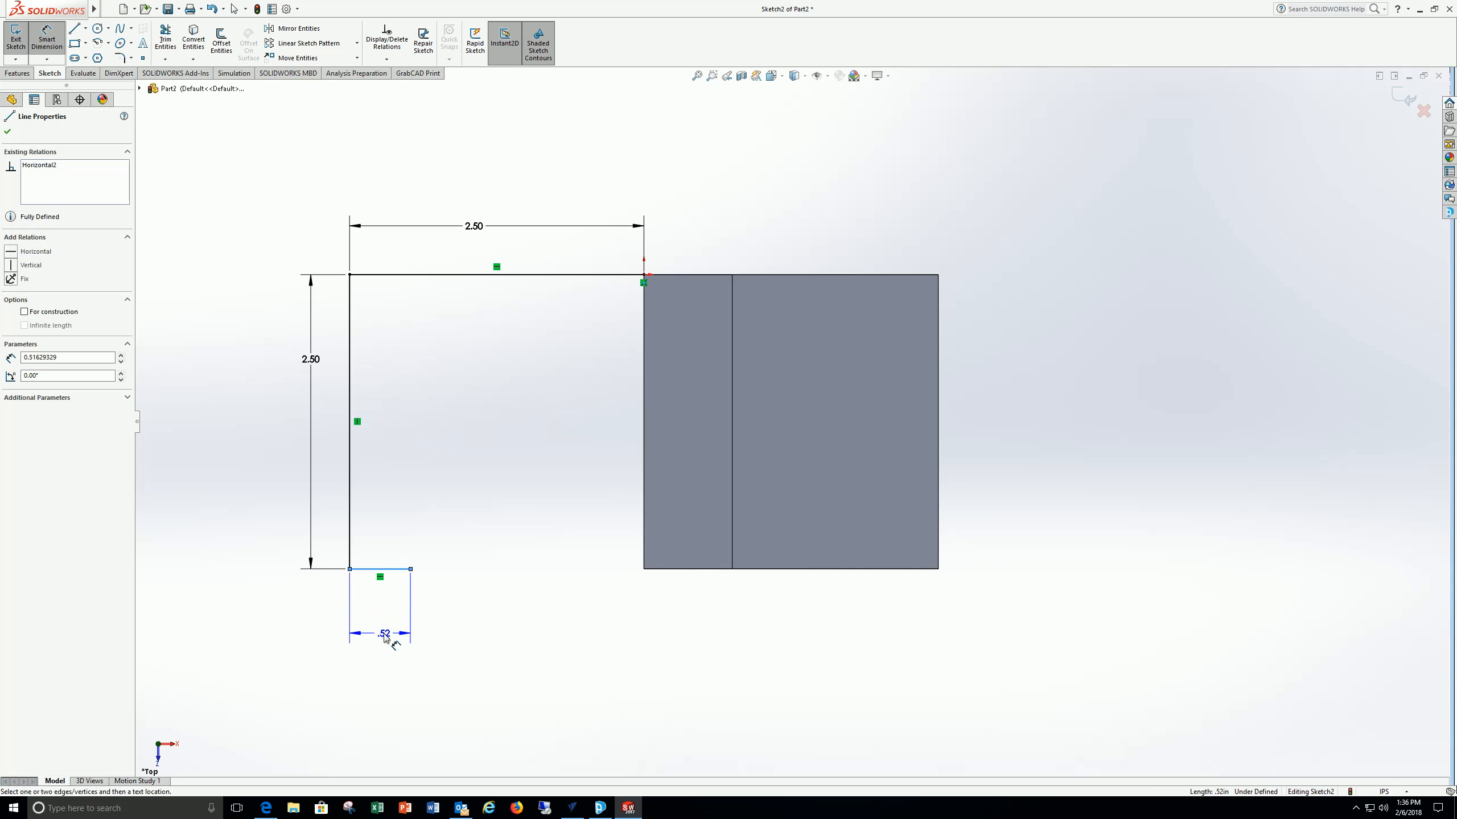
{"action": "left_click", "coordinate": [384, 635]}
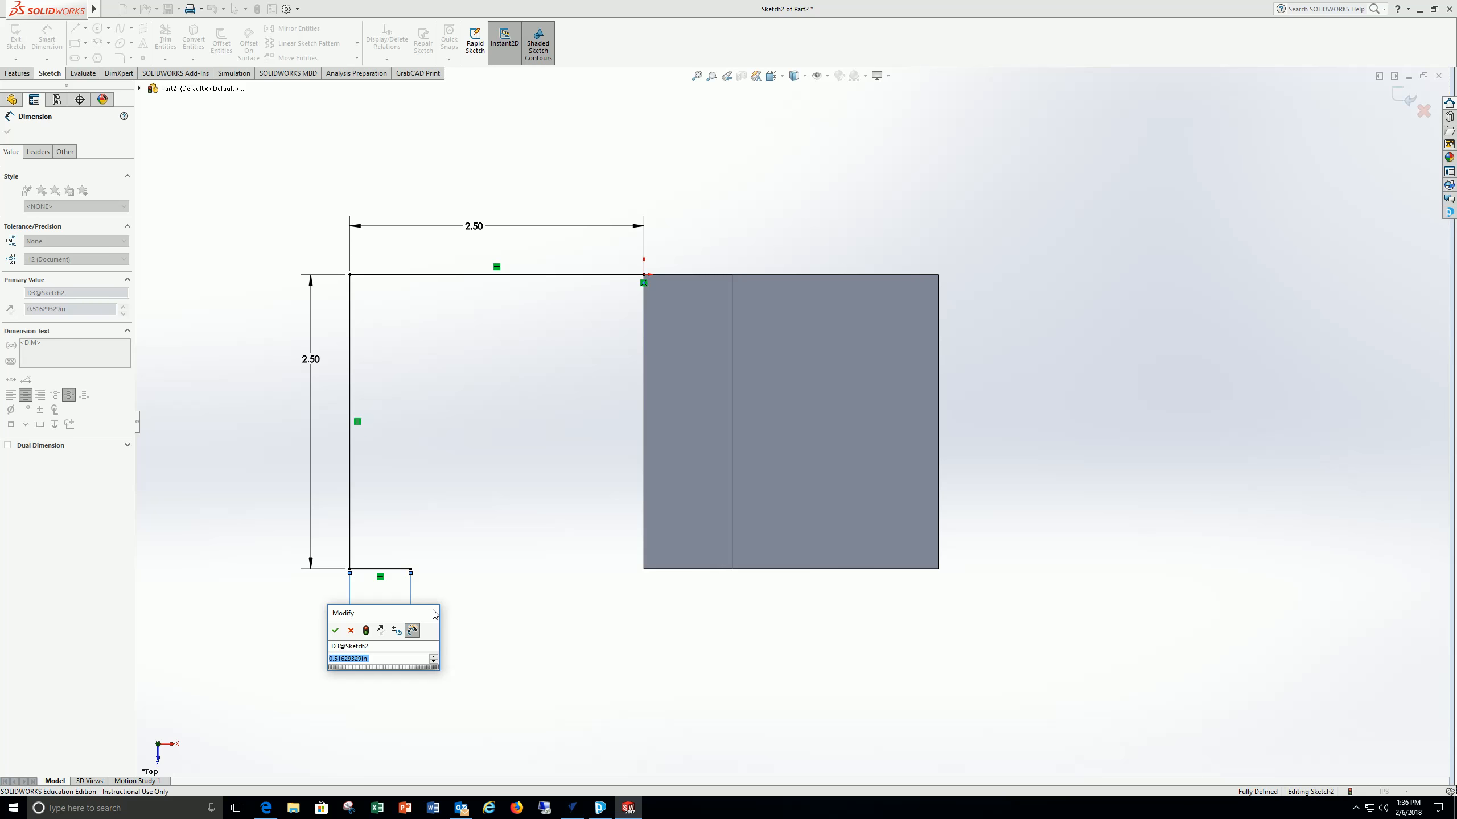
{"action": "type", "text": ".75"}
{"action": "key", "text": "Return"}
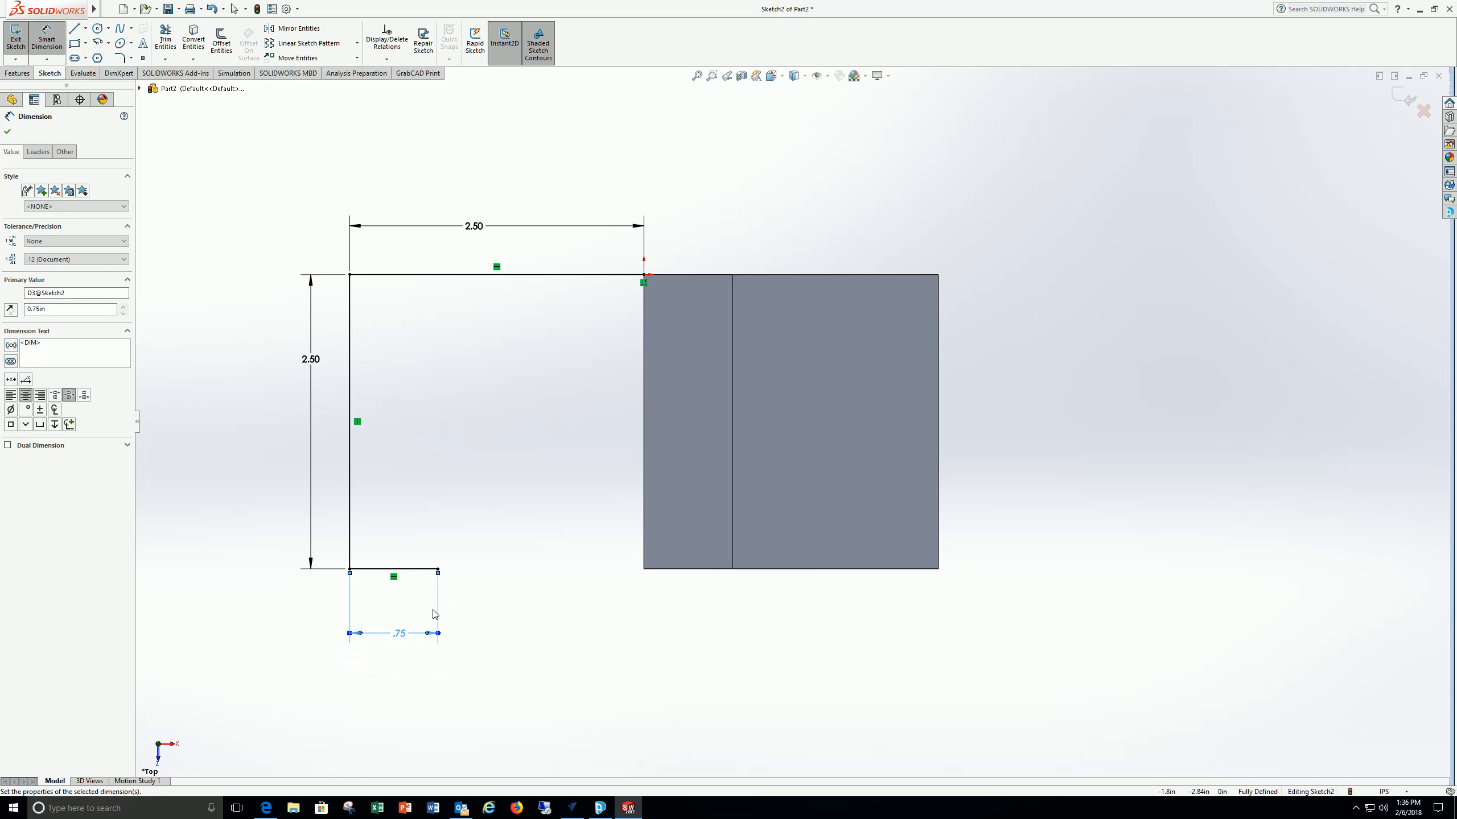
- Sketch a vertical line up from the free end of the 0.75 in line and dimension its length to 1.75 in
{"action": "left_click", "coordinate": [75, 29]}
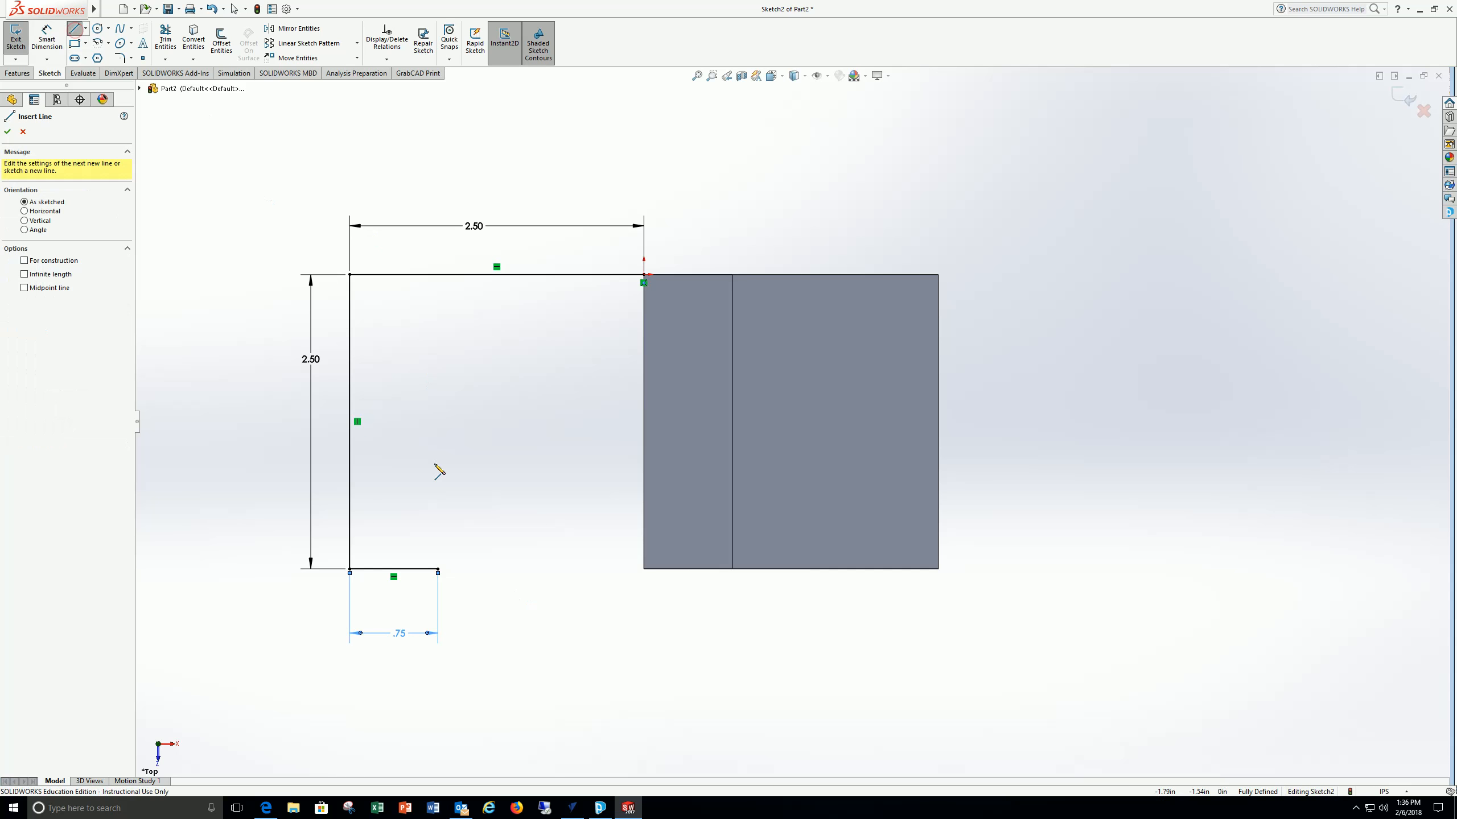
{"action": "left_click", "coordinate": [438, 570]}
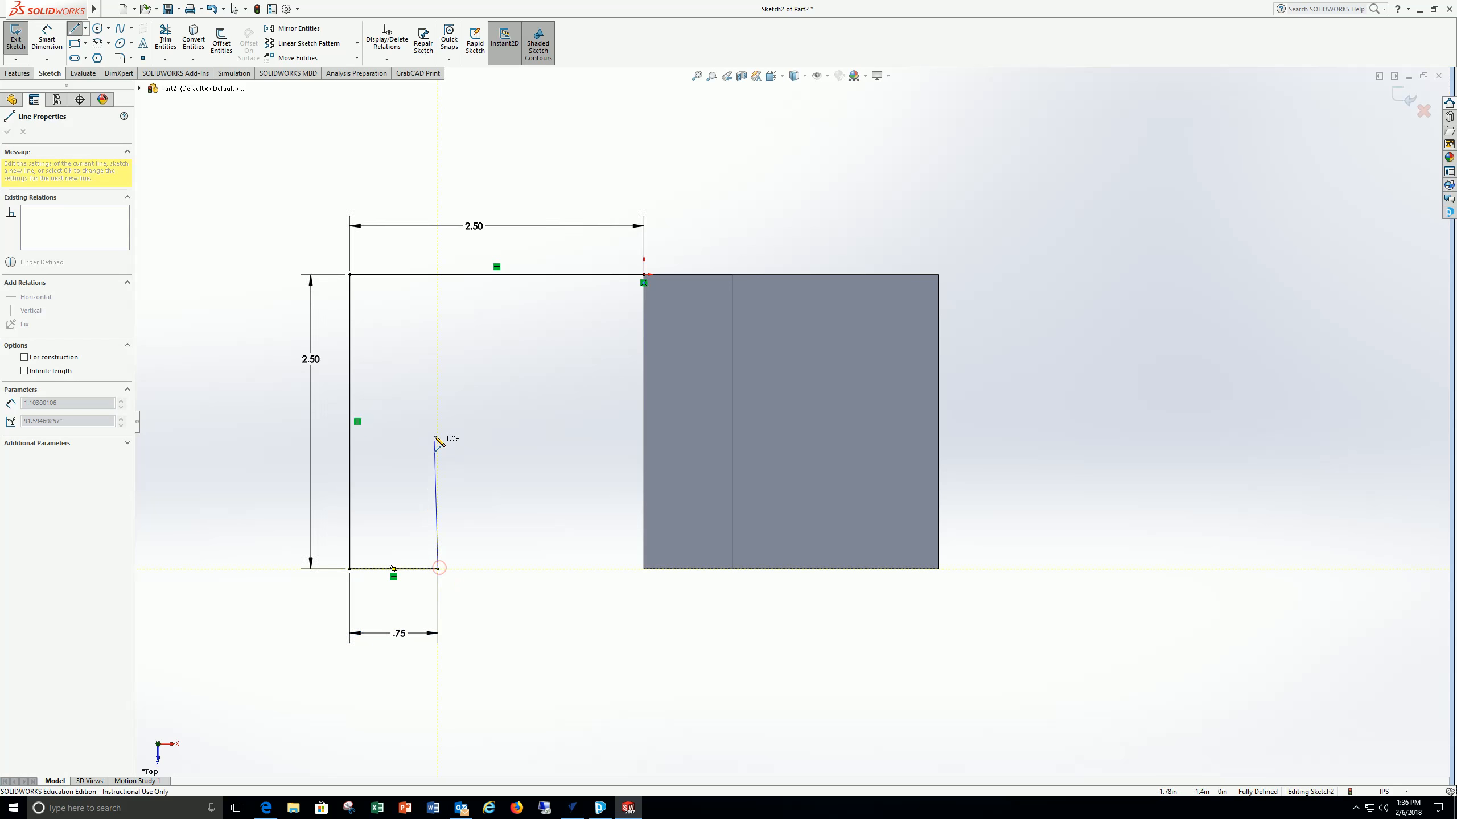
{"action": "left_click", "coordinate": [438, 406]}
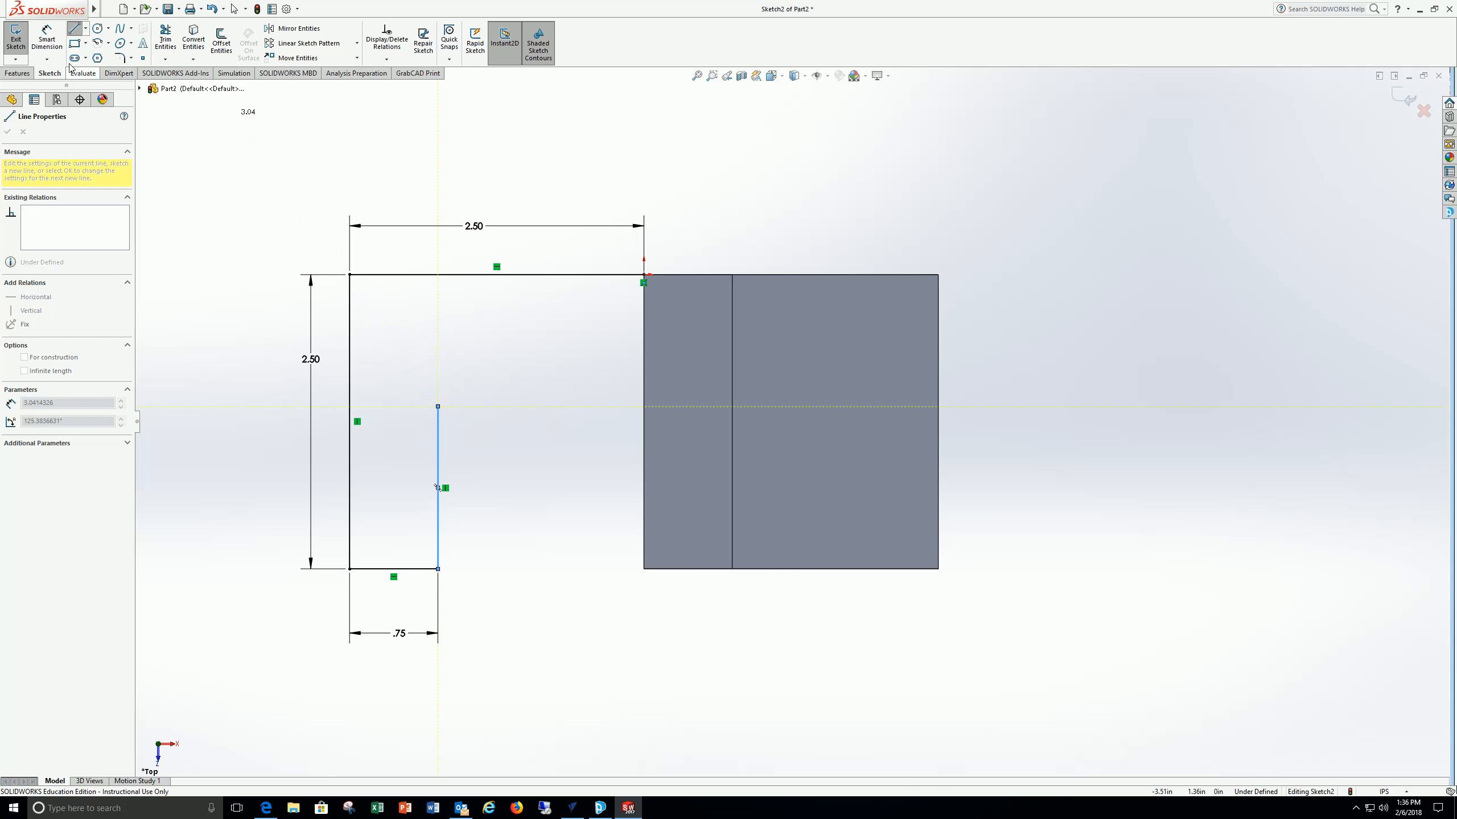
{"action": "left_click", "coordinate": [47, 39]}
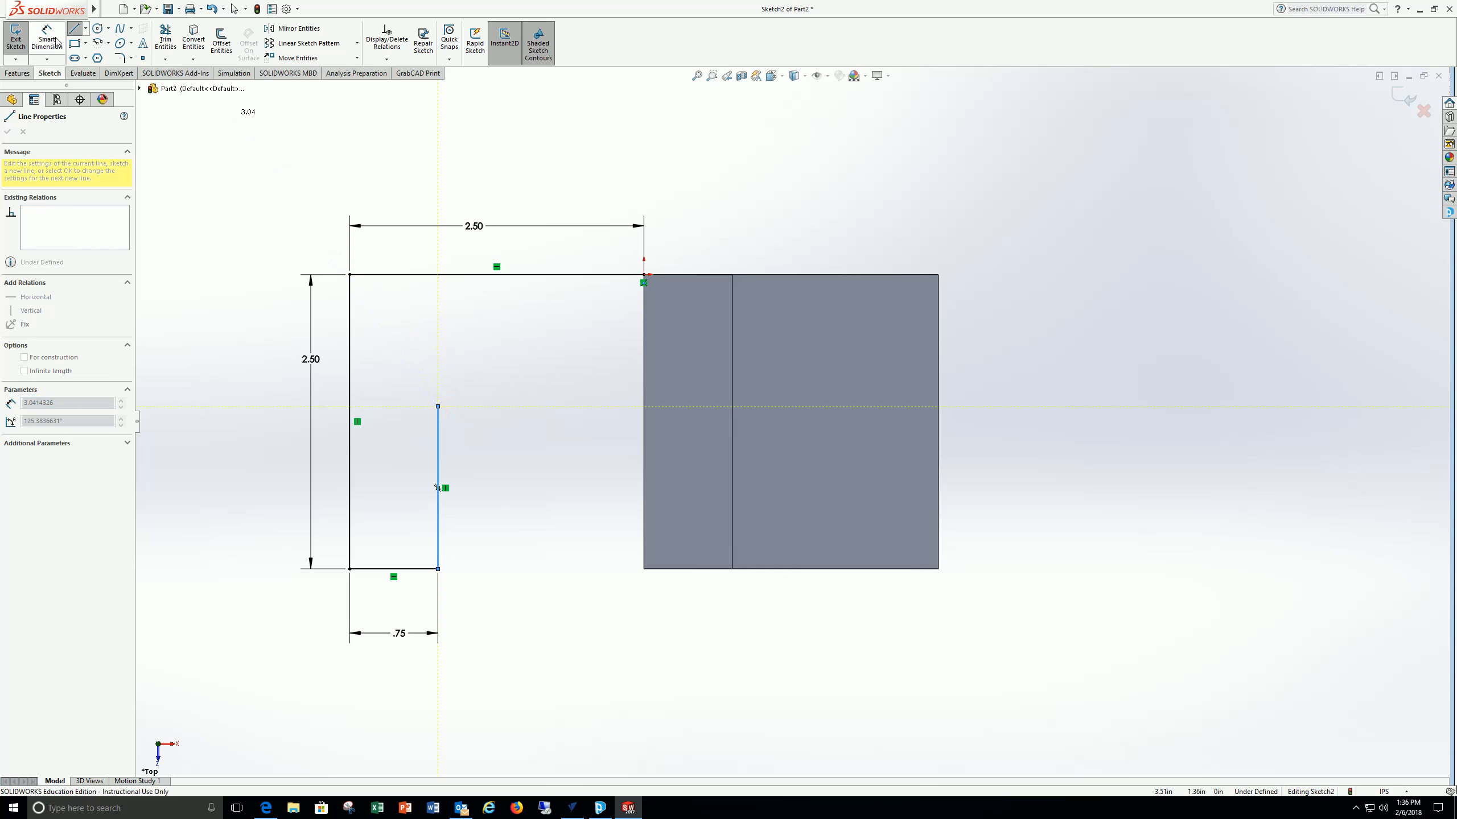
{"action": "left_click", "coordinate": [440, 439]}
{"action": "left_click", "coordinate": [482, 485]}
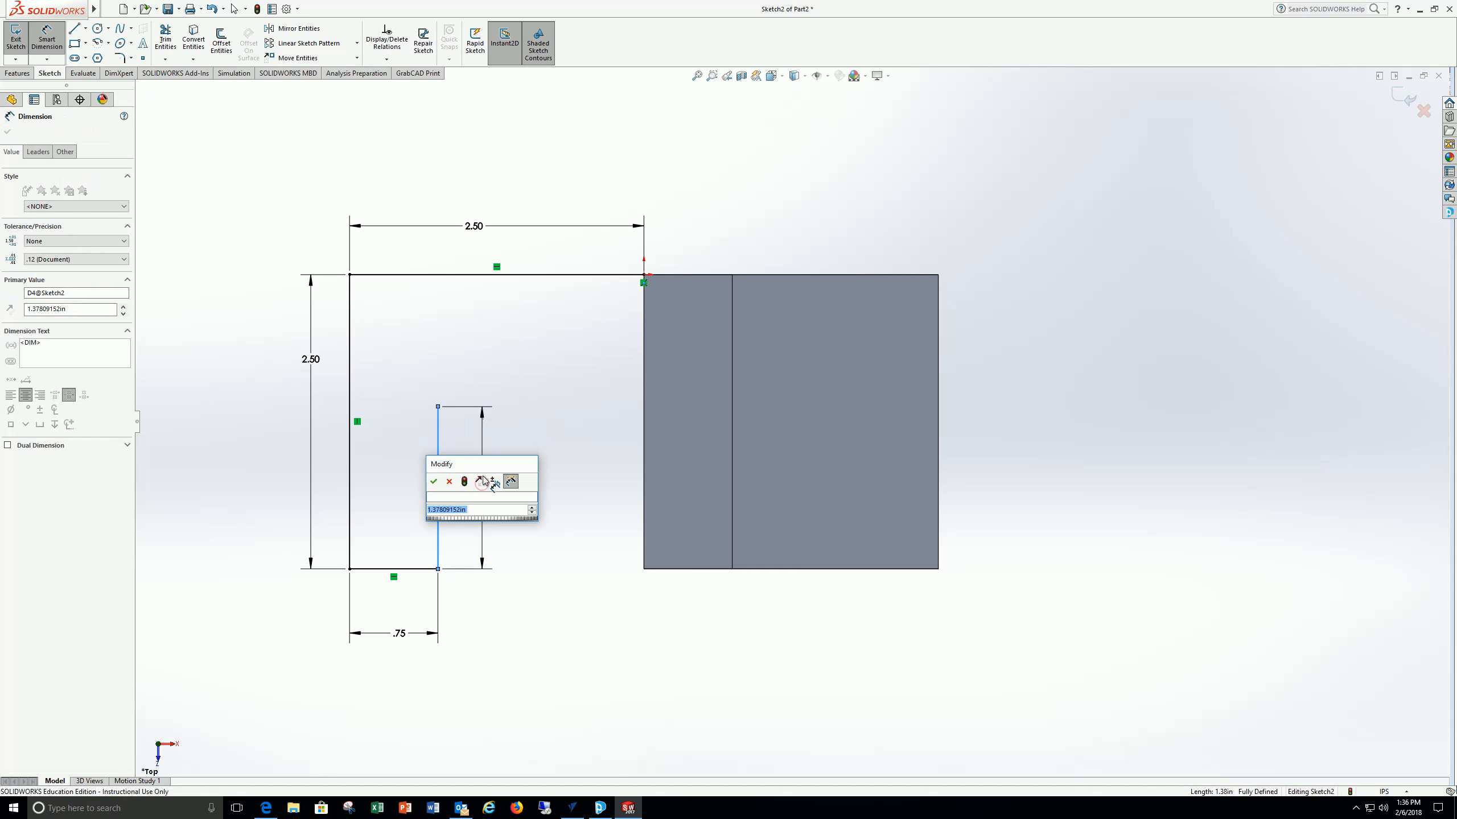
{"action": "type", "text": "1.75"}
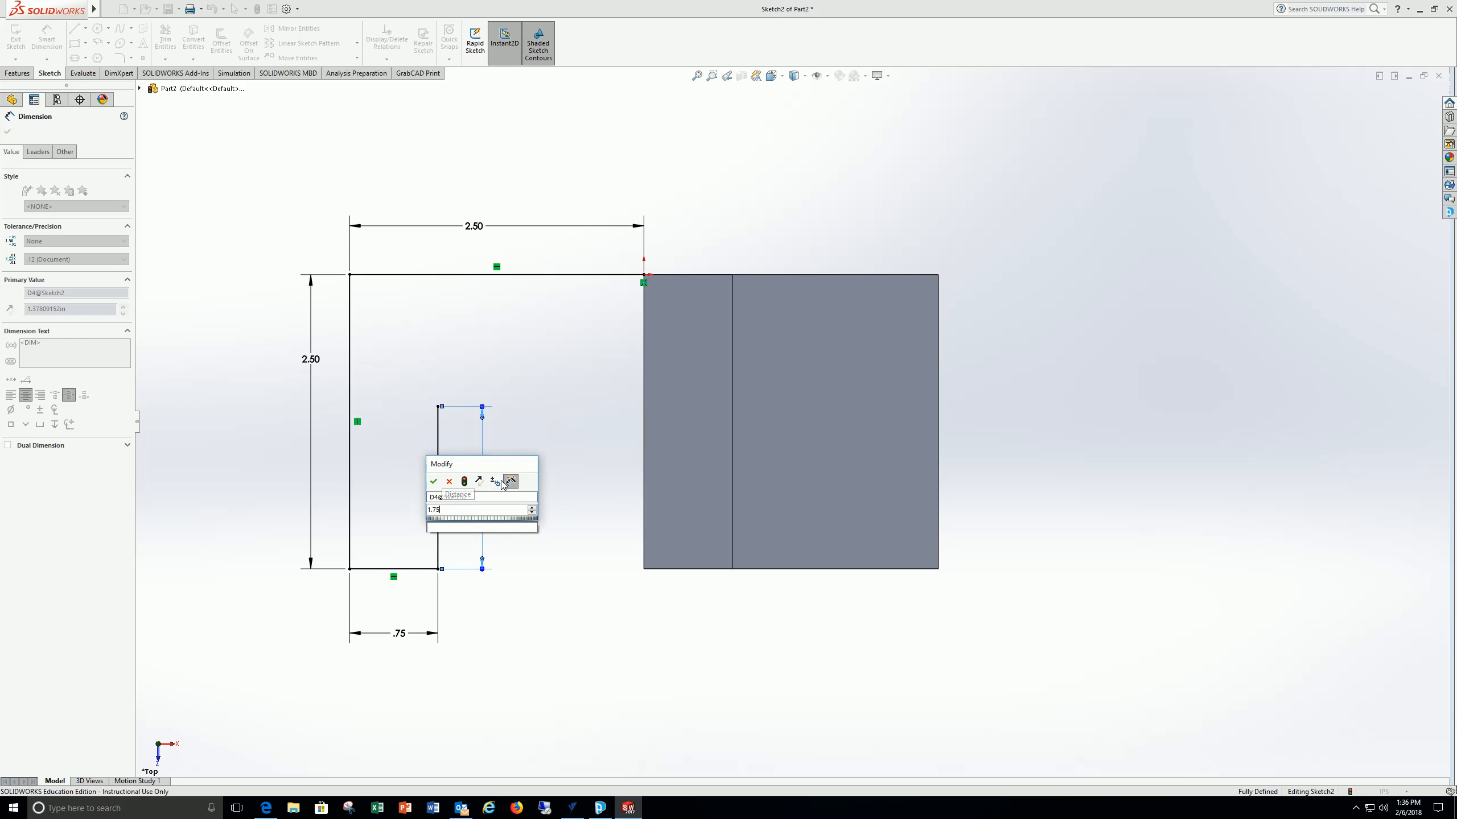
{"action": "key", "text": "Return"}
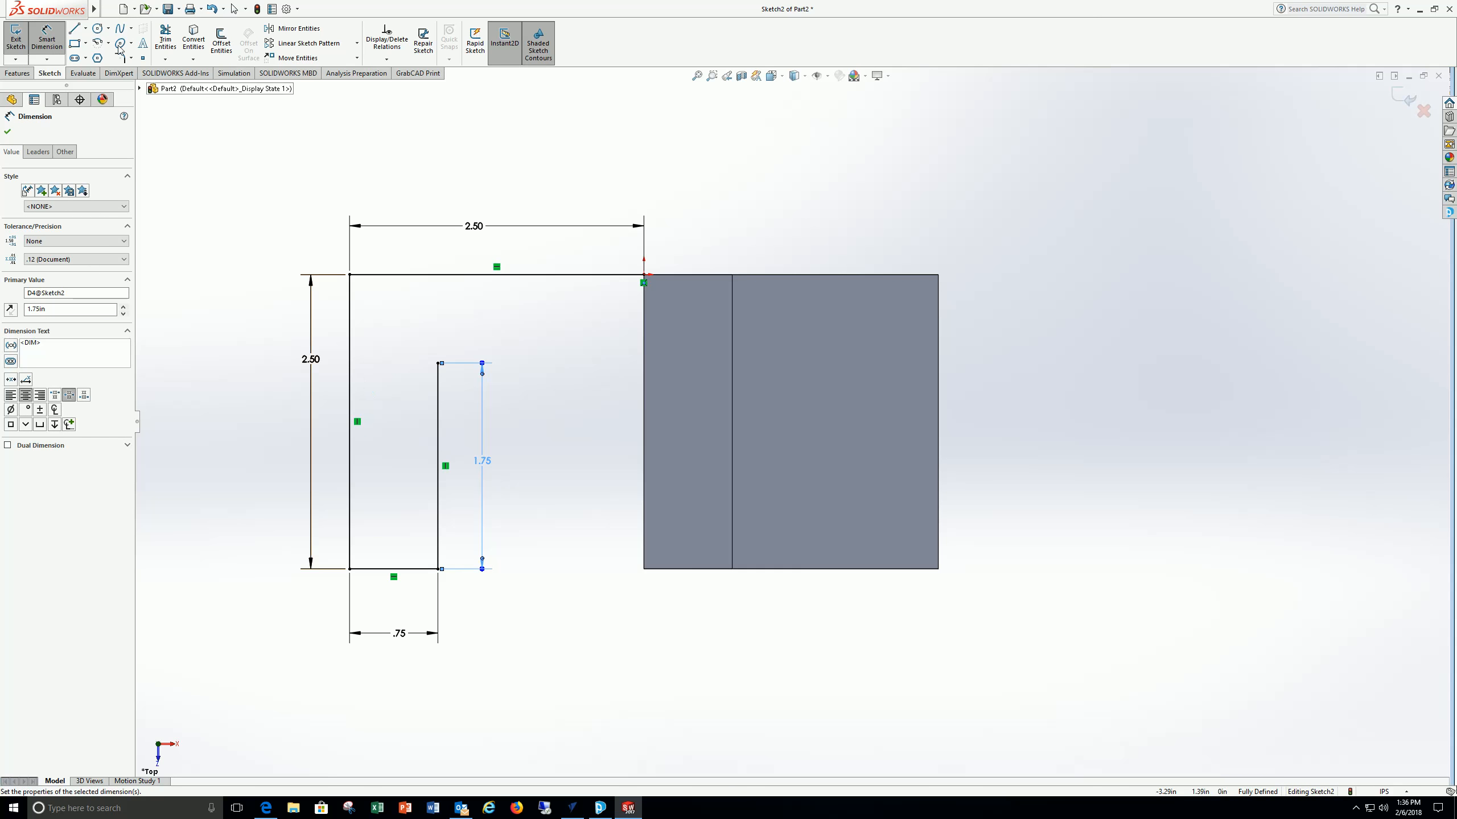
- Close the L-shaped profile with a horizontal line to the block's edge and a vertical line up to the origin, and exit the sketch
{"action": "left_click", "coordinate": [76, 29]}
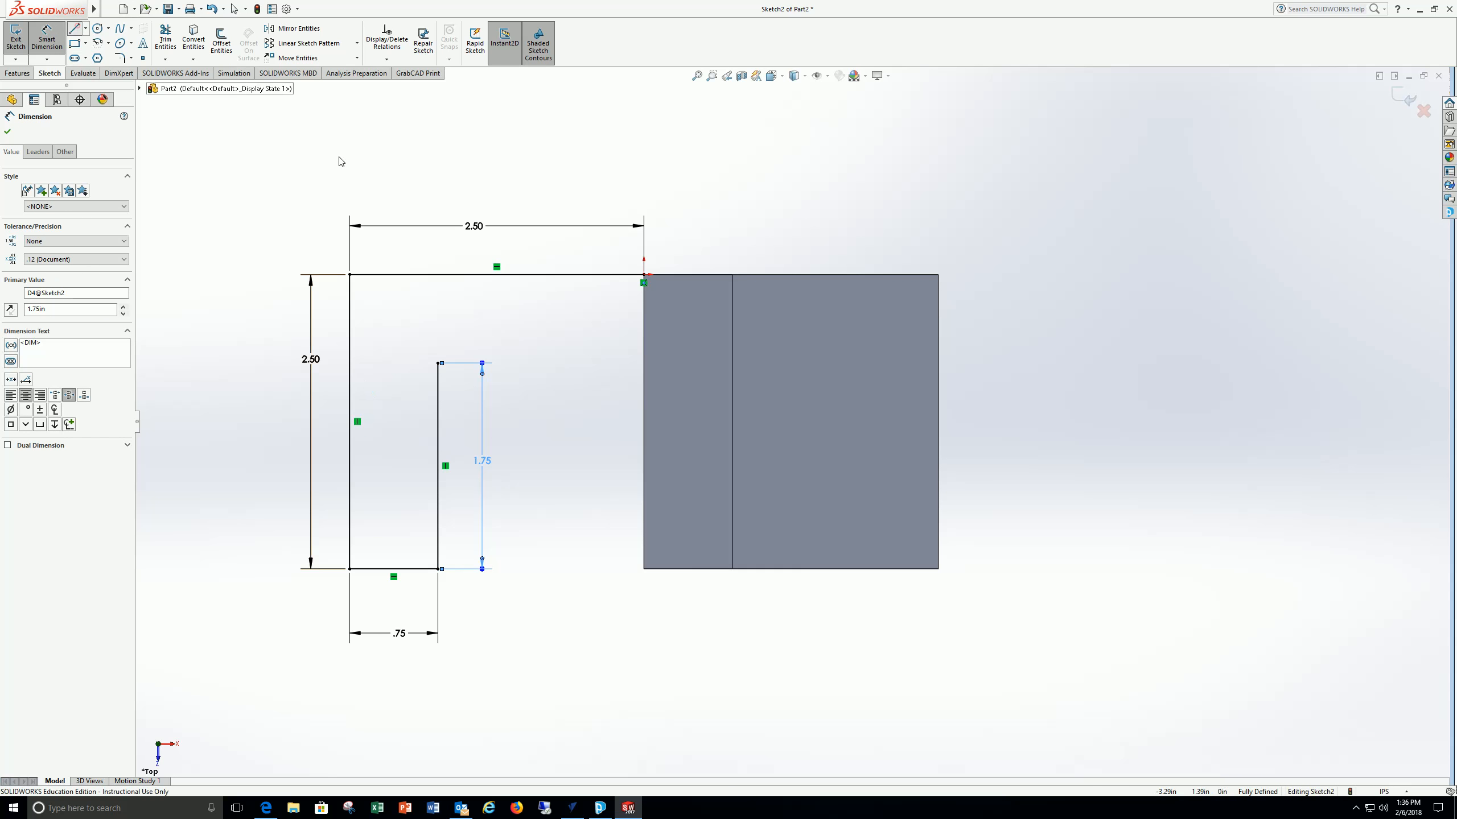
{"action": "left_click", "coordinate": [439, 363]}
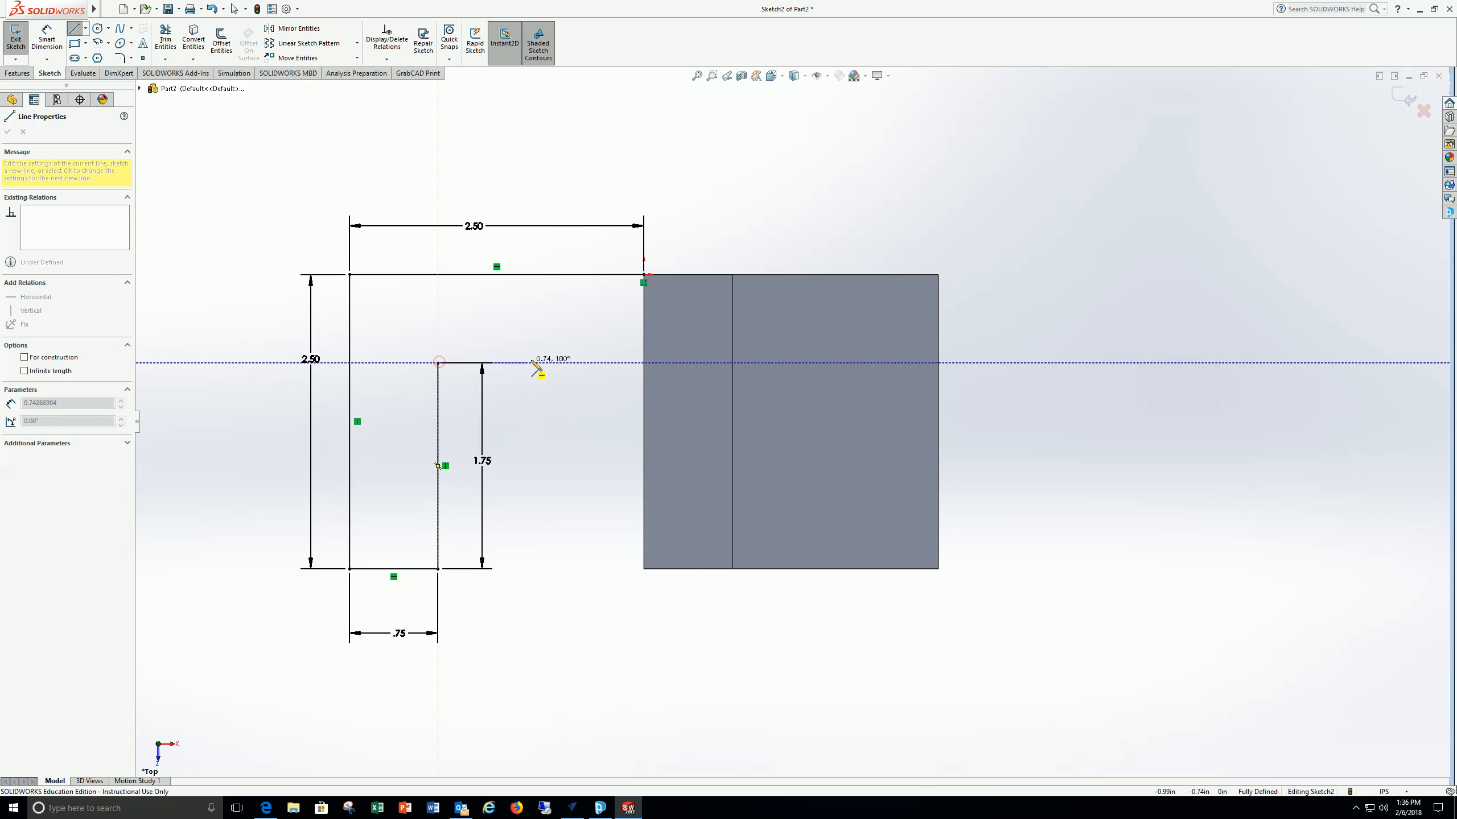
{"action": "left_click", "coordinate": [643, 363]}
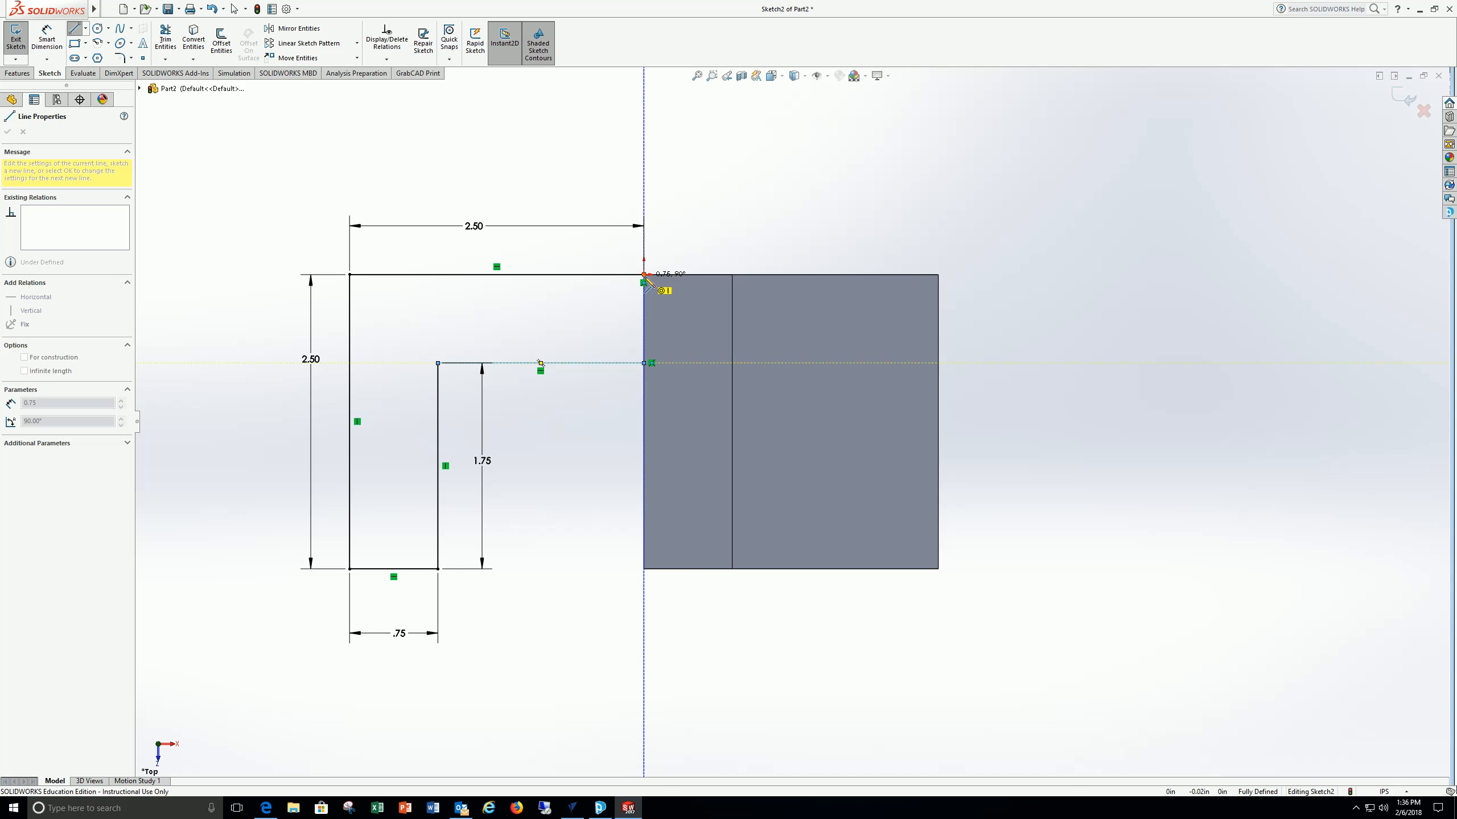
{"action": "left_click", "coordinate": [644, 275]}
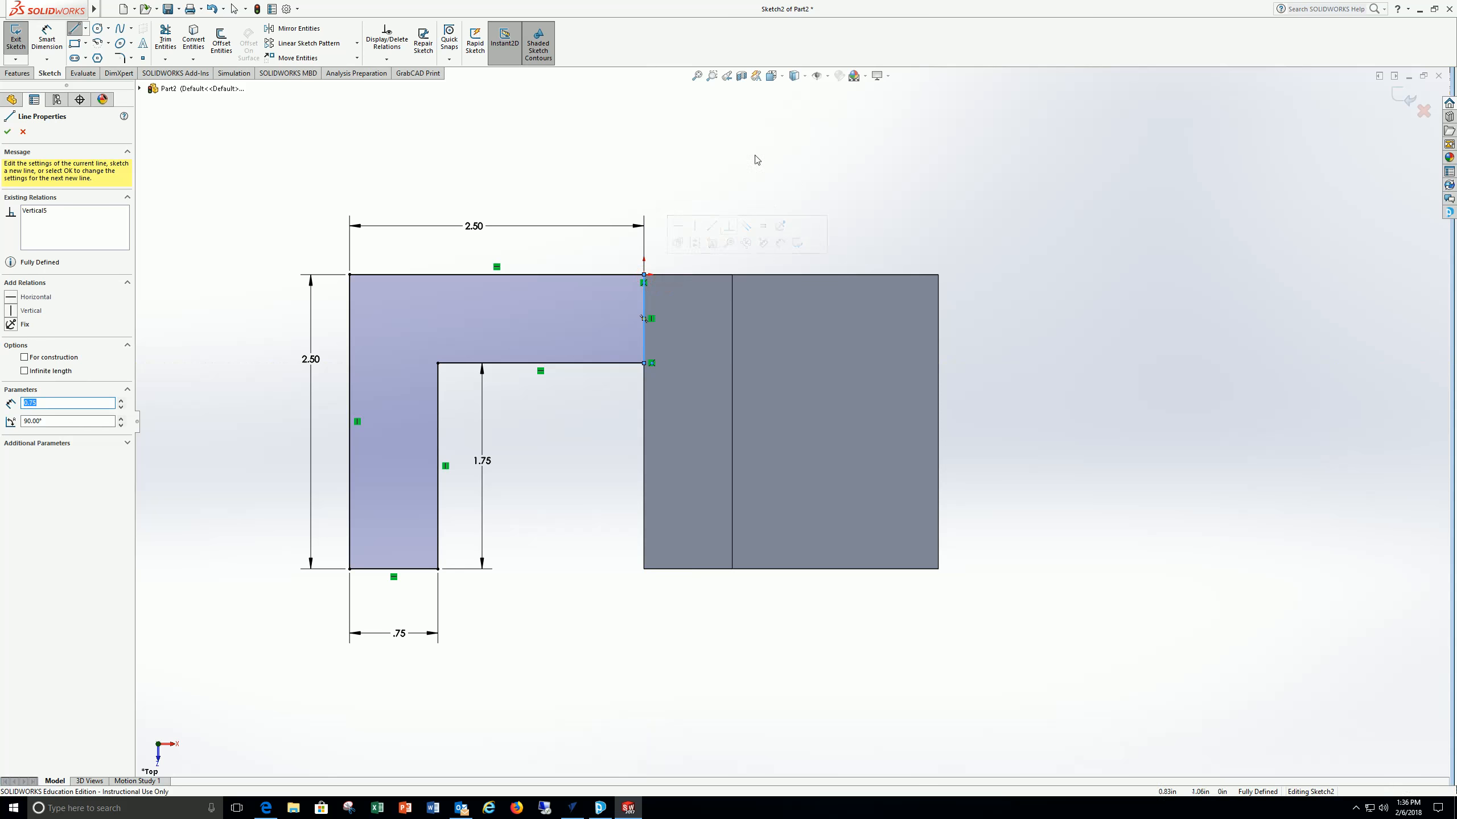
{"action": "left_click", "coordinate": [16, 40]}
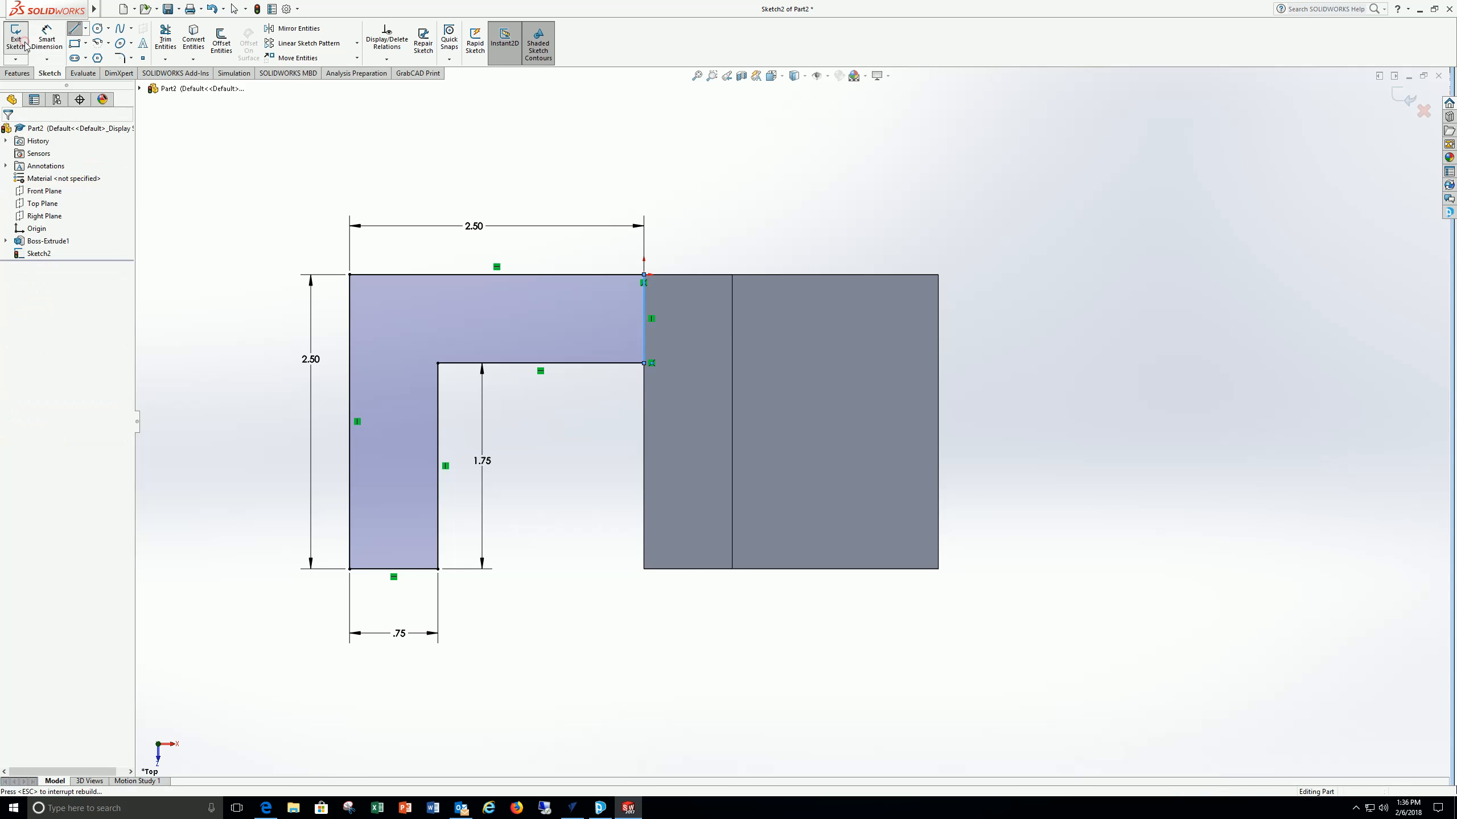
- Extrude the second L-shaped profile 2.5 in blind in the reversed direction, down alongside the upright wall, merged with the block
{"action": "mouse_move", "coordinate": [502, 475]}
{"action": "middle_mouse_down"}
{"action": "mouse_move", "coordinate": [494, 378]}
{"action": "mouse_move", "coordinate": [520, 264]}
{"action": "mouse_move", "coordinate": [504, 209]}
{"action": "mouse_move", "coordinate": [407, 198]}
{"action": "mouse_move", "coordinate": [380, 265]}
{"action": "mouse_move", "coordinate": [475, 271]}
{"action": "mouse_move", "coordinate": [501, 221]}
{"action": "mouse_move", "coordinate": [359, 225]}
{"action": "mouse_move", "coordinate": [390, 185]}
{"action": "mouse_move", "coordinate": [445, 198]}
{"action": "mouse_move", "coordinate": [452, 245]}
{"action": "middle_mouse_up"}
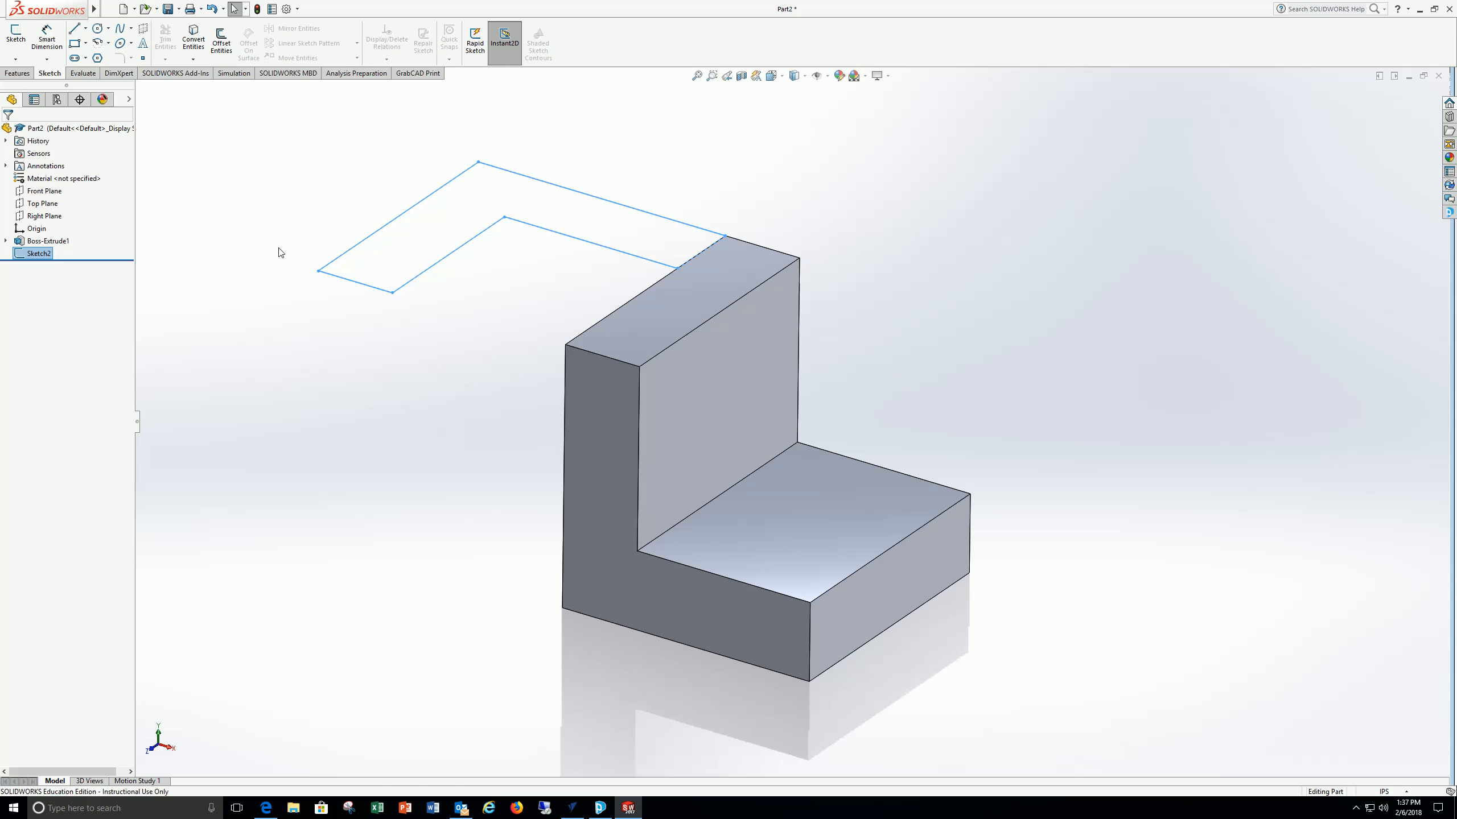
{"action": "left_click", "coordinate": [16, 76]}
{"action": "left_click", "coordinate": [21, 41]}
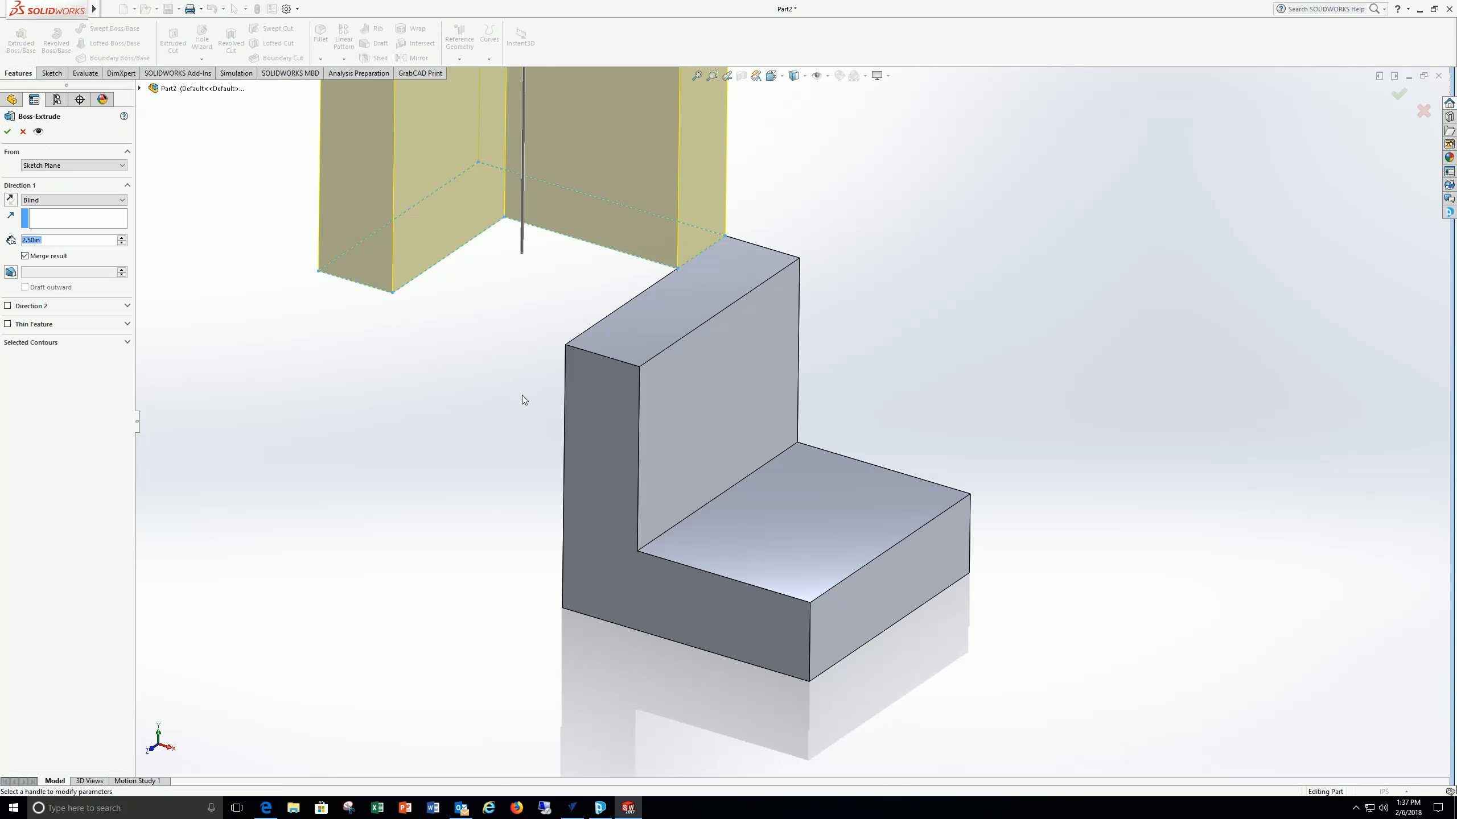
{"action": "scroll", "coordinate": [524, 394], "scroll_direction": "up", "scroll_amount": 2}
{"action": "scroll", "coordinate": [523, 395], "scroll_direction": "down", "scroll_amount": 2}
{"action": "scroll", "coordinate": [524, 394], "scroll_direction": "up", "scroll_amount": 4}
{"action": "scroll", "coordinate": [523, 394], "scroll_direction": "down", "scroll_amount": 5}
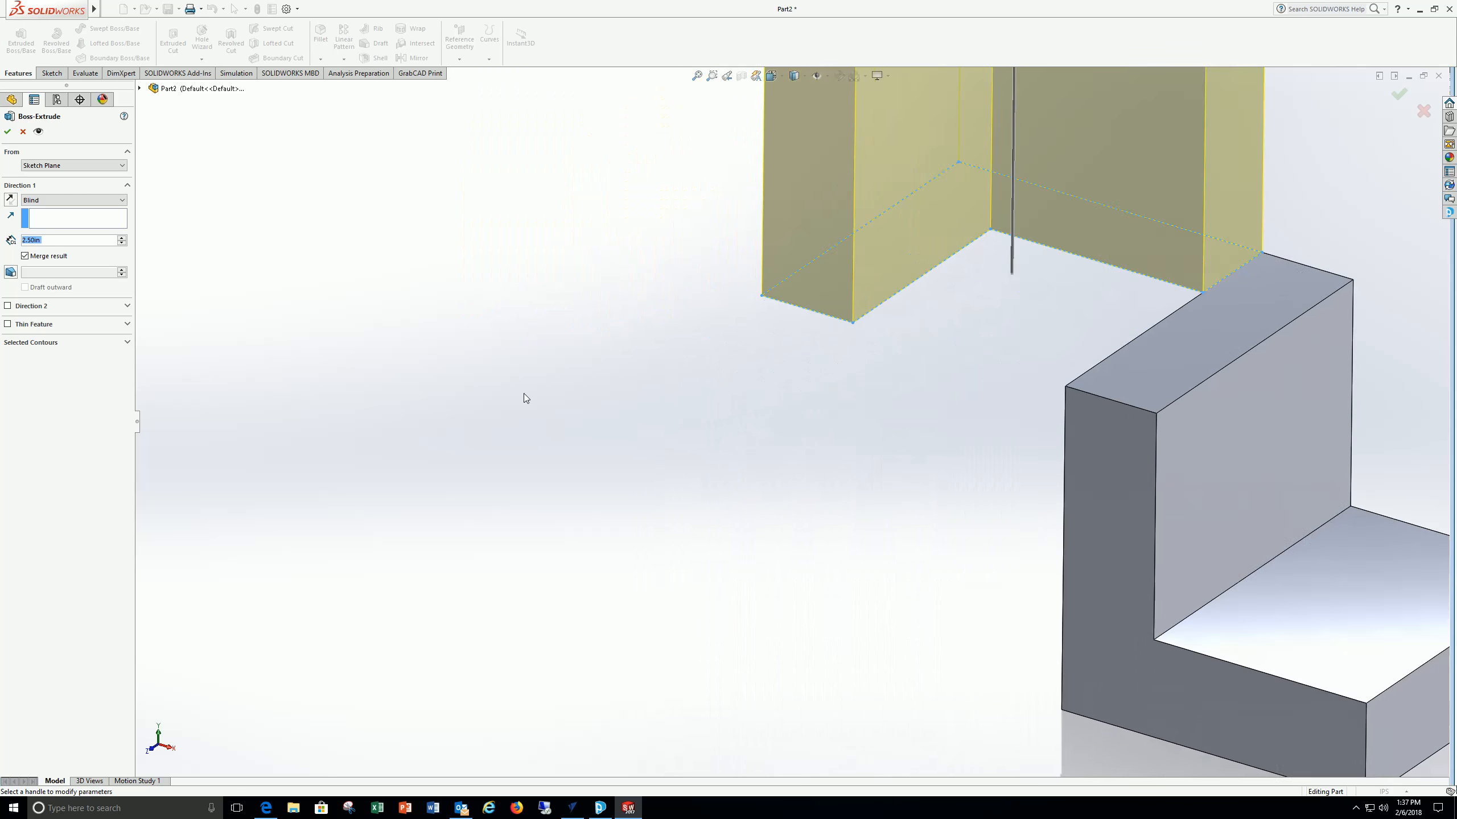
{"action": "scroll", "coordinate": [533, 395], "scroll_direction": "up", "scroll_amount": 3}
{"action": "scroll", "coordinate": [1136, 414], "scroll_direction": "up", "scroll_amount": 2}
{"action": "scroll", "coordinate": [1024, 423], "scroll_direction": "down", "scroll_amount": 1}
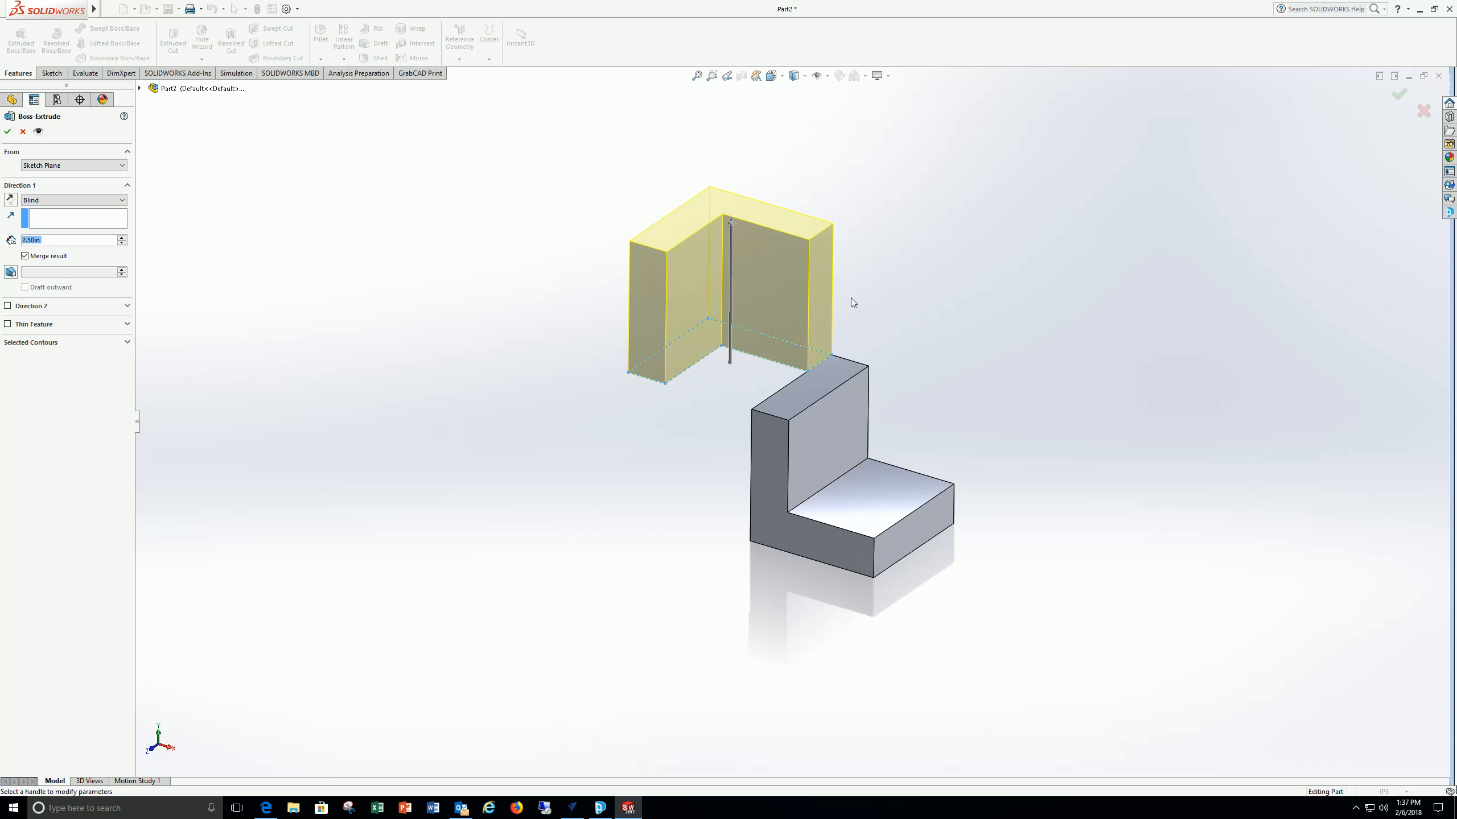
{"action": "left_click", "coordinate": [10, 200]}
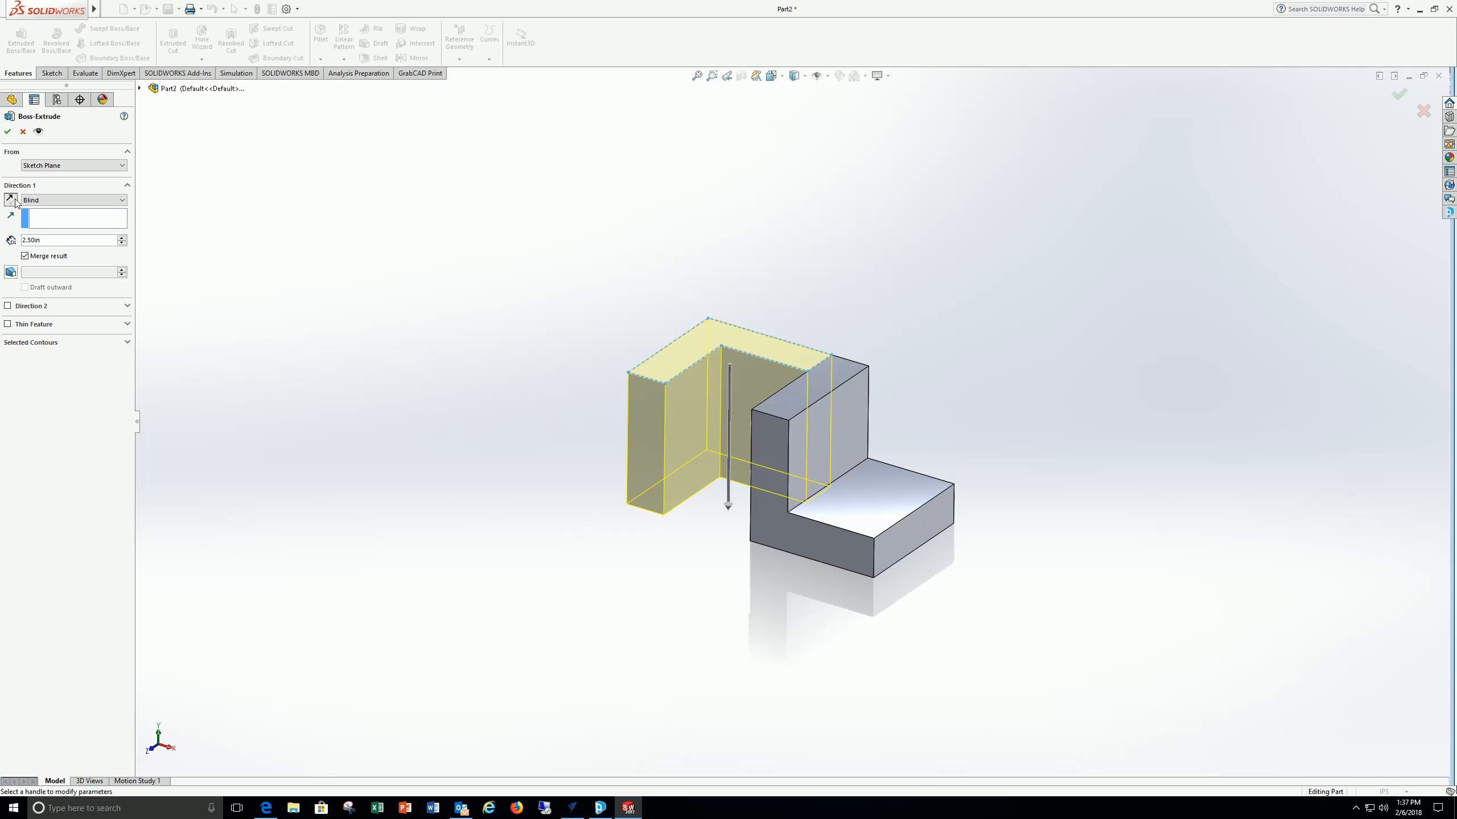
{"action": "left_click", "coordinate": [7, 132]}
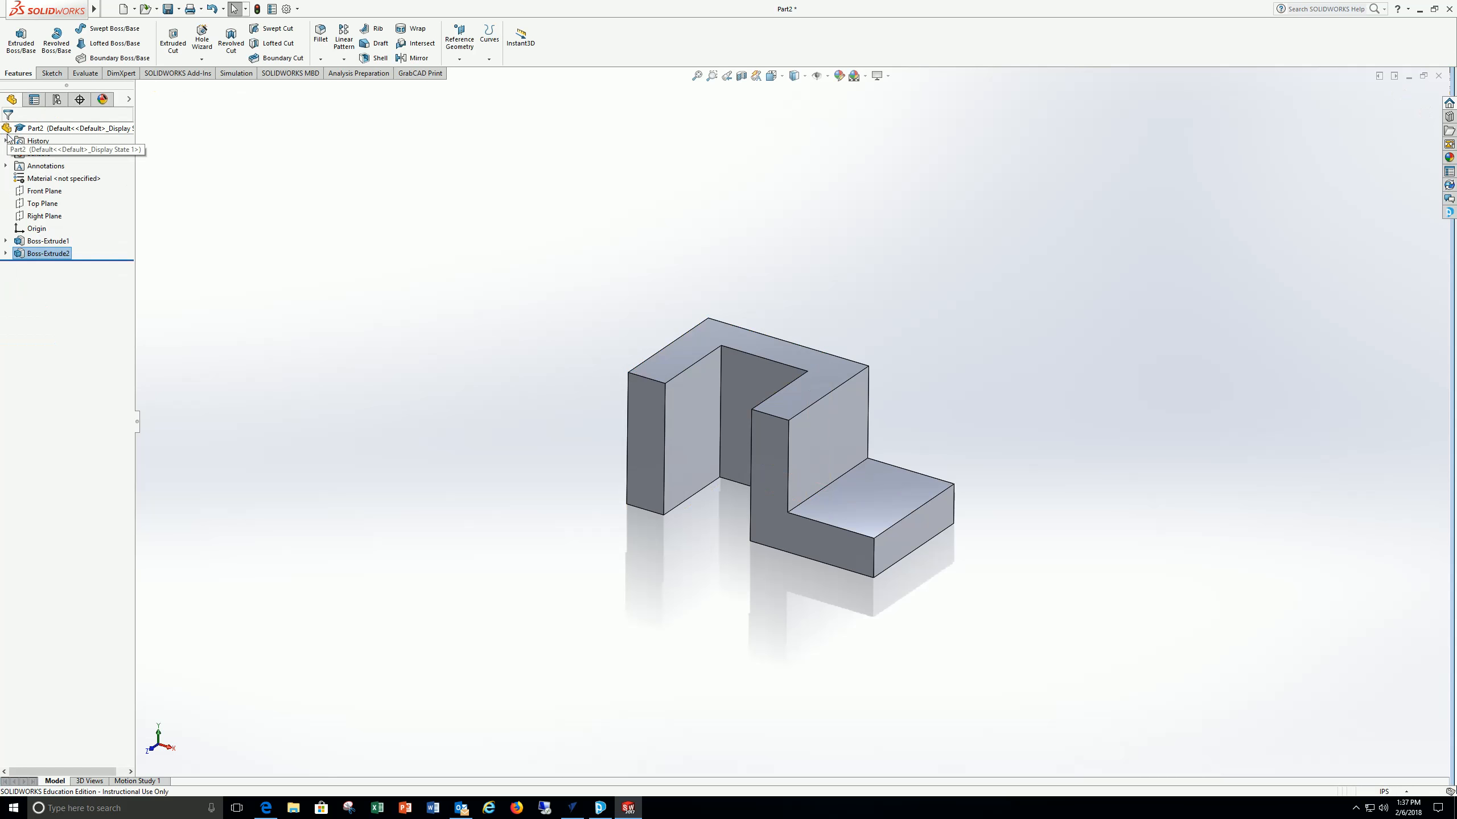
- Start a sketch on the top face of the low base and draw a circle near its middle with a radius of 0.375 in
{"action": "left_click", "coordinate": [51, 74]}
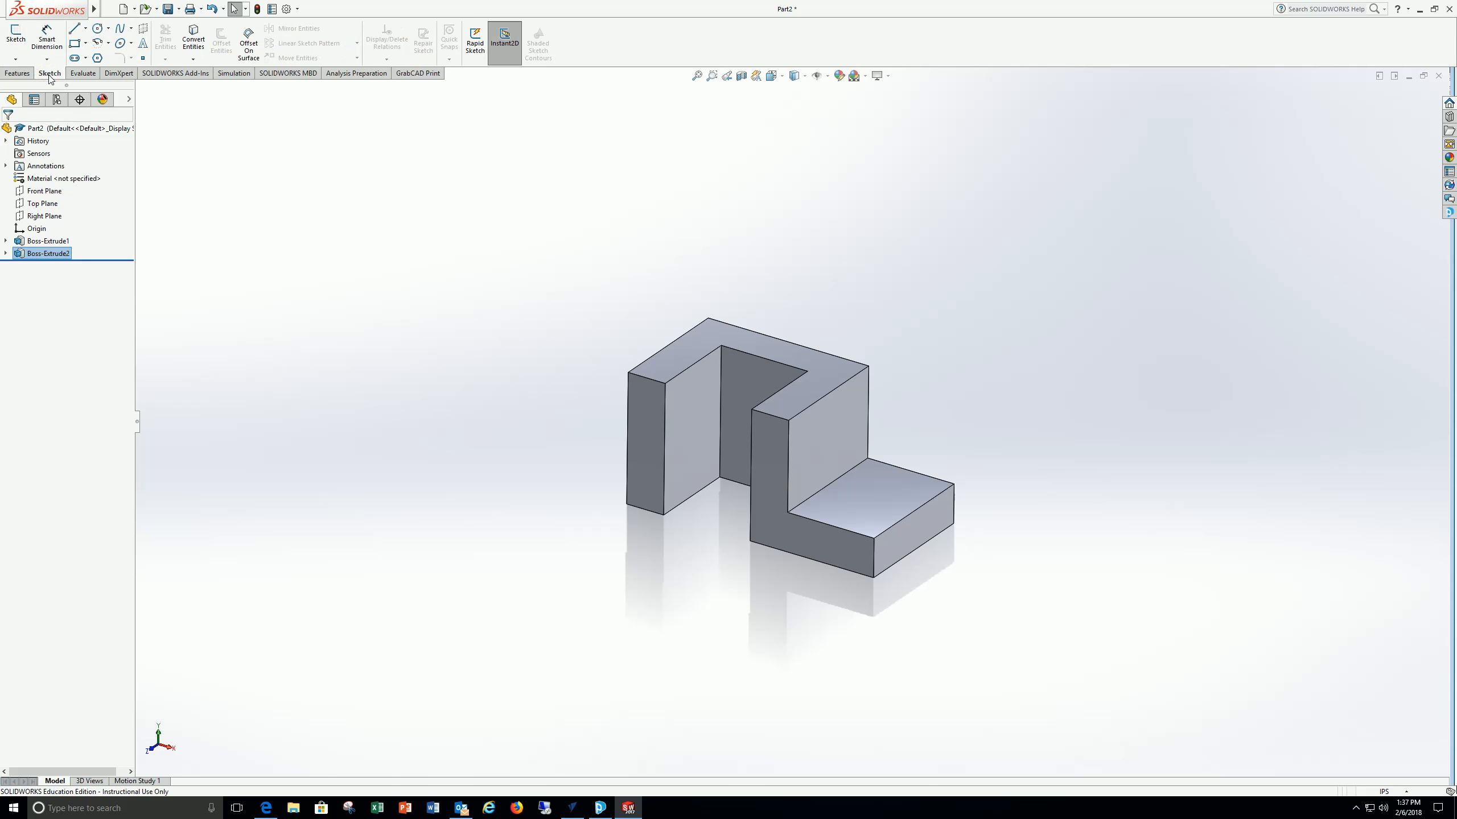
{"action": "left_click", "coordinate": [19, 38]}
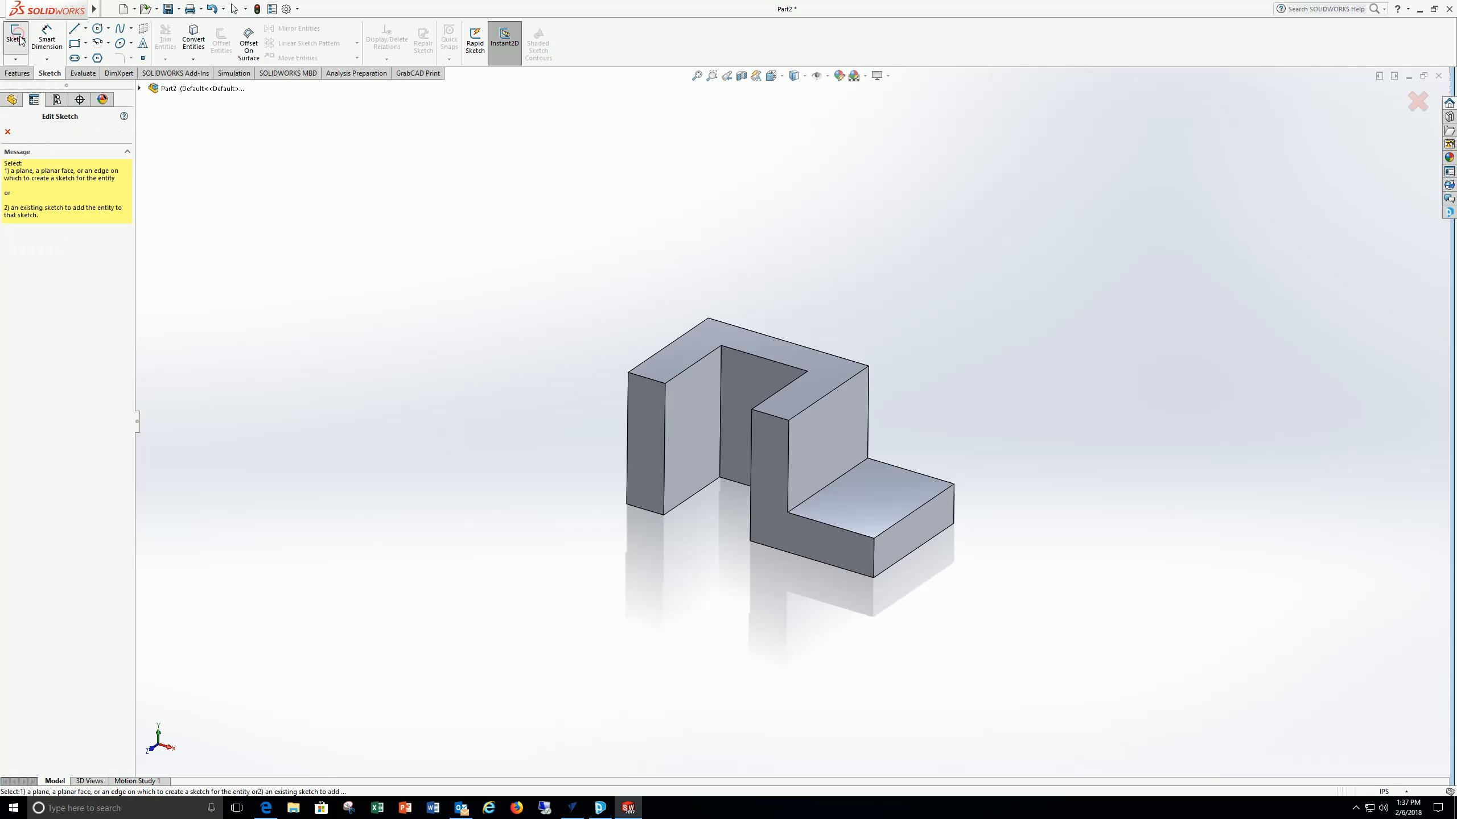
{"action": "left_click", "coordinate": [867, 504]}
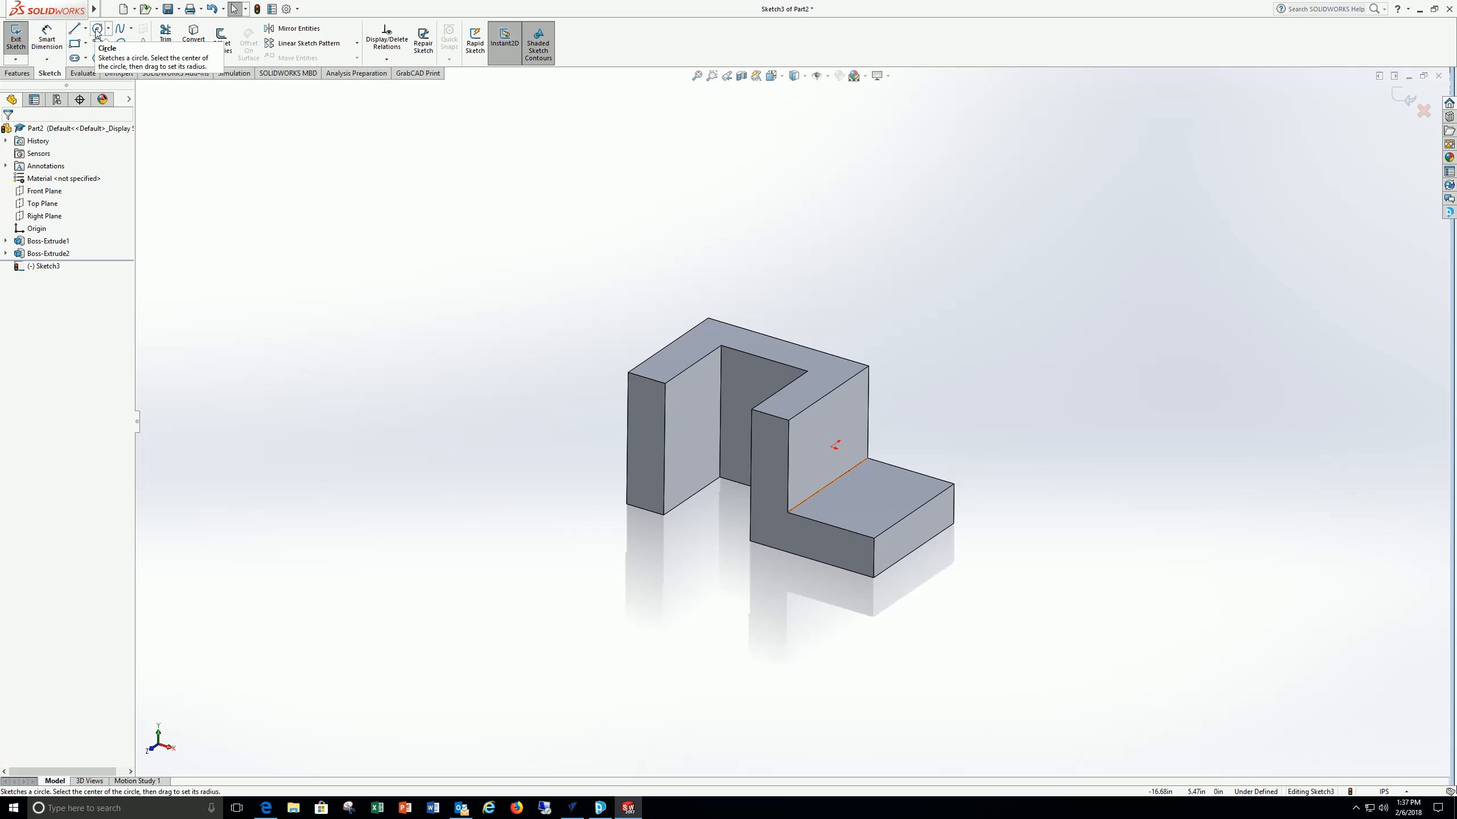
{"action": "left_click", "coordinate": [97, 29]}
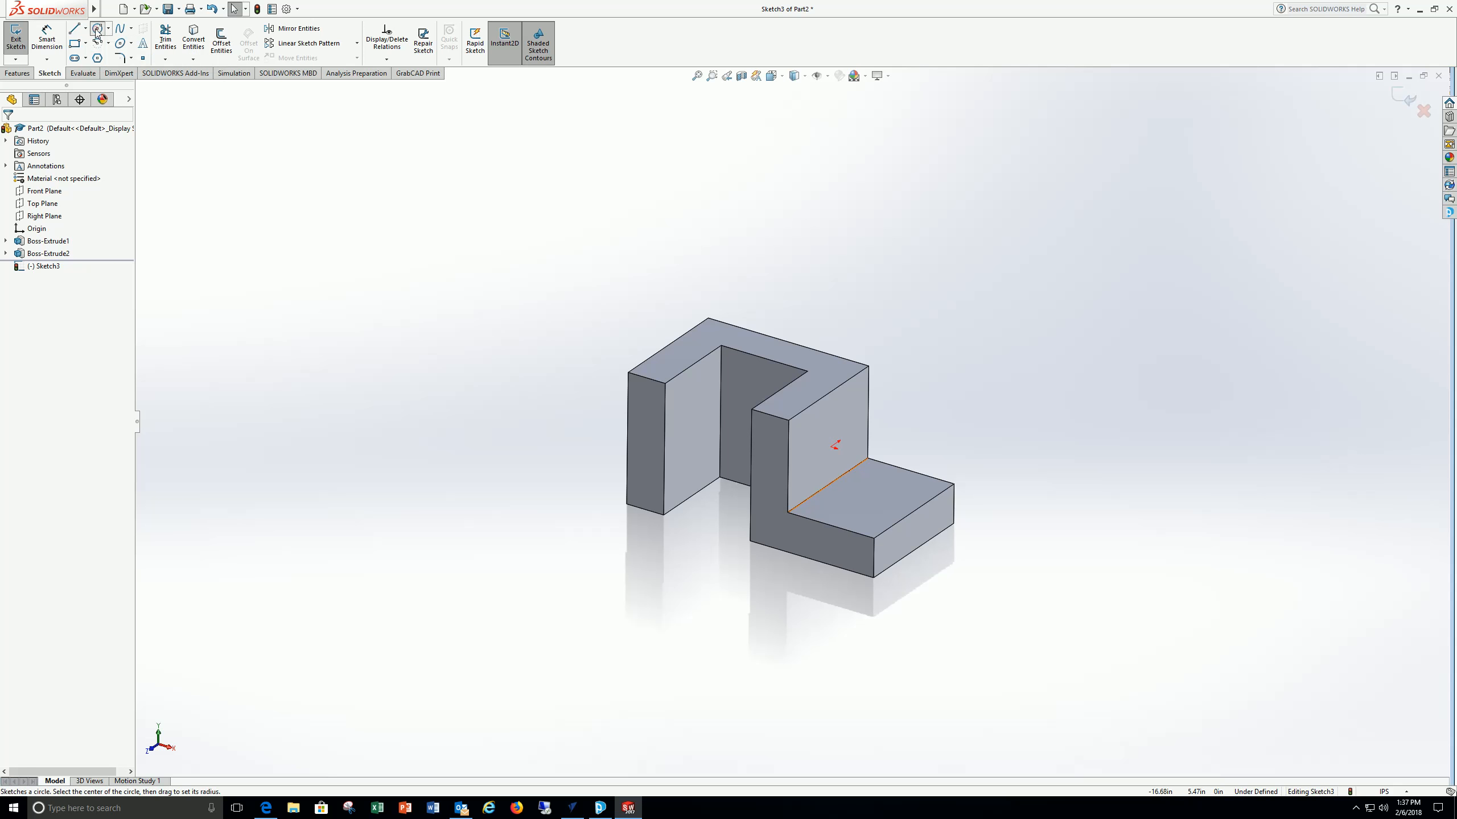
{"action": "left_click", "coordinate": [867, 499]}
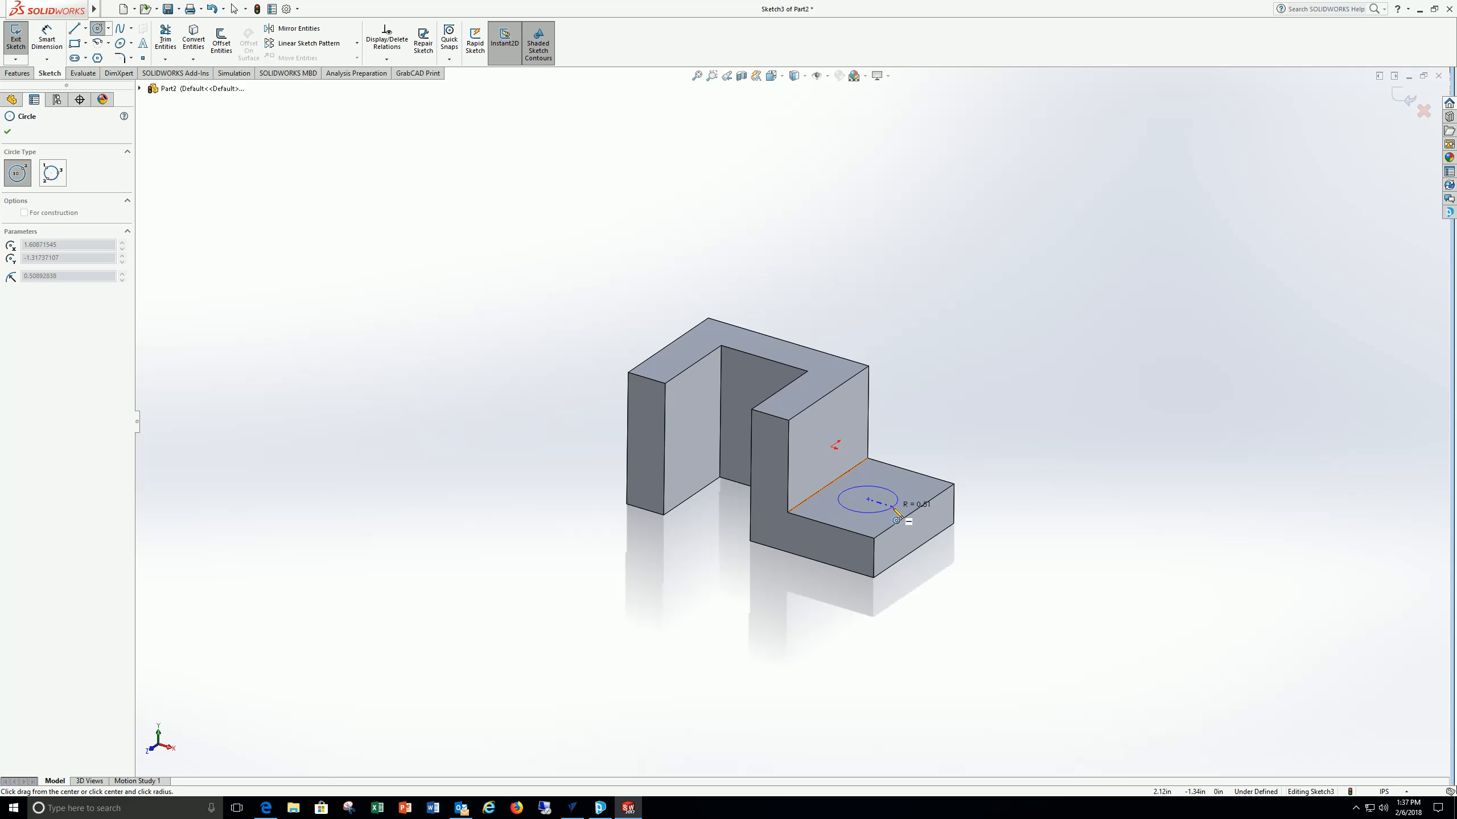
{"action": "left_click", "coordinate": [893, 507]}
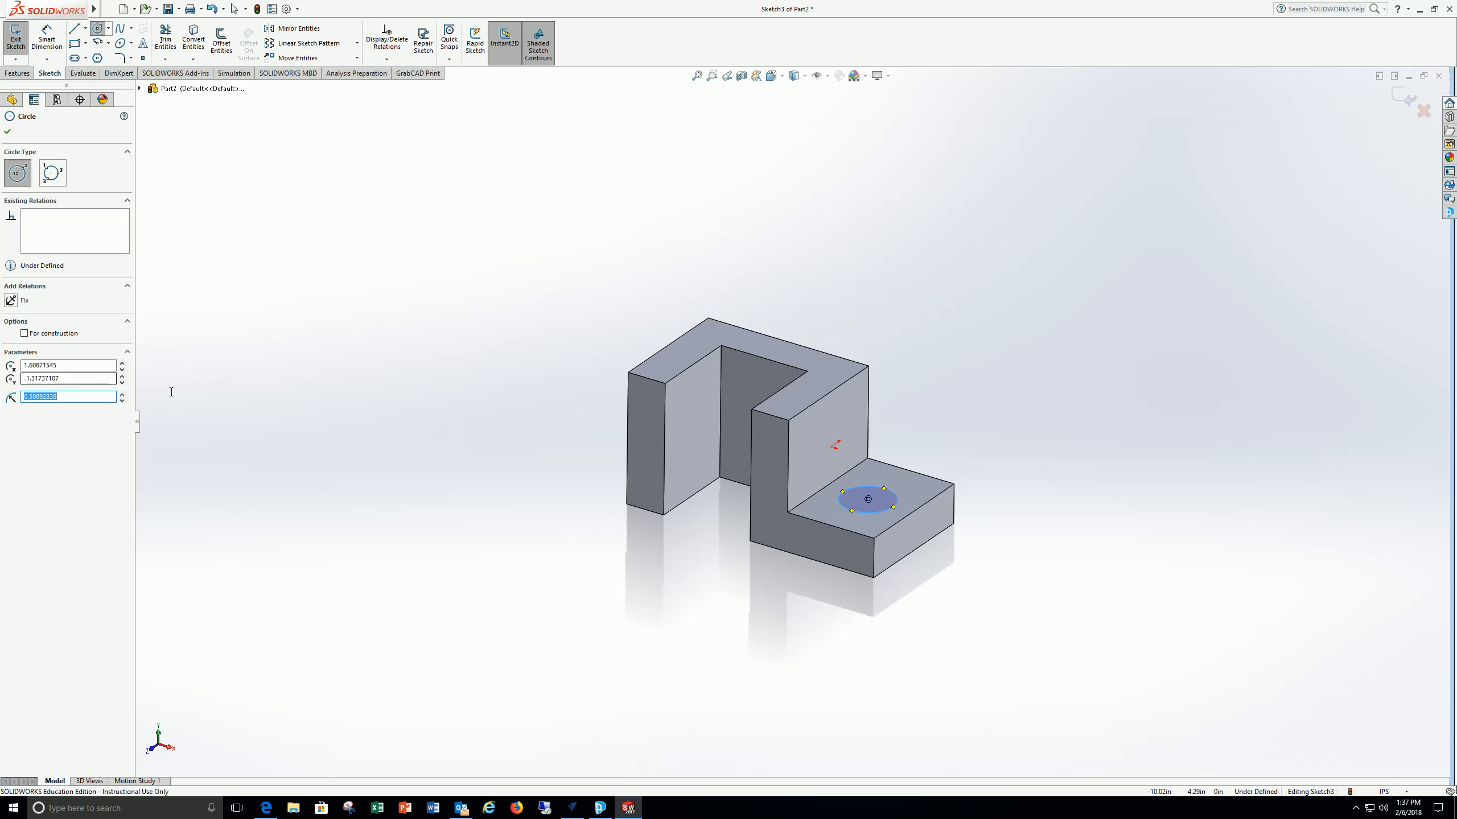
{"action": "type", "text": ".375"}
{"action": "key", "text": "Return"}
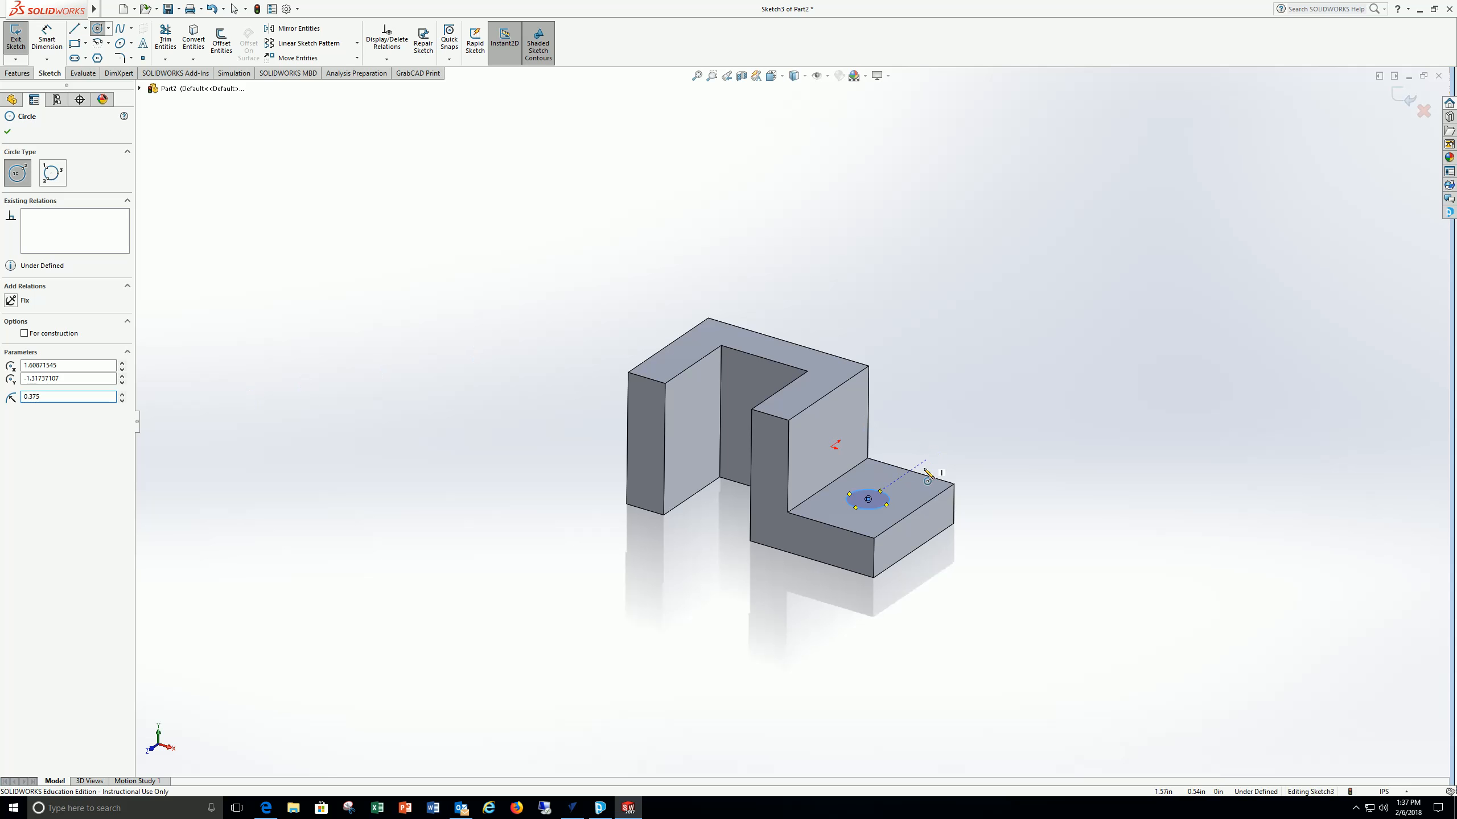
- Dimension the circle's center to 1.25 in from the rear short edge of the base's top face
{"action": "mouse_move", "coordinate": [933, 475]}
{"action": "middle_mouse_down"}
{"action": "mouse_move", "coordinate": [907, 501]}
{"action": "mouse_move", "coordinate": [901, 574]}
{"action": "mouse_move", "coordinate": [920, 575]}
{"action": "mouse_move", "coordinate": [917, 563]}
{"action": "middle_mouse_up"}
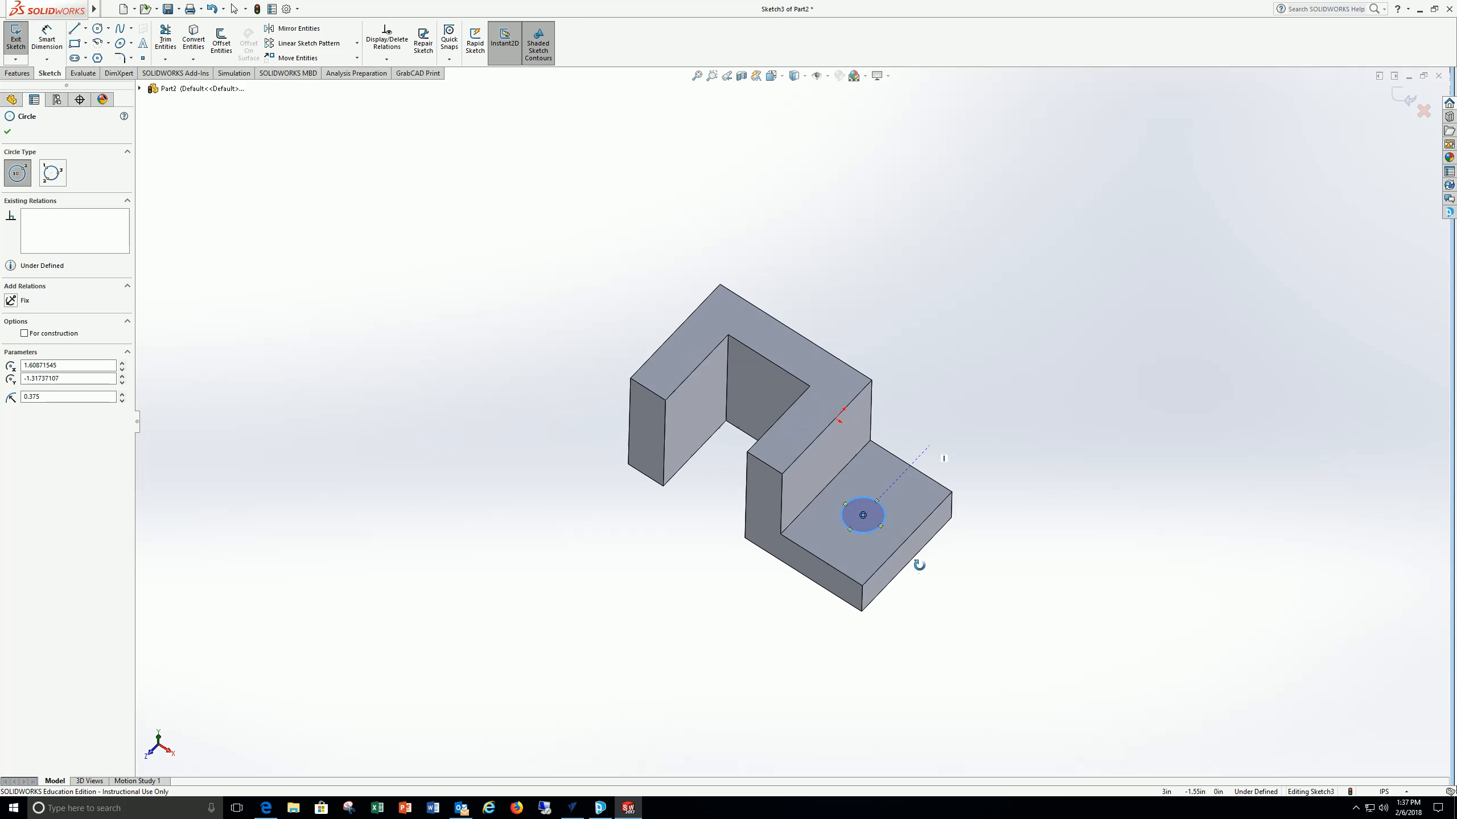
{"action": "left_click", "coordinate": [47, 37]}
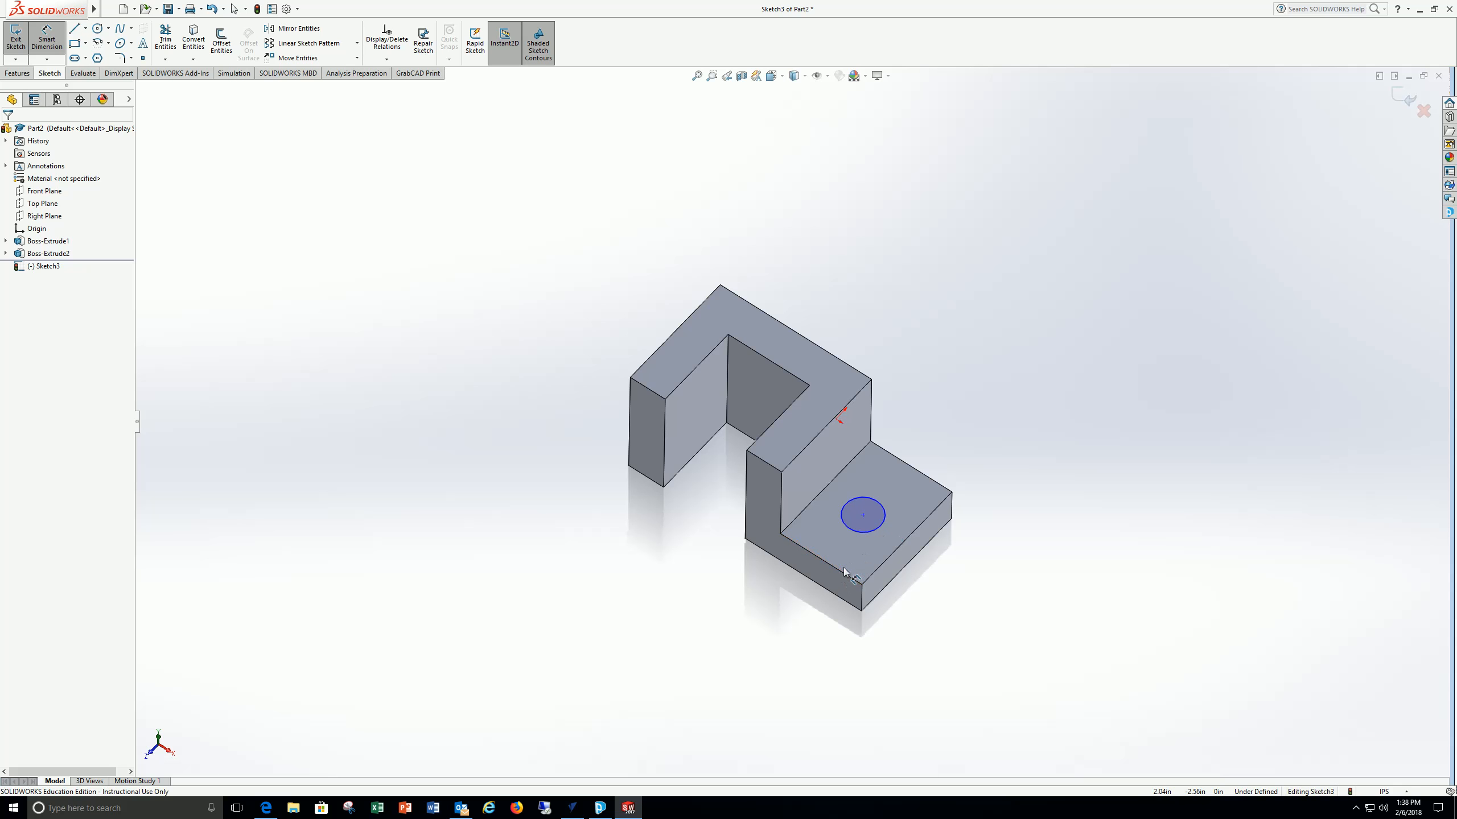
{"action": "left_click", "coordinate": [912, 468]}
{"action": "left_click", "coordinate": [864, 517]}
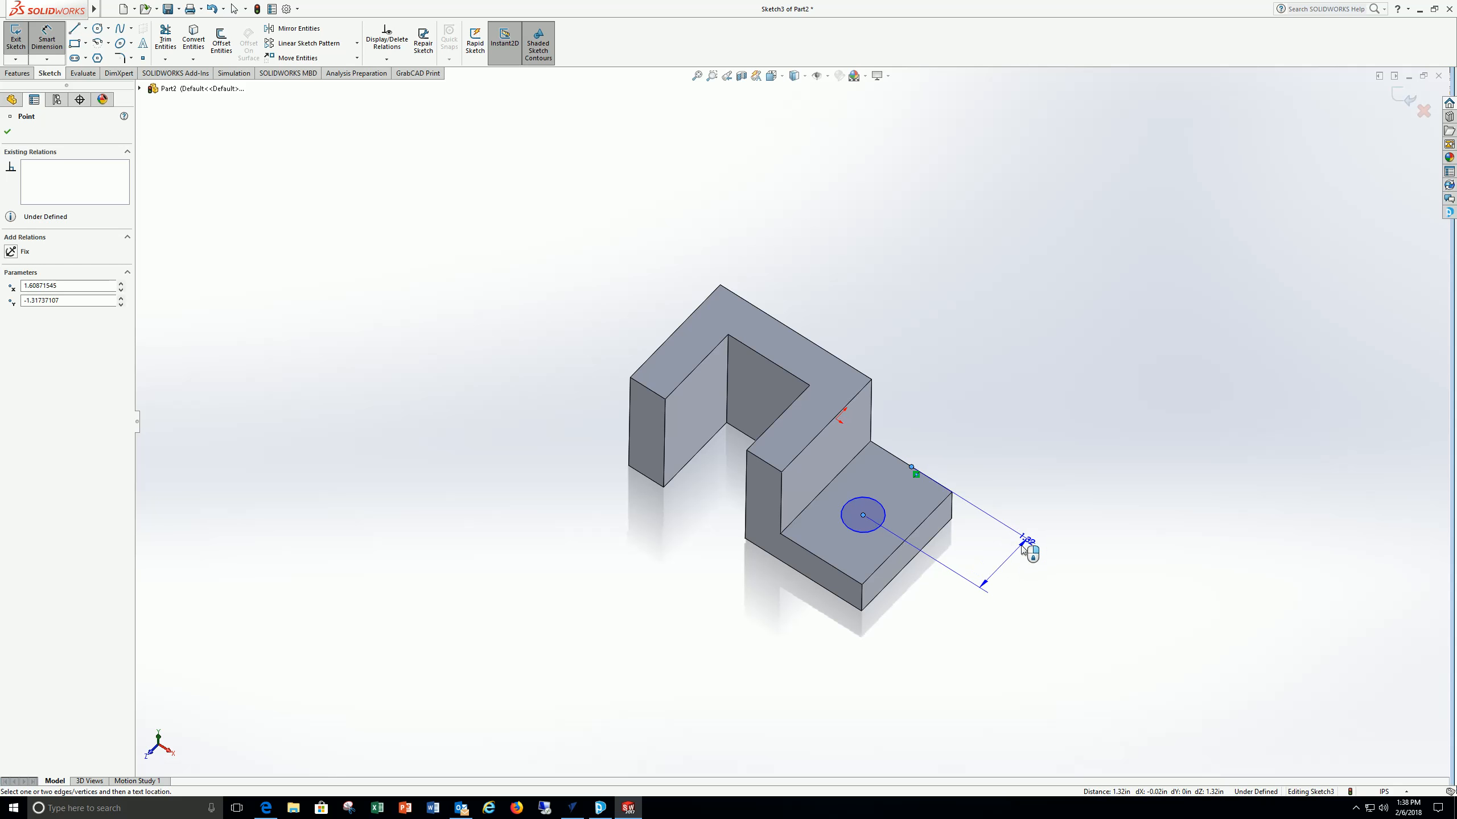
{"action": "left_click", "coordinate": [1042, 510]}
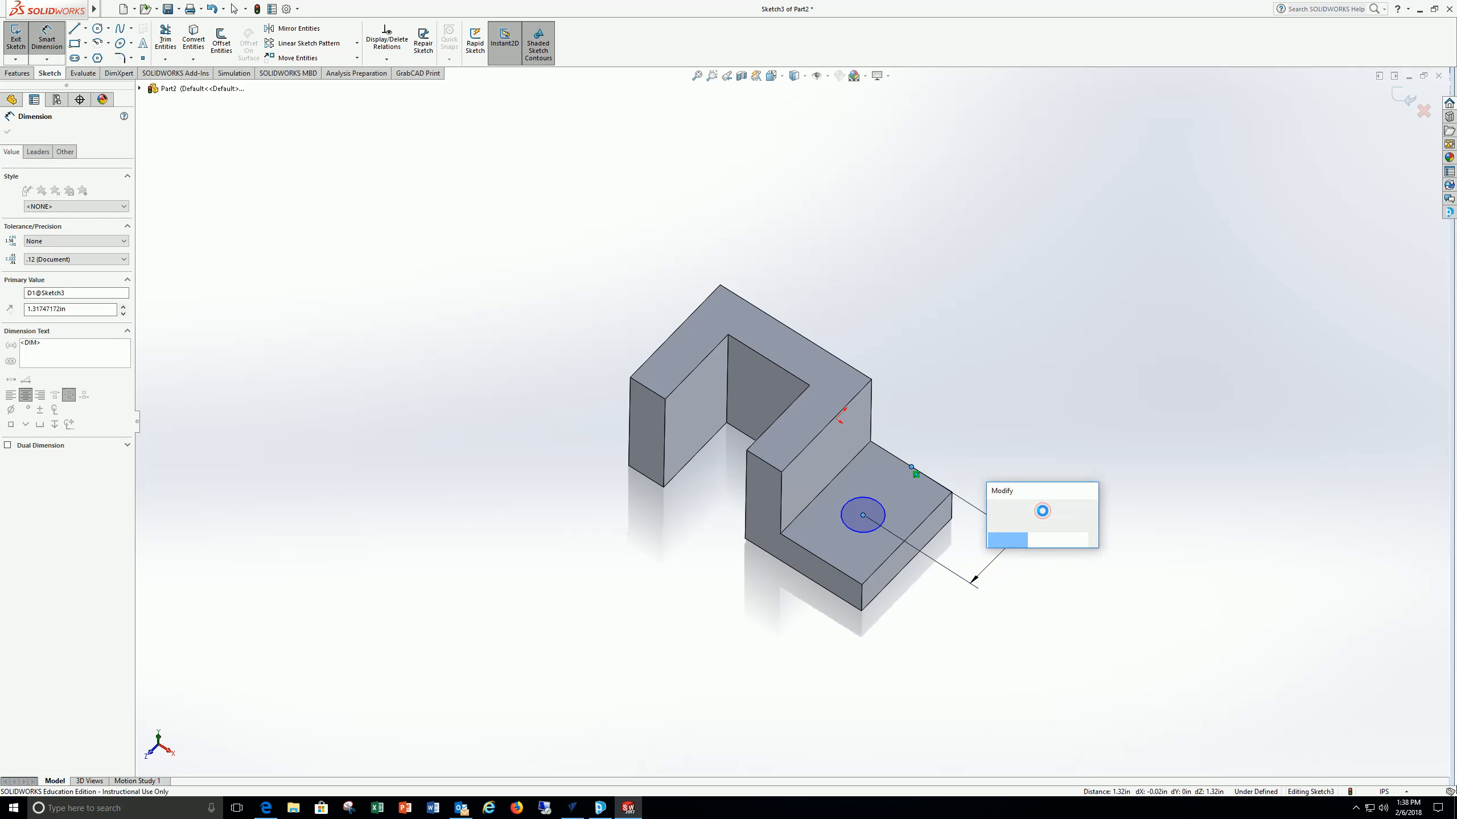
{"action": "type", "text": "1.25"}
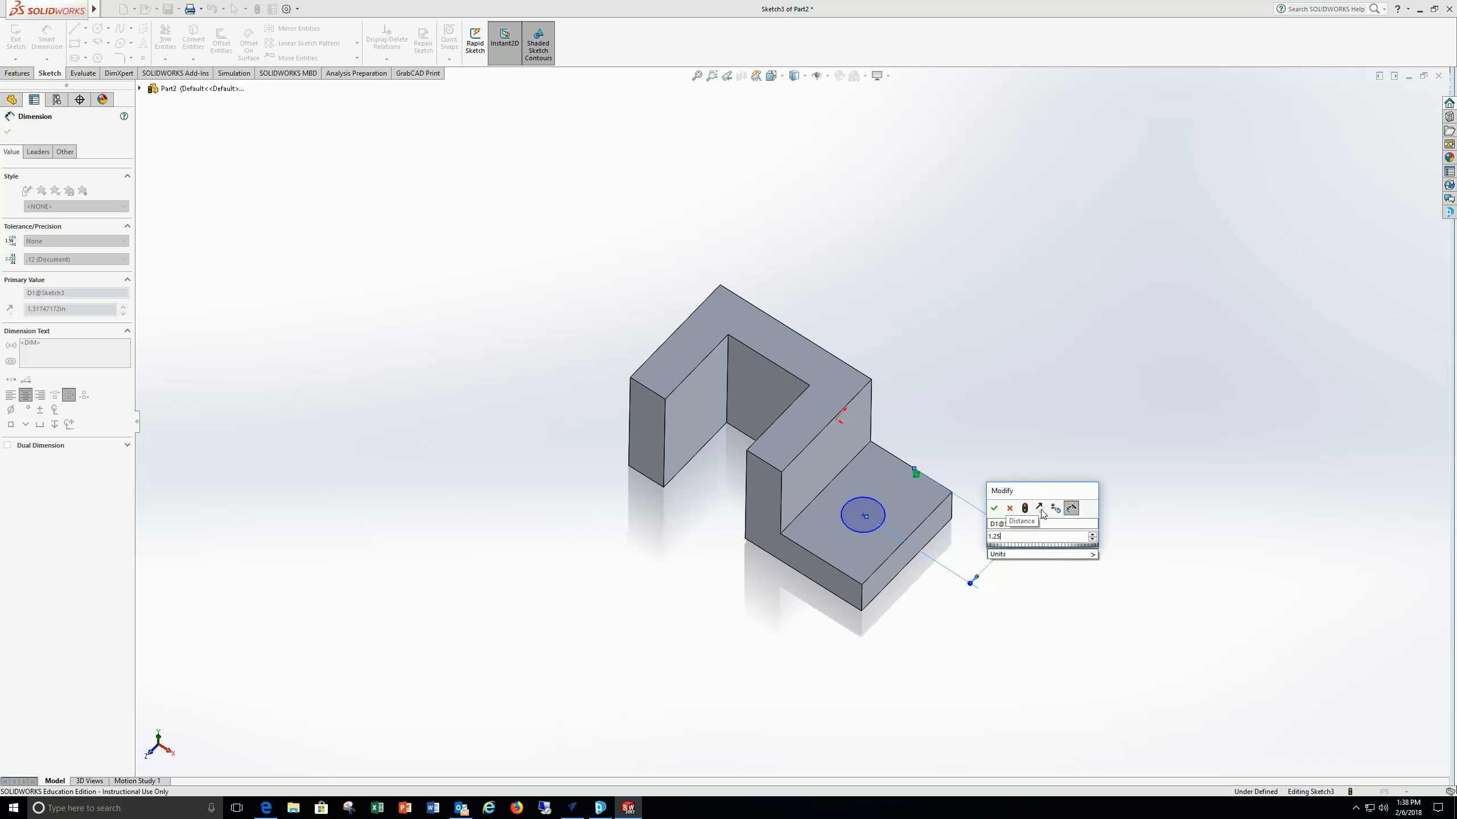
{"action": "key", "text": "Return"}
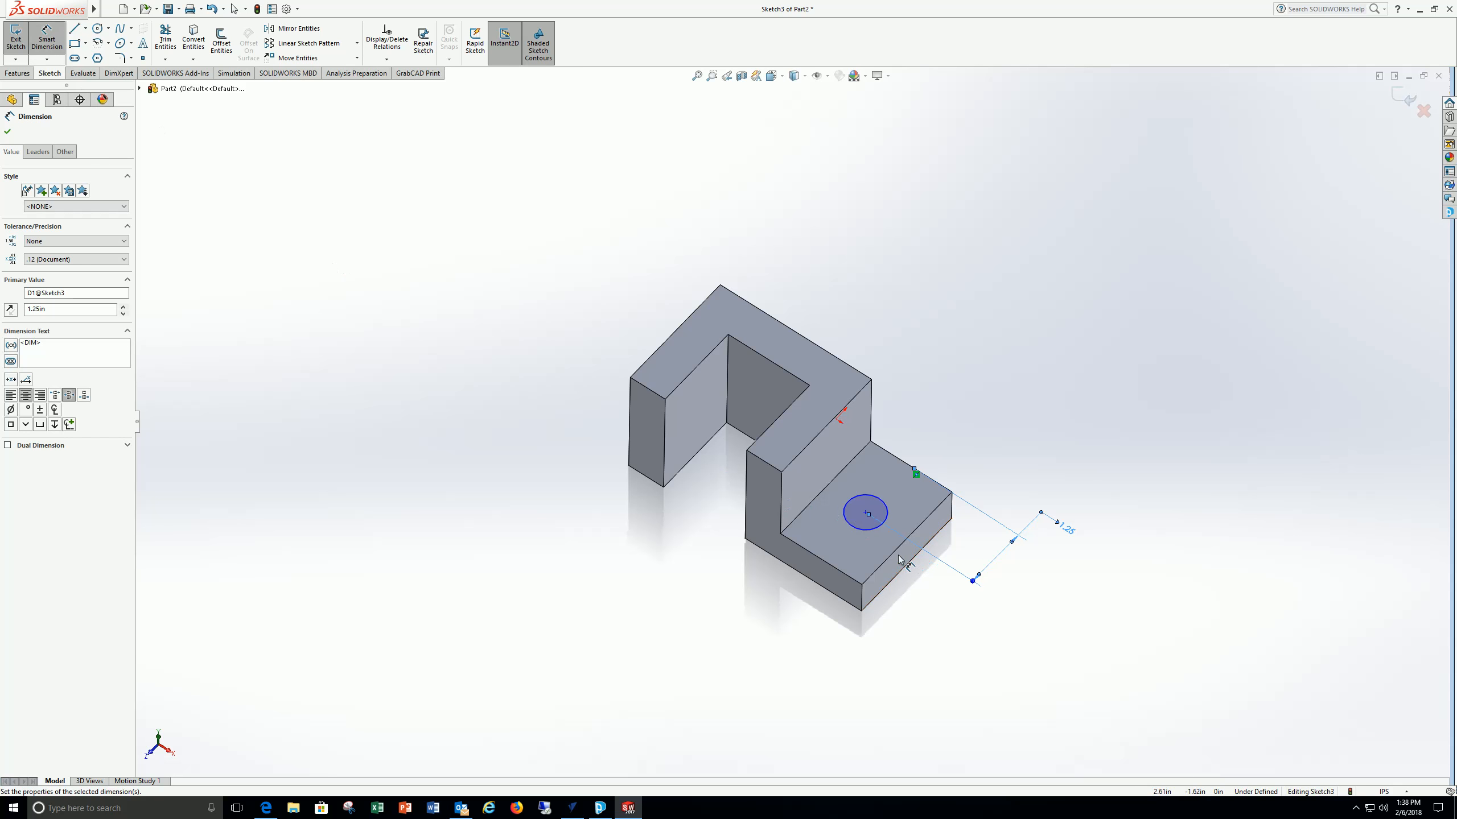
- Dimension the circle's center to 0.875 in from the base's outer long edge, opposite the upright wall
{"action": "left_click", "coordinate": [865, 513]}
{"action": "left_click", "coordinate": [965, 445]}
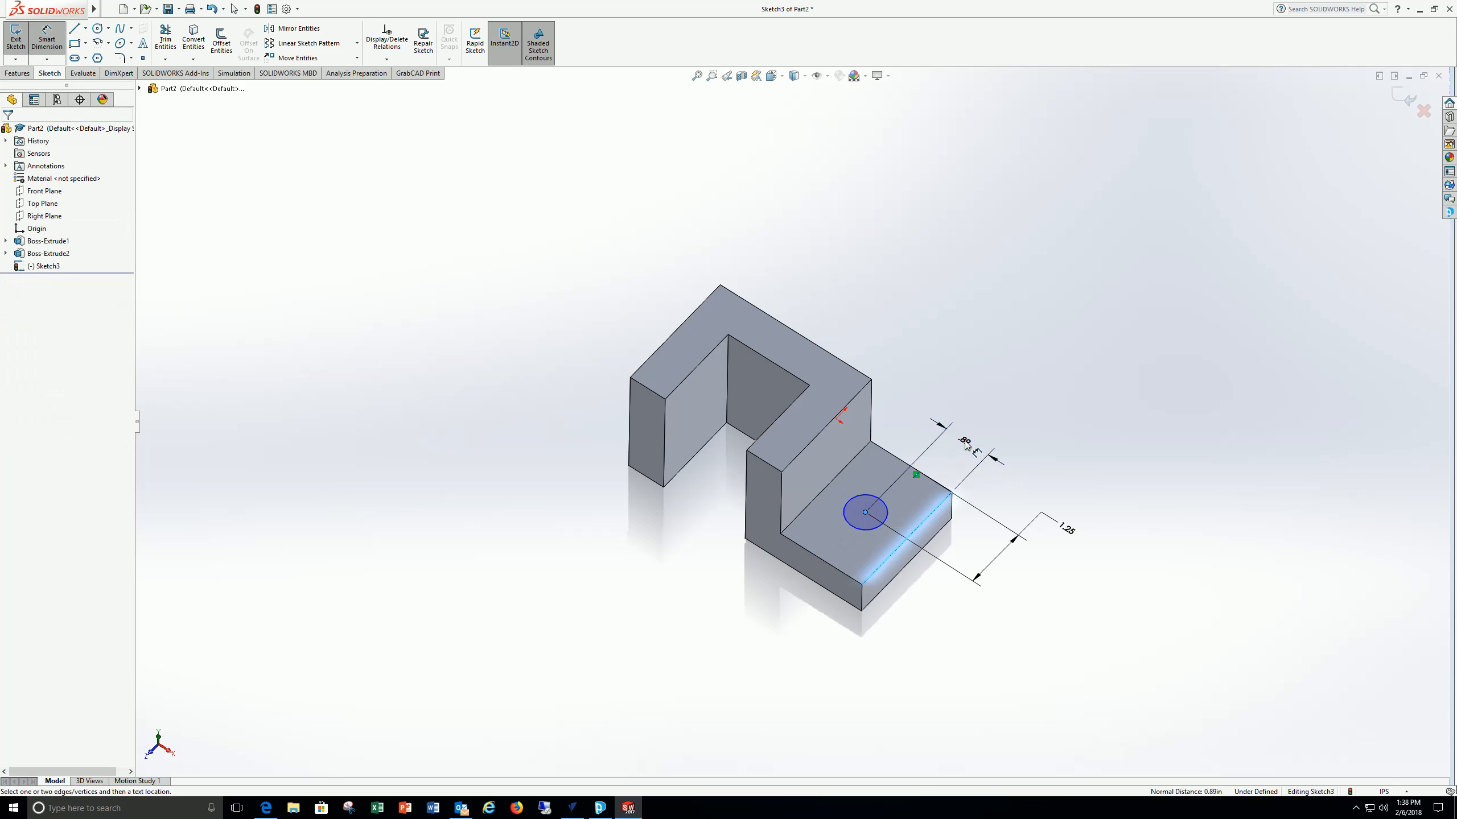
{"action": "type", "text": ".875"}
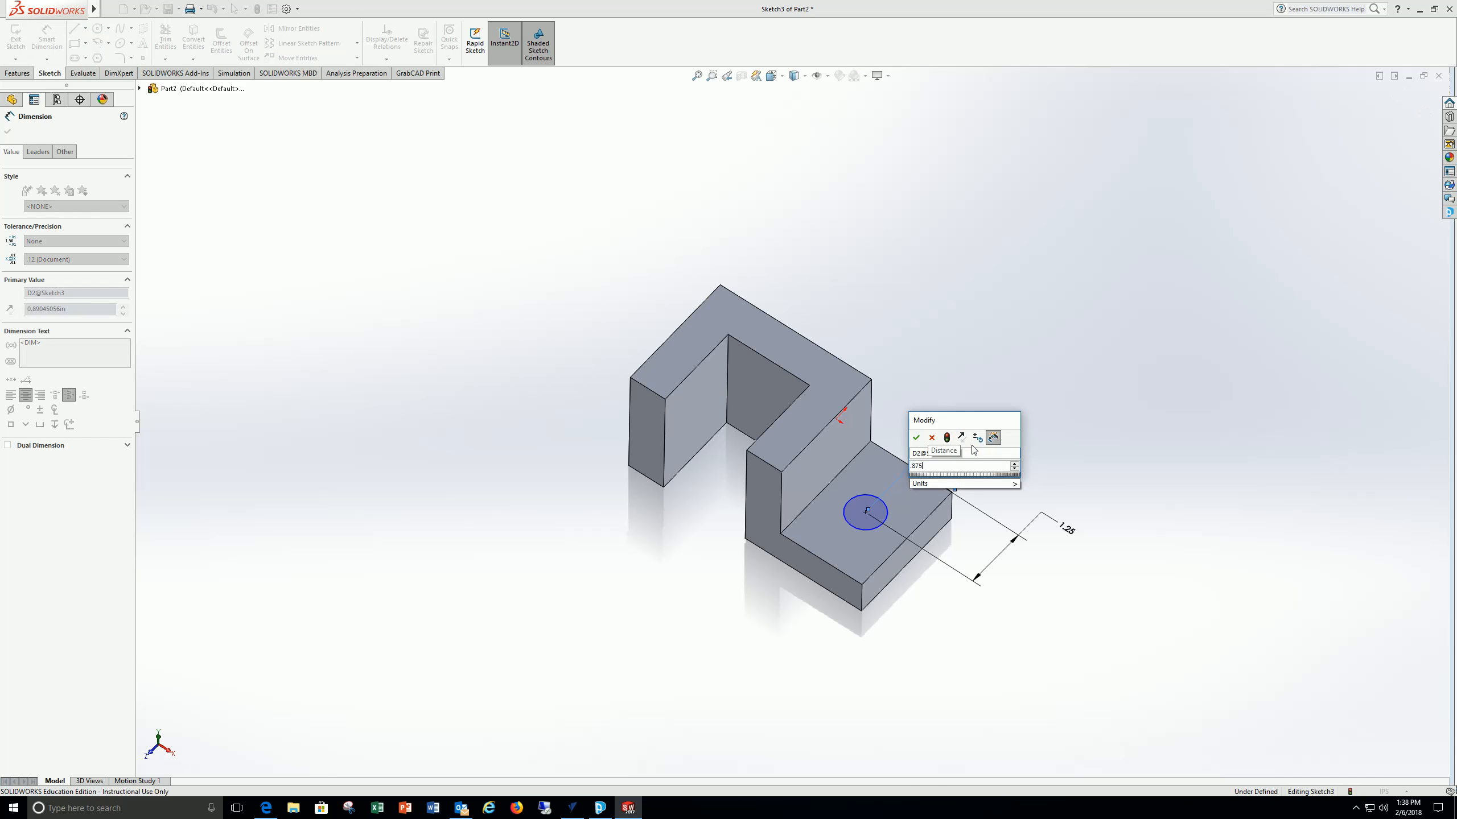
{"action": "key", "text": "Return"}
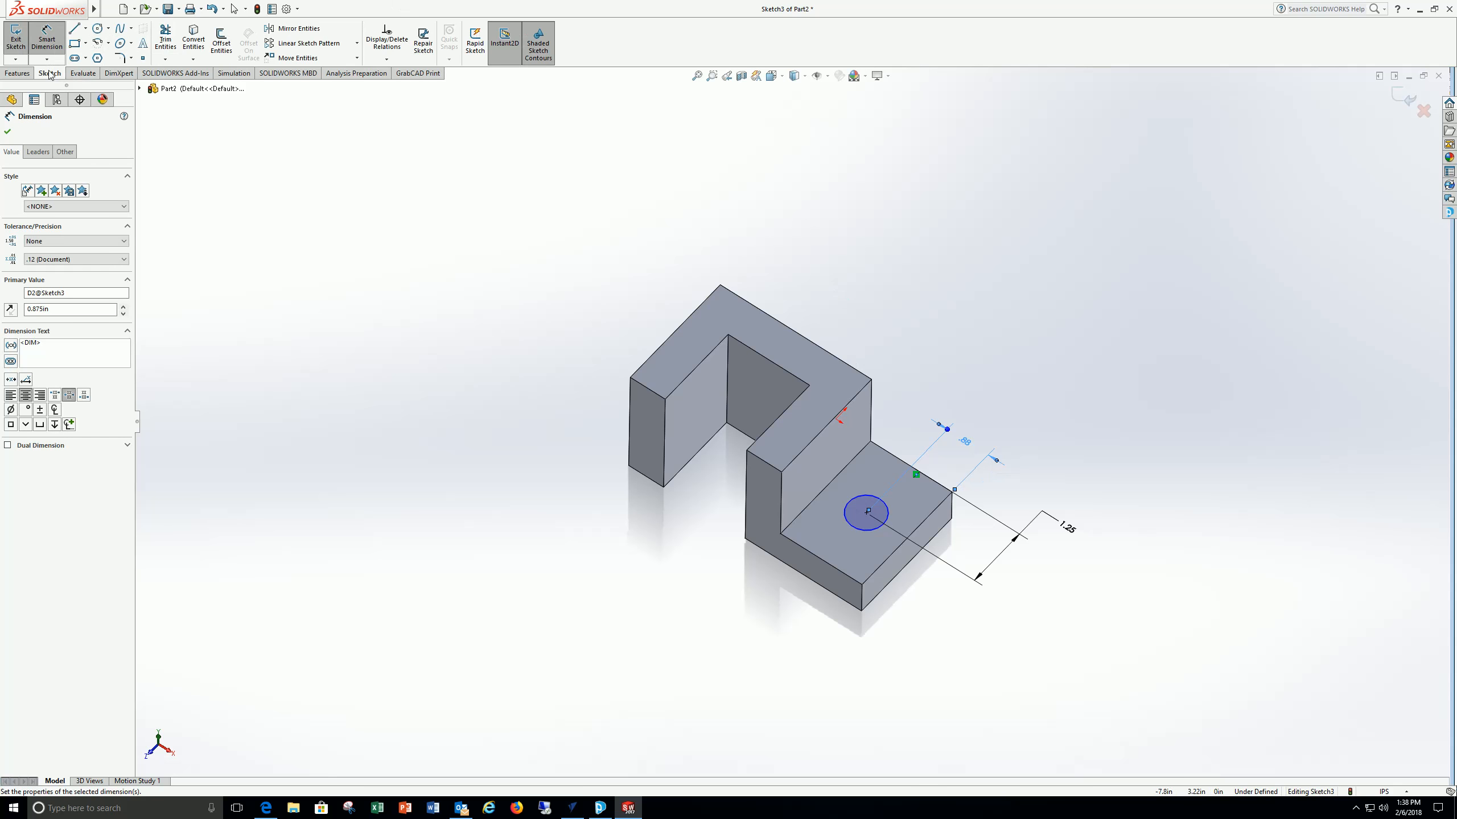
{"action": "left_click", "coordinate": [8, 133]}
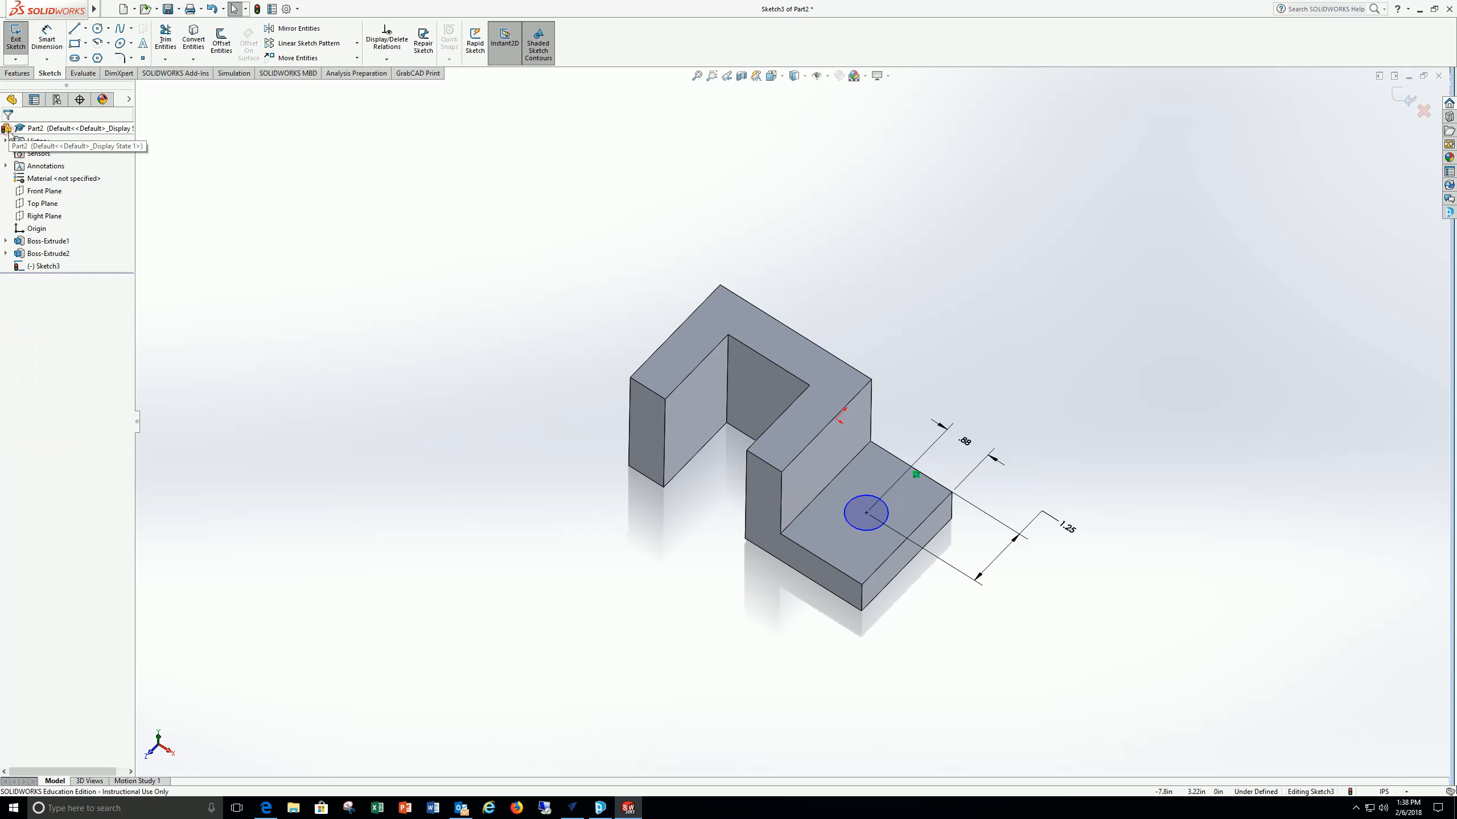
- Cut the circle on the low base 2.5 in deep, blind, to make a hole through the base
{"action": "left_click", "coordinate": [17, 38]}
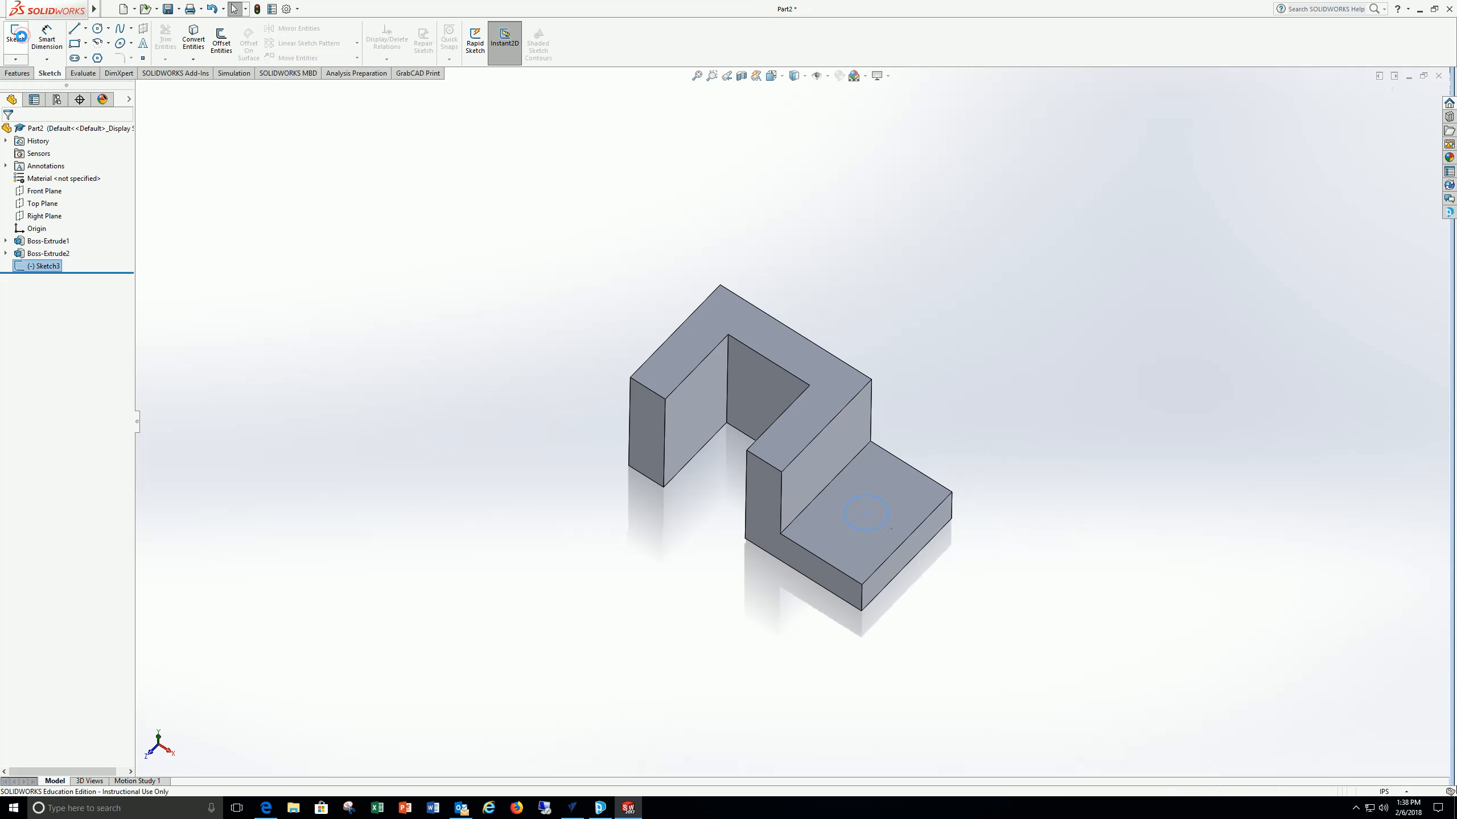
{"action": "left_click", "coordinate": [17, 73]}
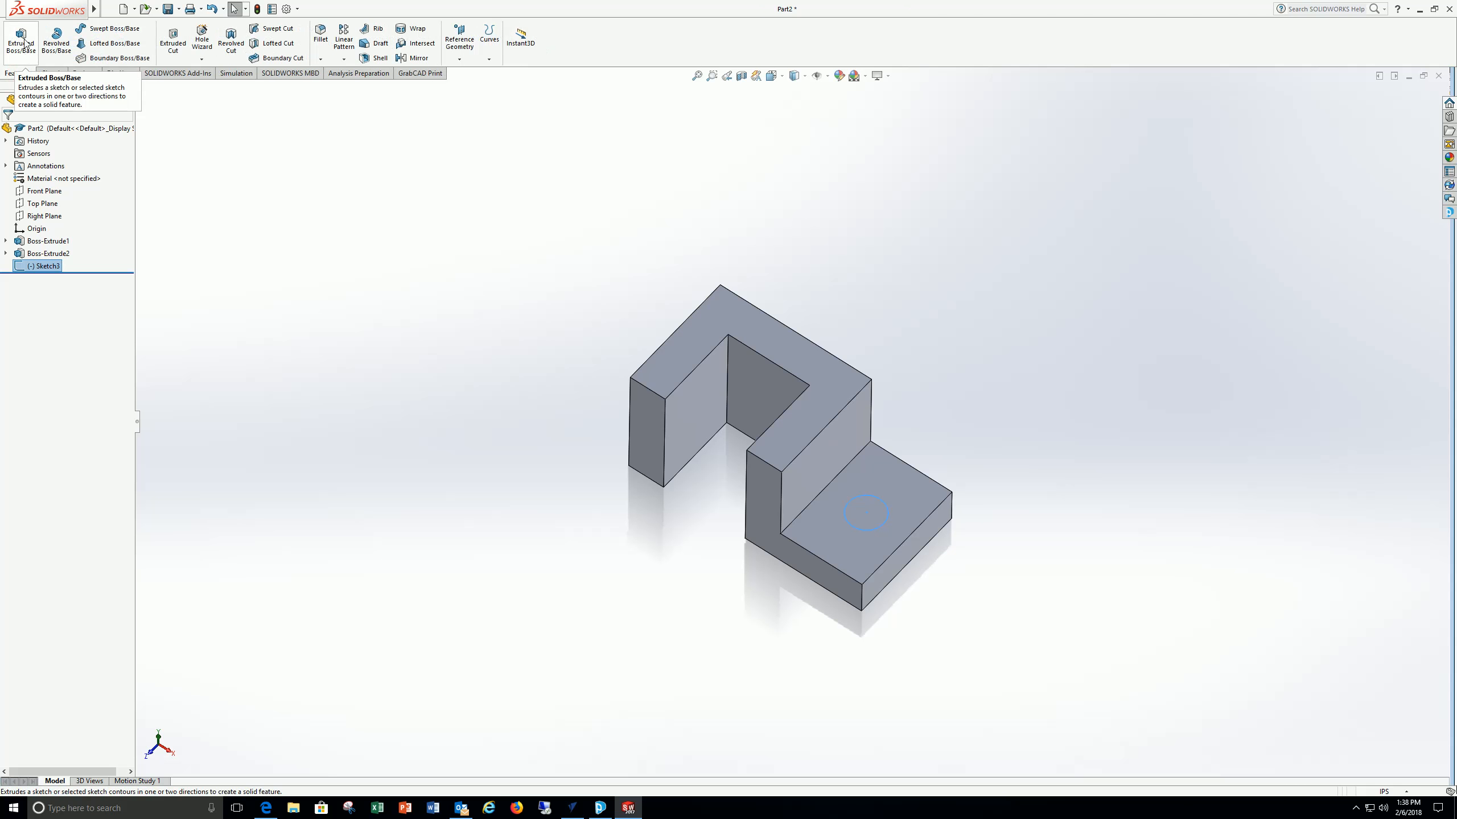
{"action": "left_click", "coordinate": [175, 45]}
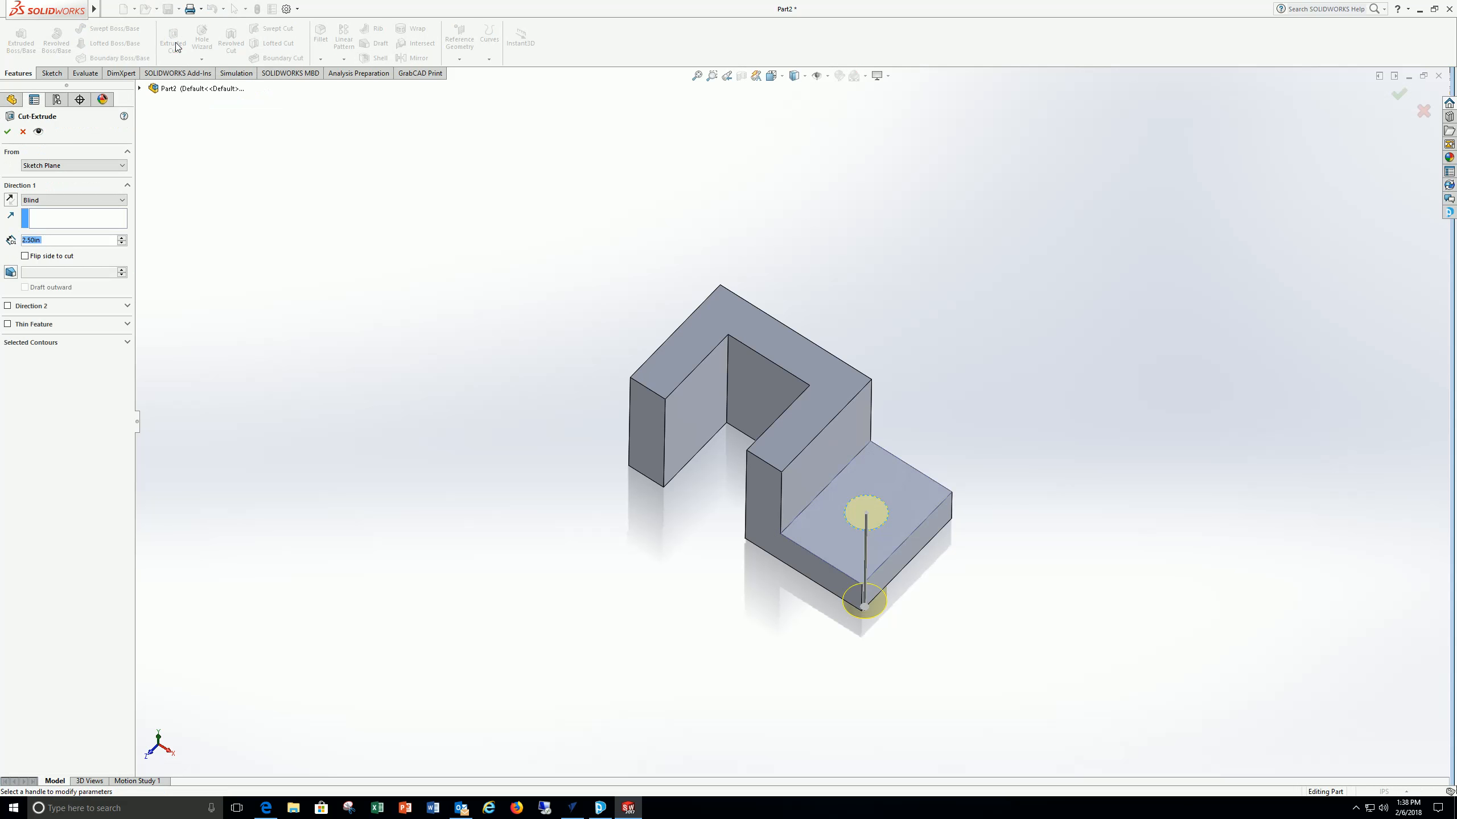
{"action": "middle_click_drag", "start_coordinate": [917, 432], "coordinate": [869, 350]}
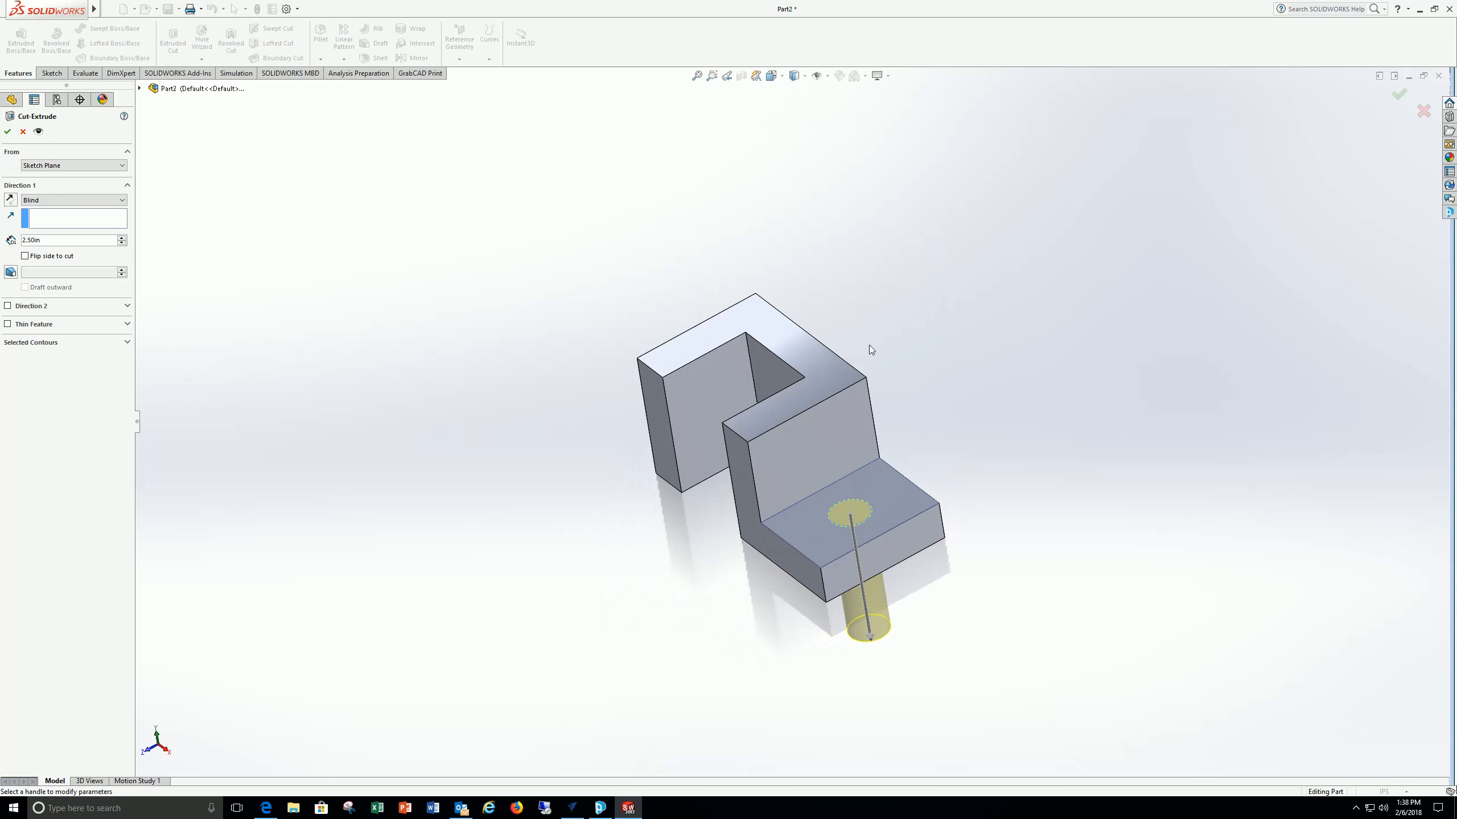
{"action": "left_click", "coordinate": [7, 131]}
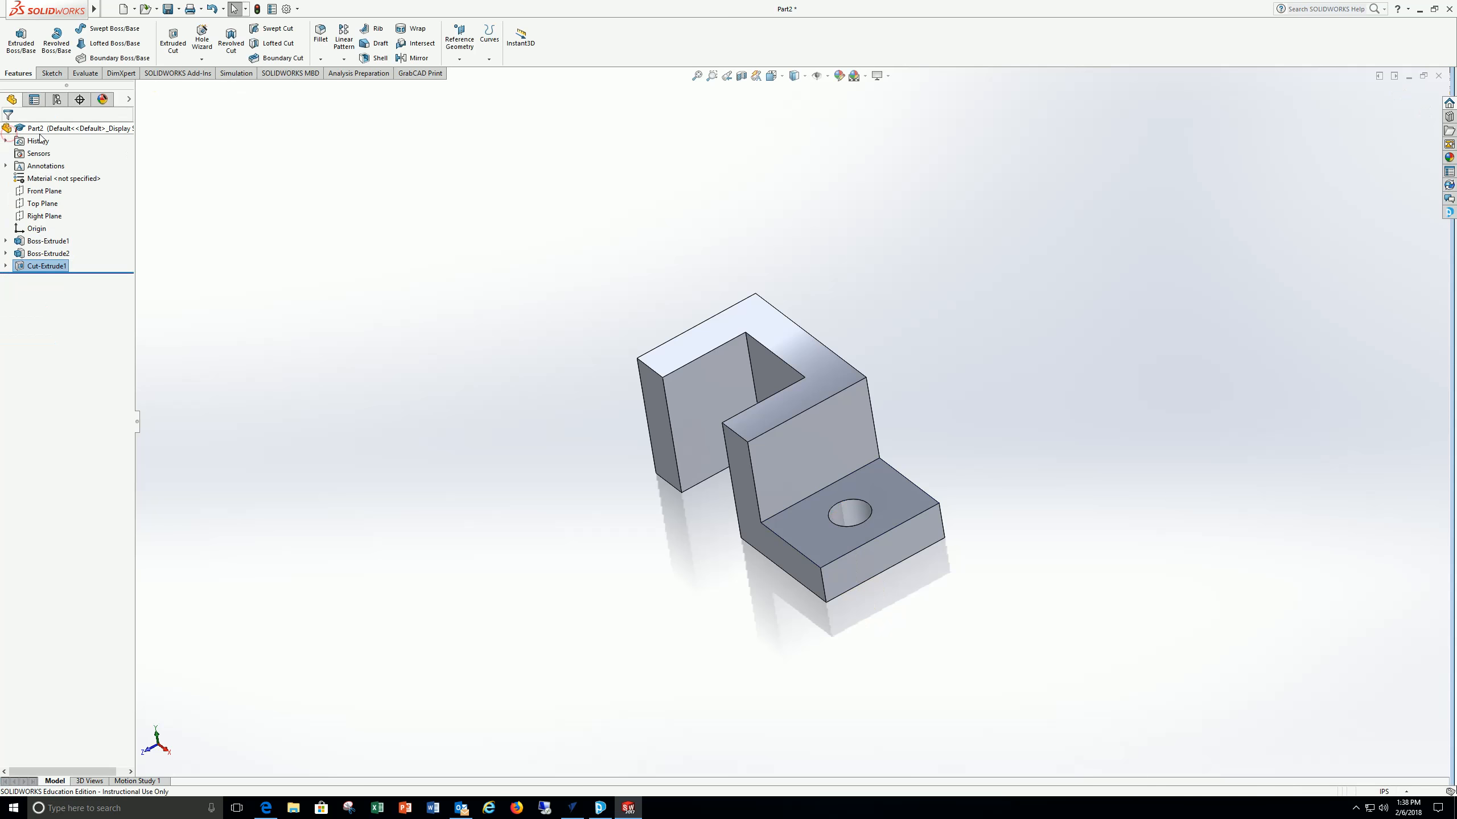
{"action": "middle_click_drag", "start_coordinate": [1123, 449], "coordinate": [1117, 418]}
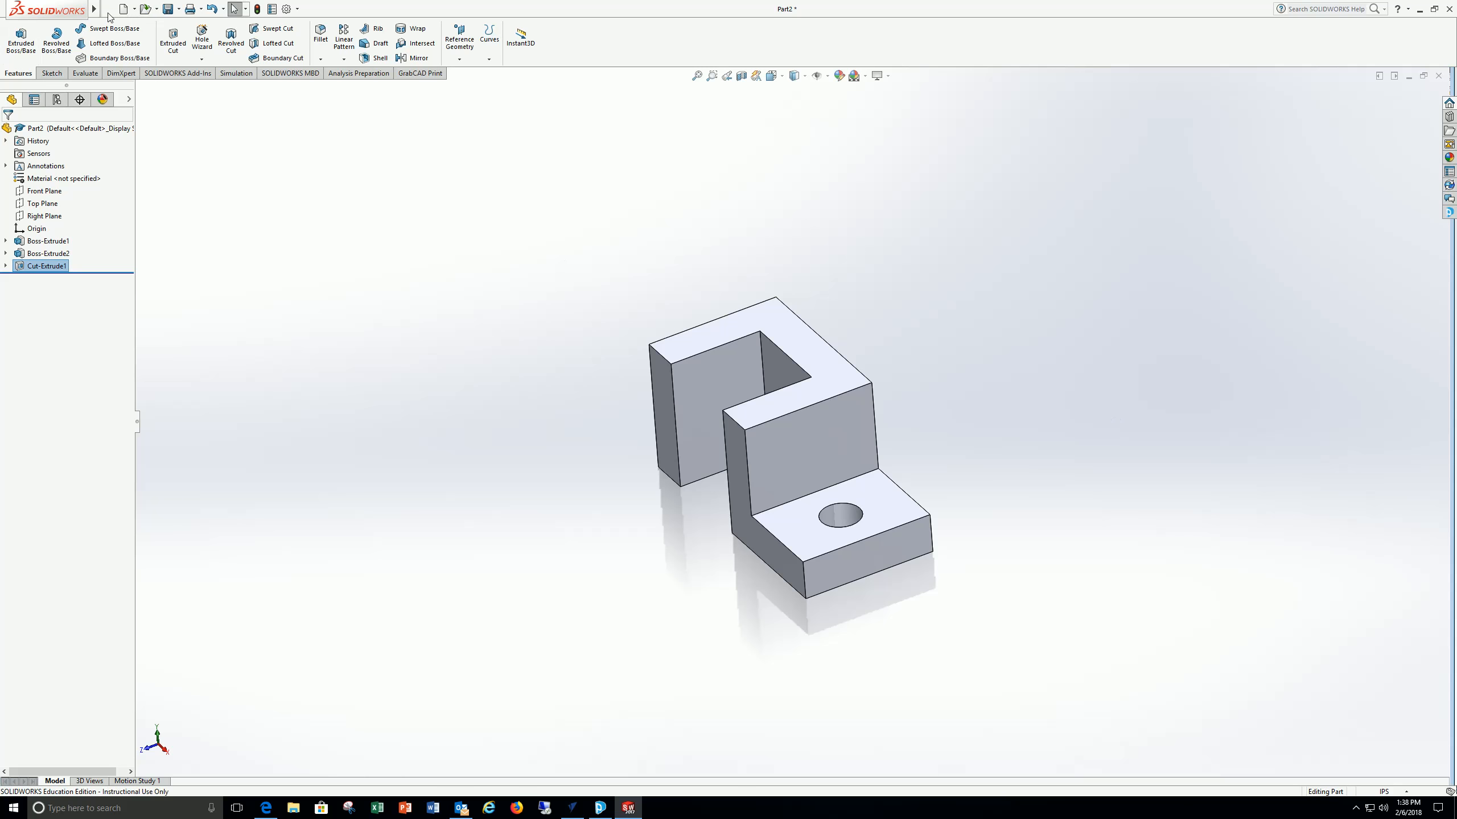
- Save the part on the Desktop under the file name Chapter 2.0
{"action": "left_click", "coordinate": [107, 9]}
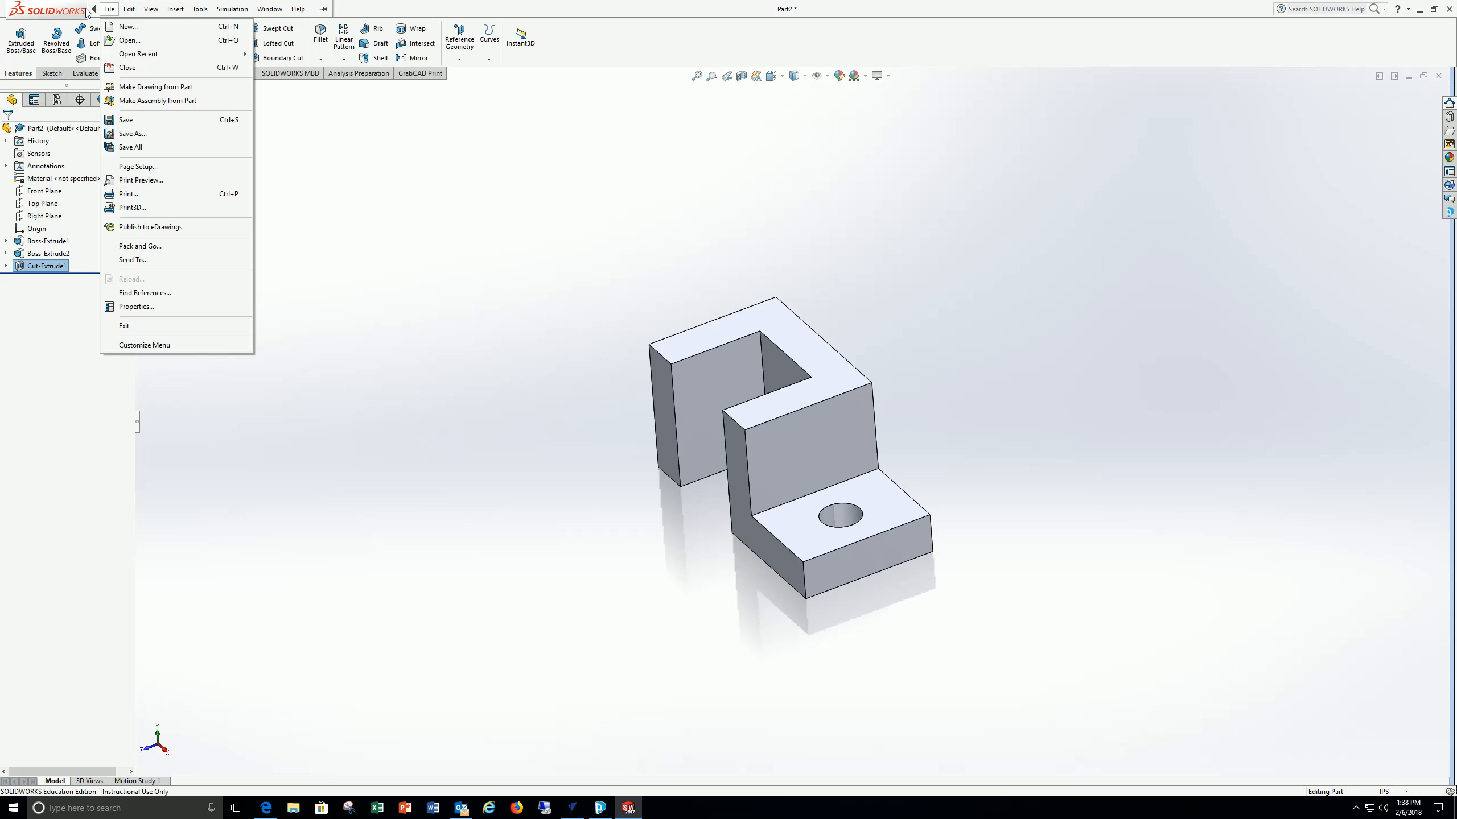
{"action": "left_click", "coordinate": [136, 134]}
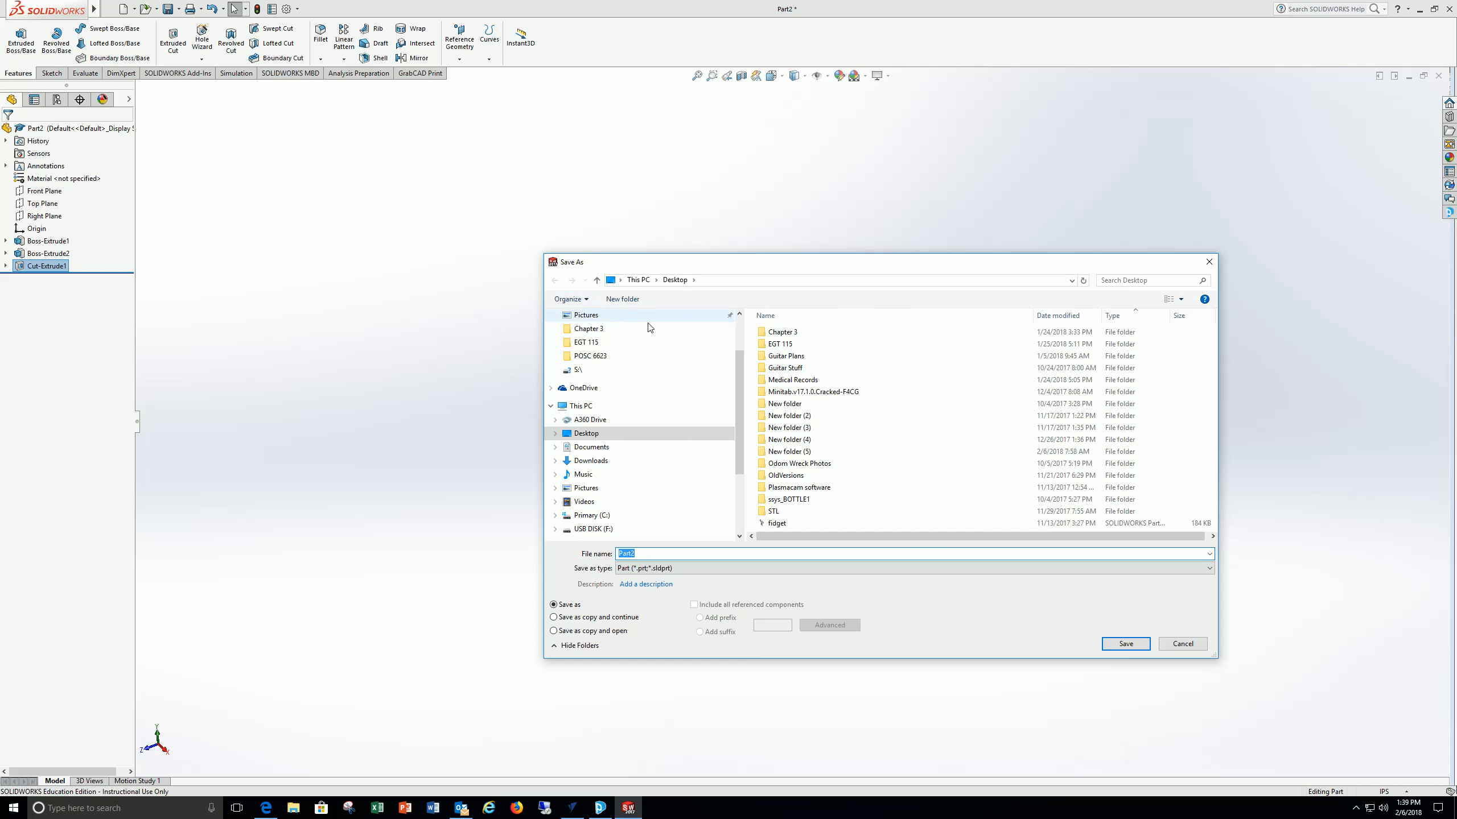
{"action": "type", "text": "Chapter"}
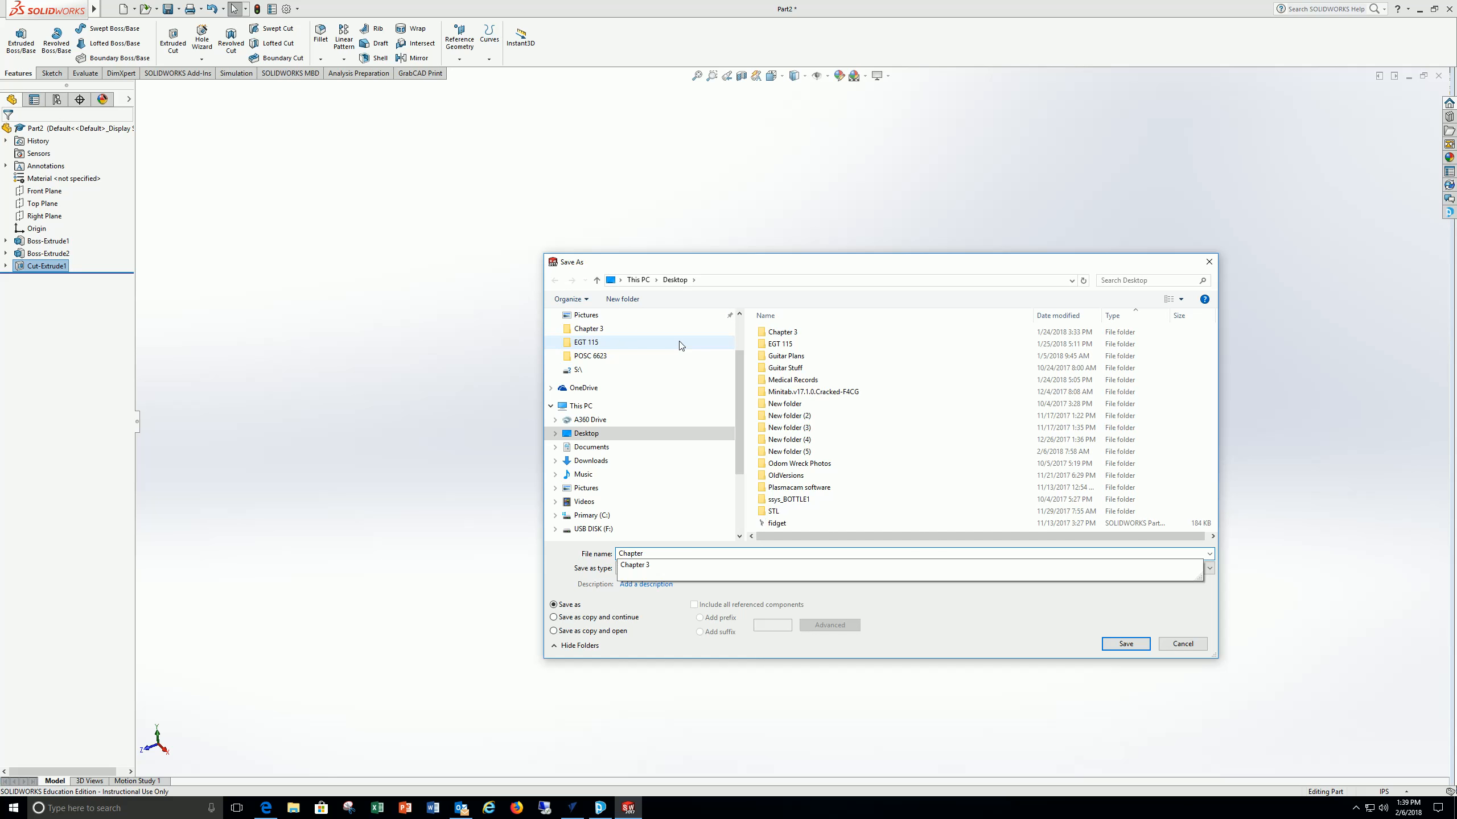
{"action": "type", "text": " 2.0"}
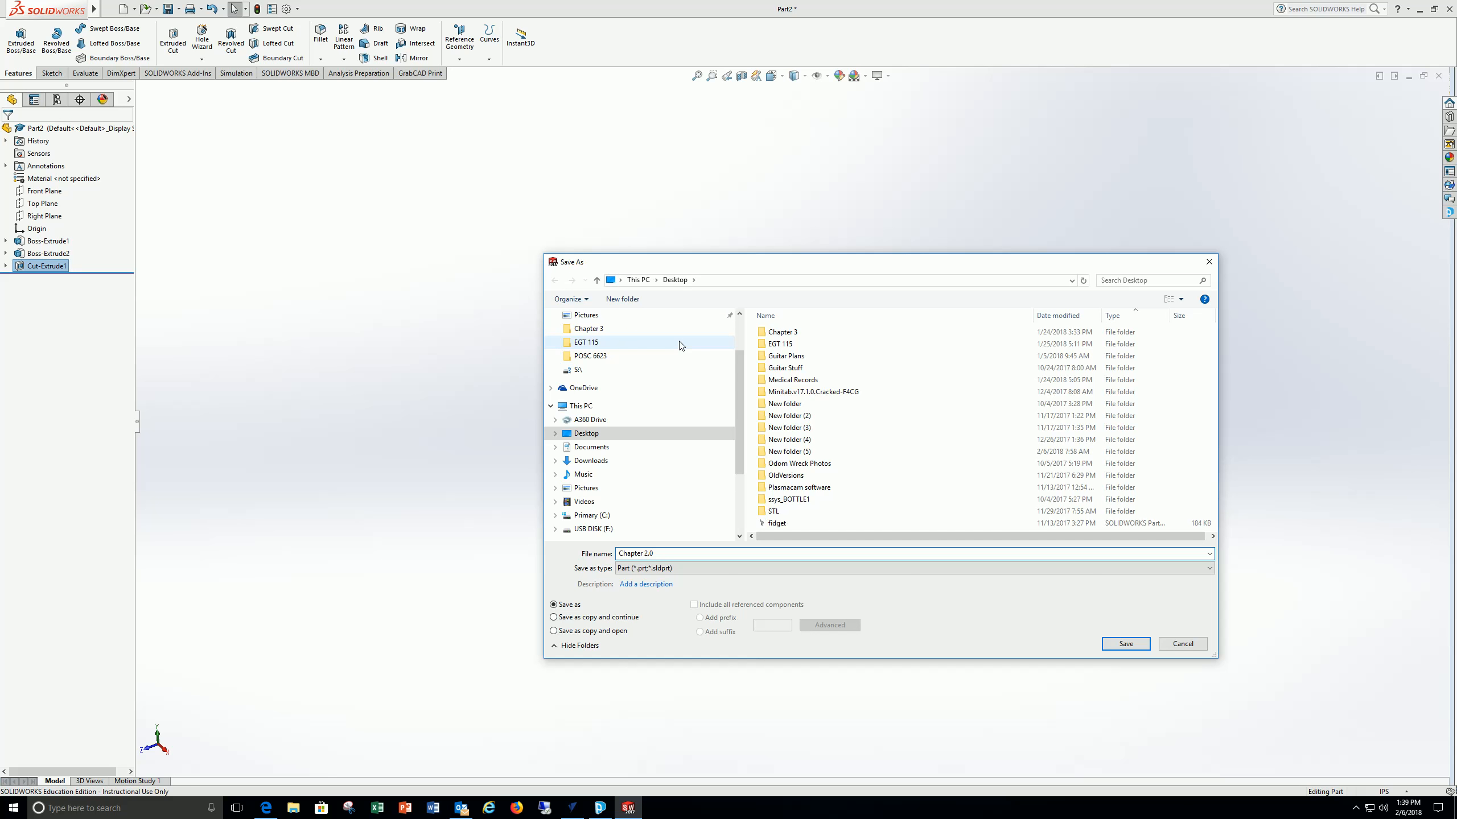
{"action": "left_click", "coordinate": [1124, 643]}
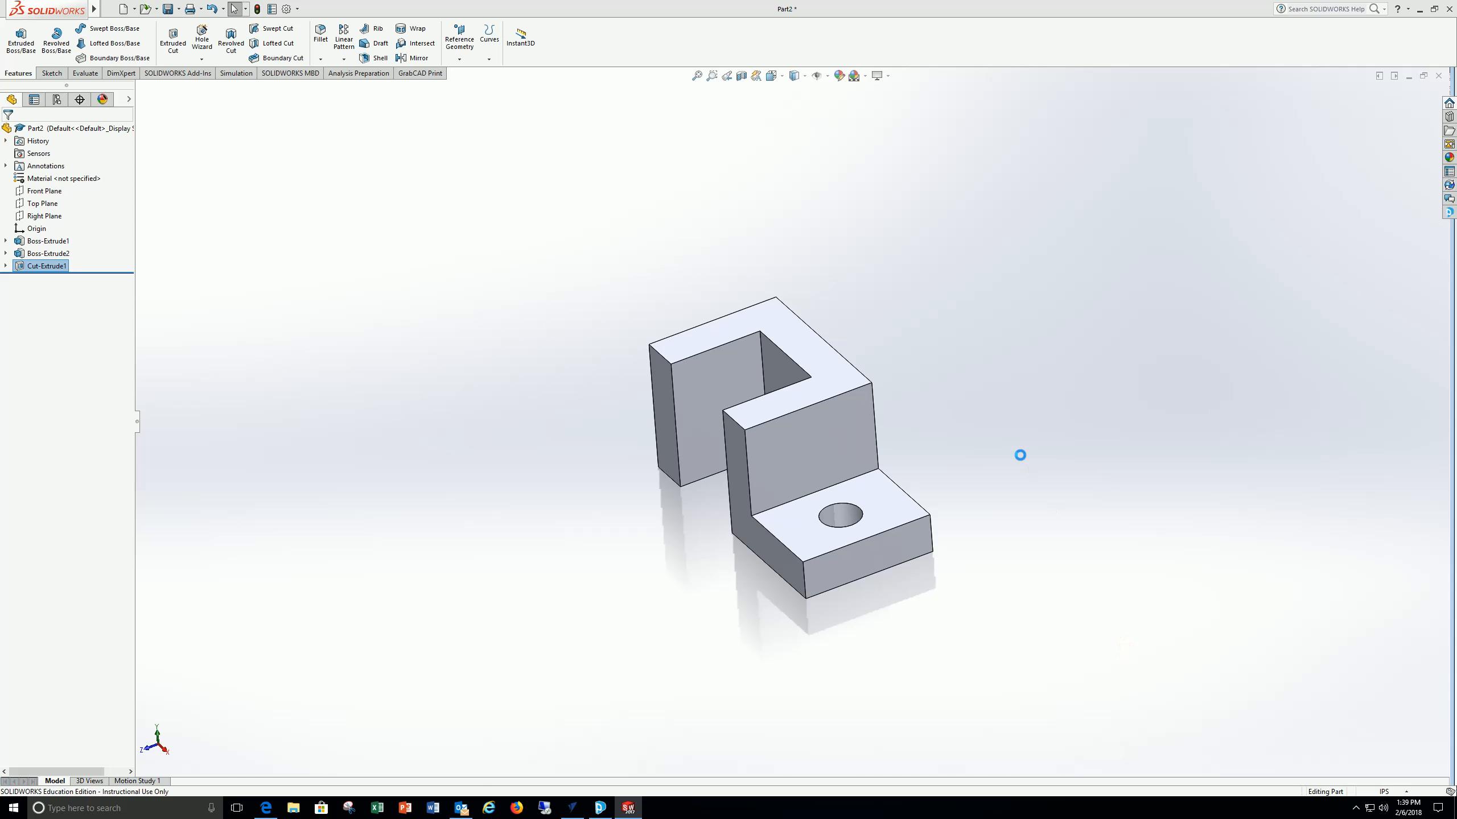
- Create a new drawing document for the saved part
{"action": "middle_click_drag", "start_coordinate": [803, 465], "coordinate": [794, 412]}
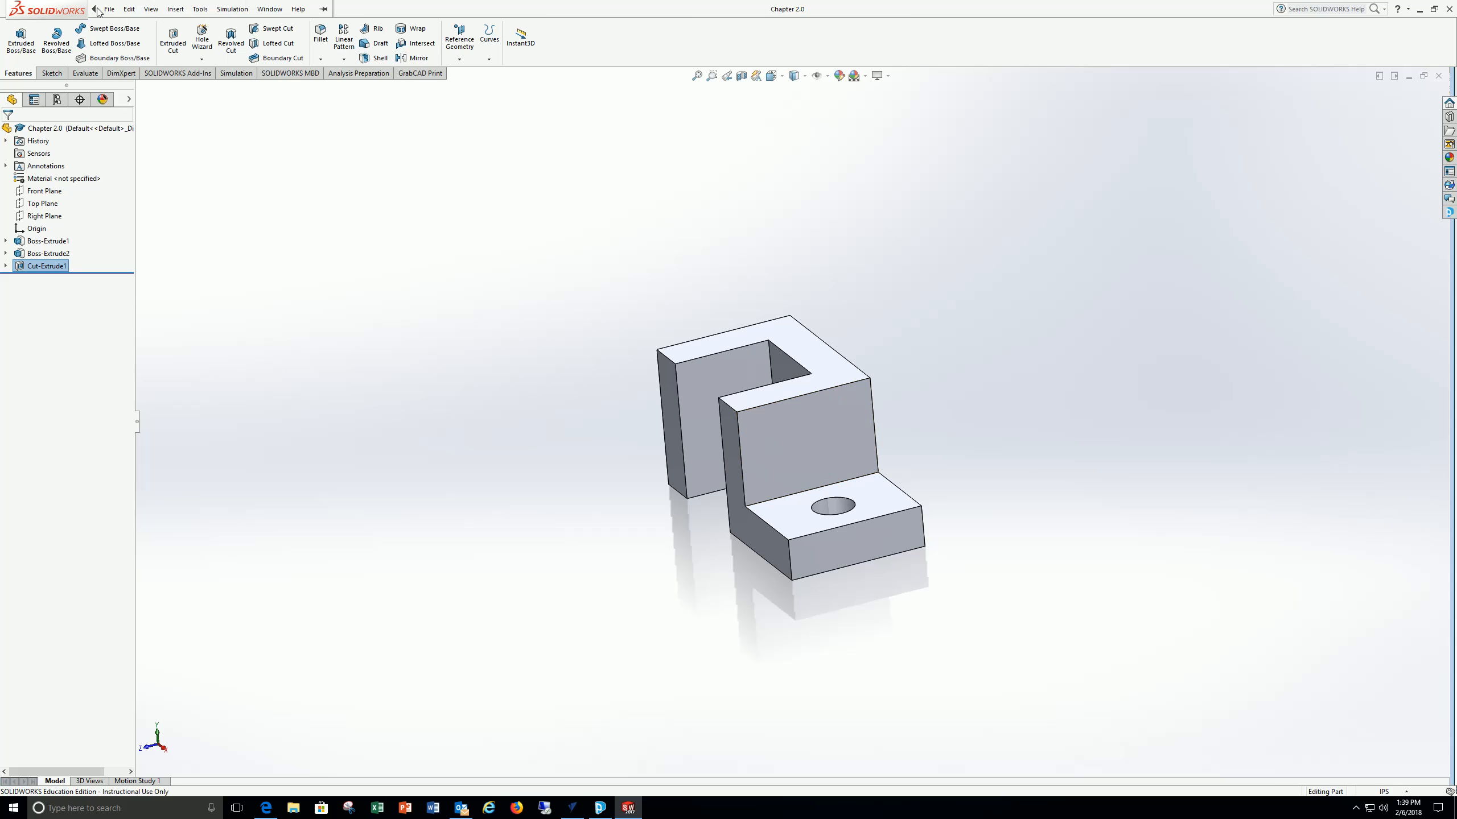
{"action": "left_click", "coordinate": [108, 9]}
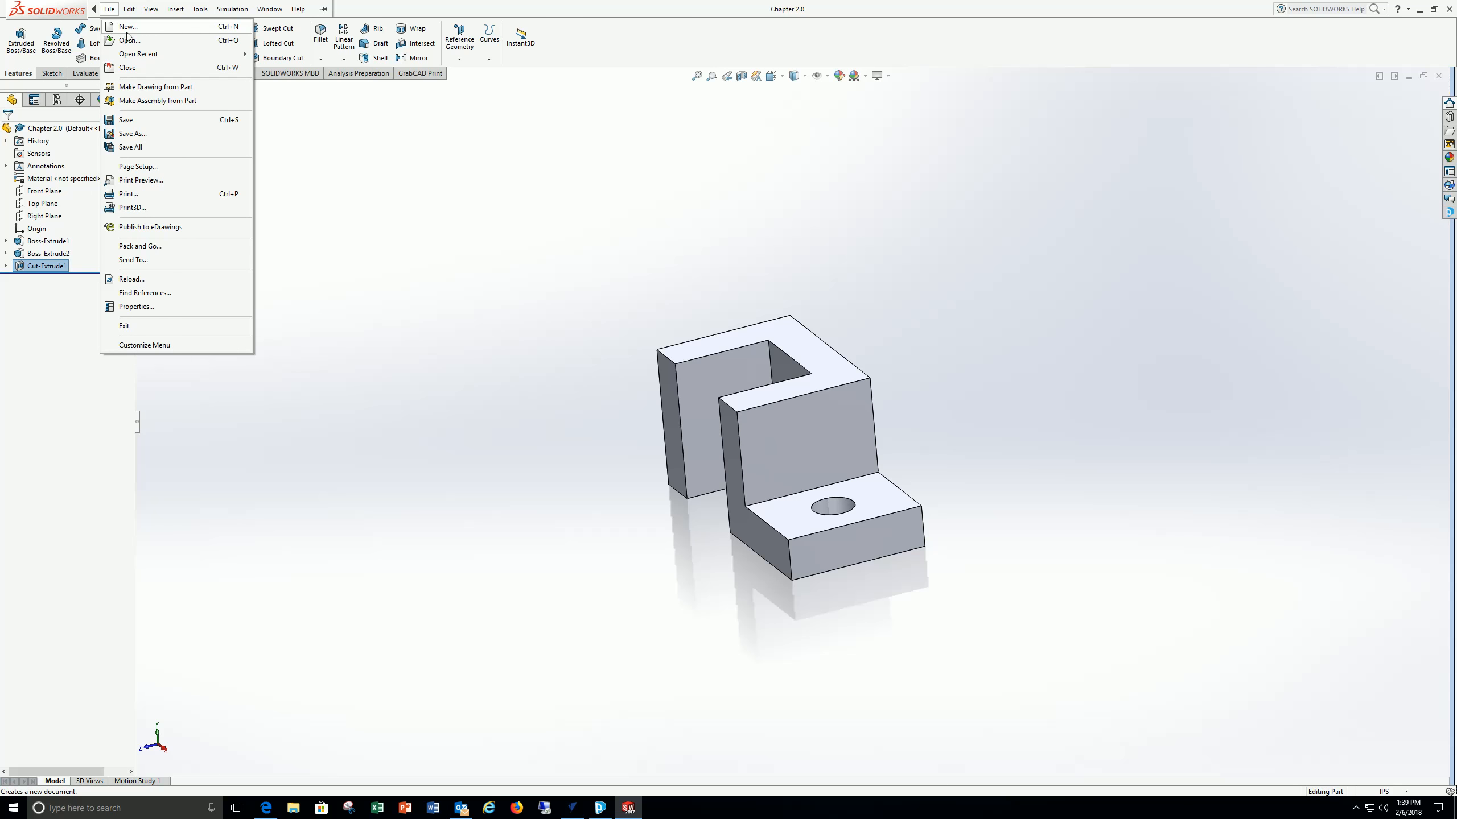
{"action": "left_click", "coordinate": [127, 29]}
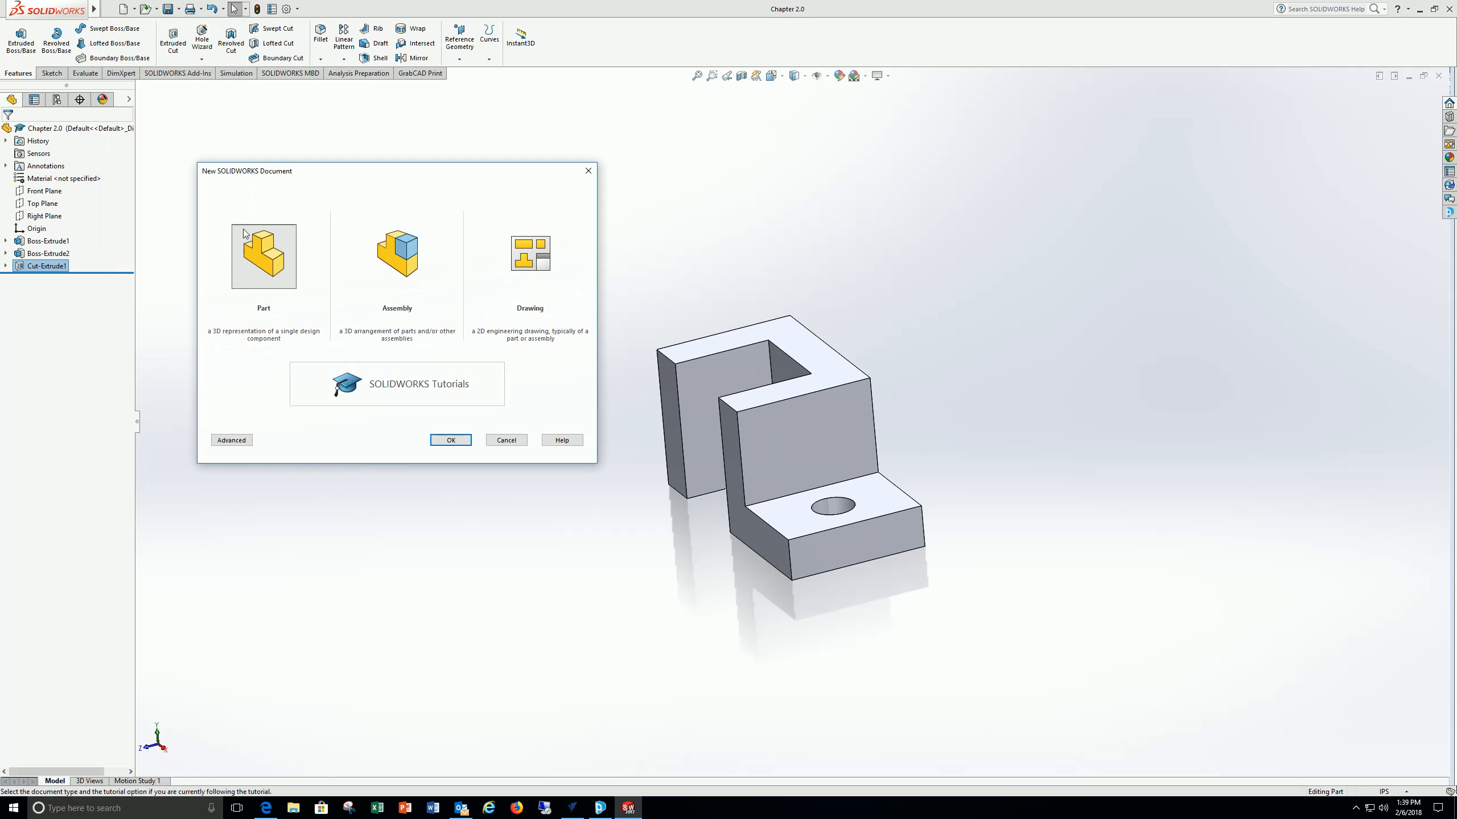
{"action": "left_click", "coordinate": [536, 255]}
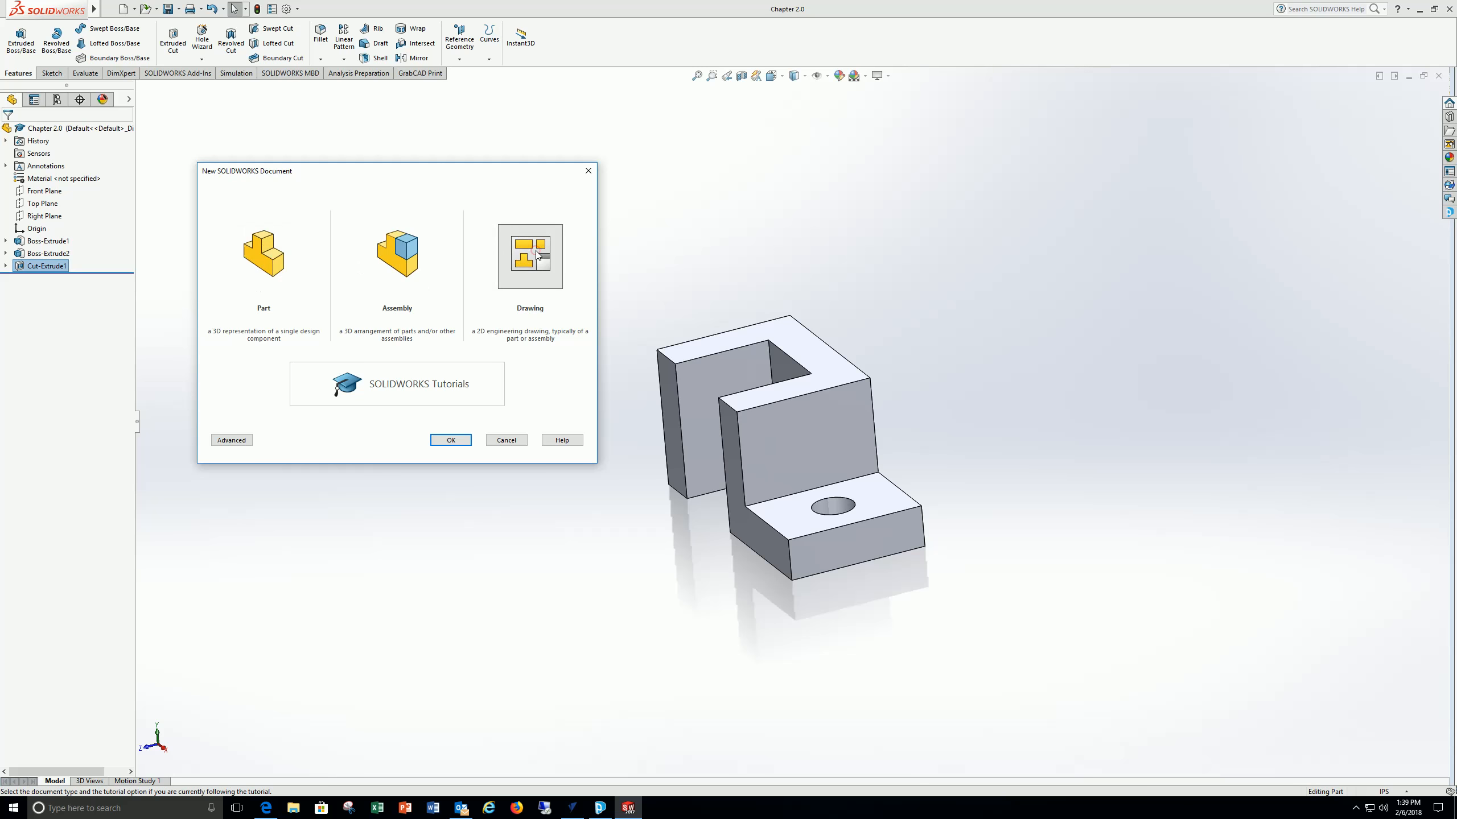
{"action": "left_click", "coordinate": [451, 440]}
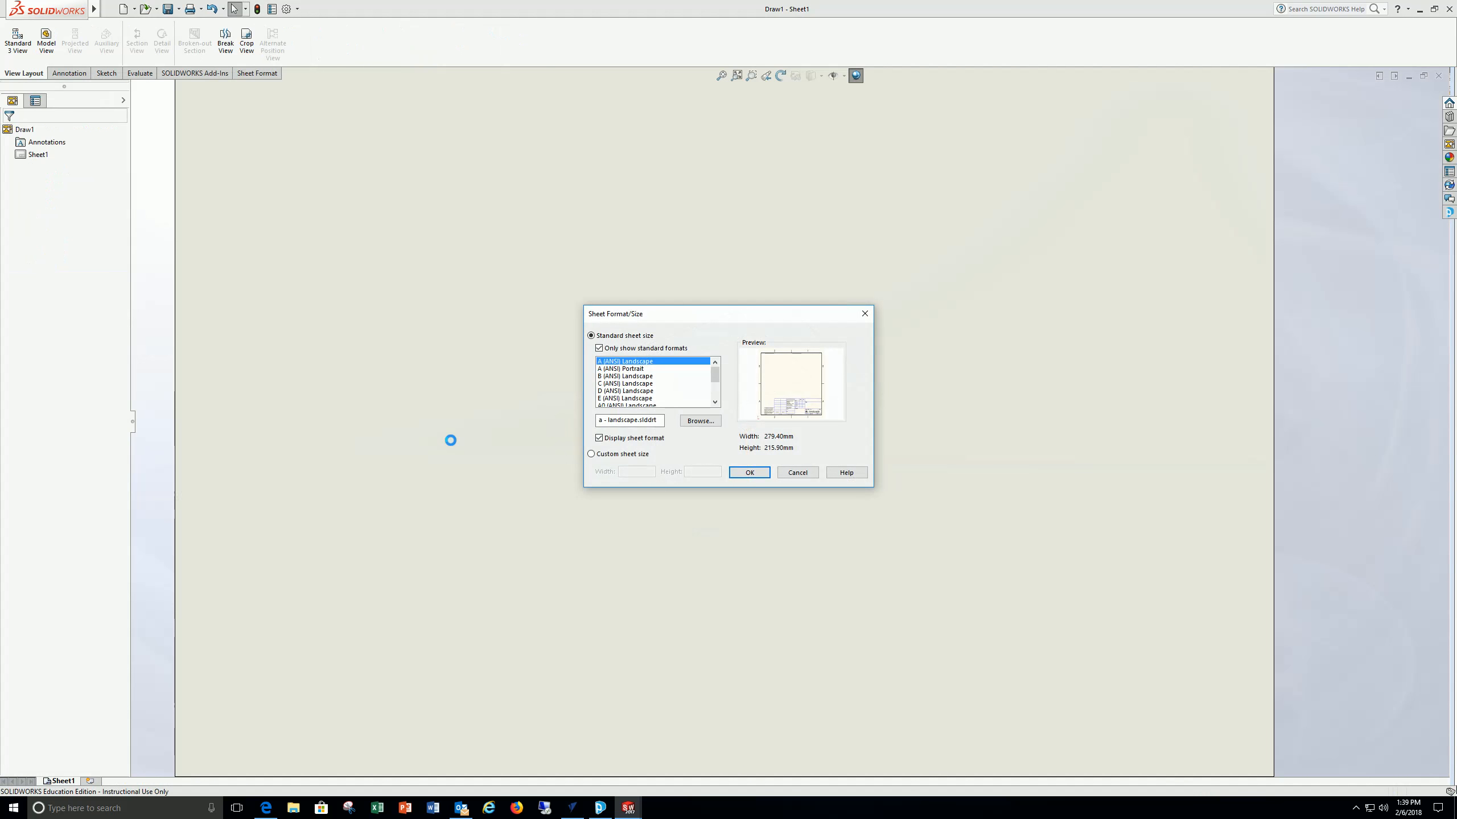
- Set the drawing sheet to the standard size B (ANSI) Landscape with its sheet format displayed
{"action": "left_click", "coordinate": [630, 379]}
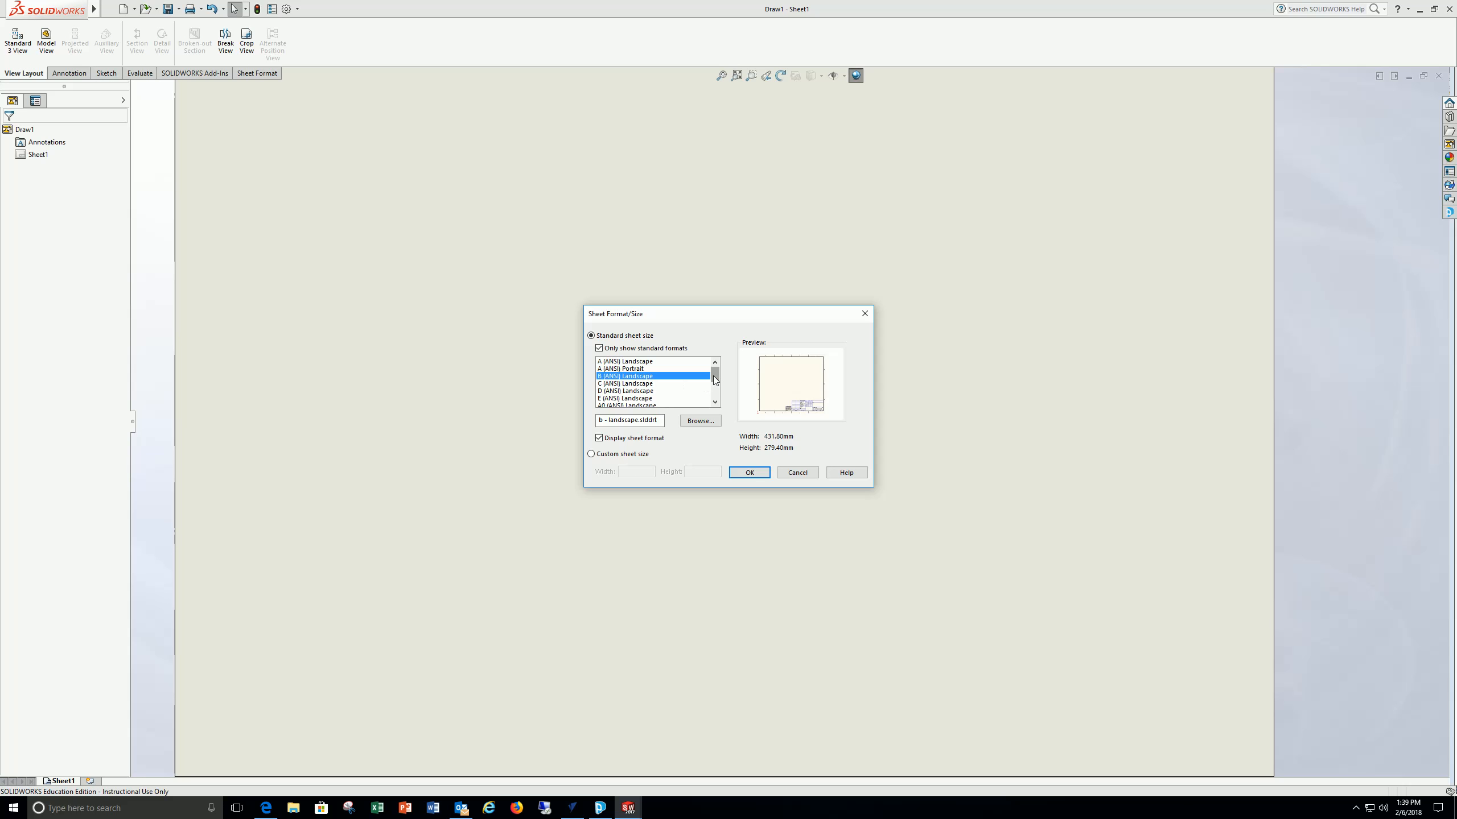
{"action": "mouse_move", "coordinate": [715, 372]}
{"action": "left_mouse_down"}
{"action": "mouse_move", "coordinate": [716, 400]}
{"action": "mouse_move", "coordinate": [715, 366]}
{"action": "left_mouse_up"}
{"action": "left_click_drag", "start_coordinate": [714, 373], "coordinate": [715, 389]}
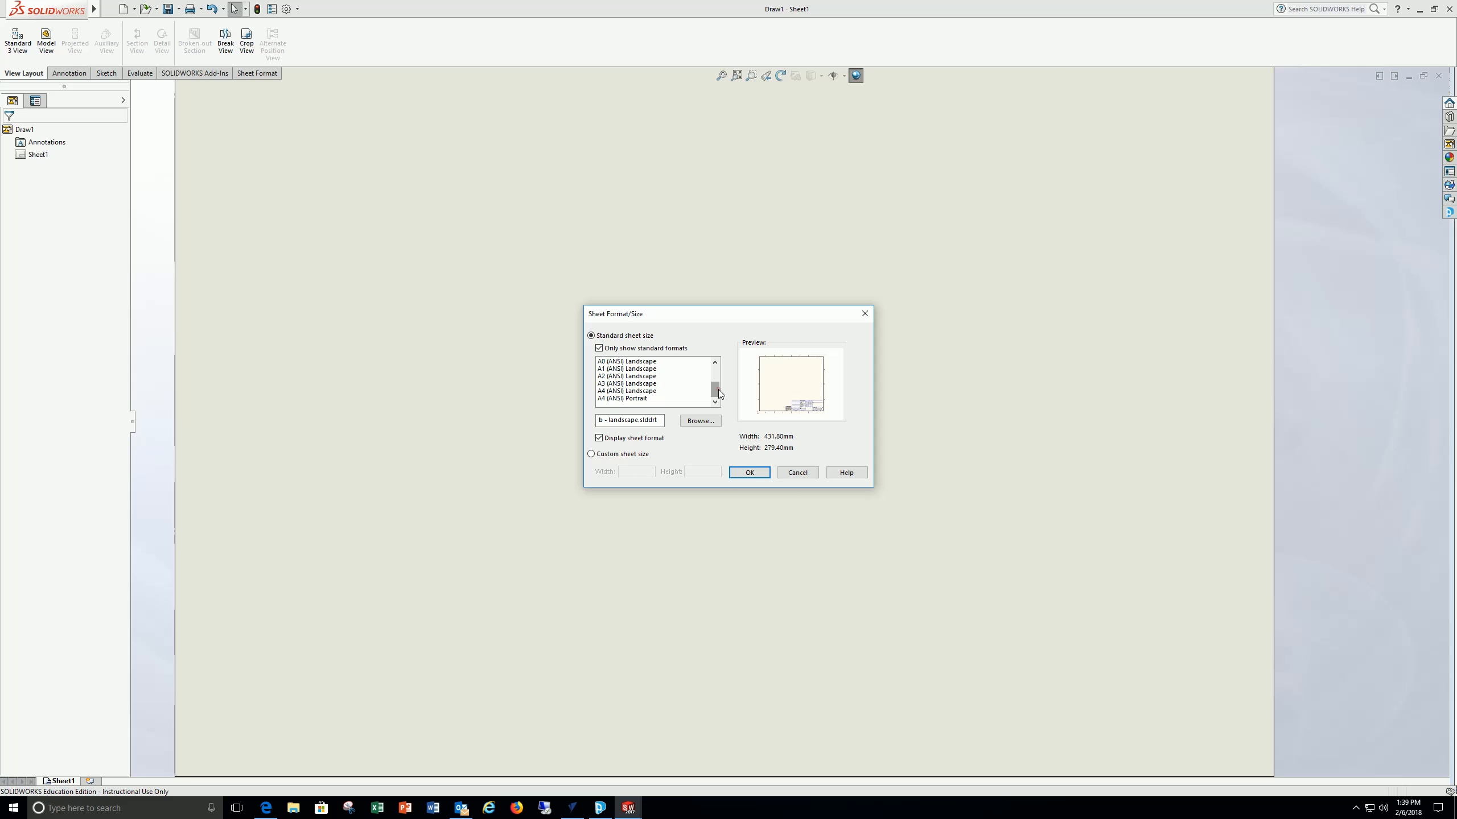
{"action": "left_click_drag", "start_coordinate": [715, 390], "coordinate": [717, 376]}
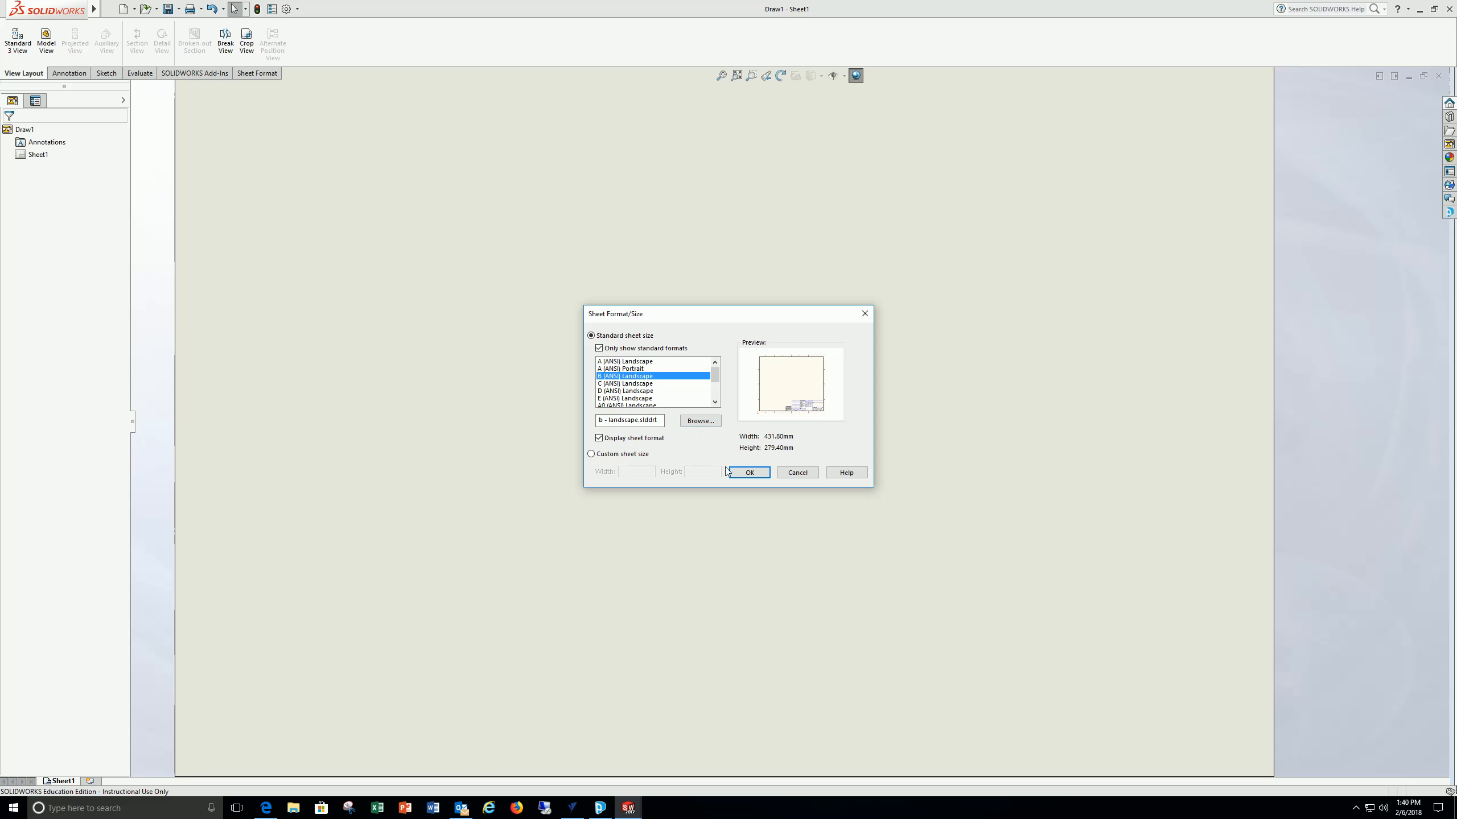
{"action": "left_click", "coordinate": [743, 473]}
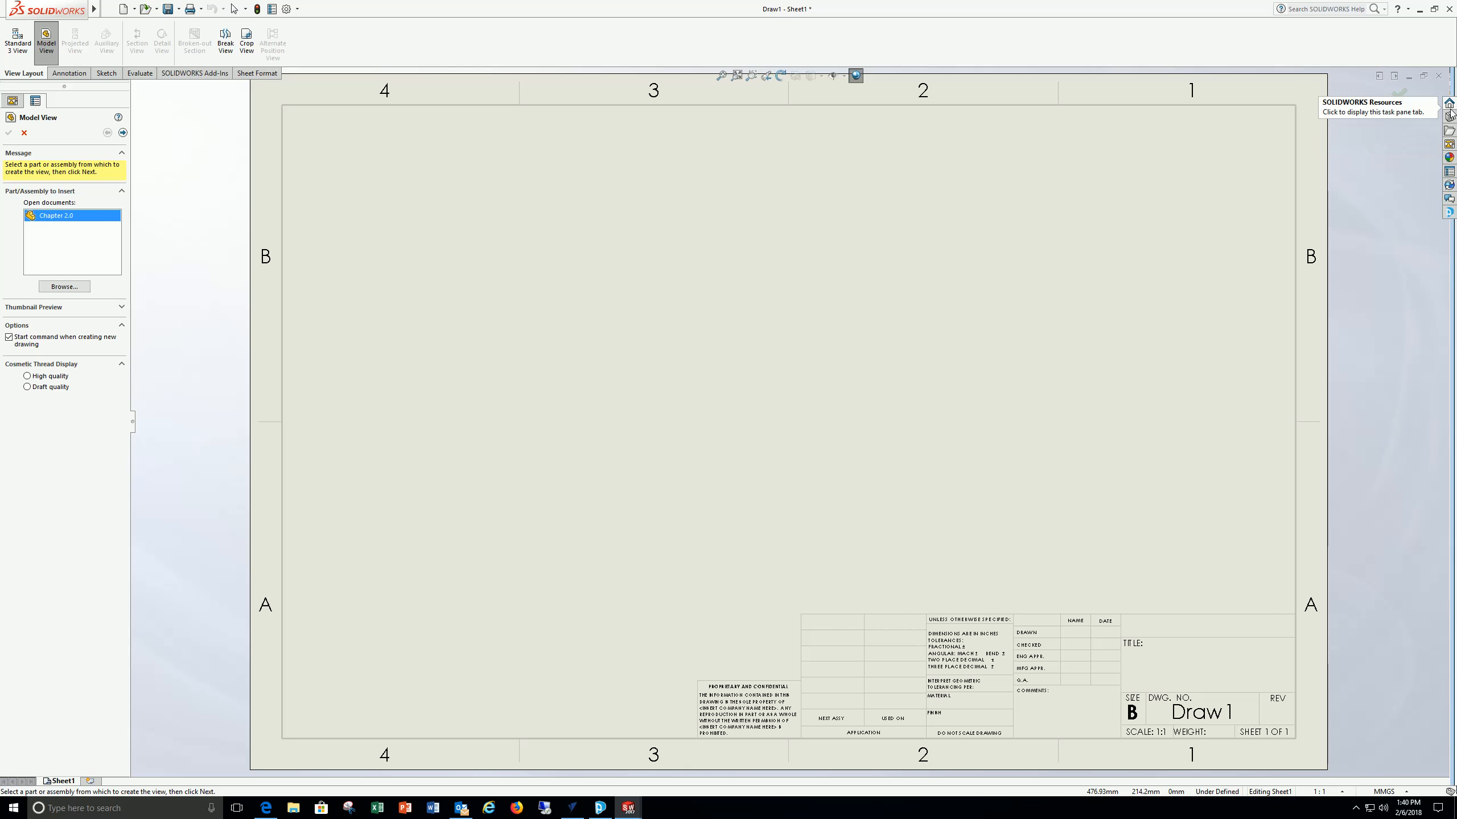
- Load the Chapter 2.0 part from the Desktop into the View Palette
{"action": "left_click", "coordinate": [1449, 145]}
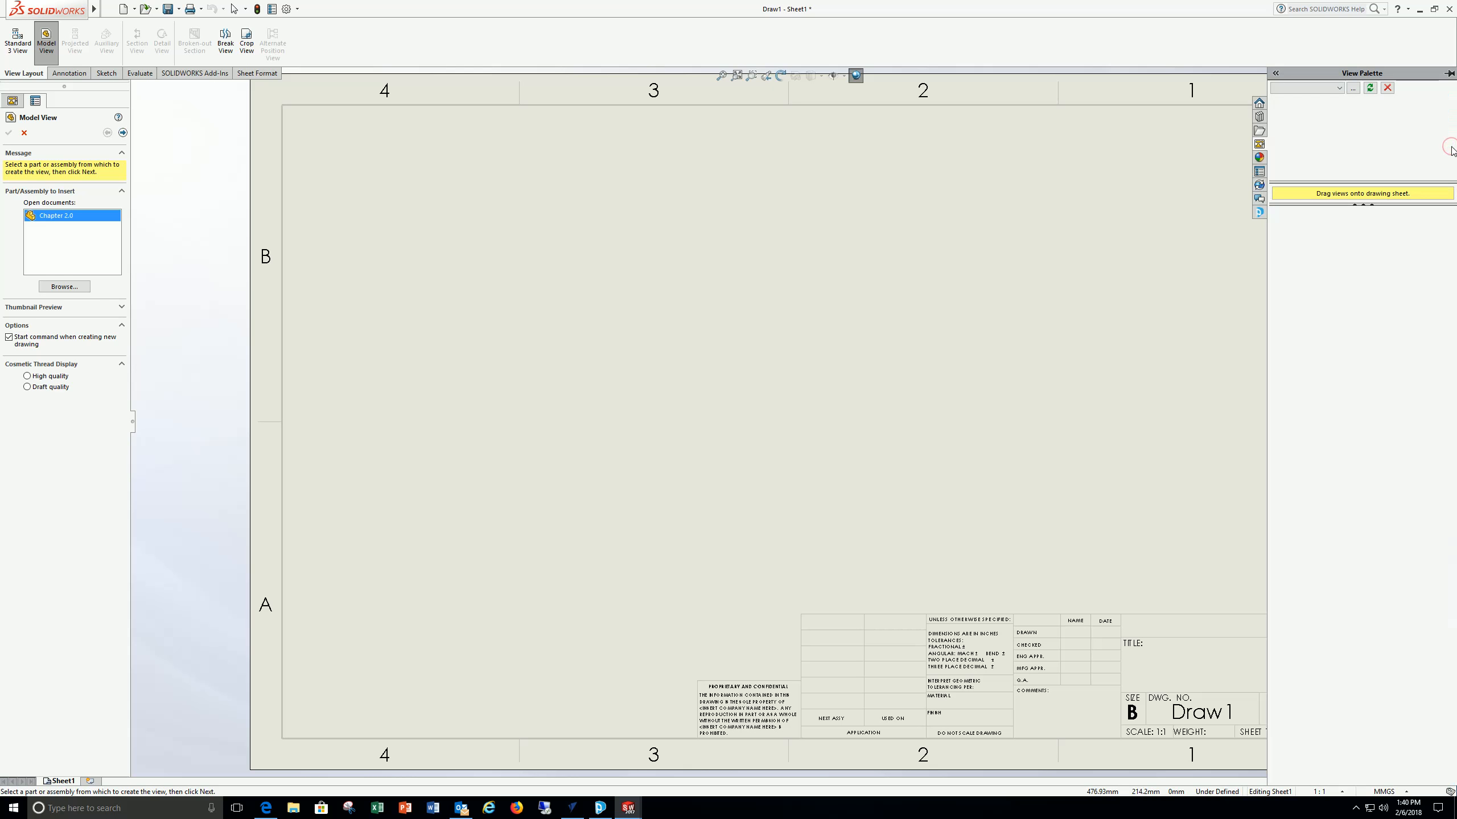
{"action": "left_click", "coordinate": [1352, 88]}
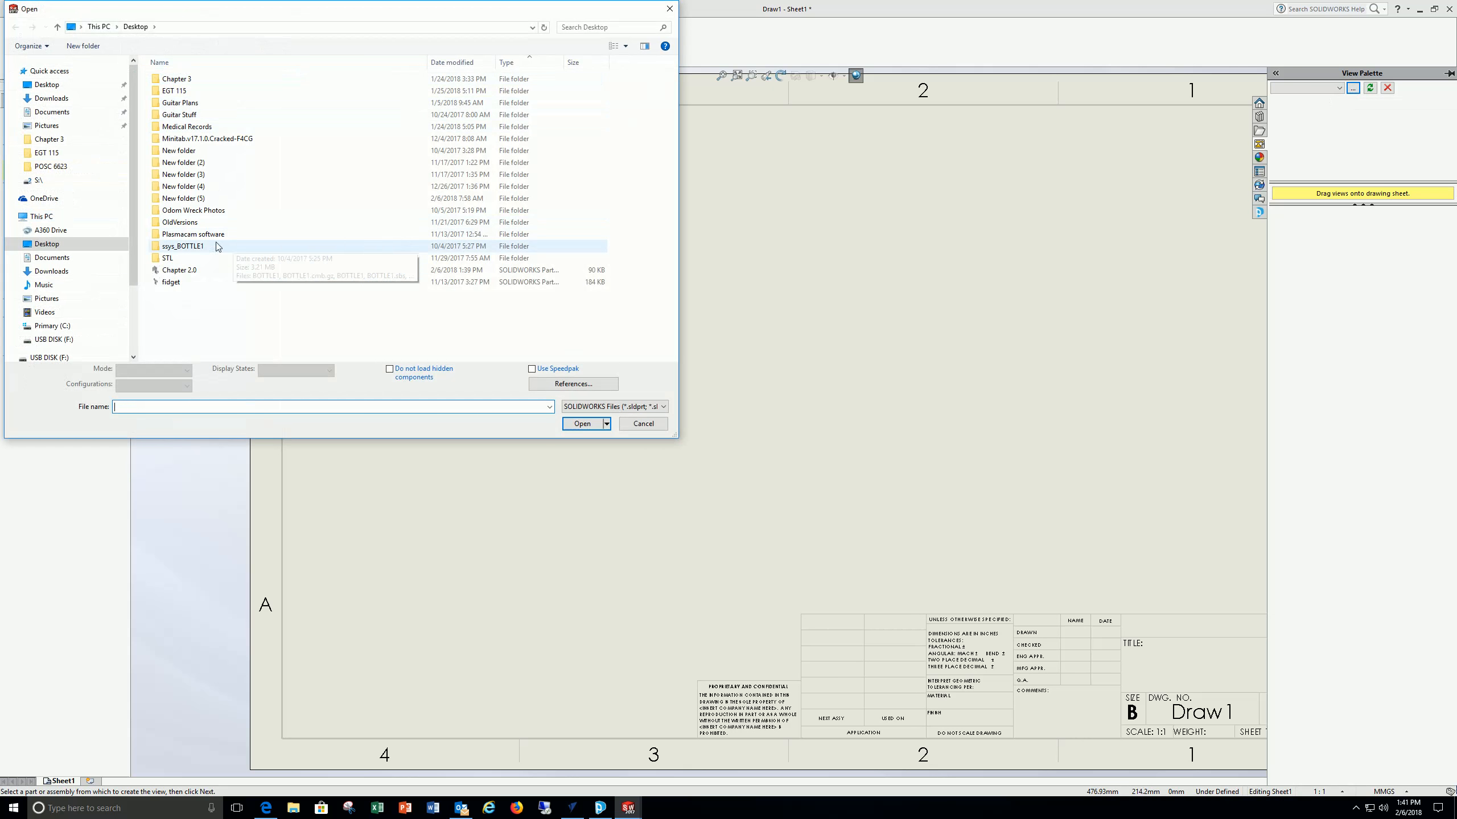
{"action": "left_click", "coordinate": [188, 272]}
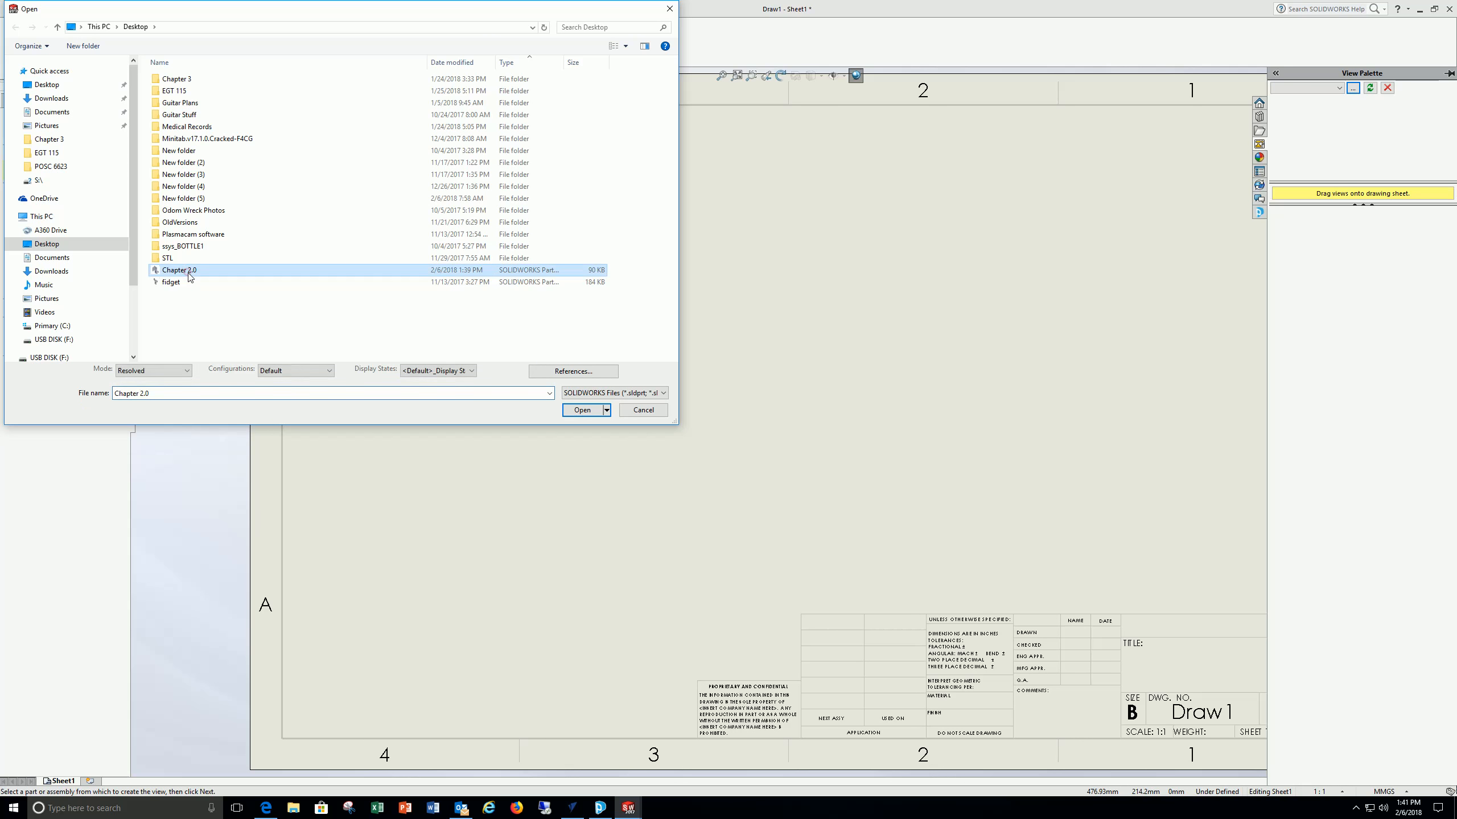
{"action": "left_click", "coordinate": [582, 410]}
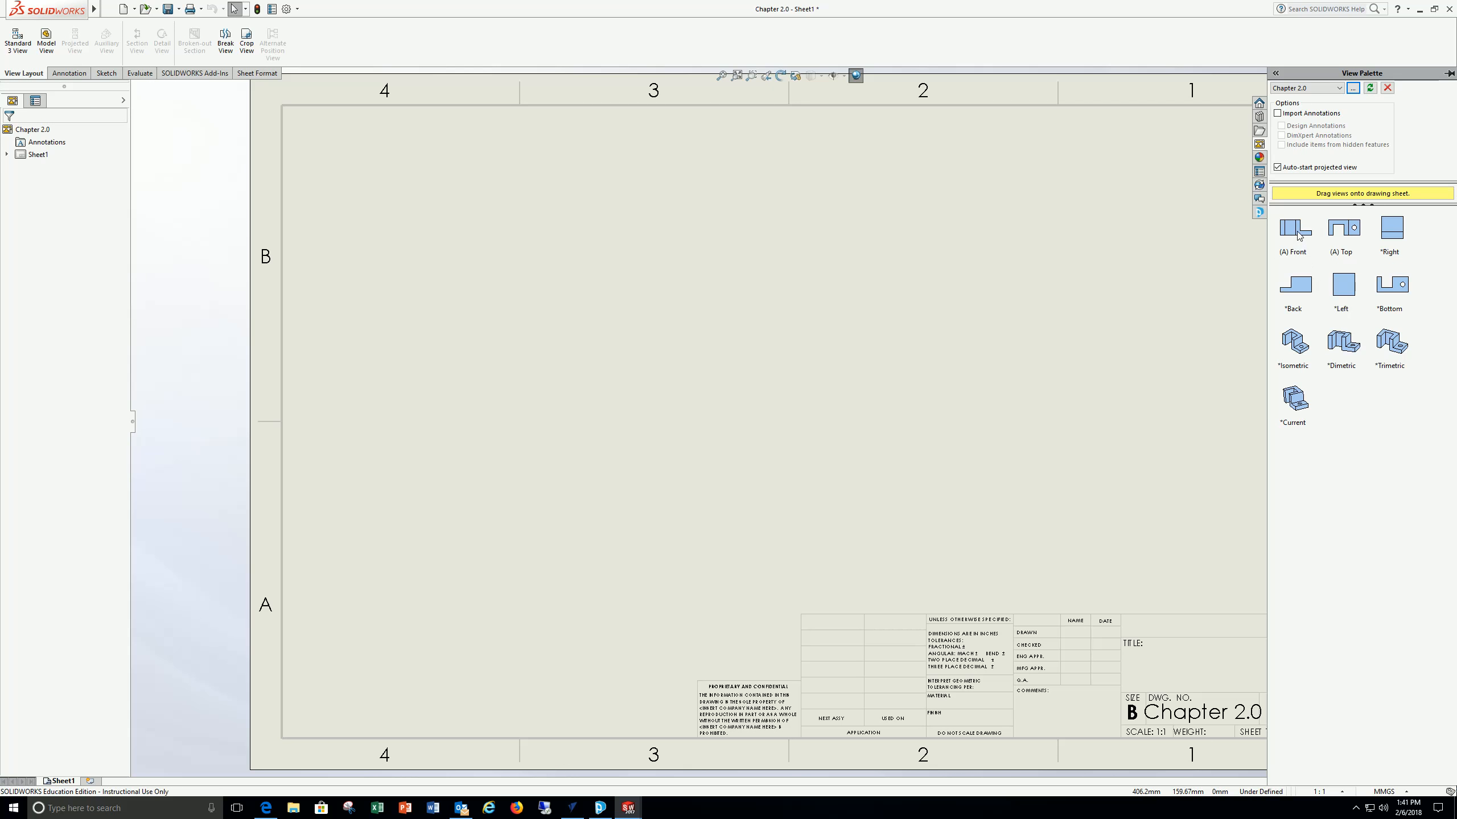
- Place the front view on the lower-left part of the sheet and project the top view above it at a custom 1:1 scale
{"action": "mouse_move", "coordinate": [1296, 232]}
{"action": "left_mouse_down"}
{"action": "mouse_move", "coordinate": [881, 410]}
{"action": "mouse_move", "coordinate": [666, 480]}
{"action": "mouse_move", "coordinate": [556, 539]}
{"action": "mouse_move", "coordinate": [555, 527]}
{"action": "left_mouse_up"}
{"action": "left_click", "coordinate": [554, 528]}
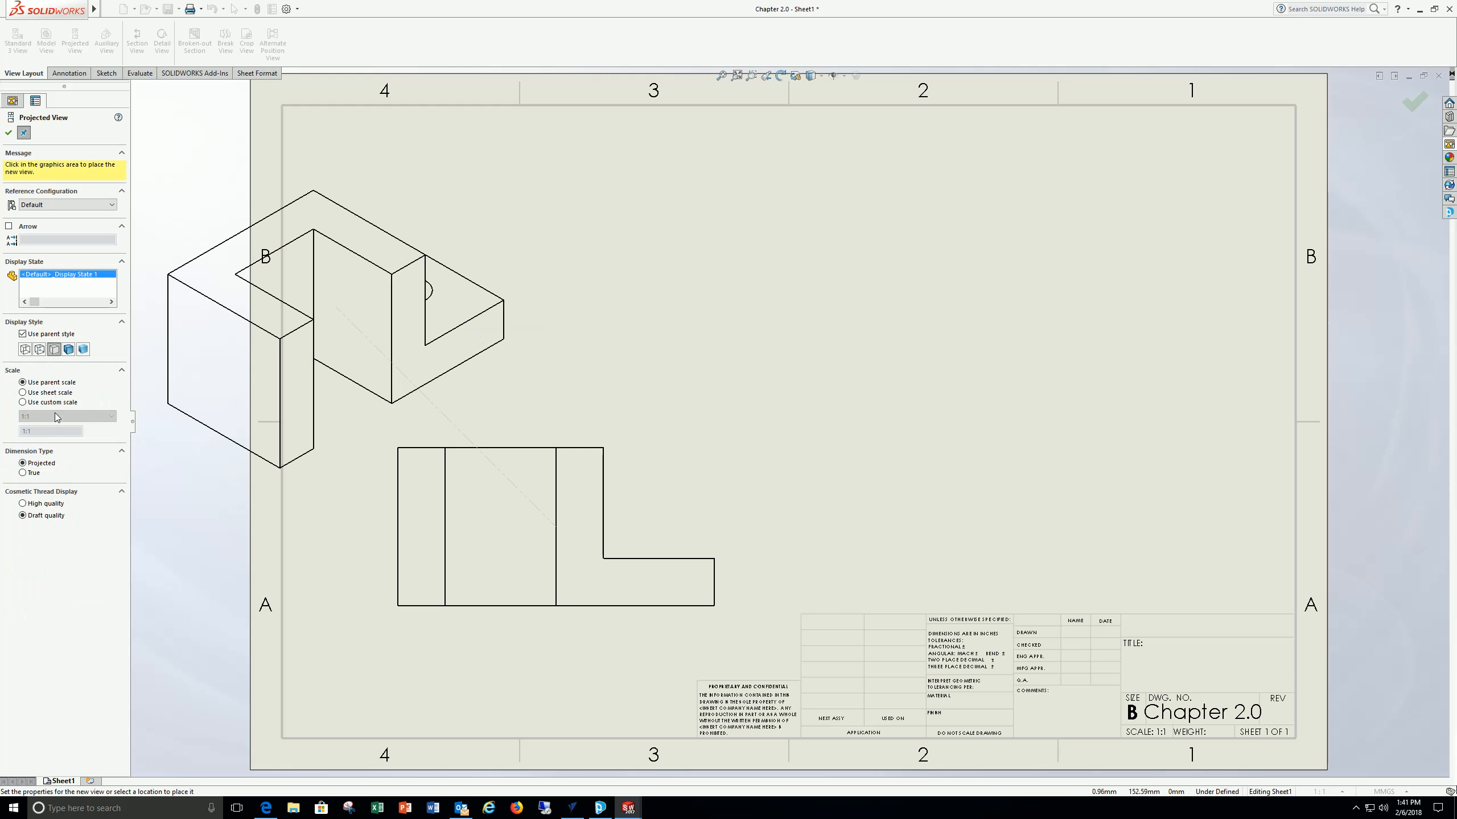
{"action": "left_click", "coordinate": [23, 402]}
{"action": "left_click", "coordinate": [111, 417]}
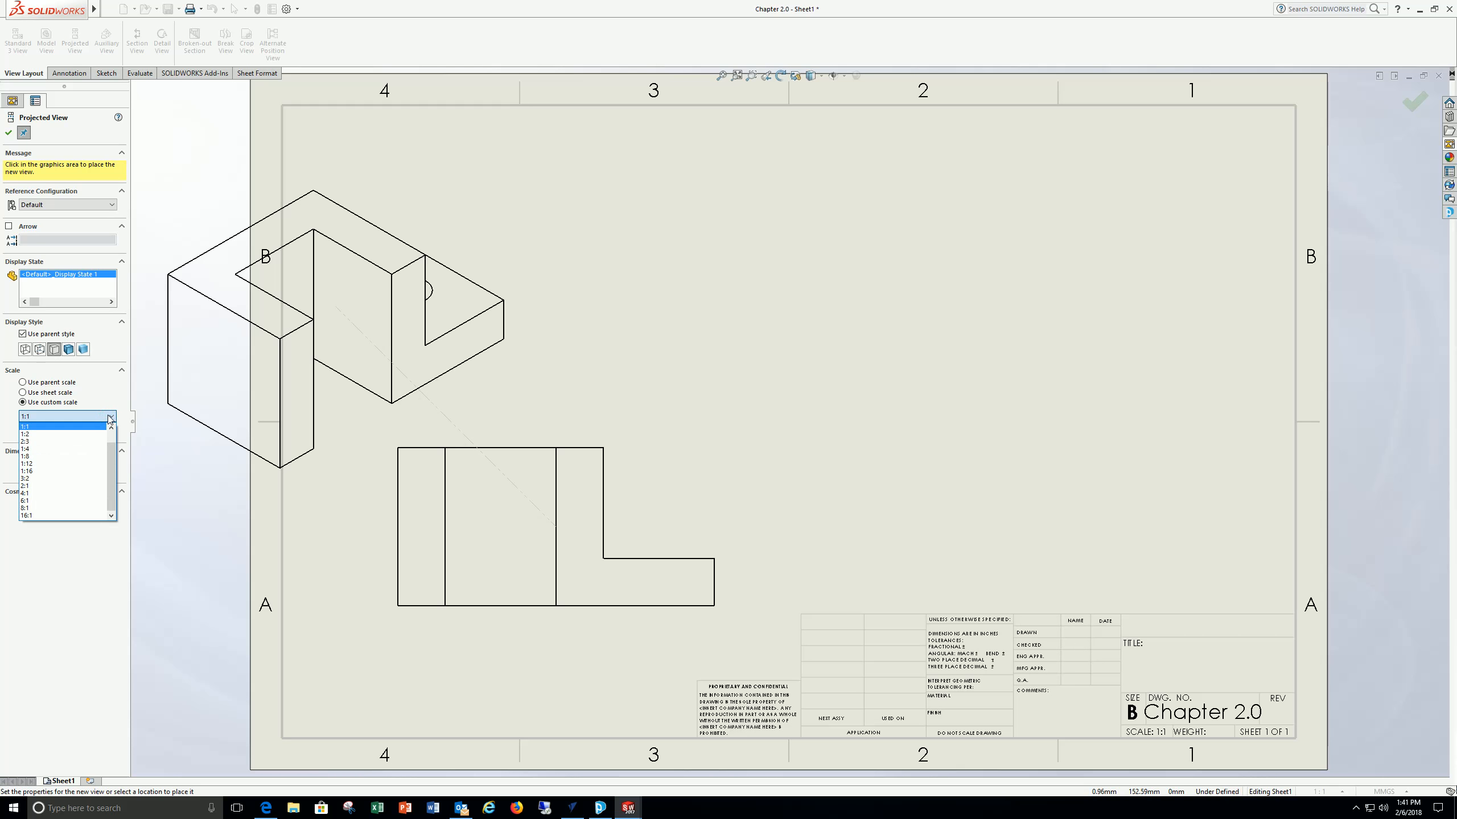
{"action": "left_click", "coordinate": [110, 417]}
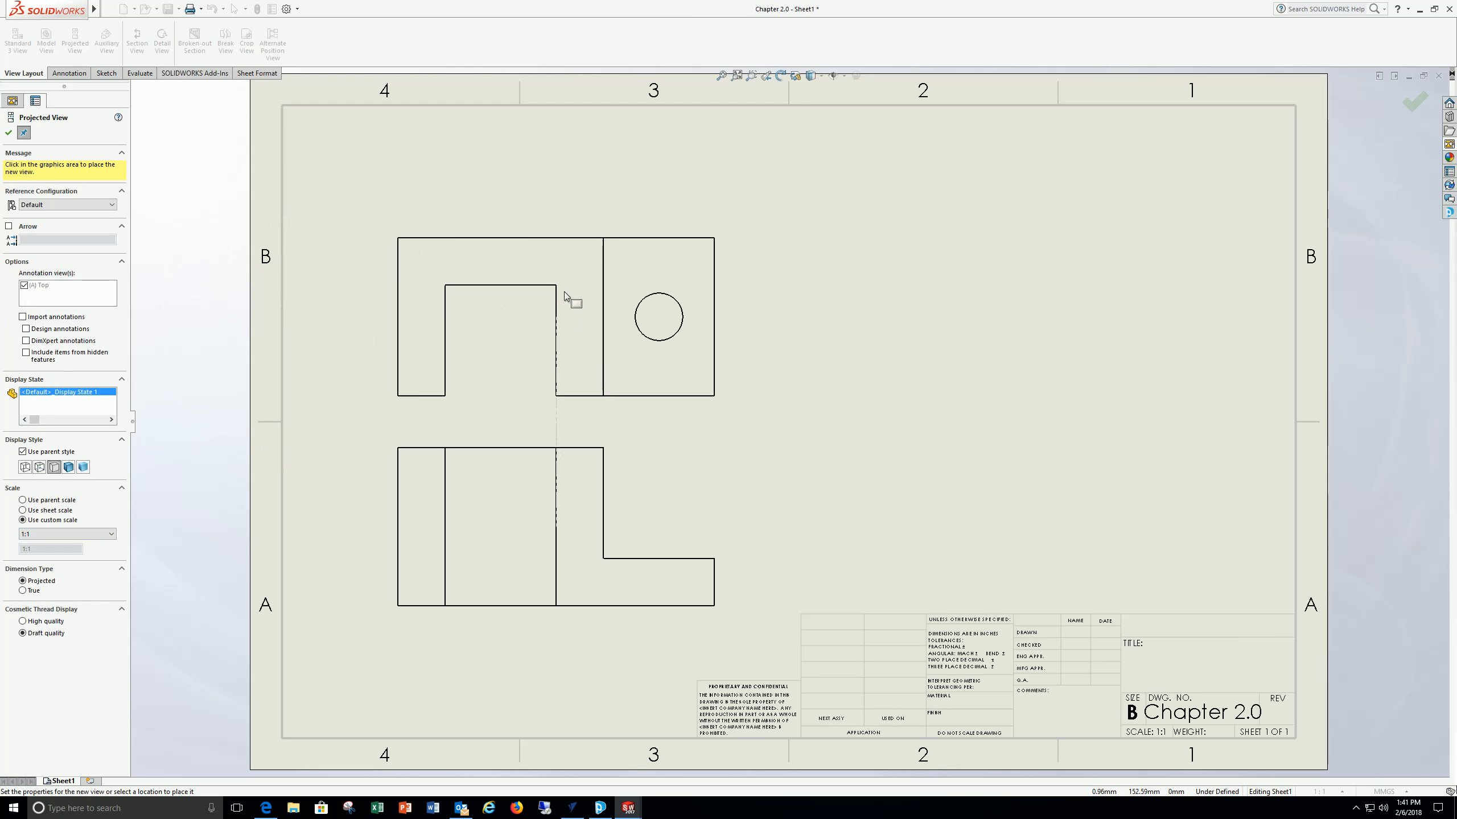
{"action": "left_click", "coordinate": [559, 254]}
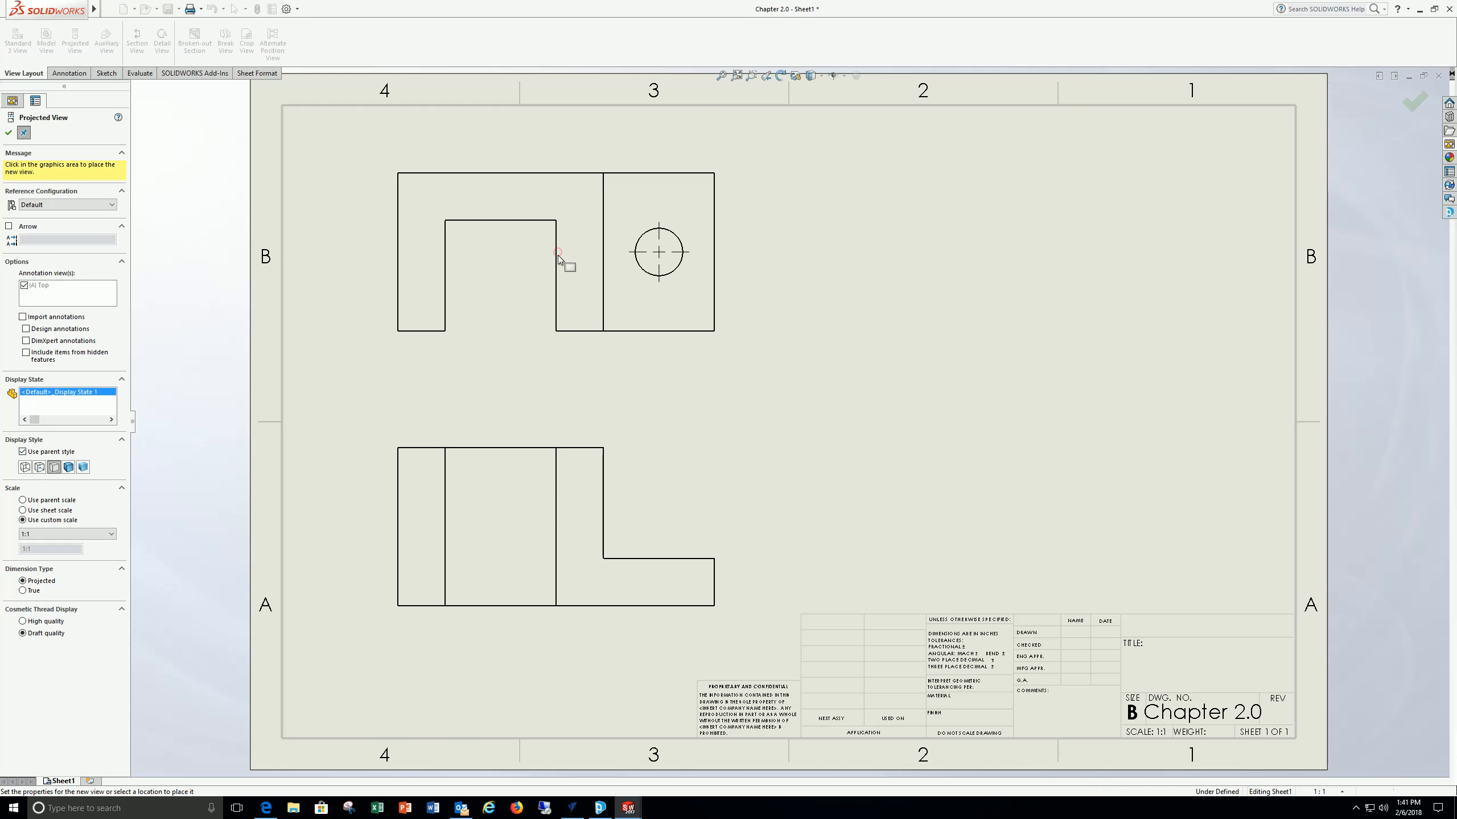
- Project a right-side view beside the front view and an isometric view, moving the isometric to the sheet's upper-right area
{"action": "left_click", "coordinate": [1027, 512]}
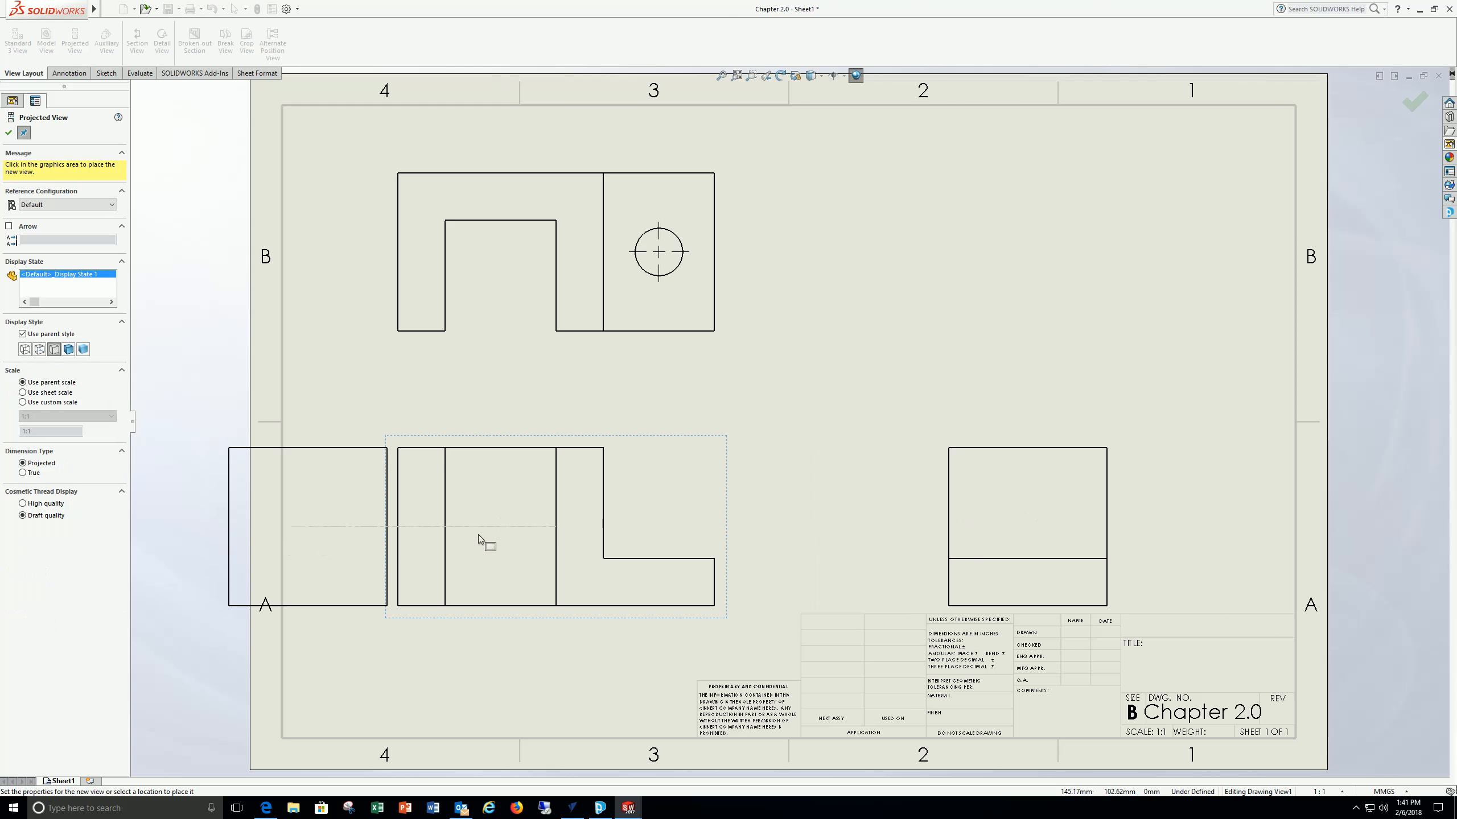
{"action": "left_click", "coordinate": [1079, 407]}
{"action": "key", "text": "Escape"}
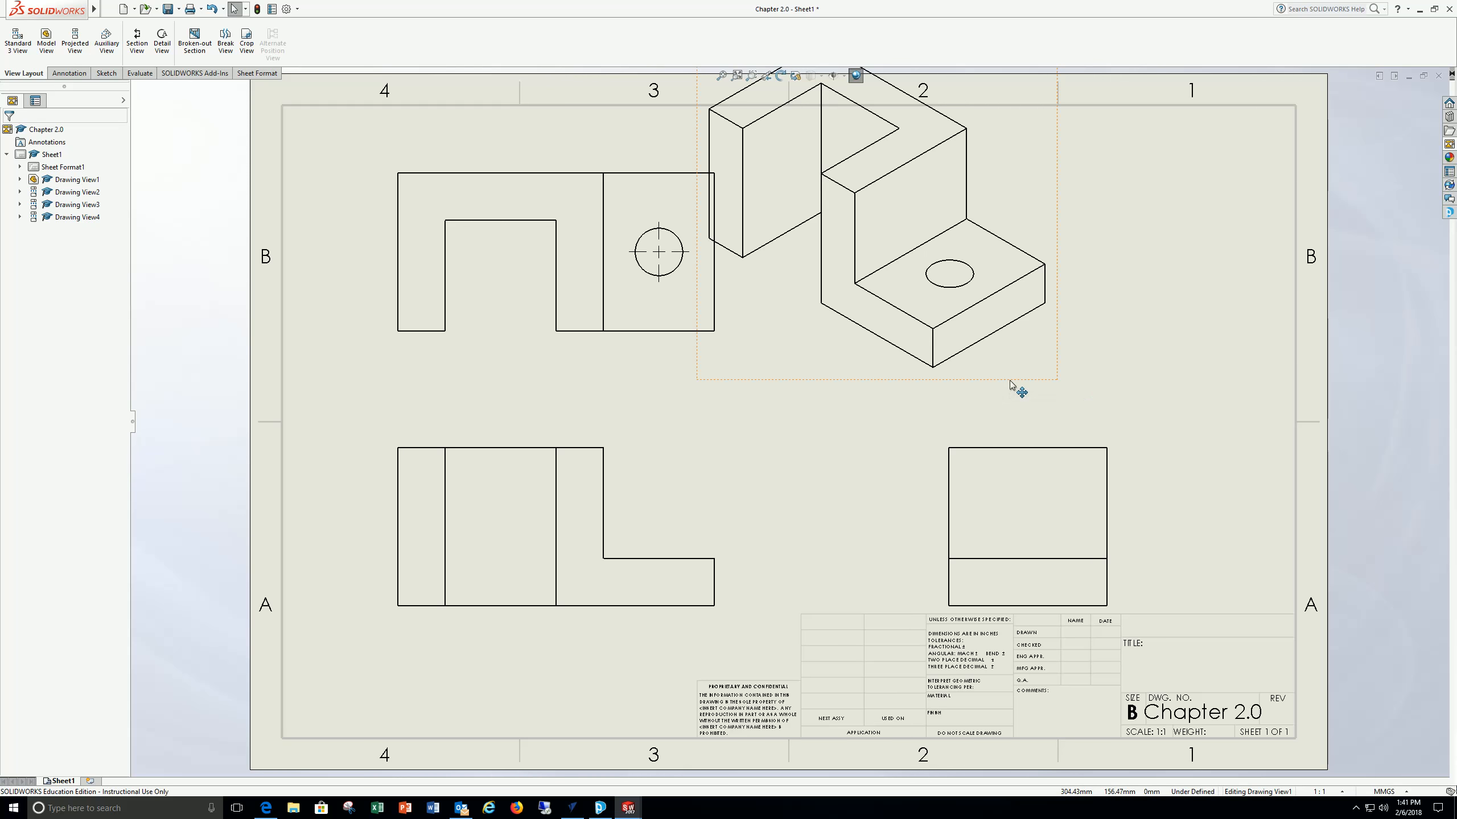
{"action": "left_click_drag", "start_coordinate": [1009, 380], "coordinate": [1237, 453]}
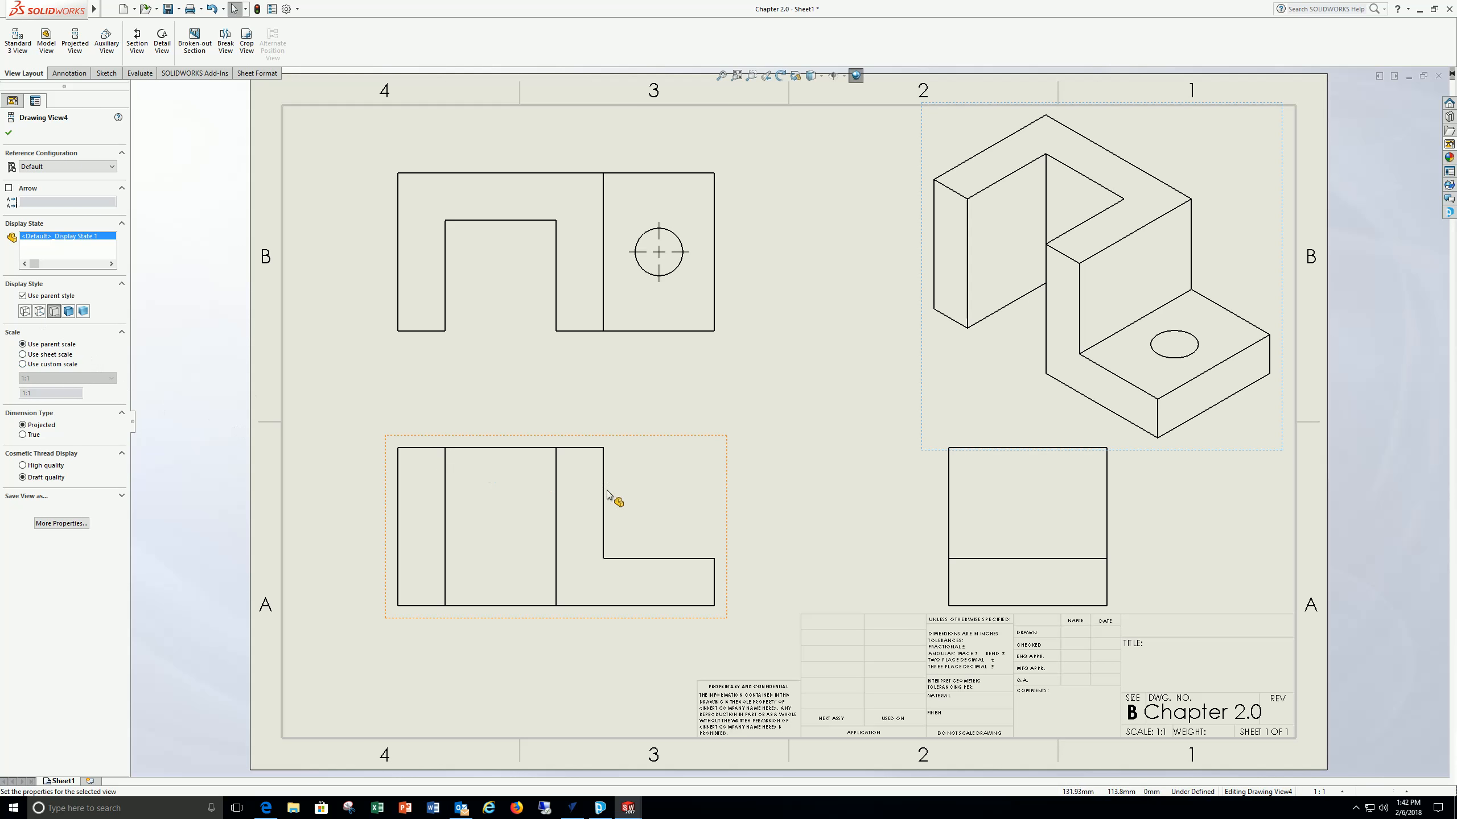
- Set the display style of the isometric view and the front view to Hidden Lines Visible
{"action": "left_click", "coordinate": [40, 311]}
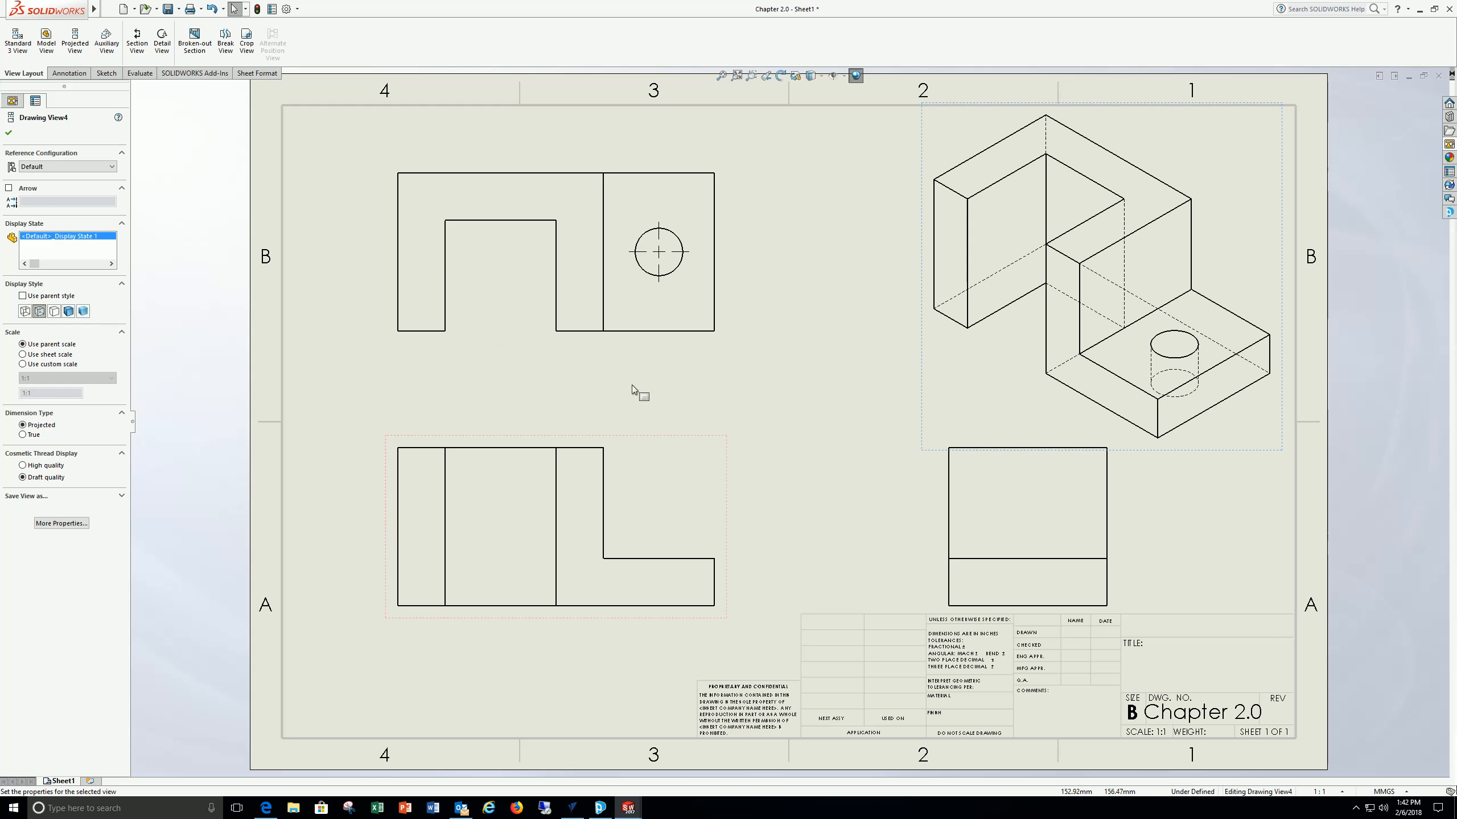
{"action": "left_click", "coordinate": [9, 134]}
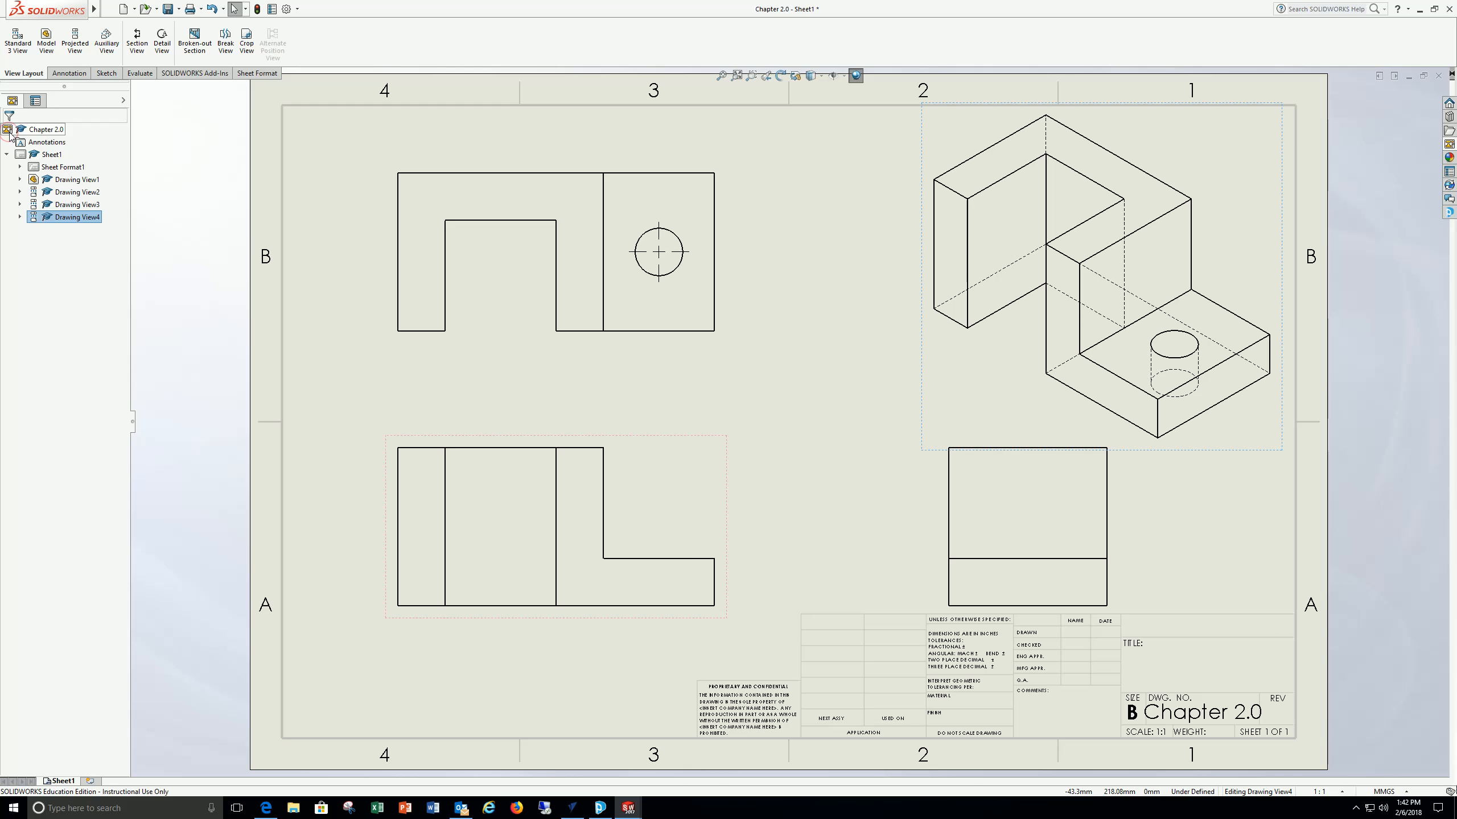
{"action": "left_click", "coordinate": [647, 477]}
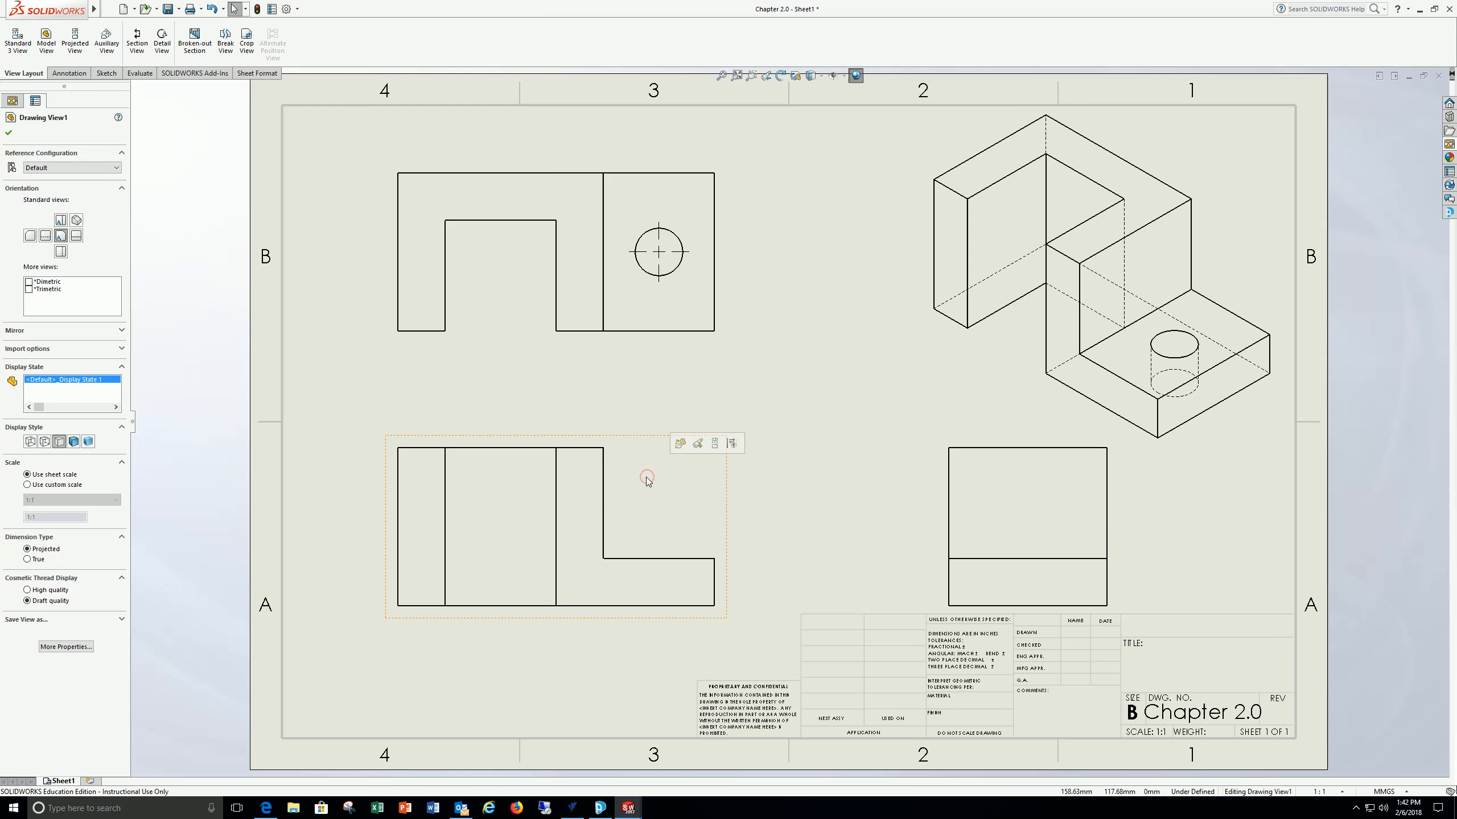
{"action": "left_click", "coordinate": [45, 441]}
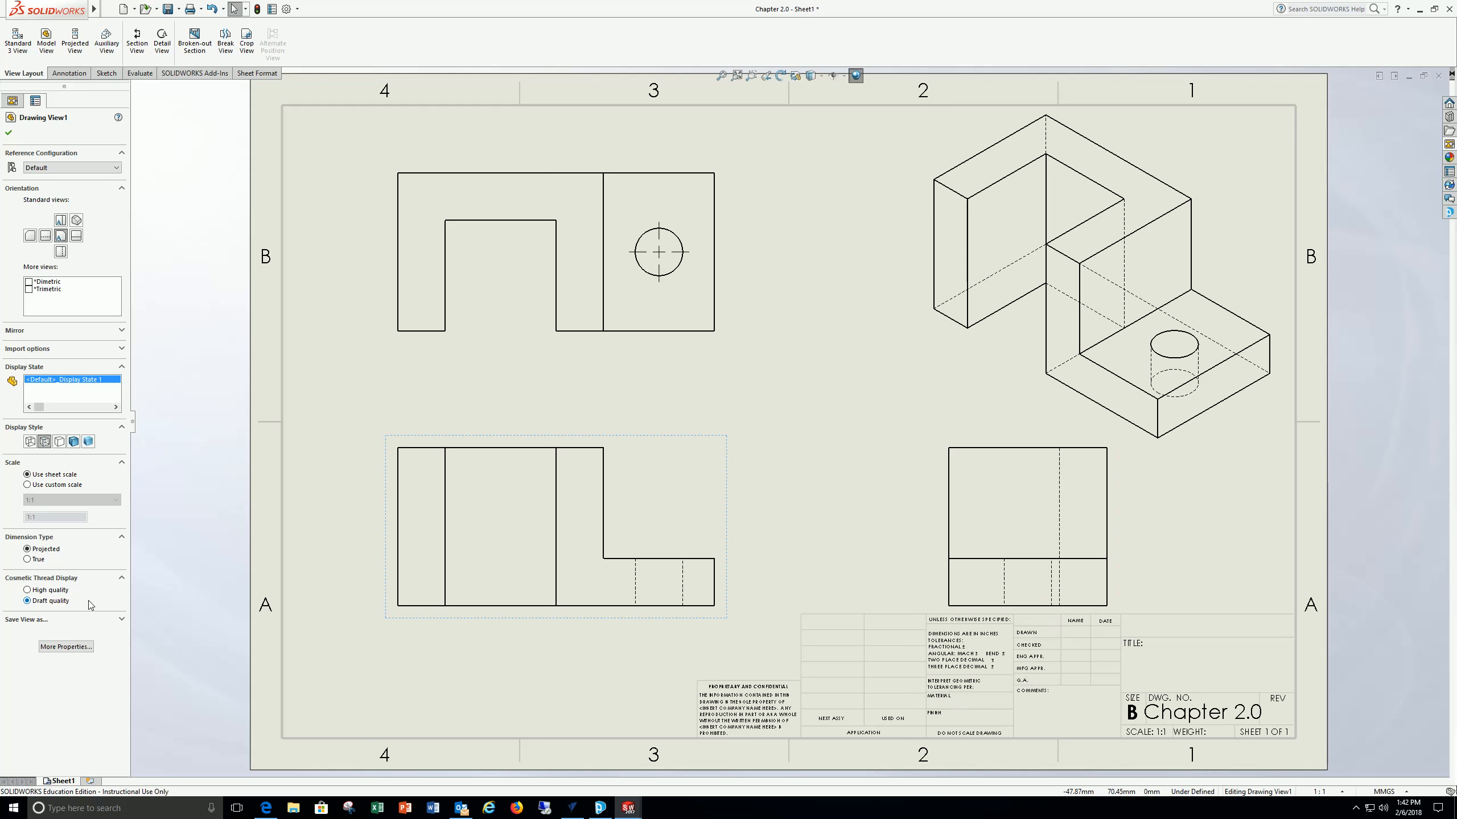
- Switch the front view to a user-defined custom scale
{"action": "left_click", "coordinate": [27, 485]}
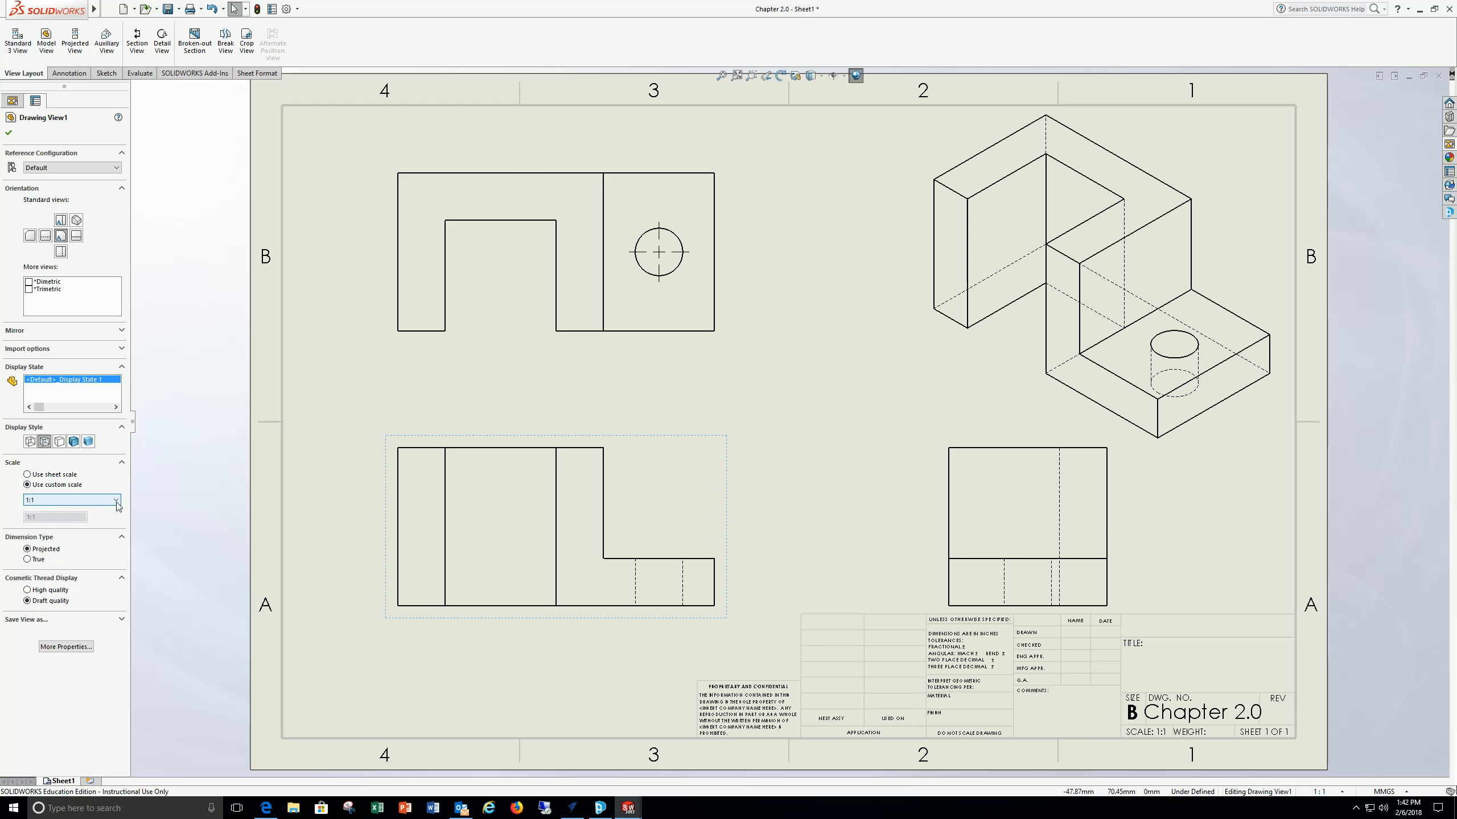
{"action": "left_click", "coordinate": [117, 500]}
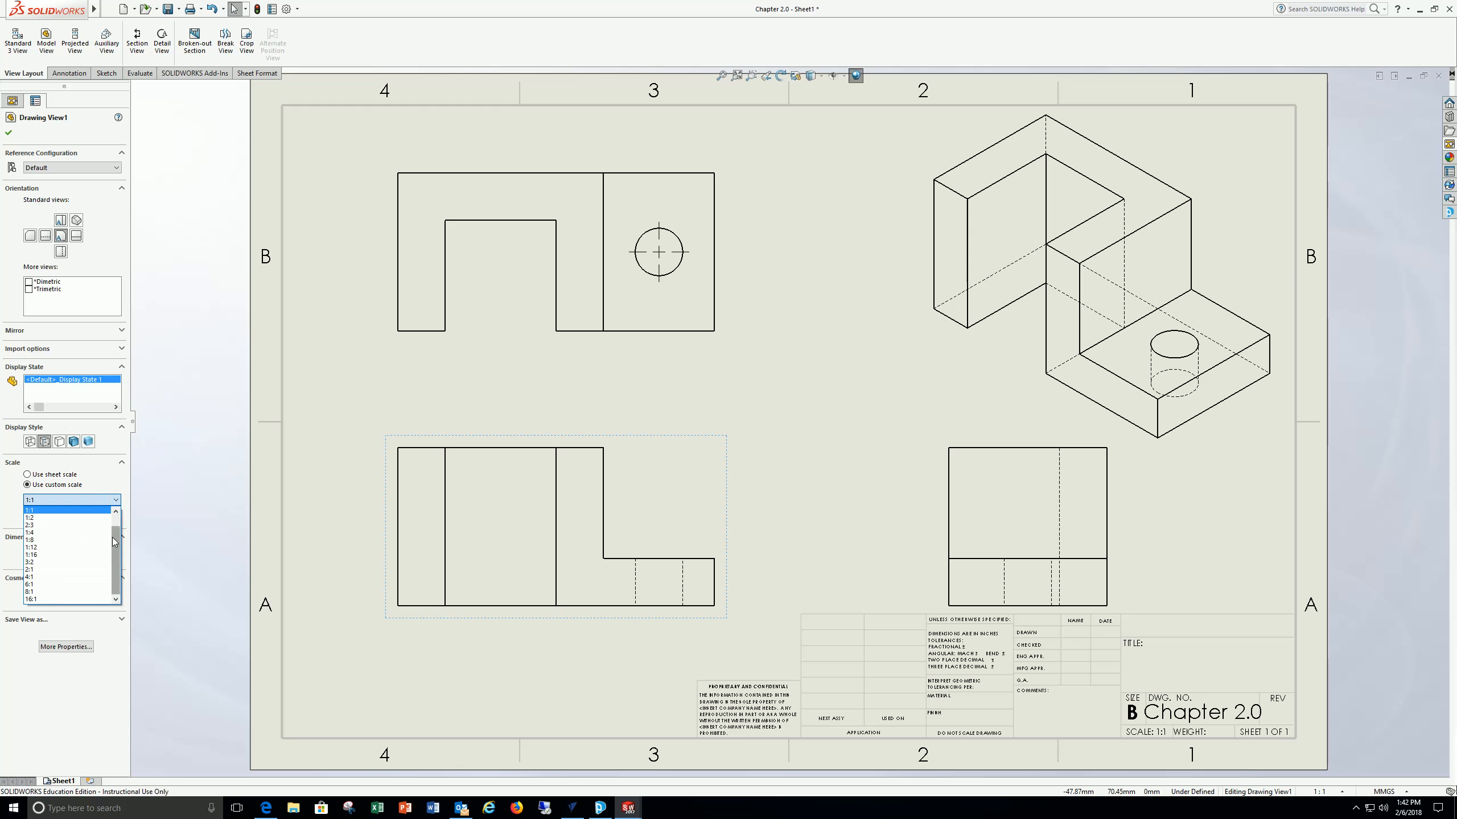
{"action": "scroll", "coordinate": [115, 542], "scroll_direction": "up", "scroll_amount": 1}
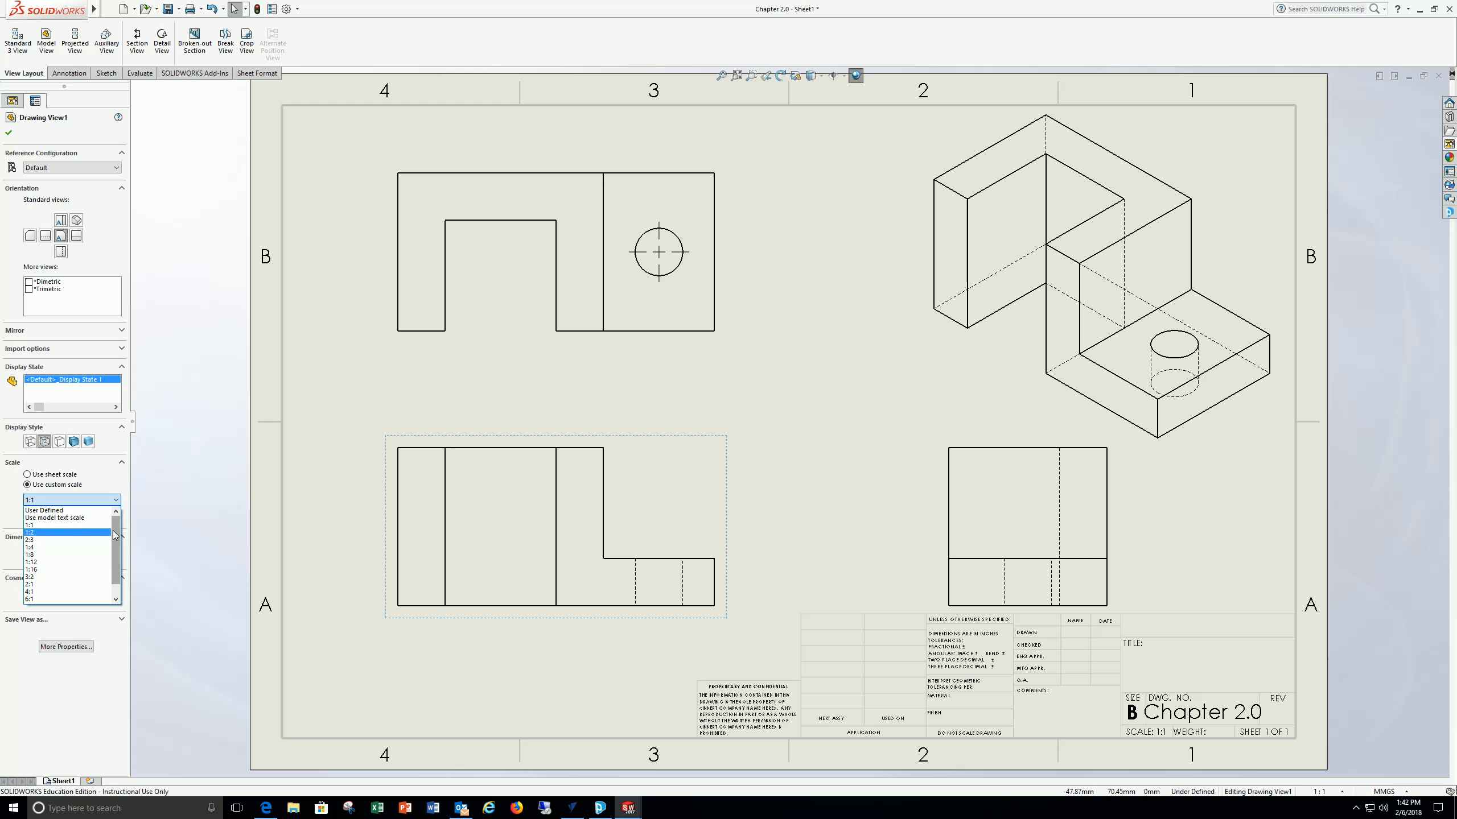
{"action": "left_click", "coordinate": [77, 510]}
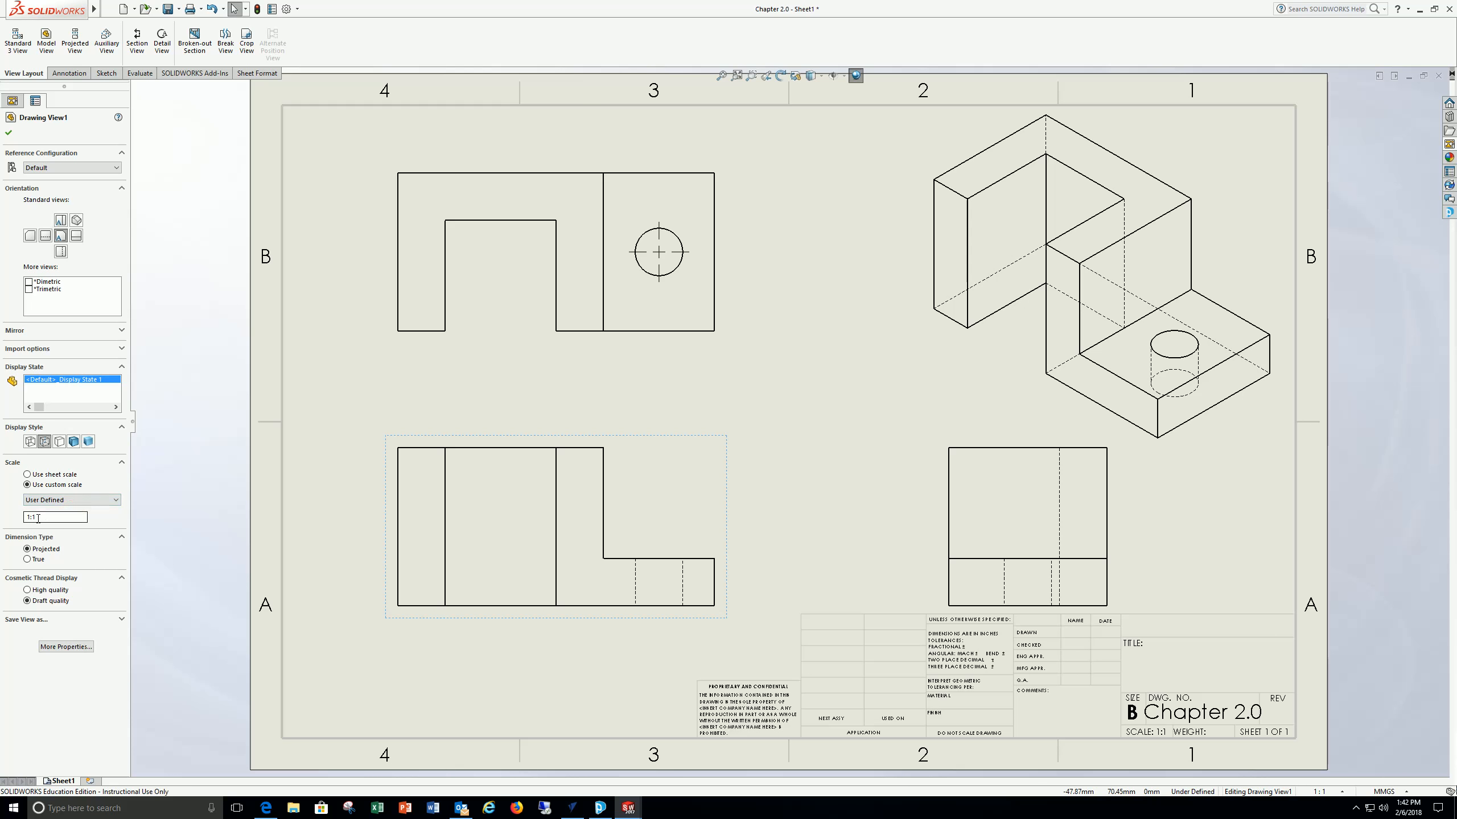
- Try .75 and 1:0.75 as the front view's custom scale
{"action": "left_click_drag", "start_coordinate": [10, 519], "coordinate": [87, 522]}
{"action": "type", "text": ".75"}
{"action": "key", "text": "Return"}
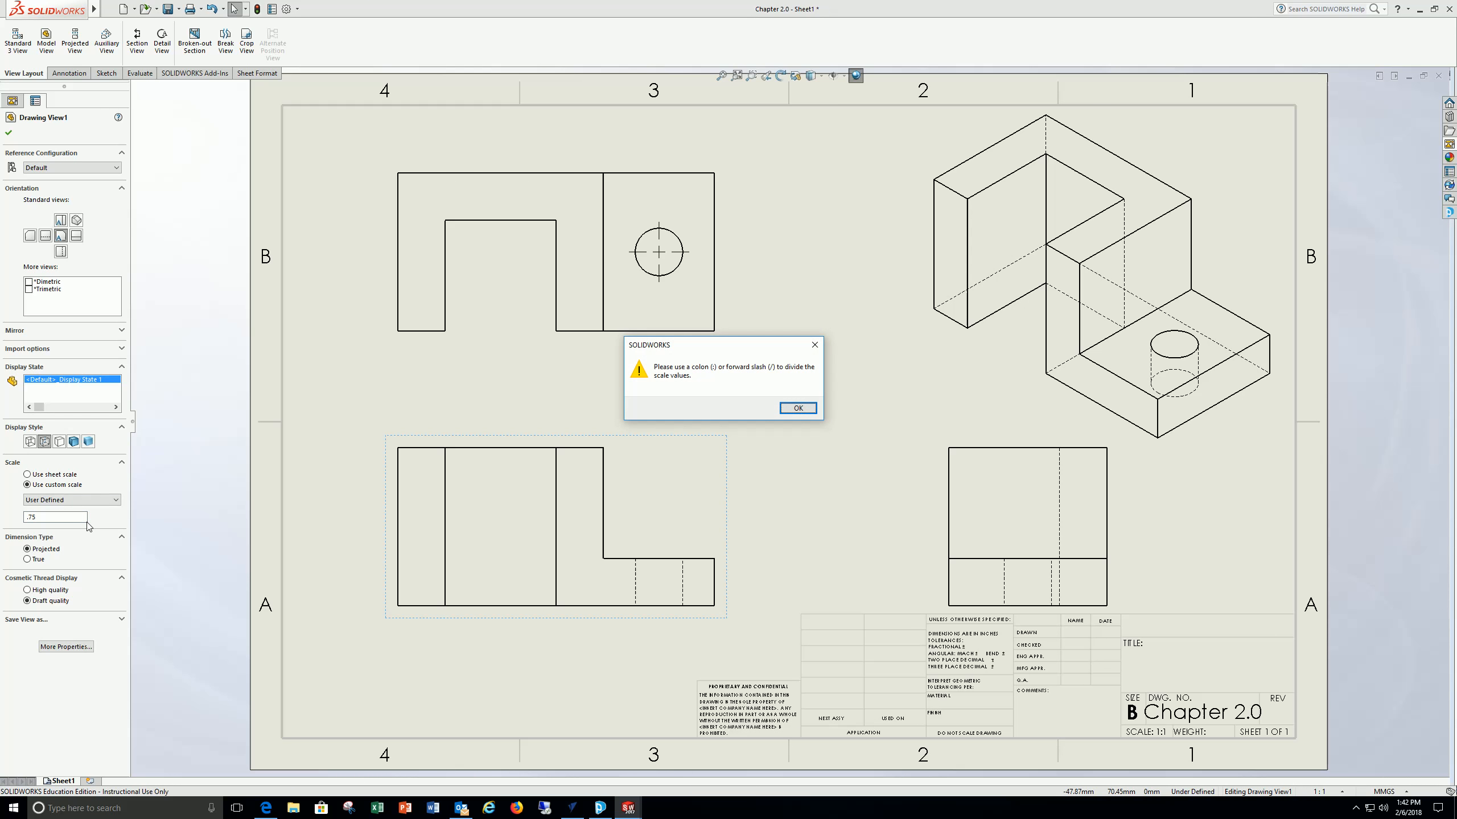
{"action": "left_click", "coordinate": [796, 408]}
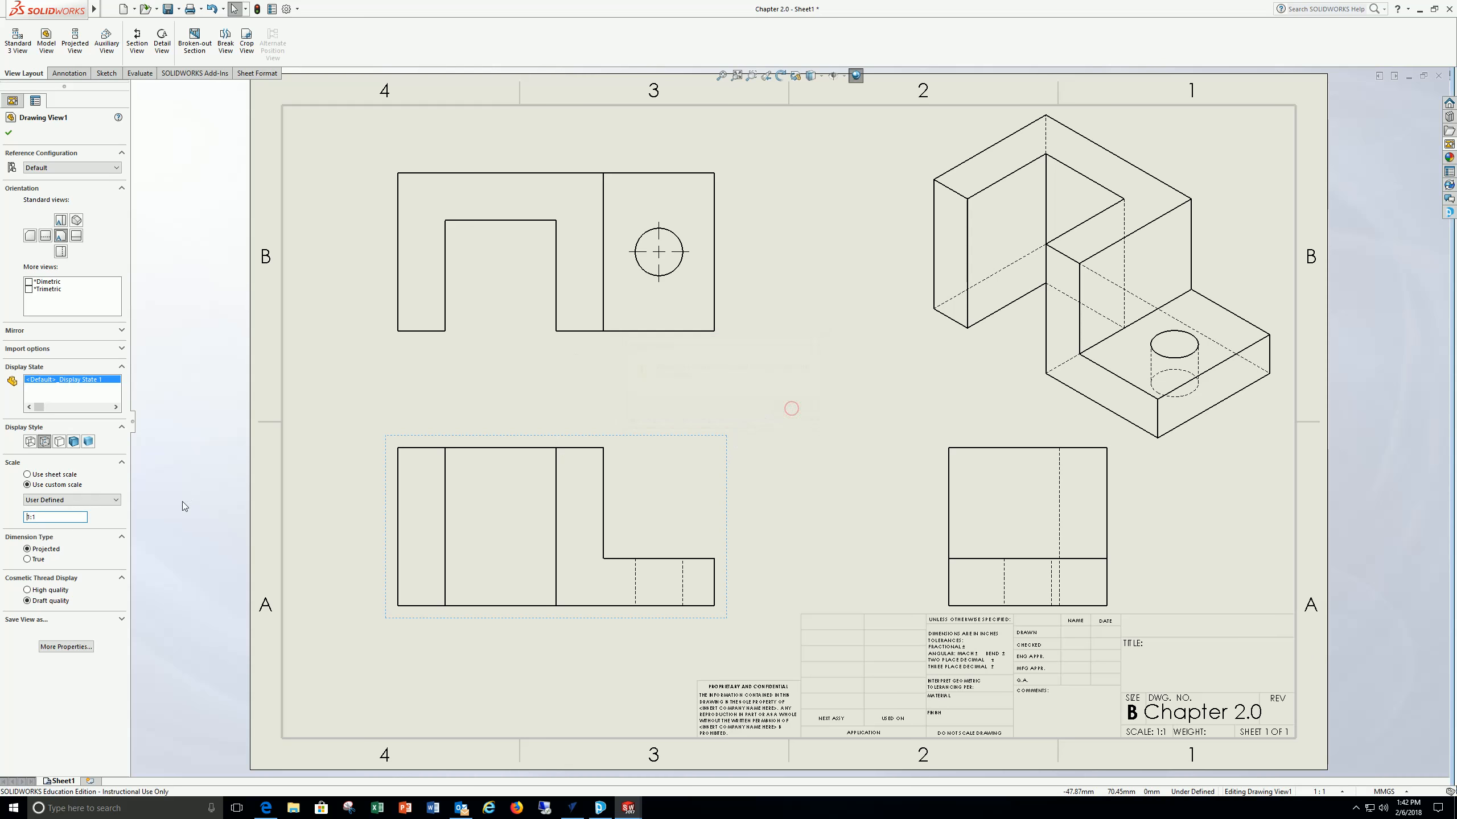
{"action": "double_click", "coordinate": [35, 518]}
{"action": "type", "text": ".75"}
{"action": "key", "text": "Return"}
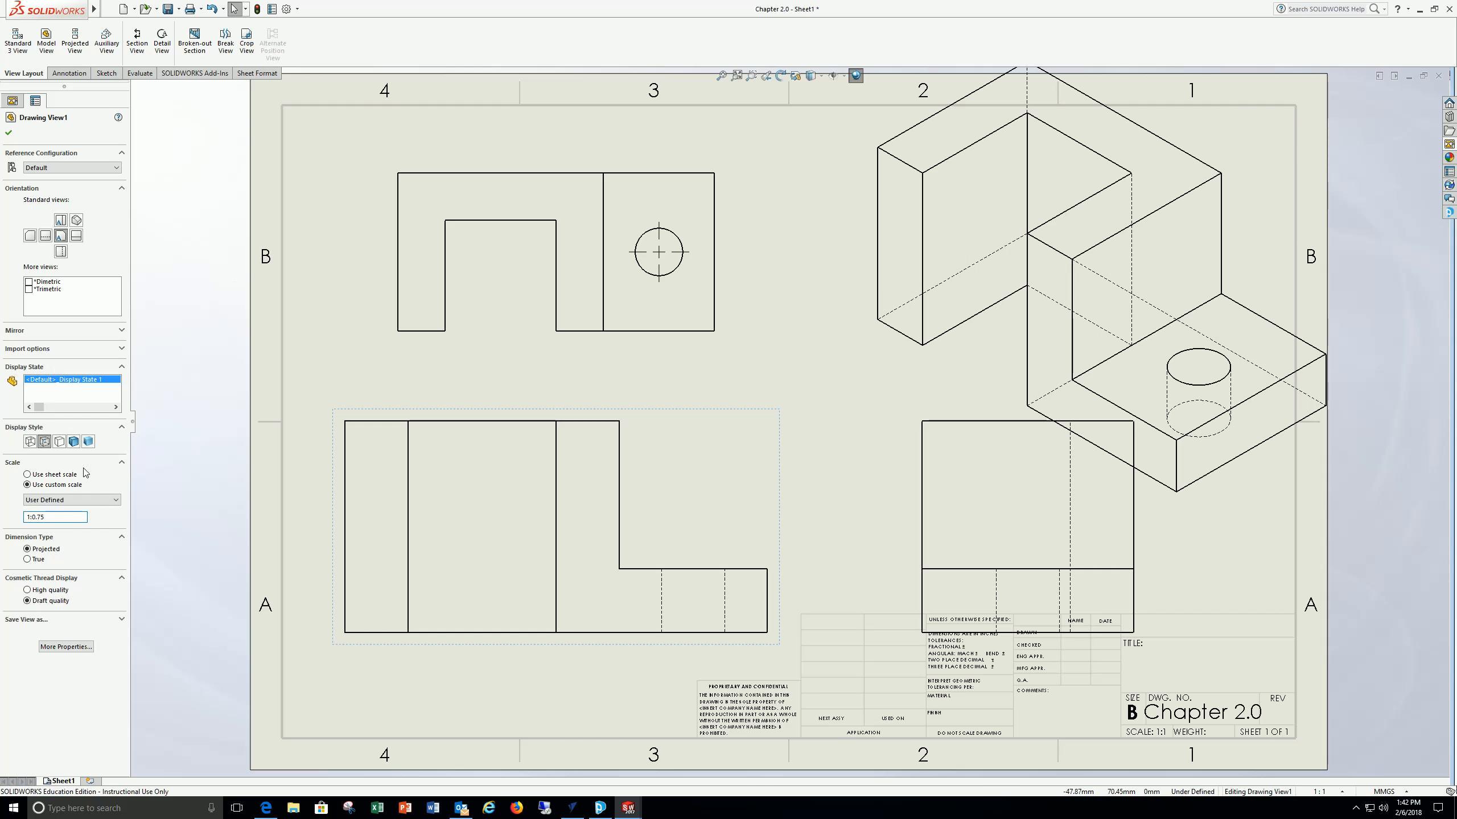
- Set the front view's user-defined scale to 0.75:1
{"action": "double_click", "coordinate": [45, 517]}
{"action": "double_click", "coordinate": [28, 517]}
{"action": "type", "text": "0.75"}
{"action": "key", "text": "Return"}
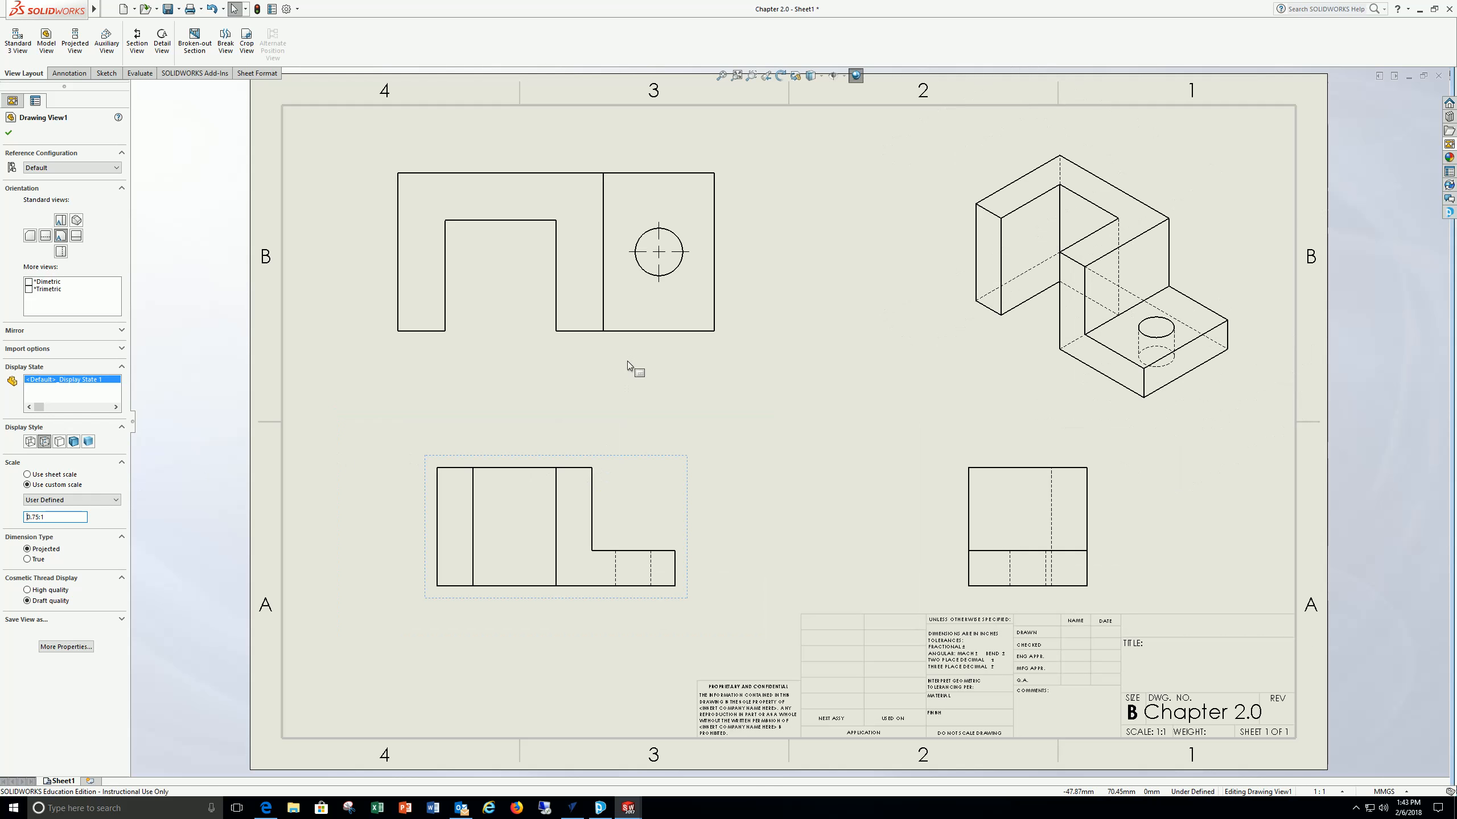
- Give the top view a user-defined custom scale of 0.75:1 to match the front view
{"action": "left_click", "coordinate": [632, 345]}
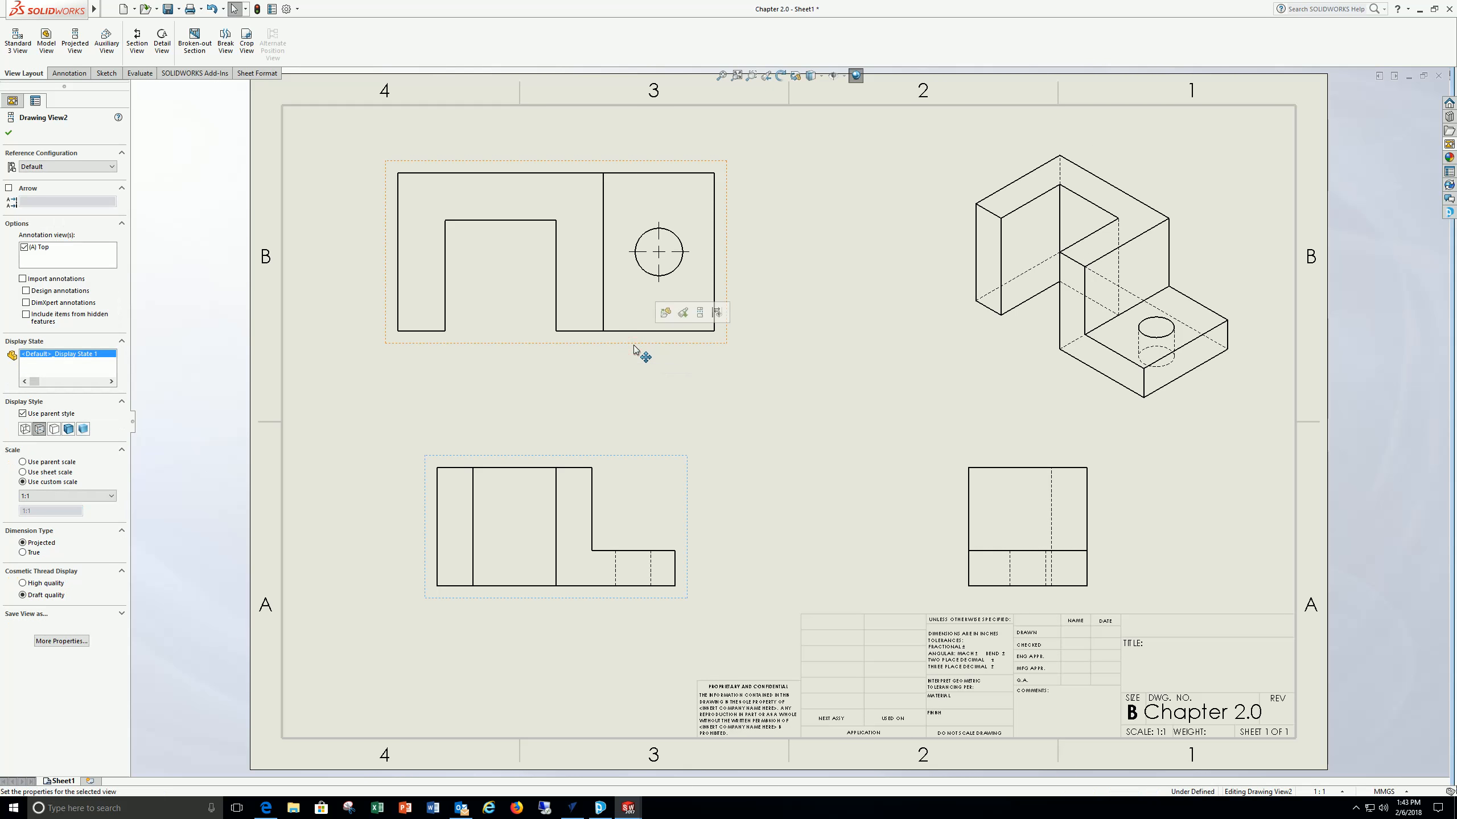
{"action": "left_click", "coordinate": [111, 496]}
{"action": "left_click_drag", "start_coordinate": [112, 535], "coordinate": [111, 510]}
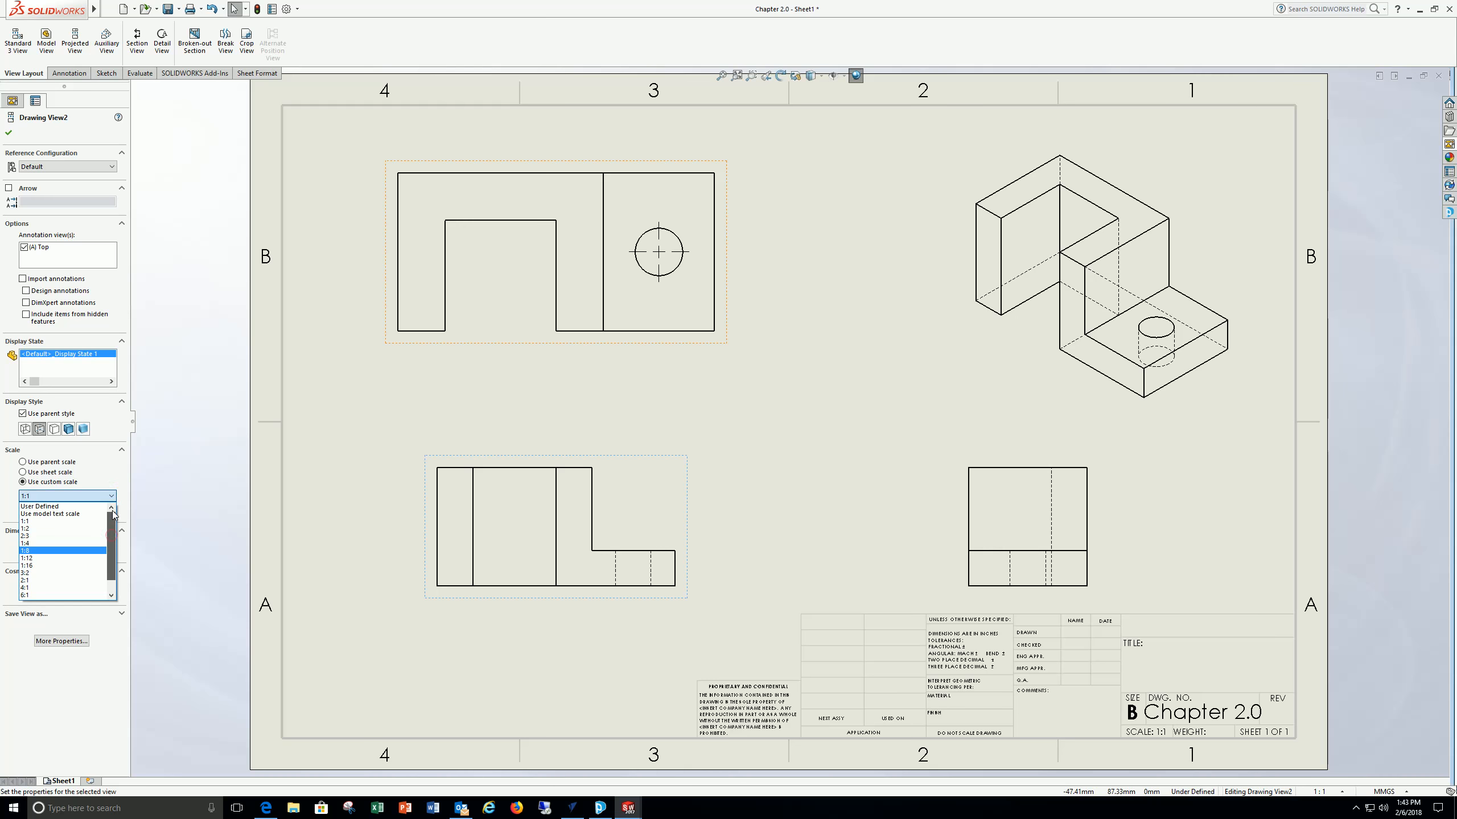
{"action": "left_click", "coordinate": [79, 507]}
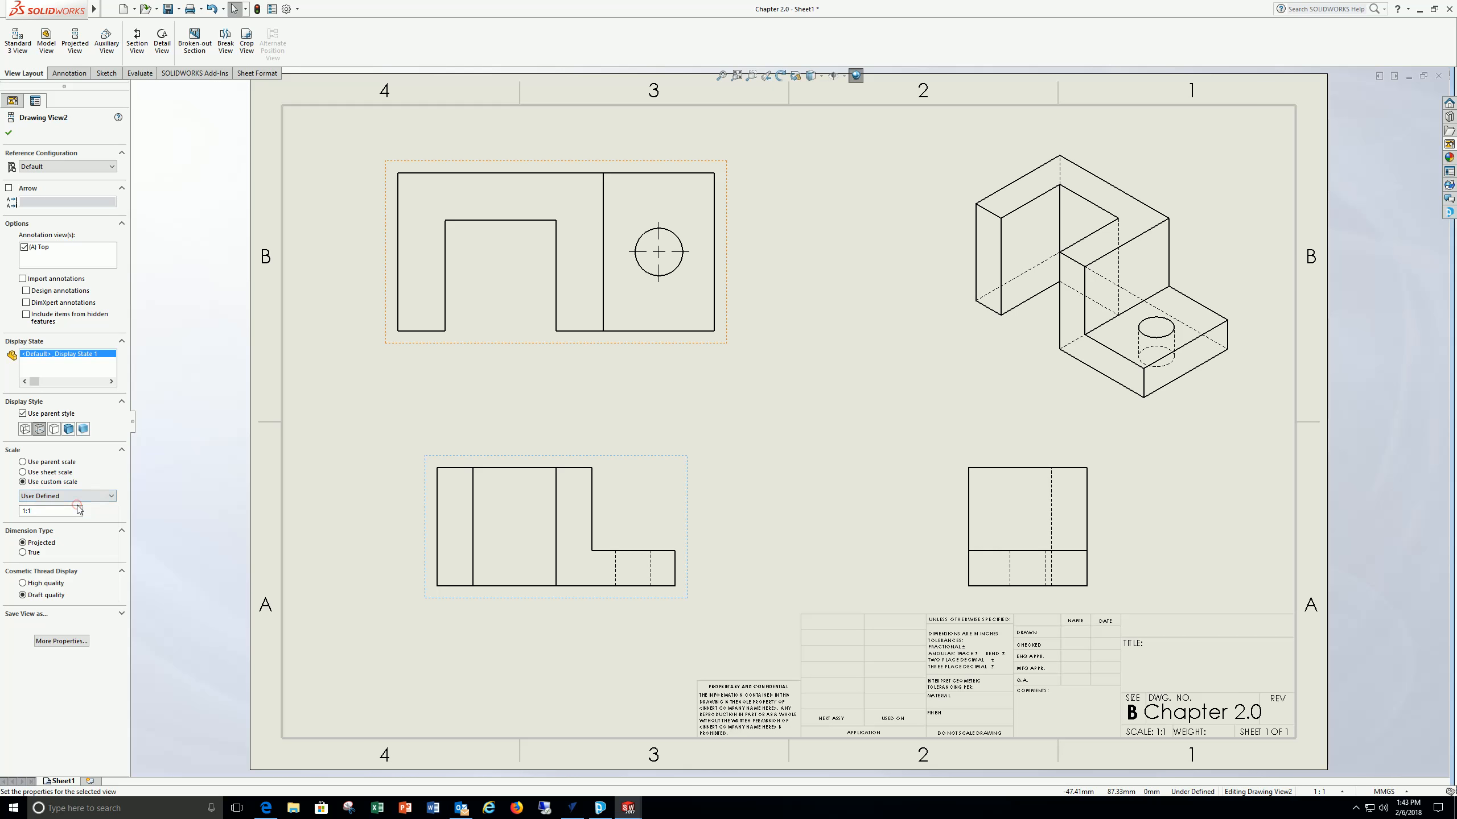
{"action": "left_click", "coordinate": [26, 510]}
{"action": "type", "text": ".75"}
{"action": "key", "text": "Return"}
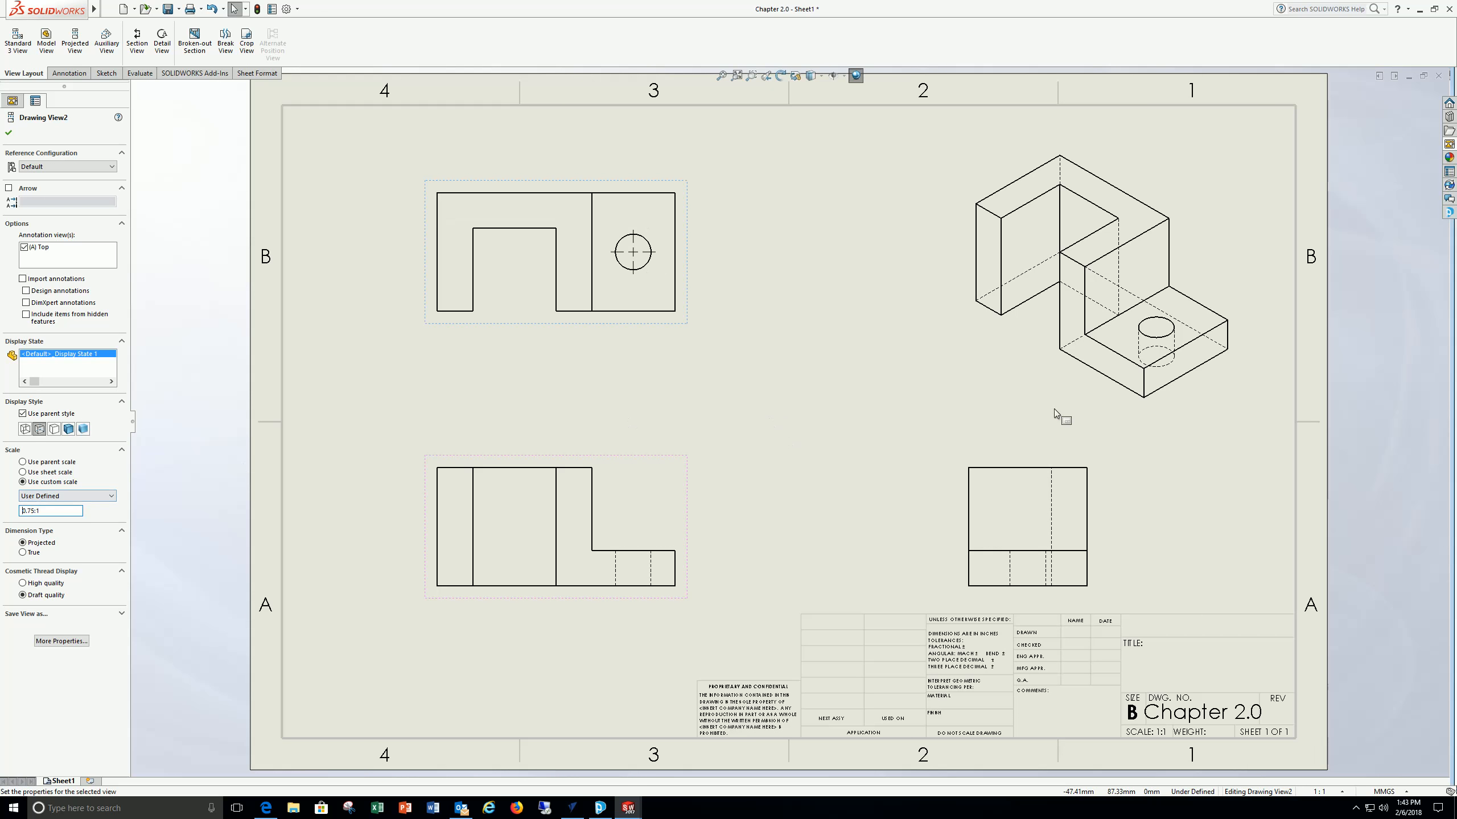
- Change the isometric view's display style to Shaded With Edges and deselect the view
{"action": "left_click", "coordinate": [1081, 407]}
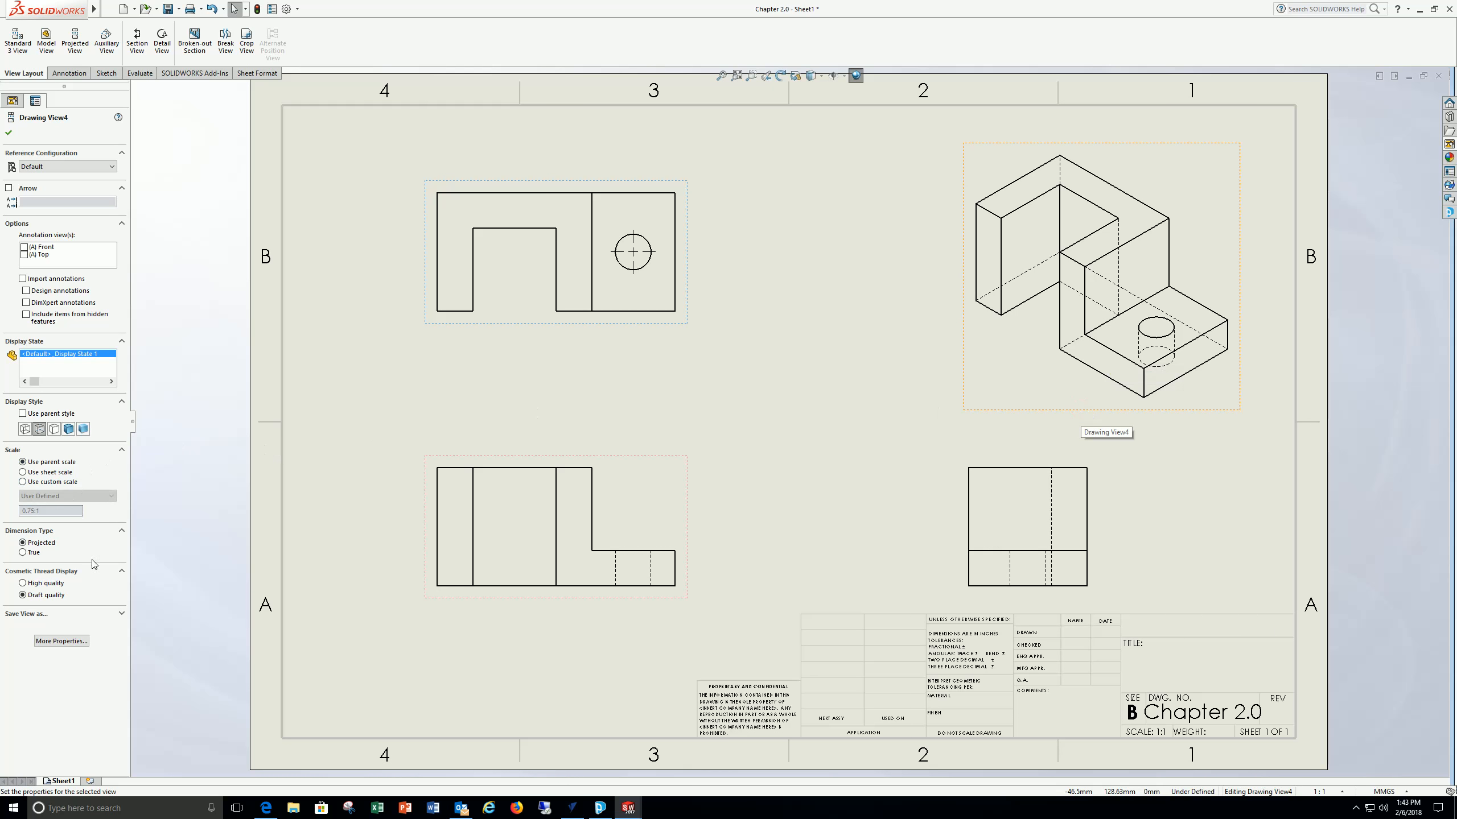
{"action": "left_click", "coordinate": [790, 385]}
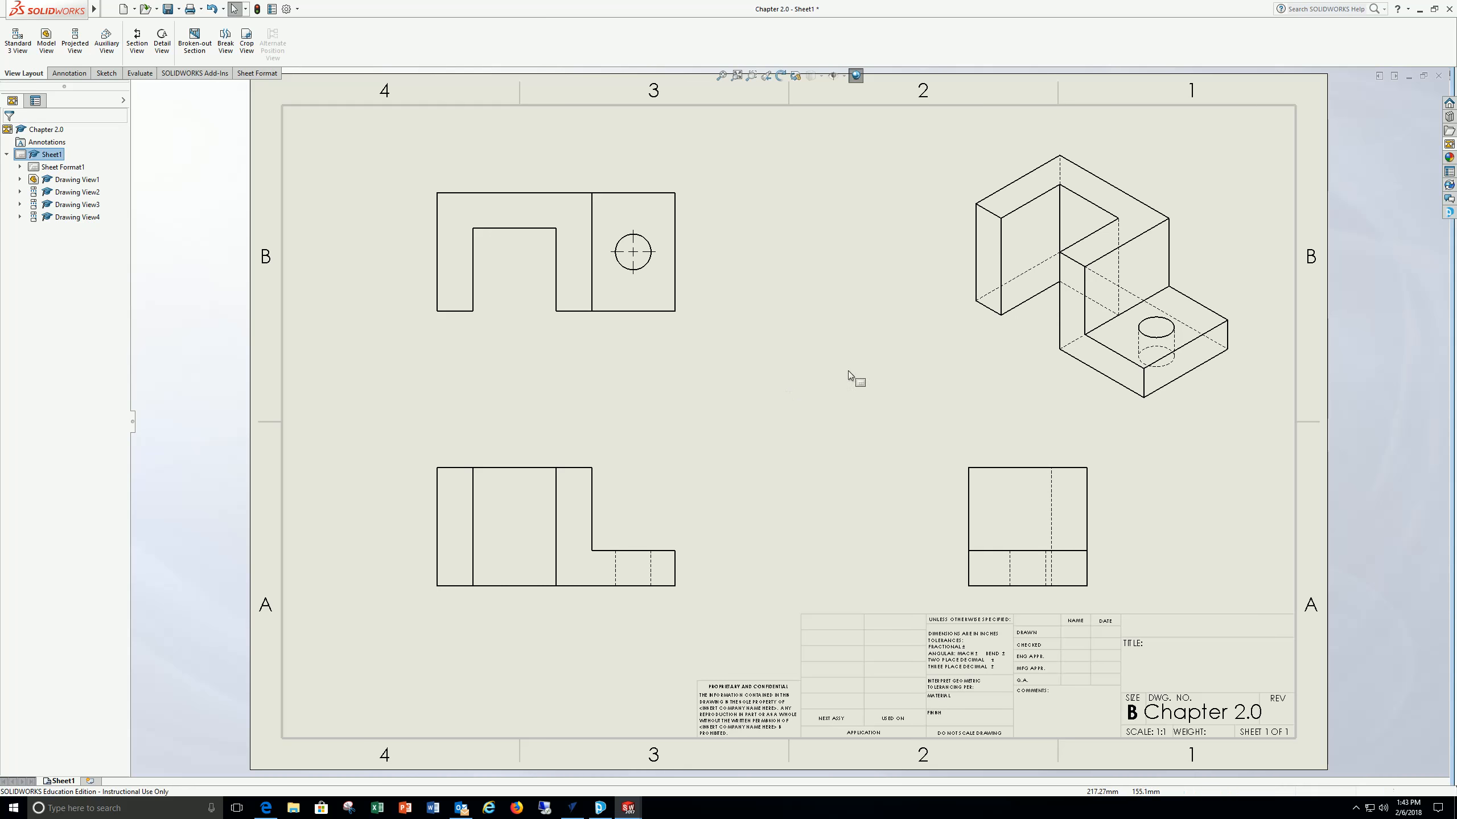
{"action": "left_click", "coordinate": [1045, 402]}
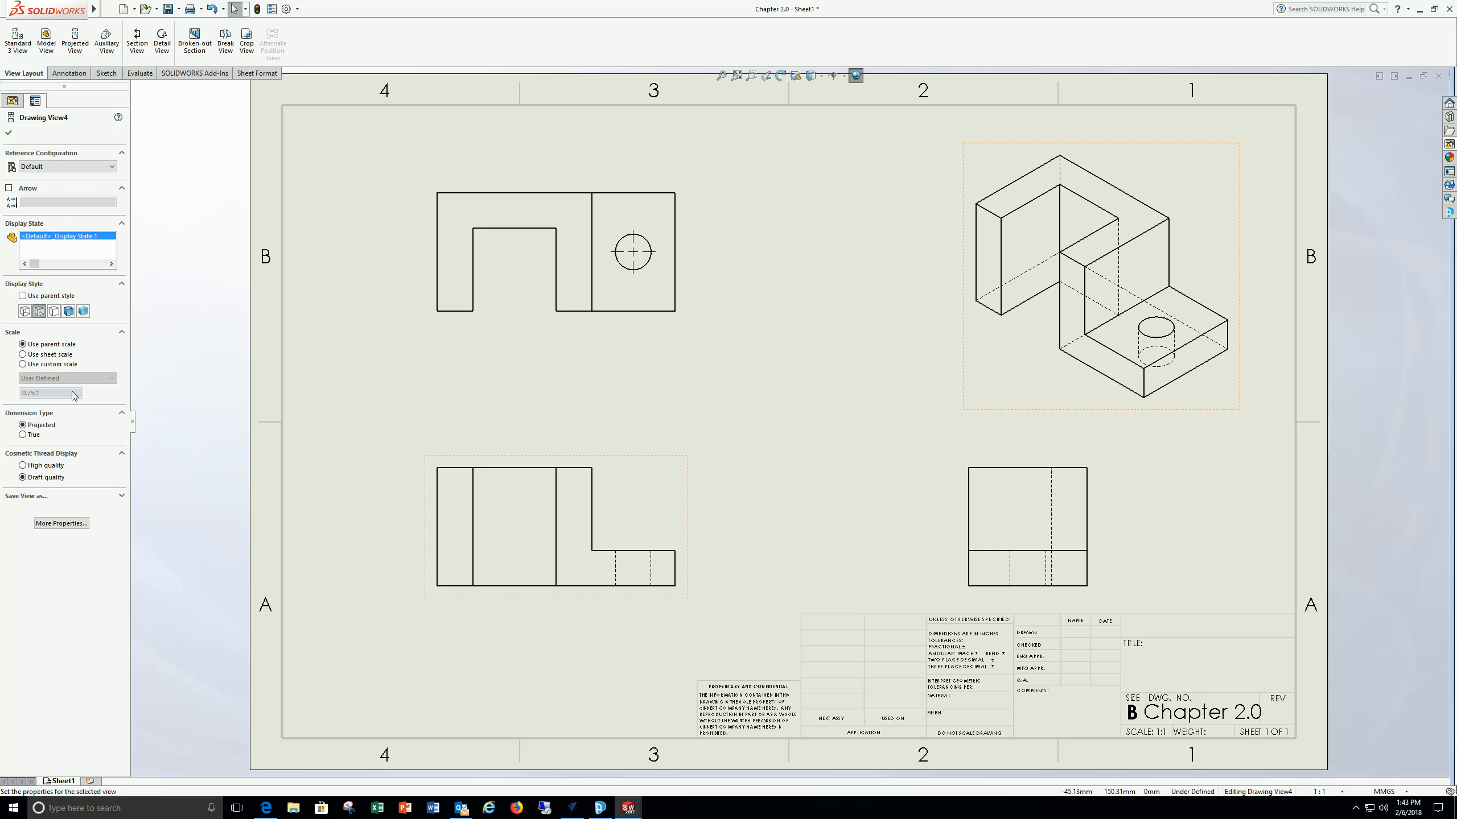
{"action": "left_click", "coordinate": [69, 311]}
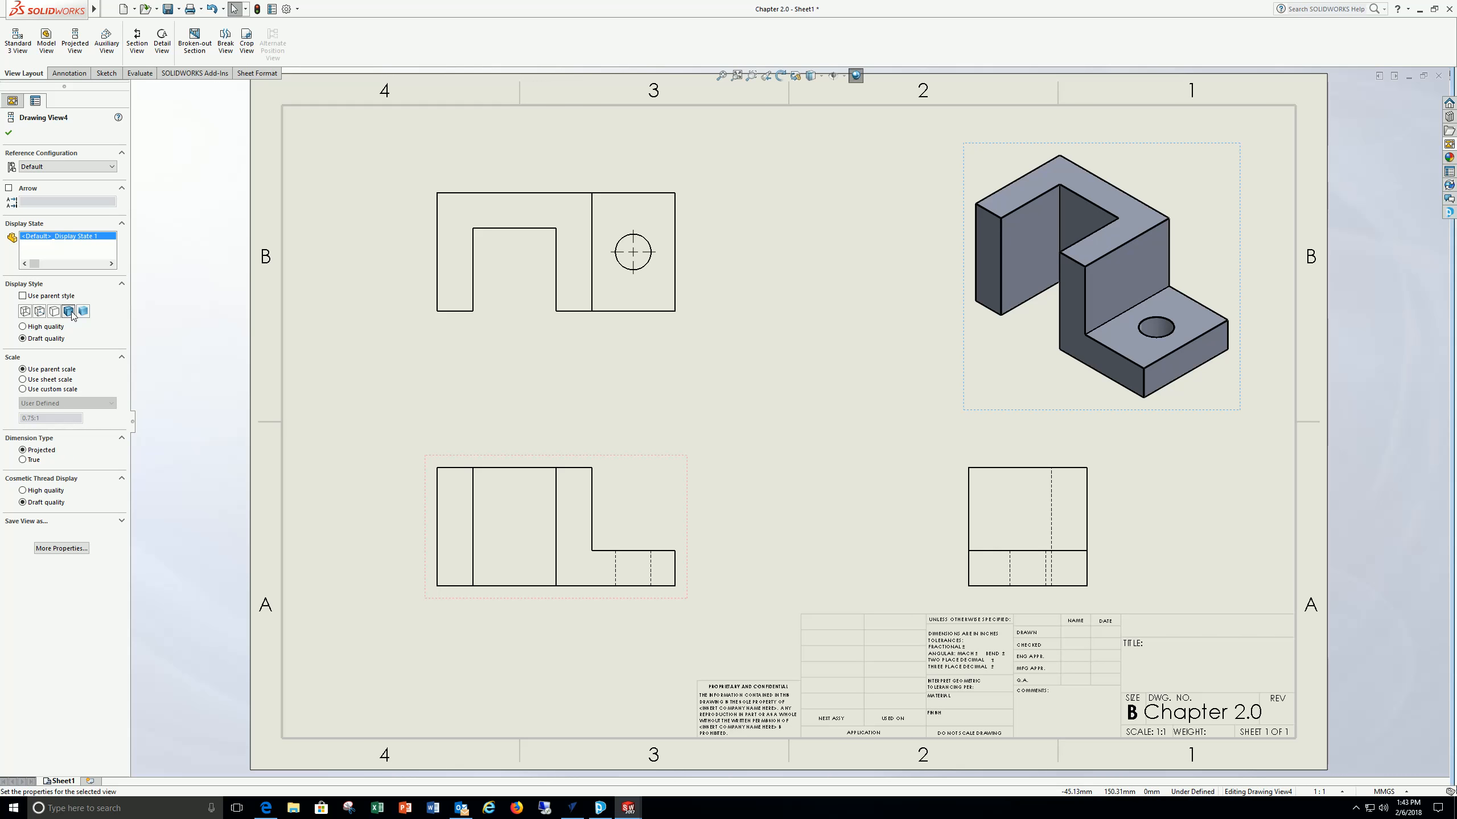
{"action": "left_click", "coordinate": [9, 133]}
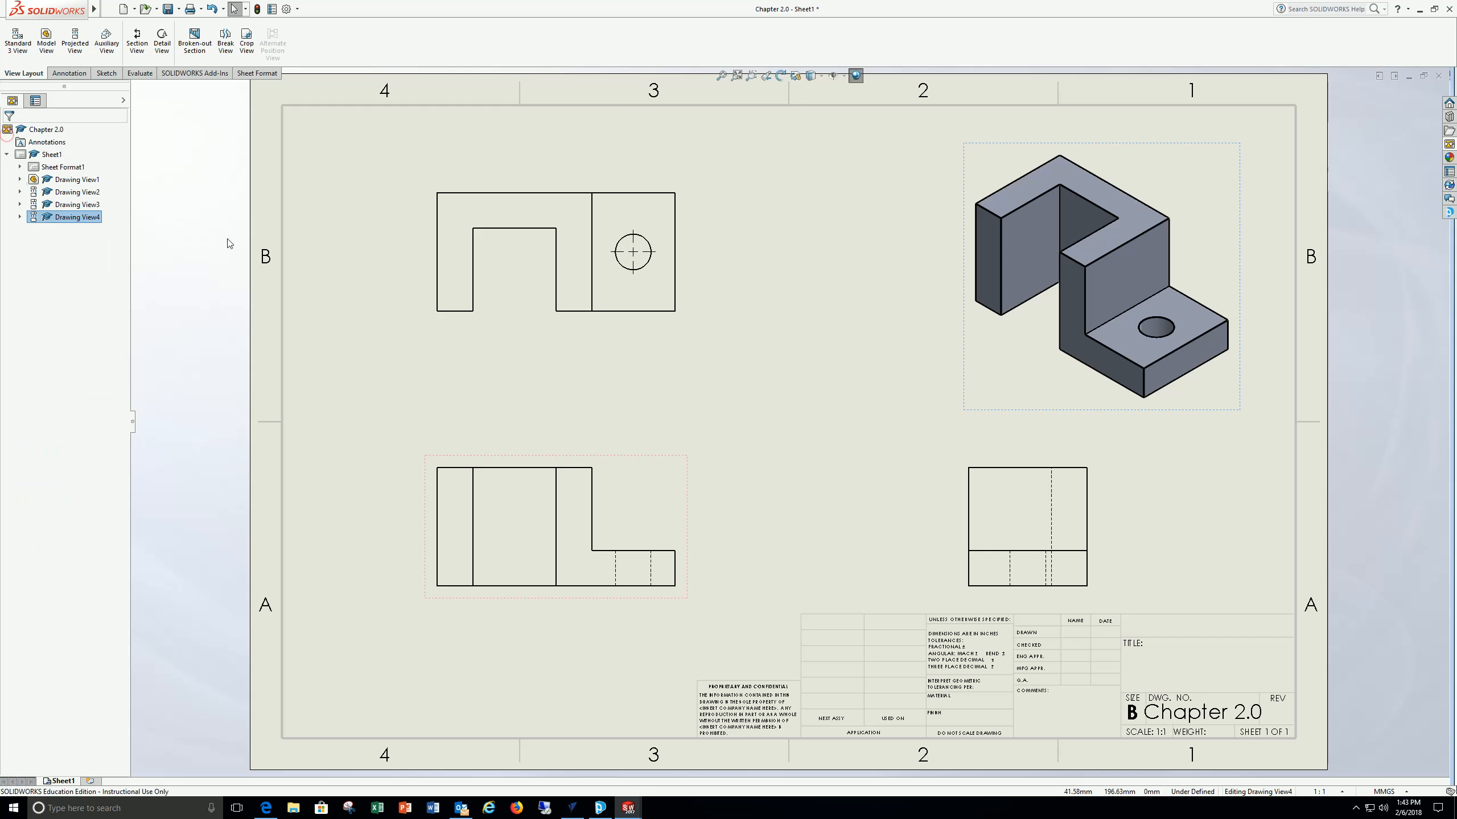
{"action": "left_click", "coordinate": [725, 382]}
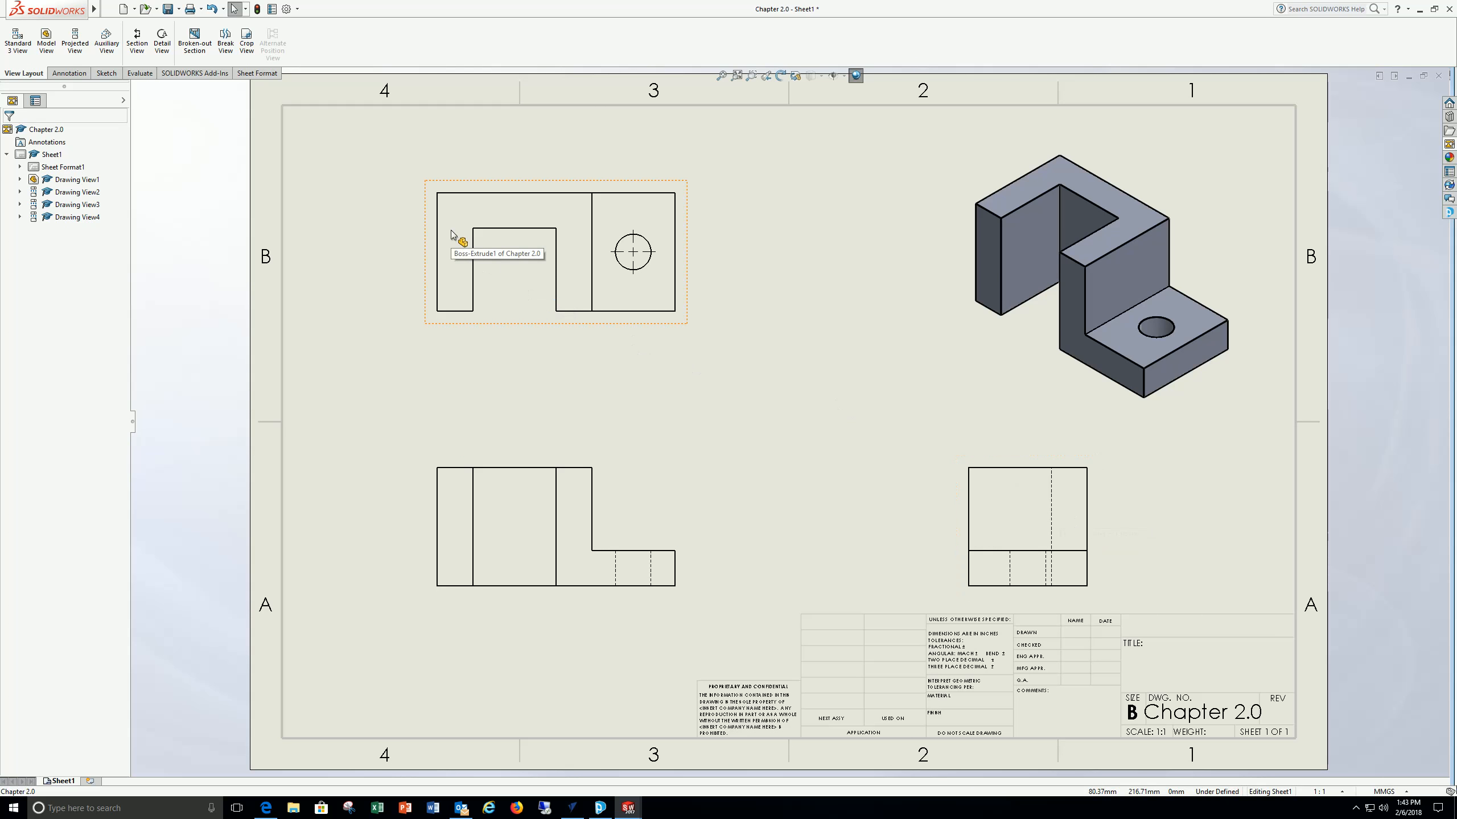
{"action": "left_click", "coordinate": [62, 74]}
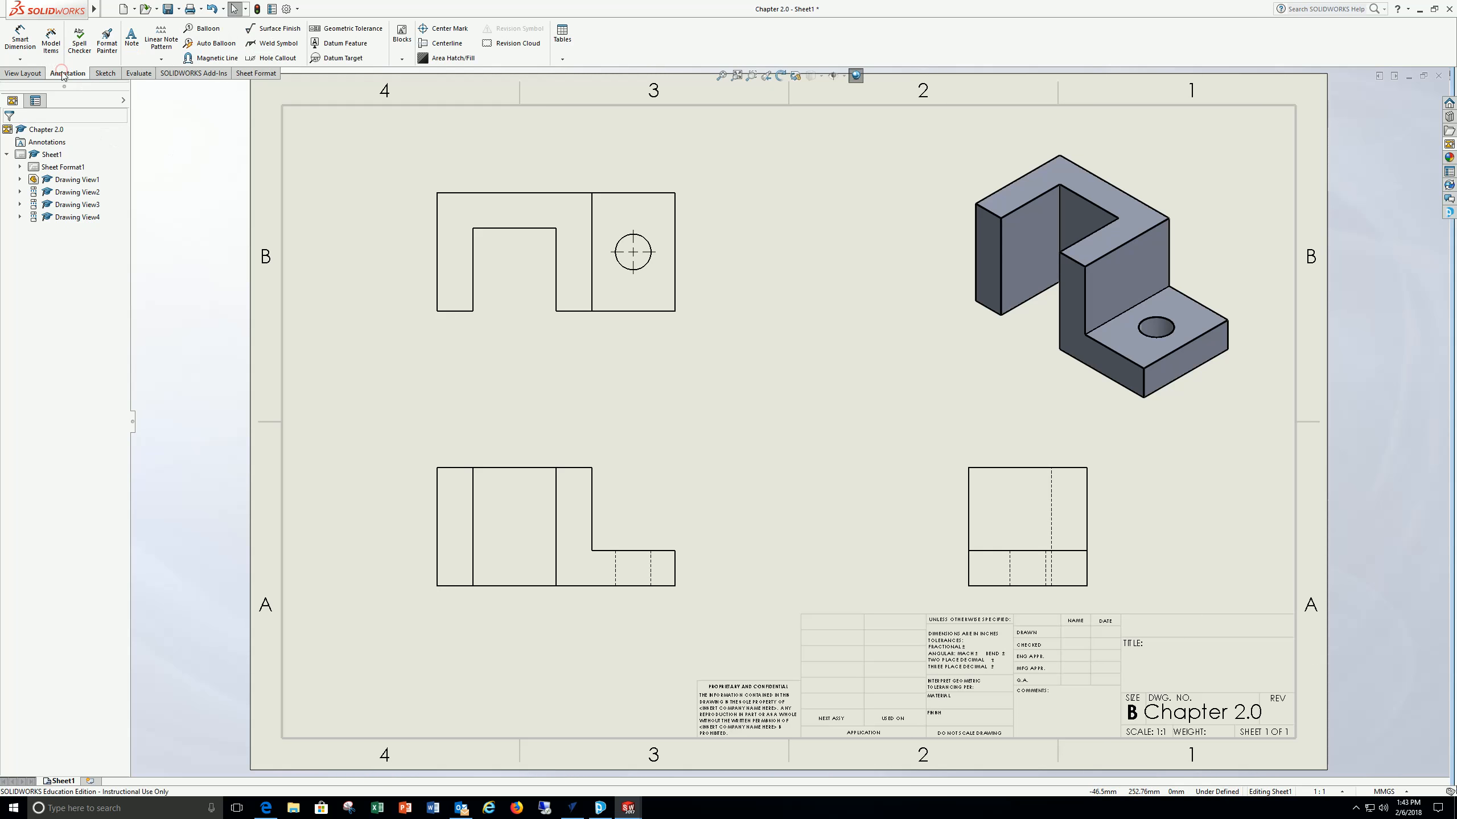
{"action": "left_click", "coordinate": [20, 38]}
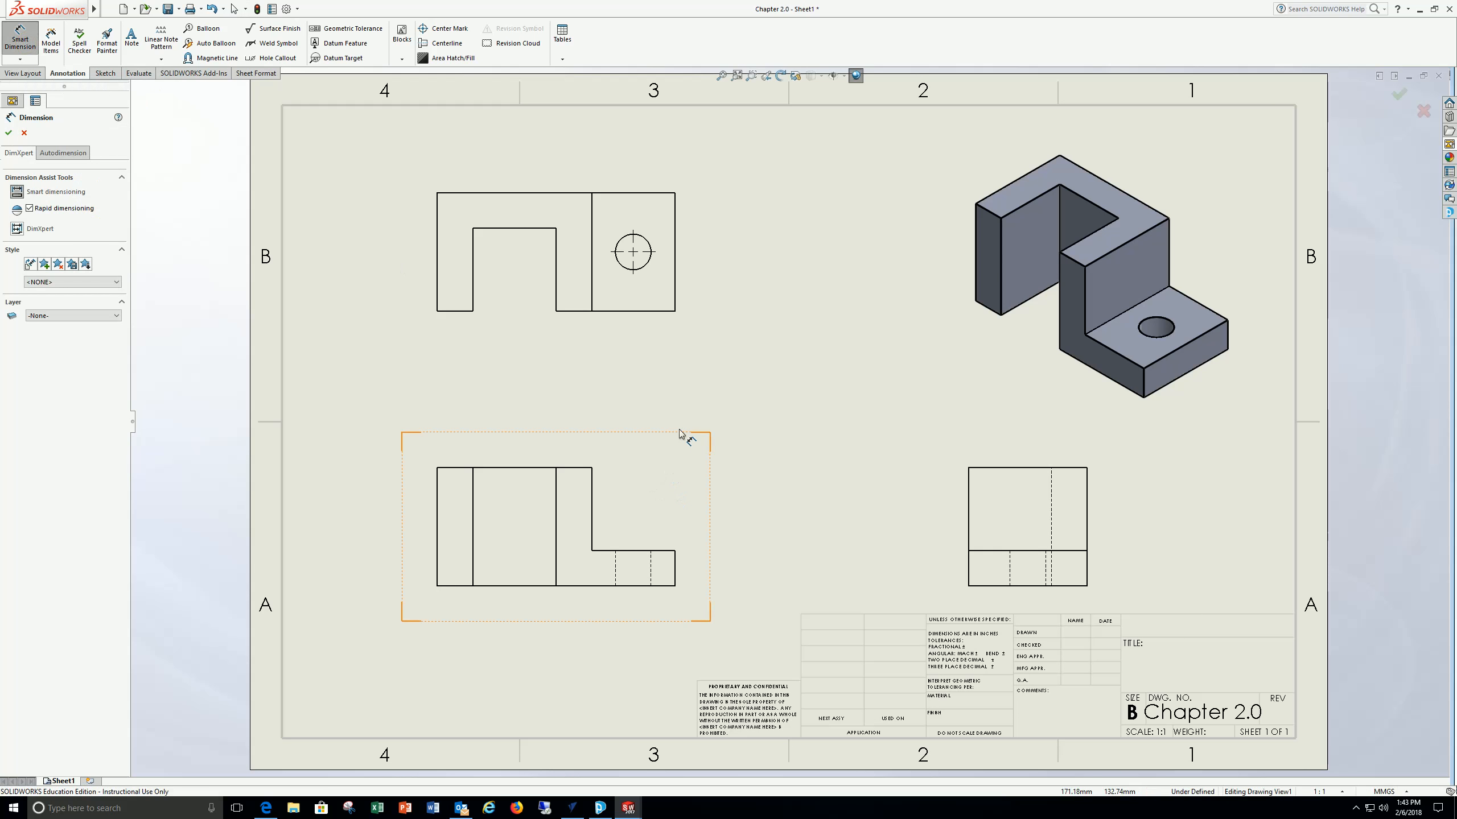
{"action": "left_click", "coordinate": [633, 254]}
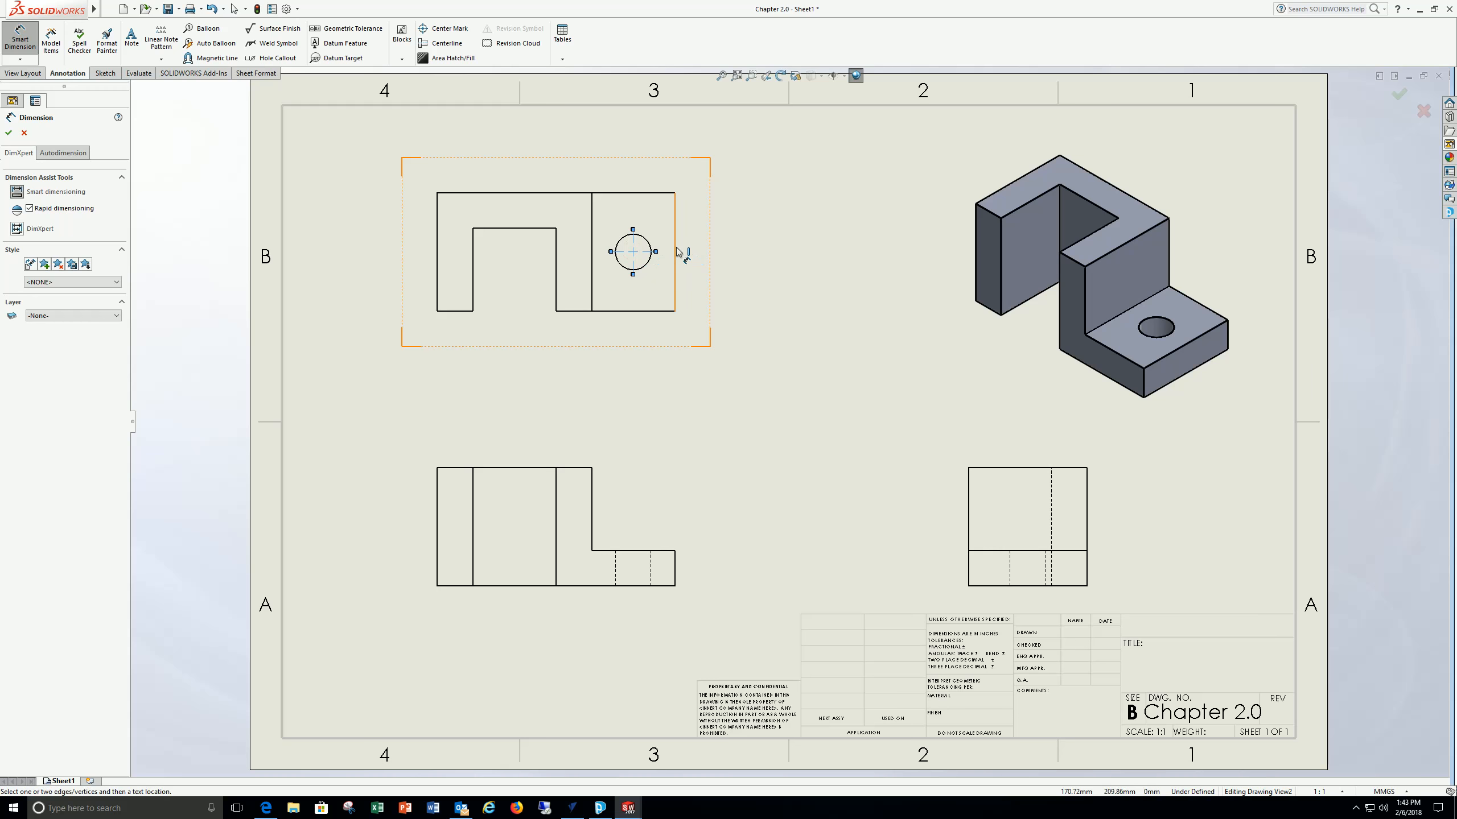
{"action": "left_click", "coordinate": [676, 252]}
{"action": "key", "text": "Escape"}
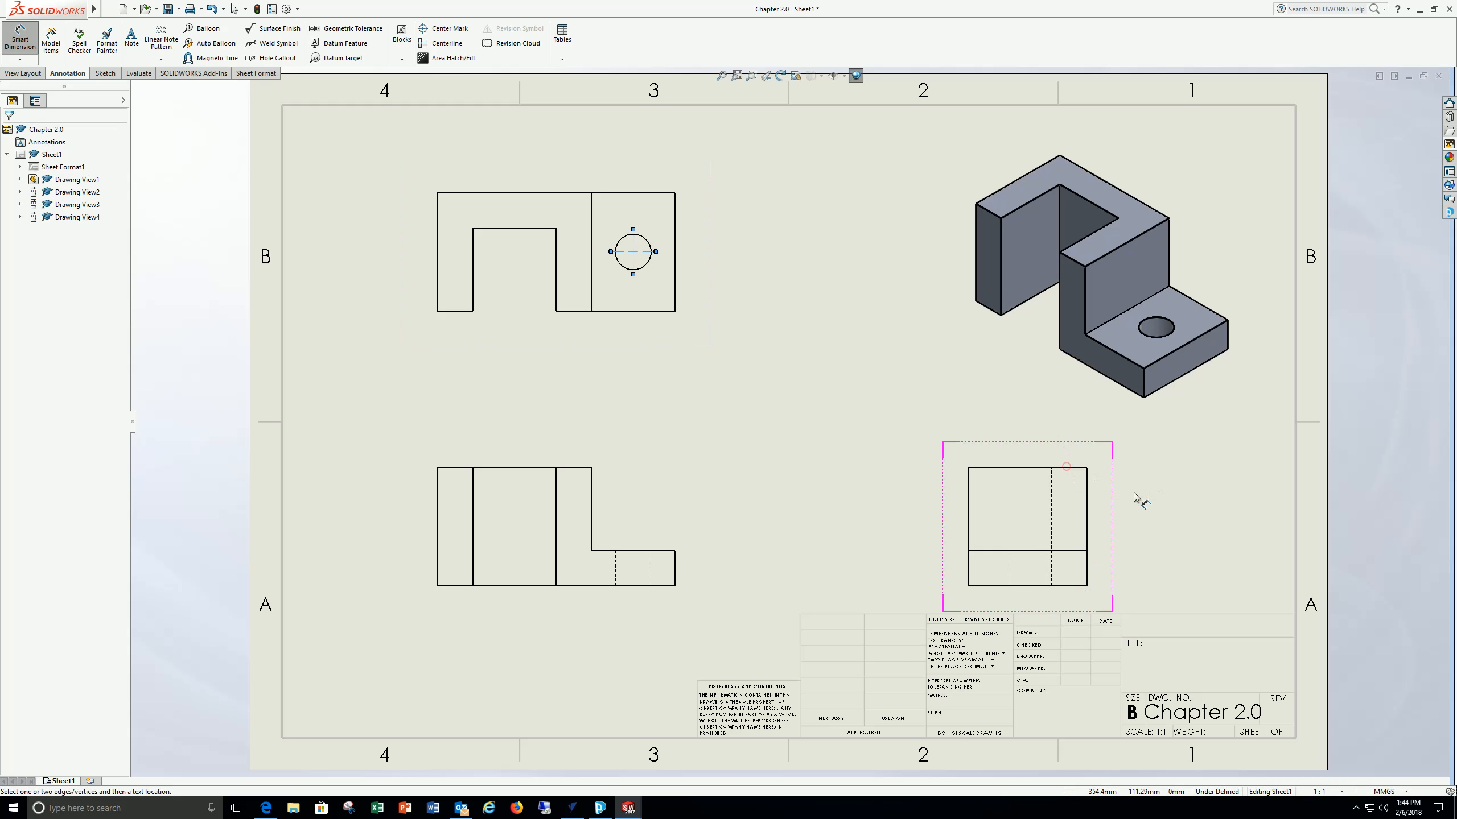
{"action": "mouse_move", "coordinate": [89, 4]}
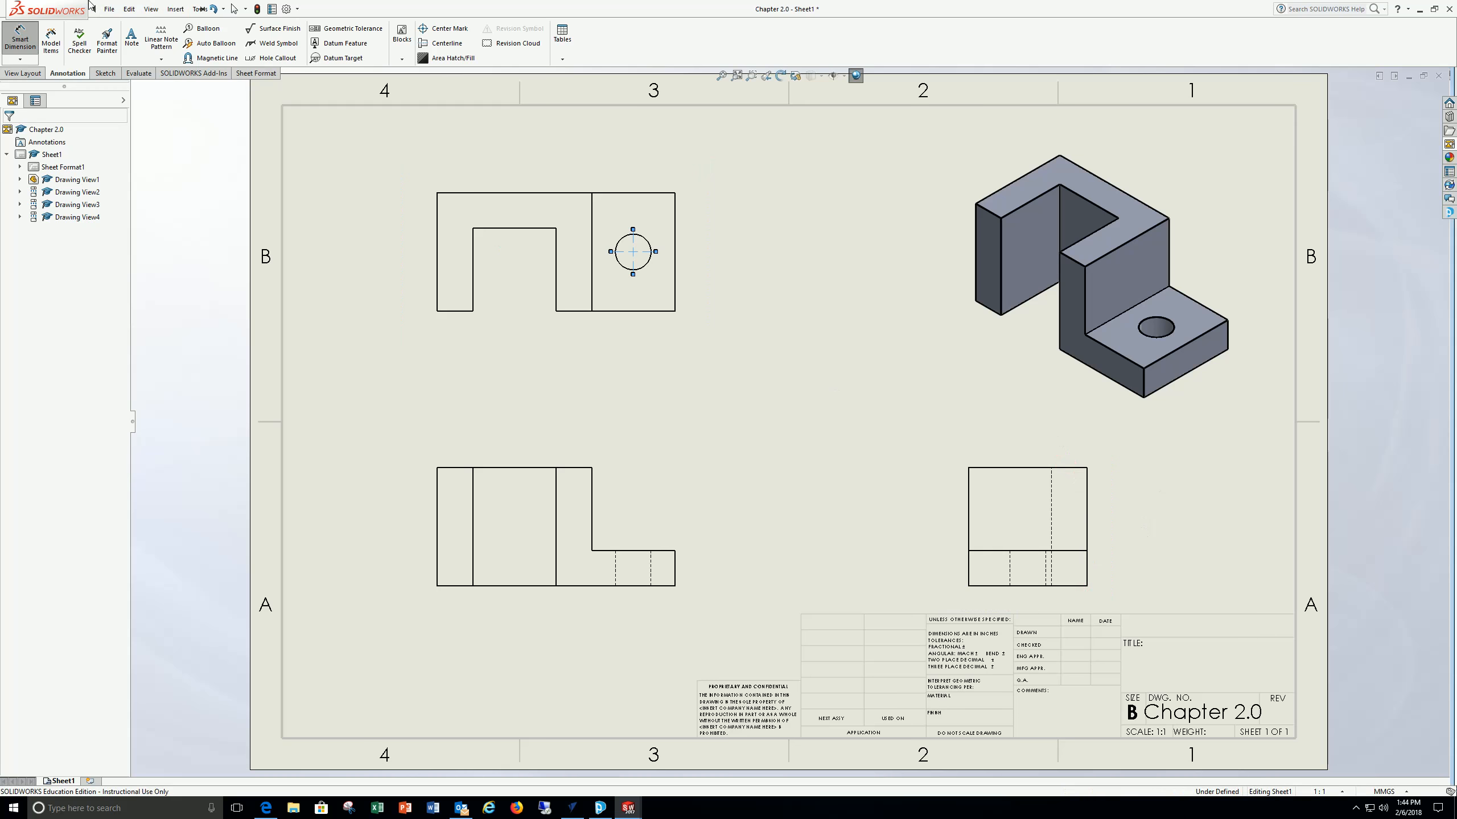
{"action": "left_click", "coordinate": [24, 40]}
{"action": "left_click", "coordinate": [28, 59]}
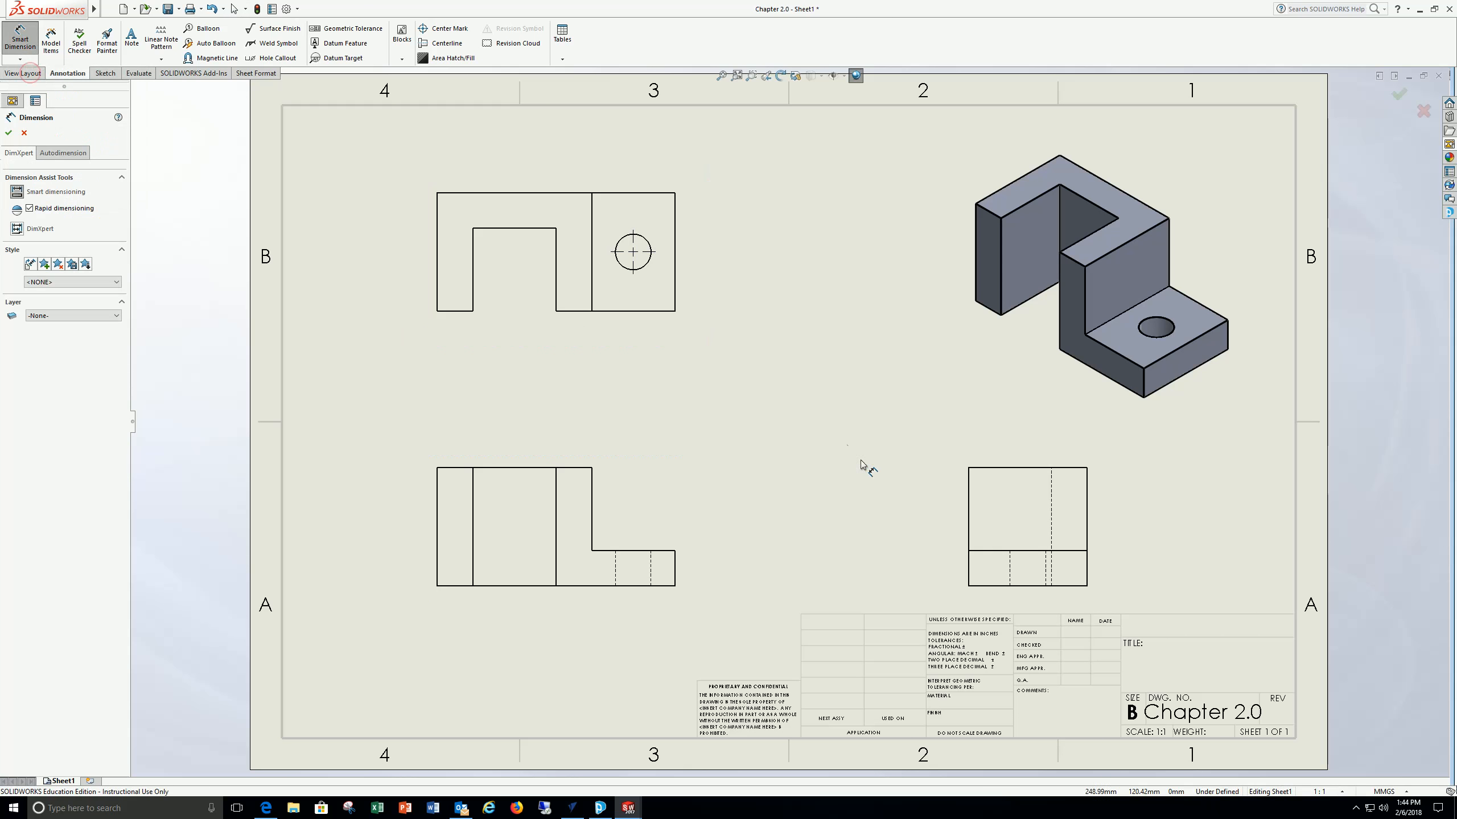
{"action": "left_click", "coordinate": [1075, 585]}
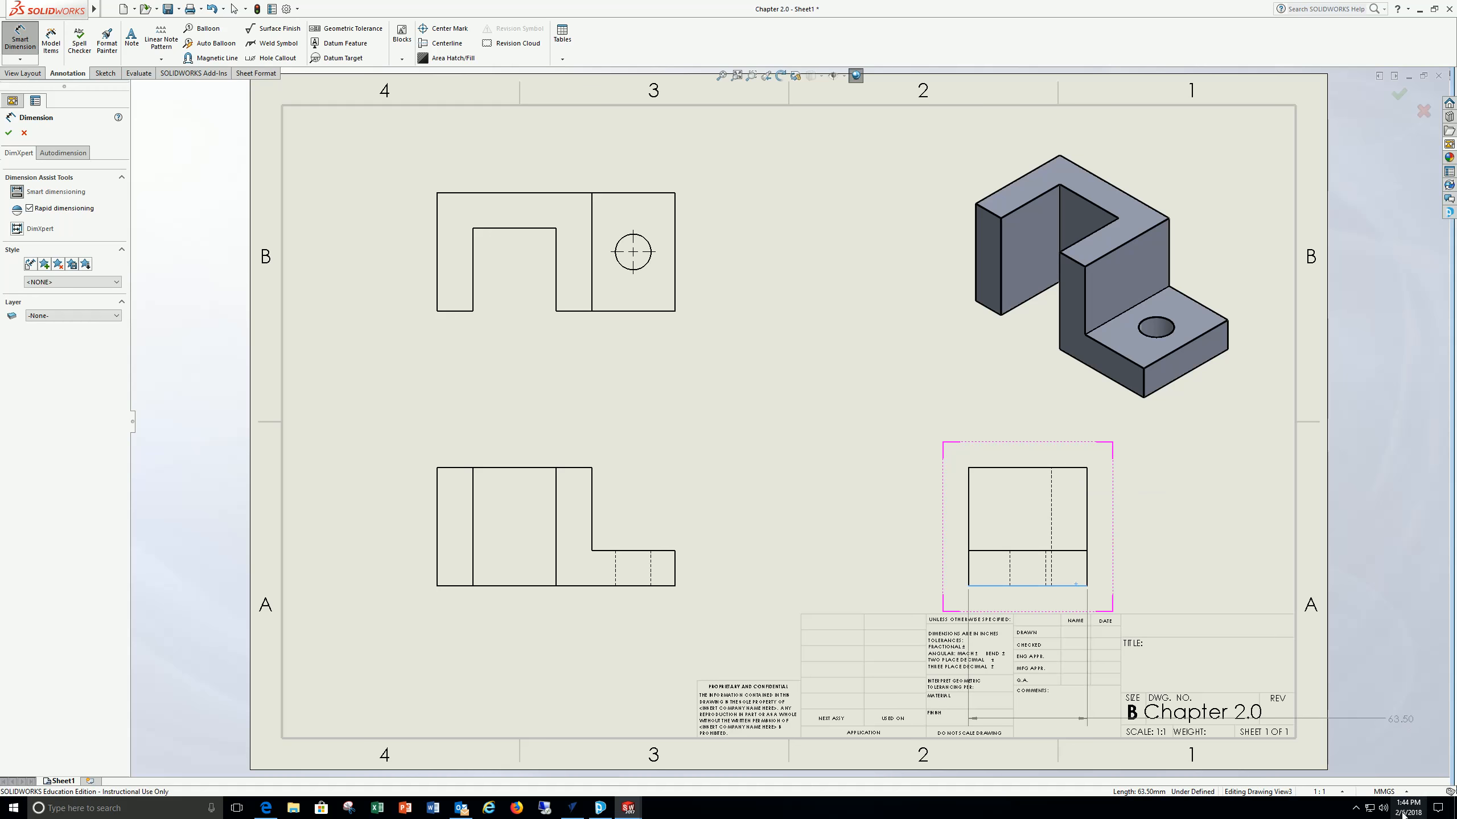
- Switch the drawing's unit system to IPS (inch, pound, second) and check the Units page of the document properties
{"action": "left_click", "coordinate": [1397, 795]}
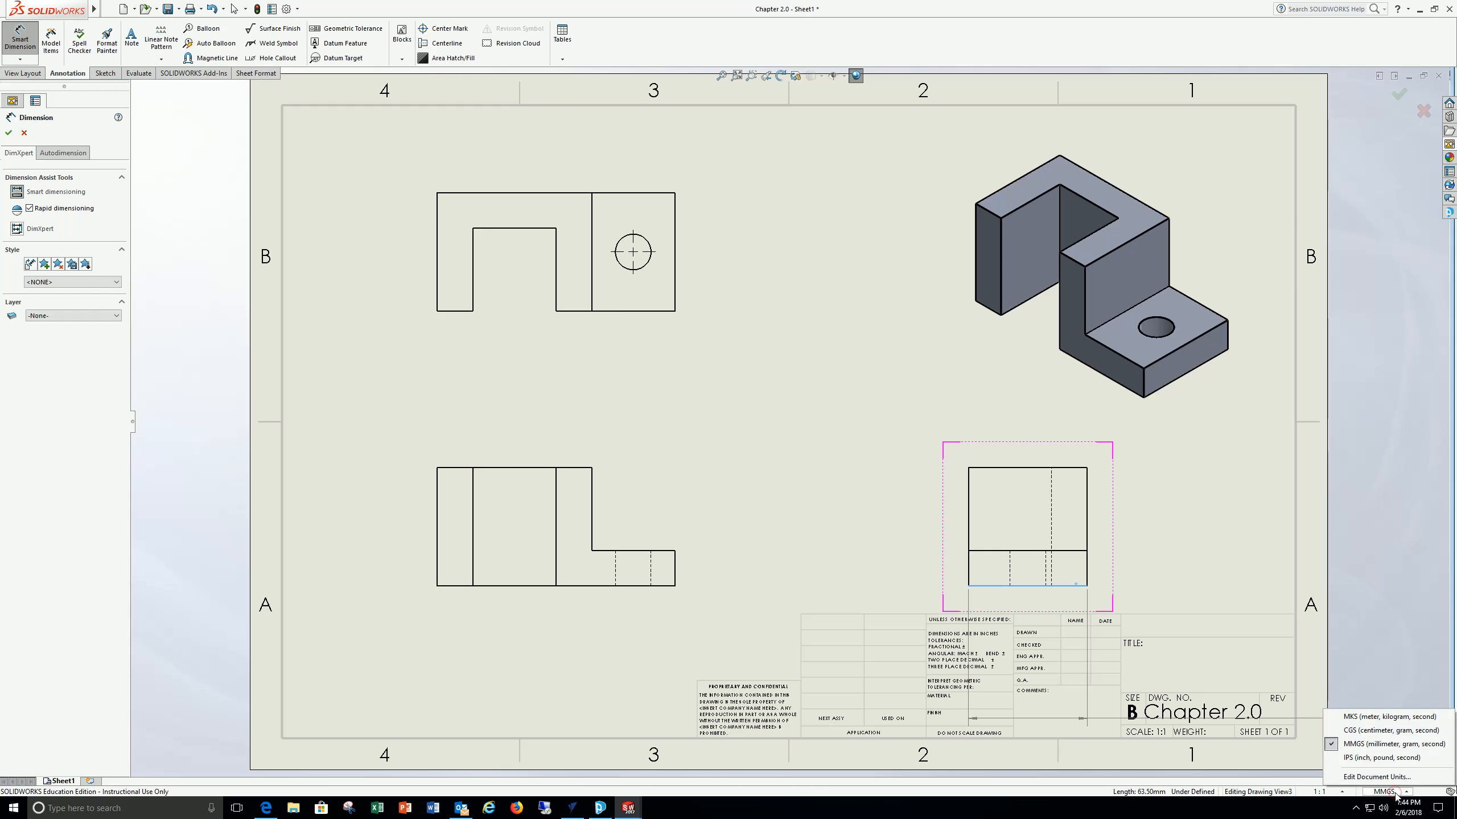
{"action": "left_click", "coordinate": [1358, 758]}
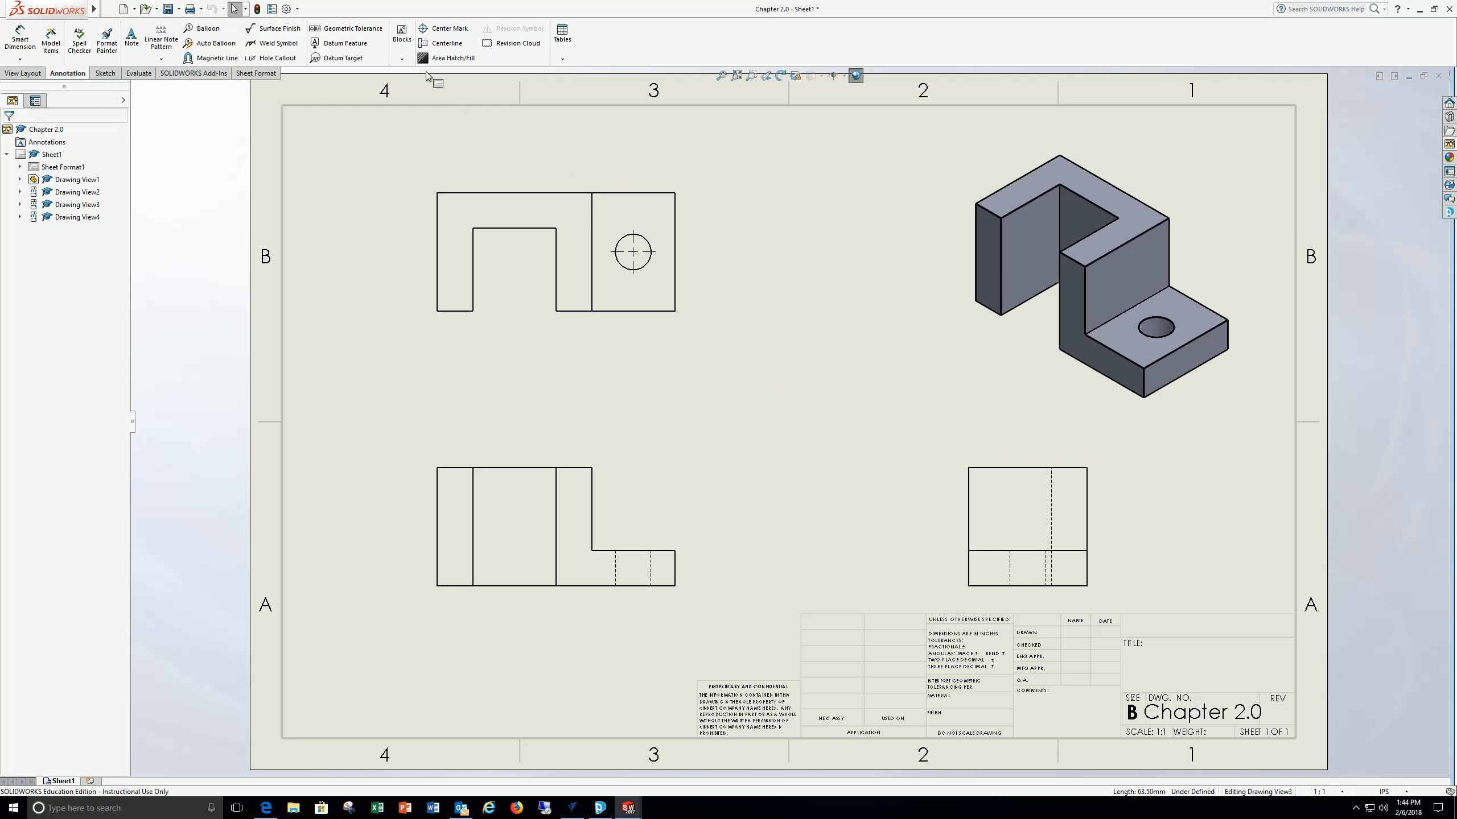
{"action": "left_click", "coordinate": [286, 9]}
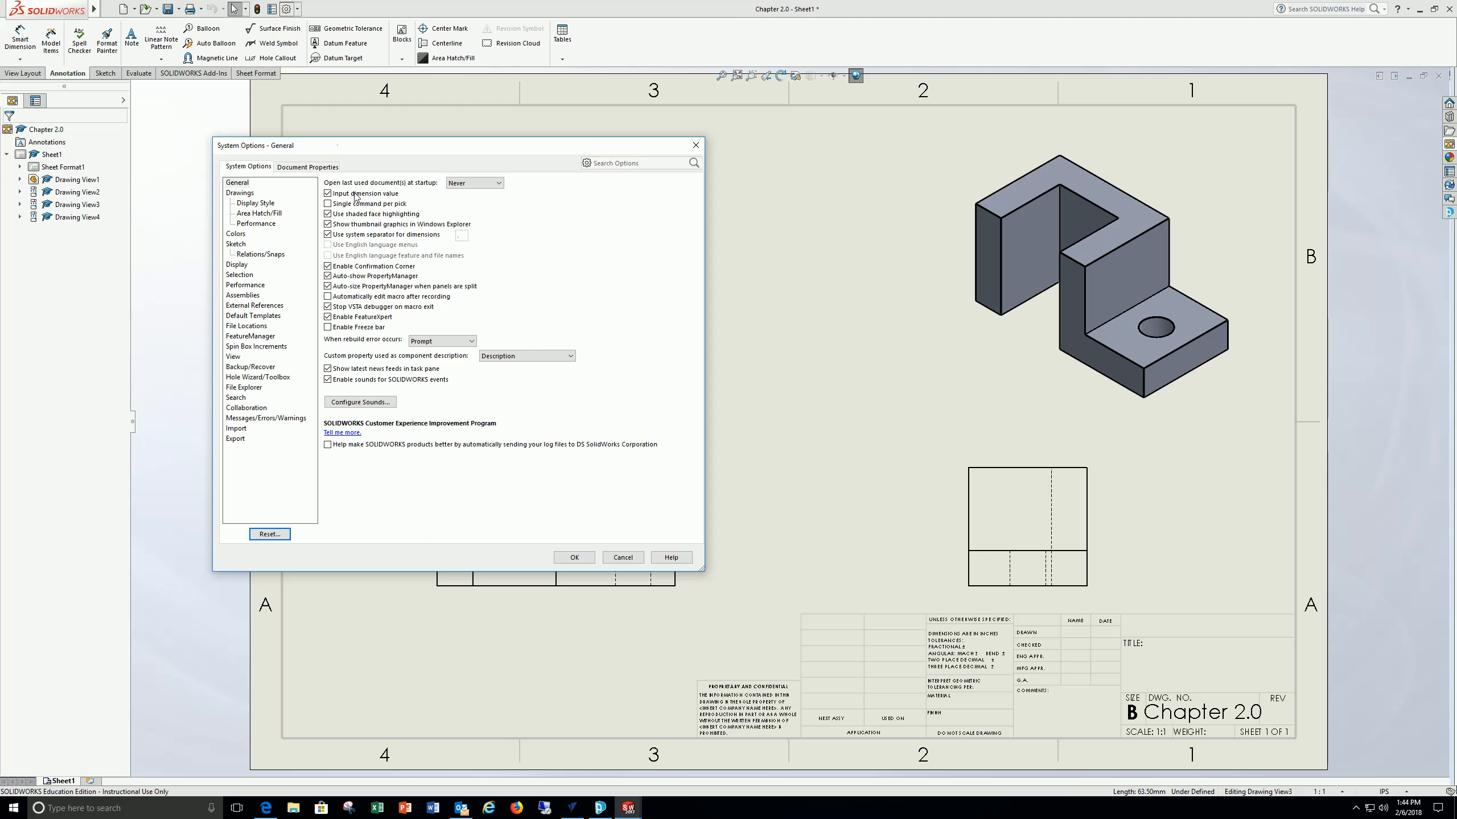
{"action": "left_click", "coordinate": [320, 169]}
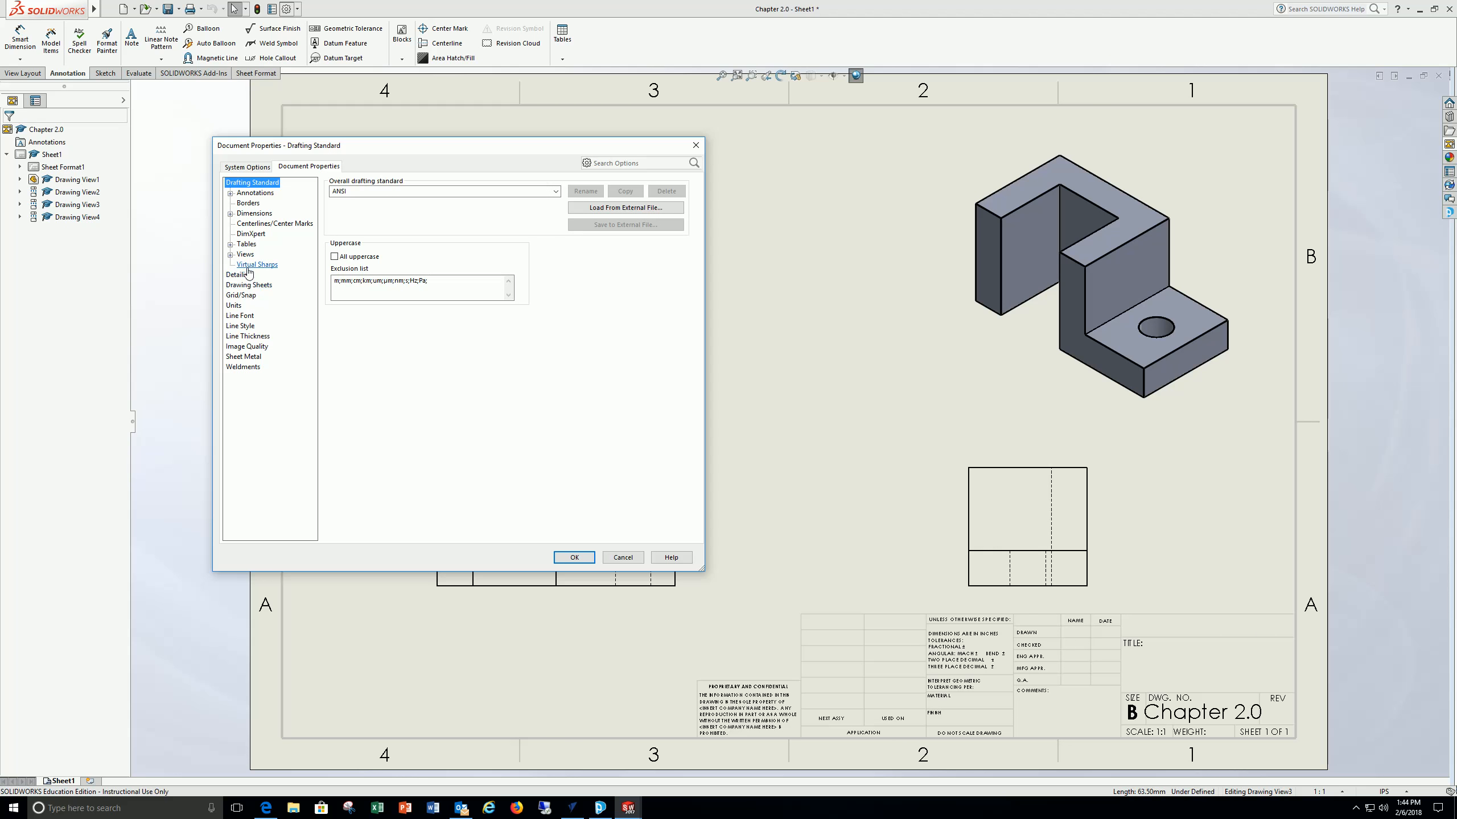
{"action": "left_click", "coordinate": [236, 306]}
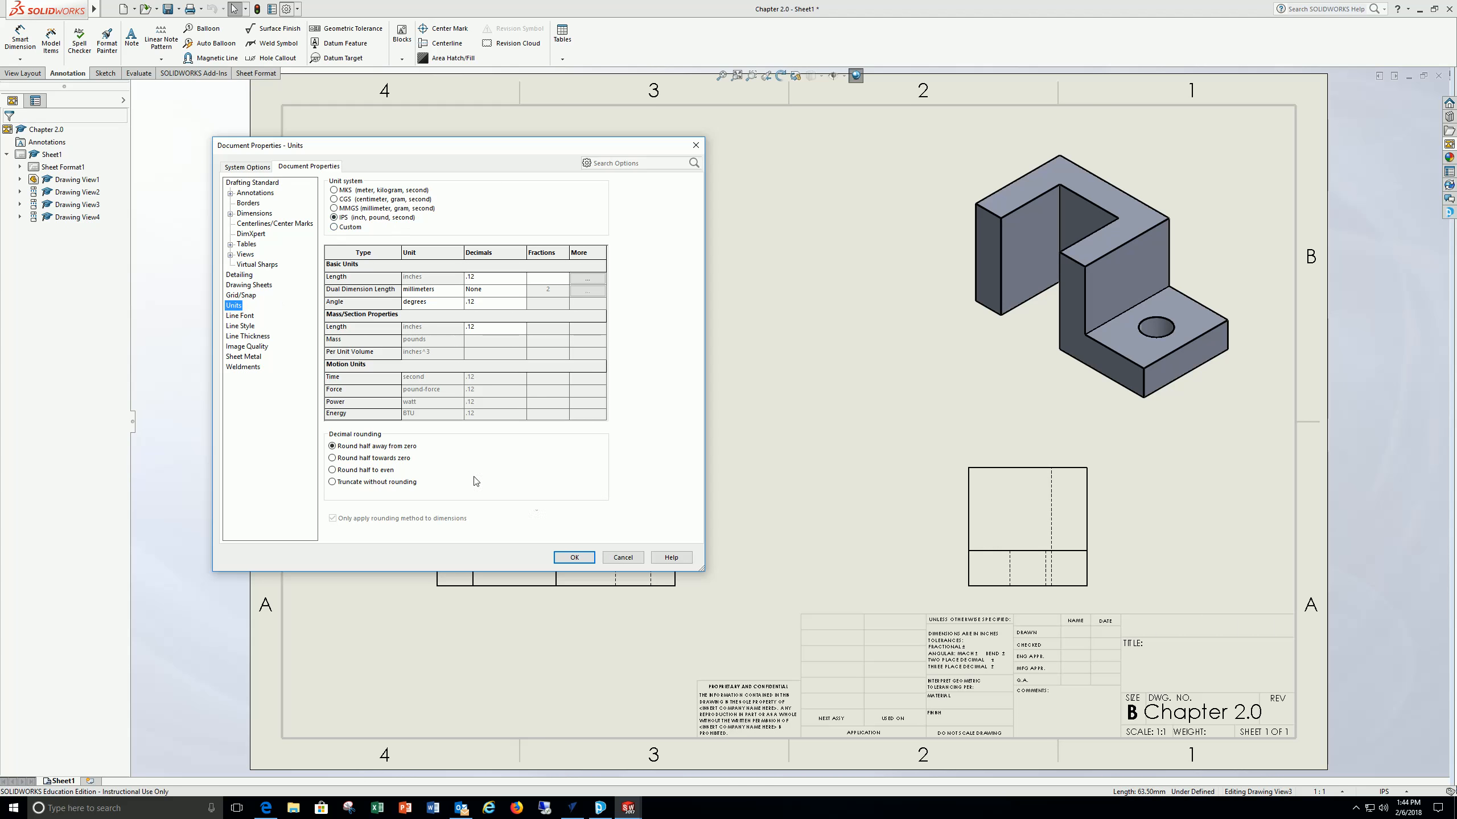
{"action": "left_click", "coordinate": [589, 553]}
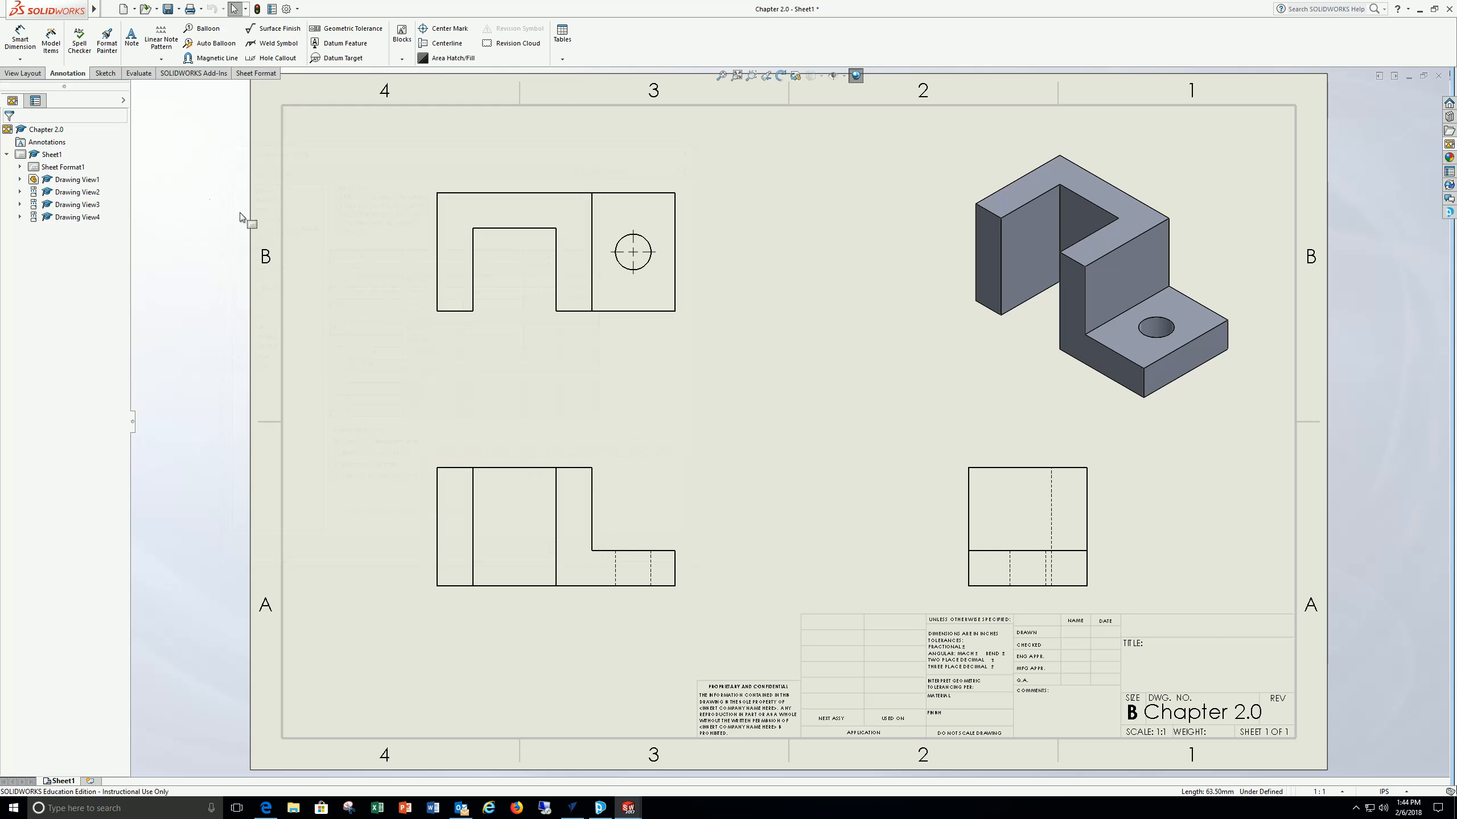
{"action": "left_click", "coordinate": [20, 39]}
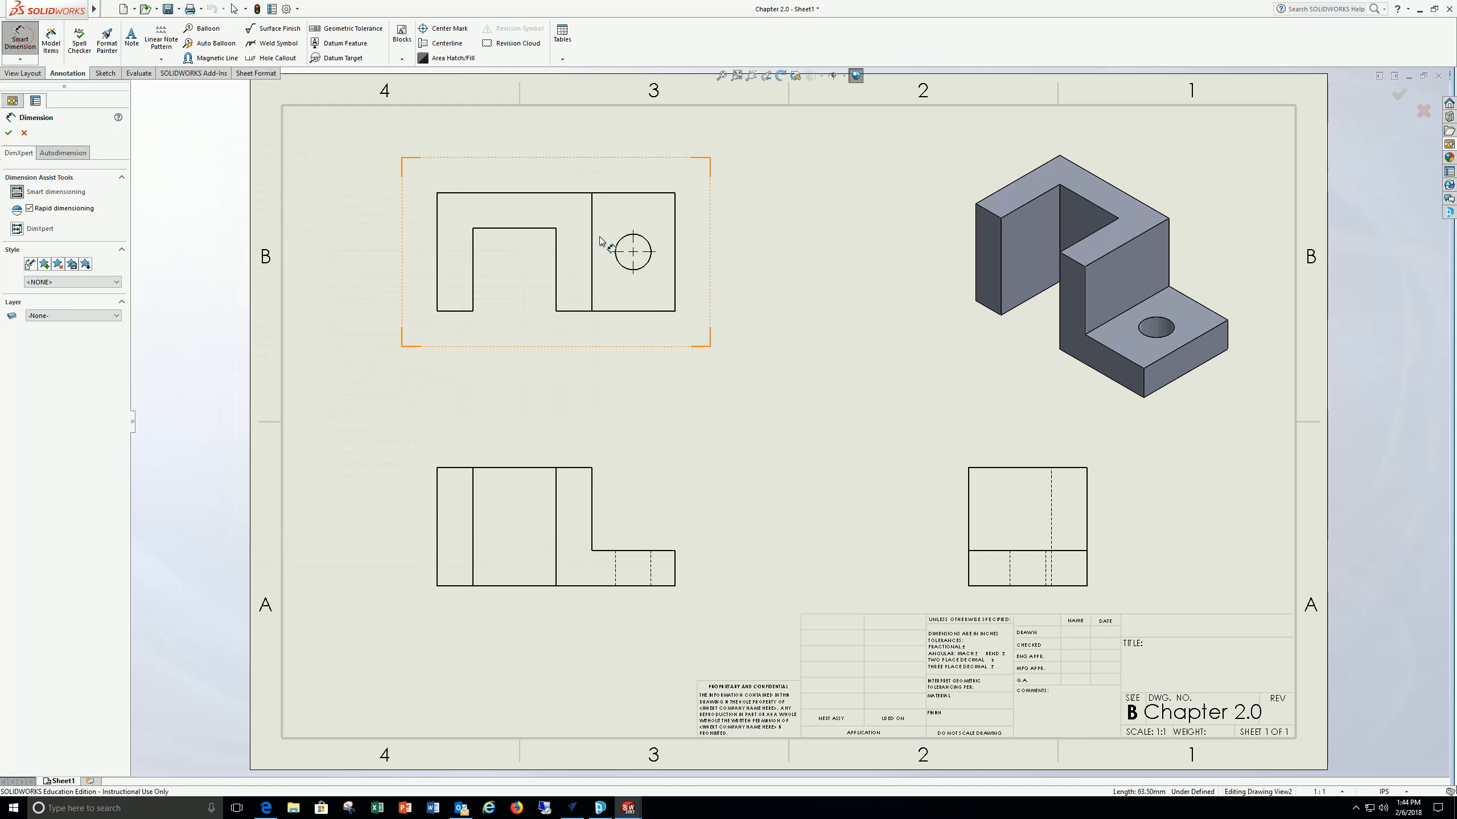
{"action": "left_click", "coordinate": [648, 259]}
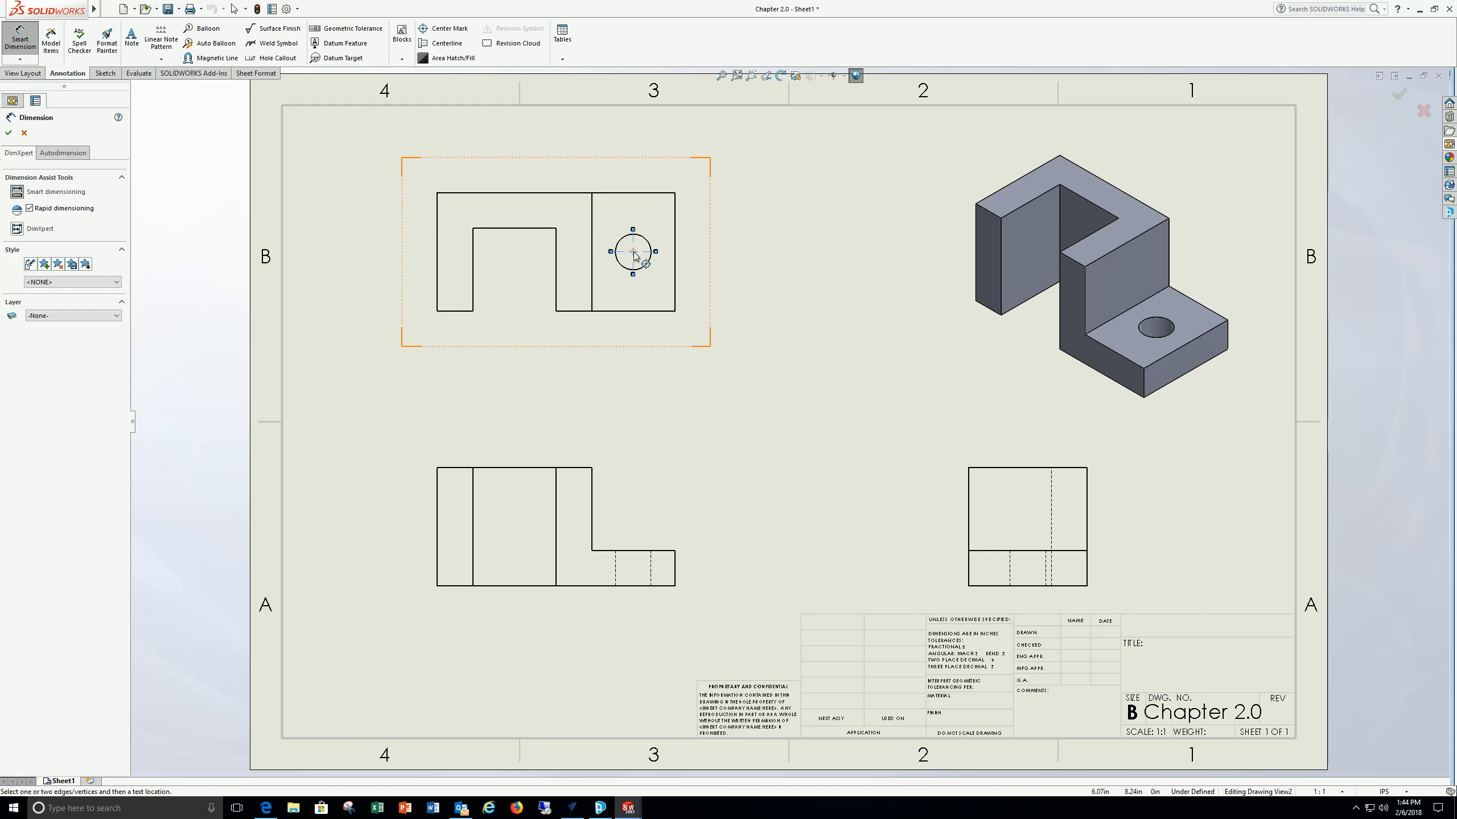
{"action": "left_click", "coordinate": [646, 194]}
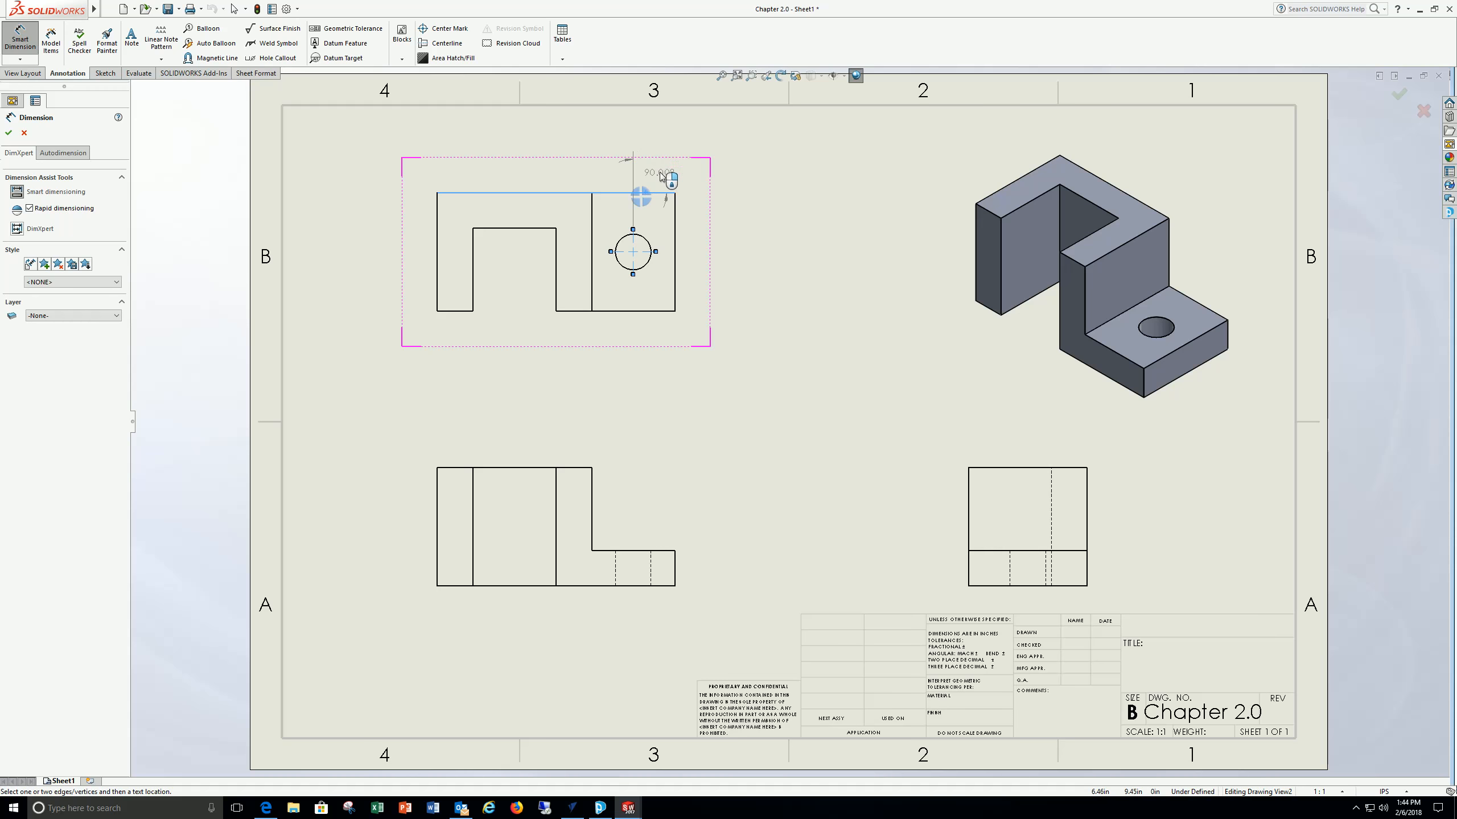
{"action": "key", "text": "Escape"}
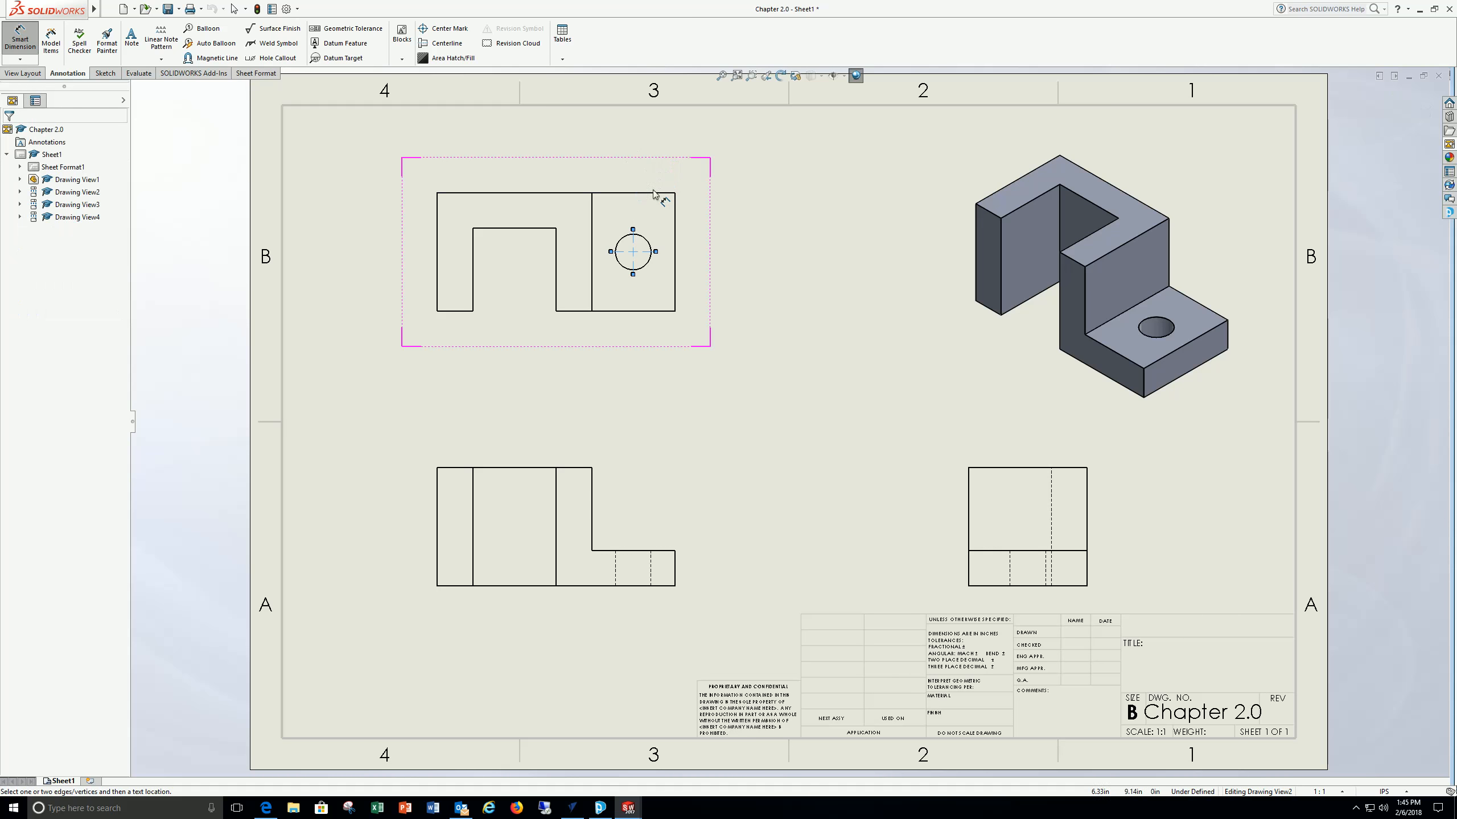
{"action": "left_click", "coordinate": [19, 48]}
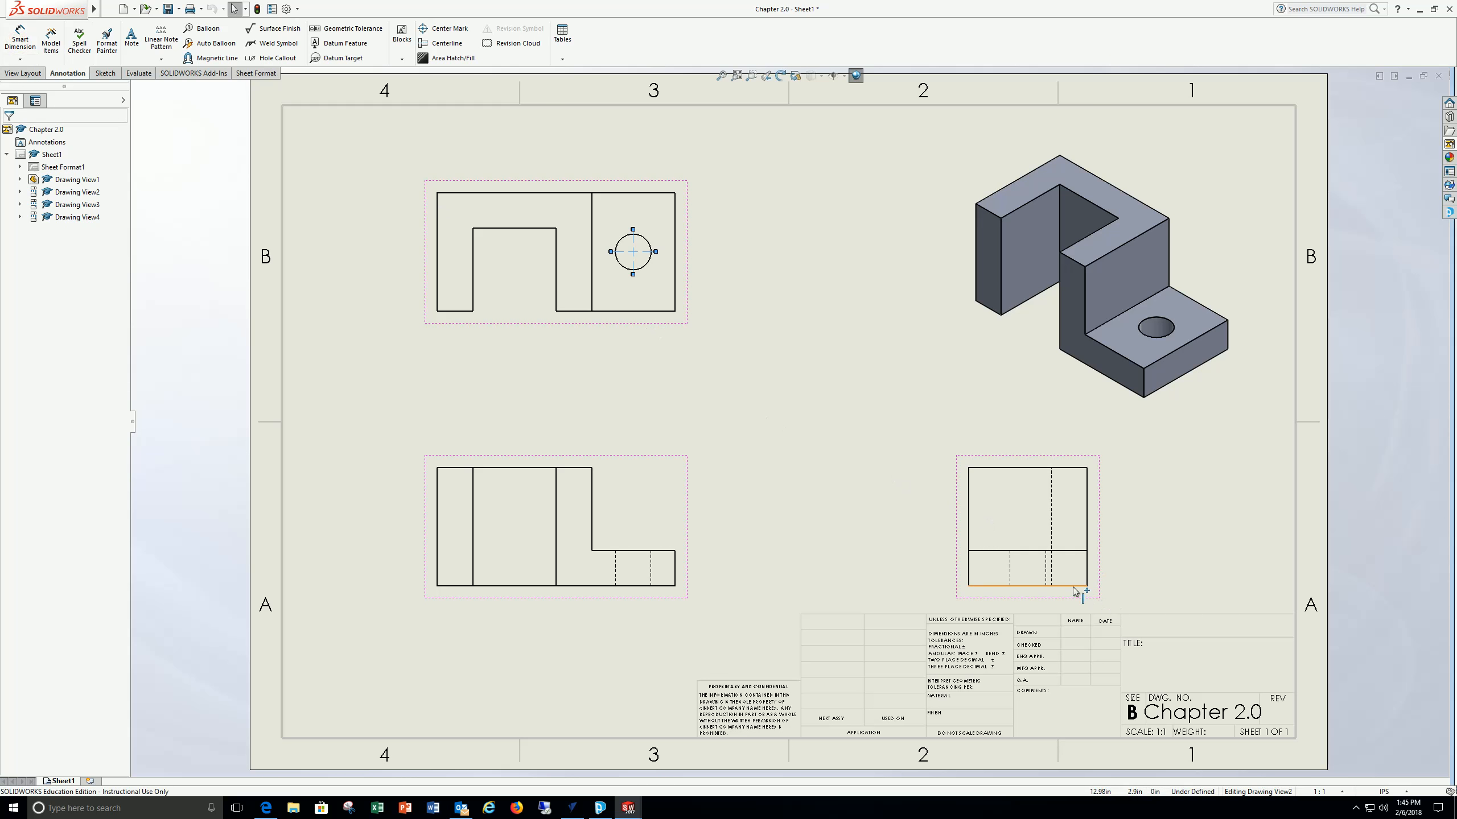
{"action": "left_click", "coordinate": [1072, 587]}
{"action": "left_click", "coordinate": [1070, 469]}
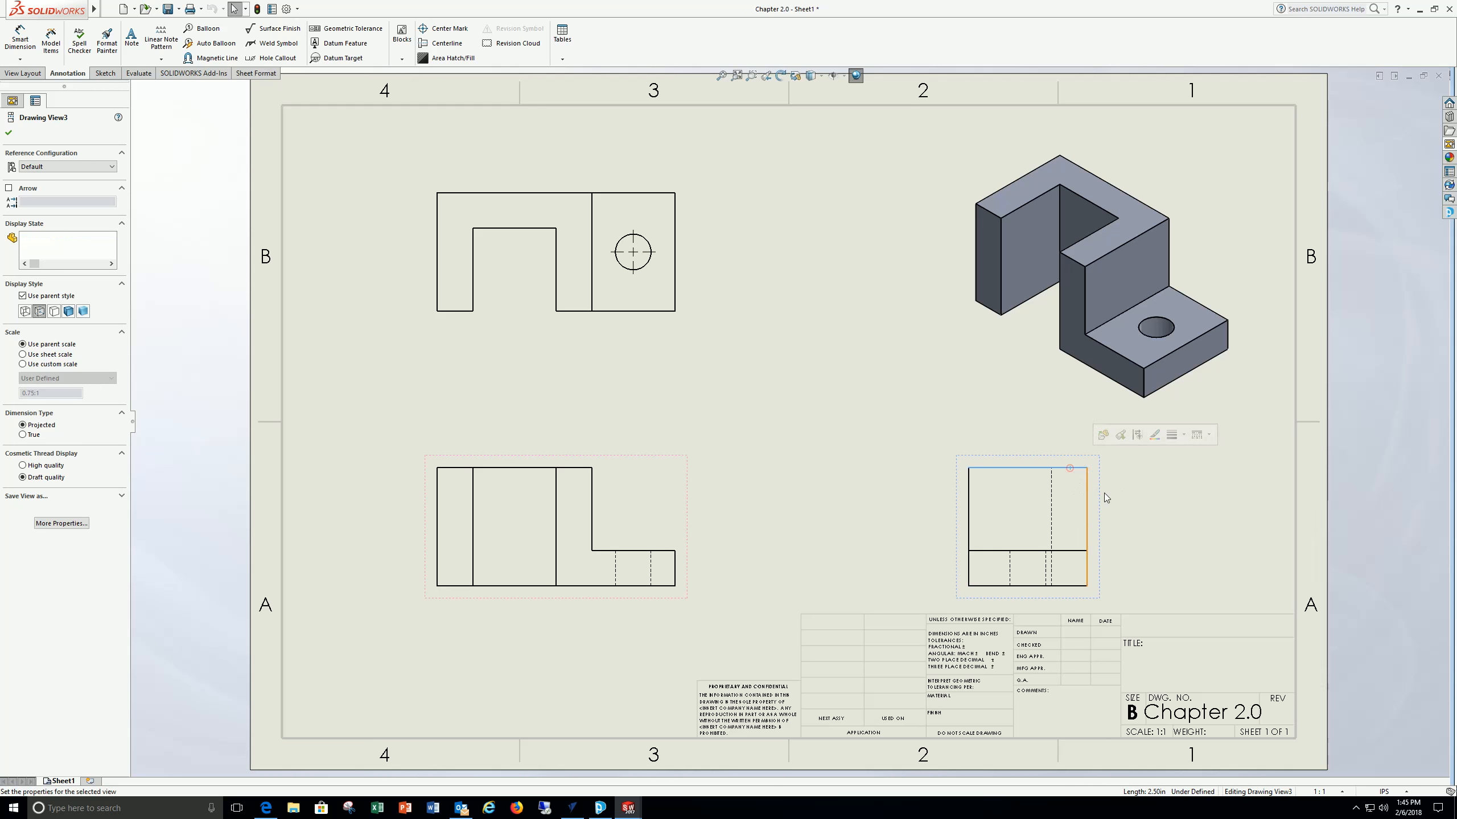
{"action": "left_click", "coordinate": [8, 134]}
- Dimension the overall height of the right view between its horizontal outer edges, placing the dimension outside the view
{"action": "left_click", "coordinate": [20, 38]}
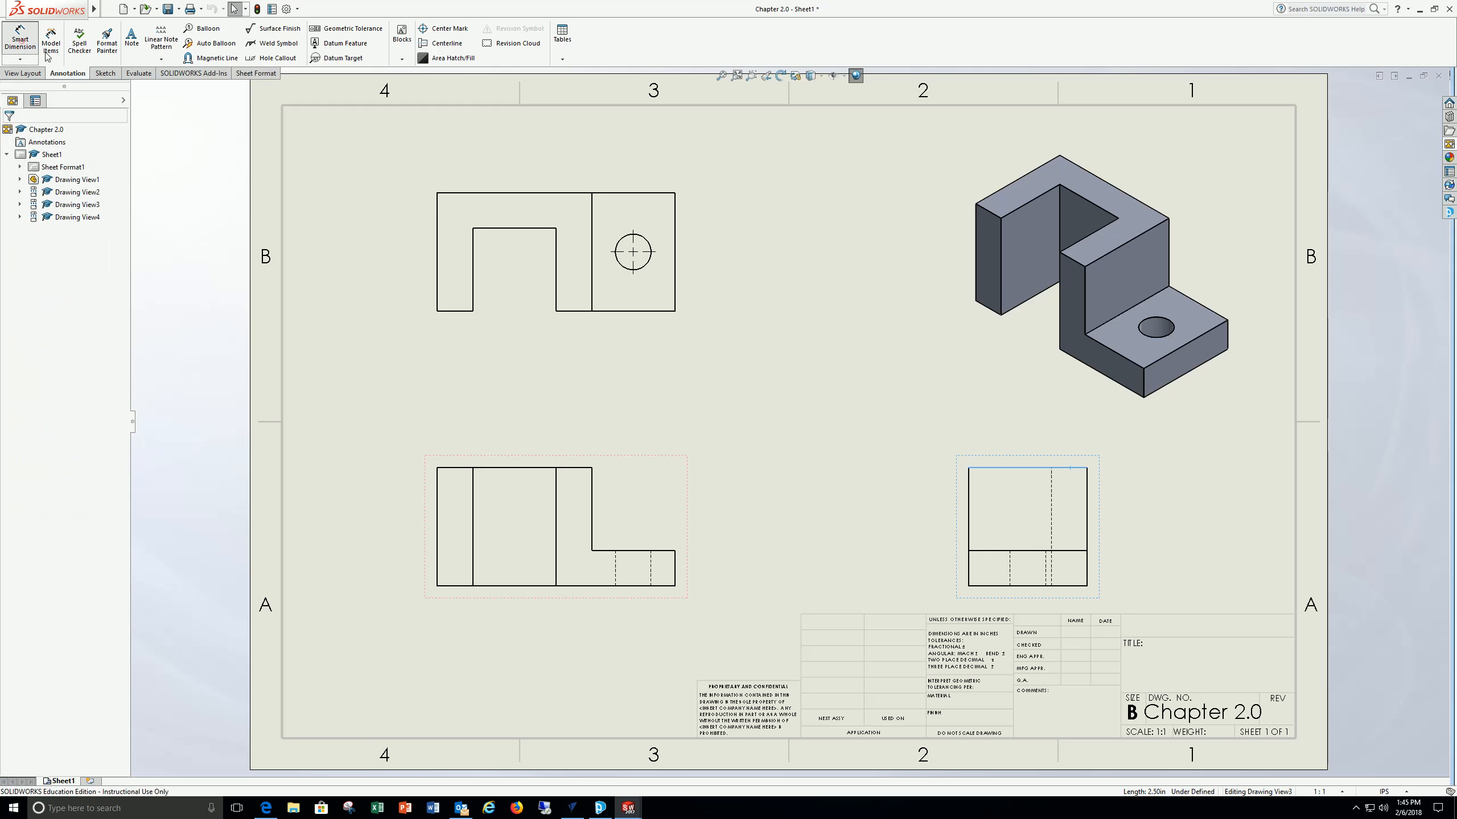
{"action": "left_click", "coordinate": [1073, 586]}
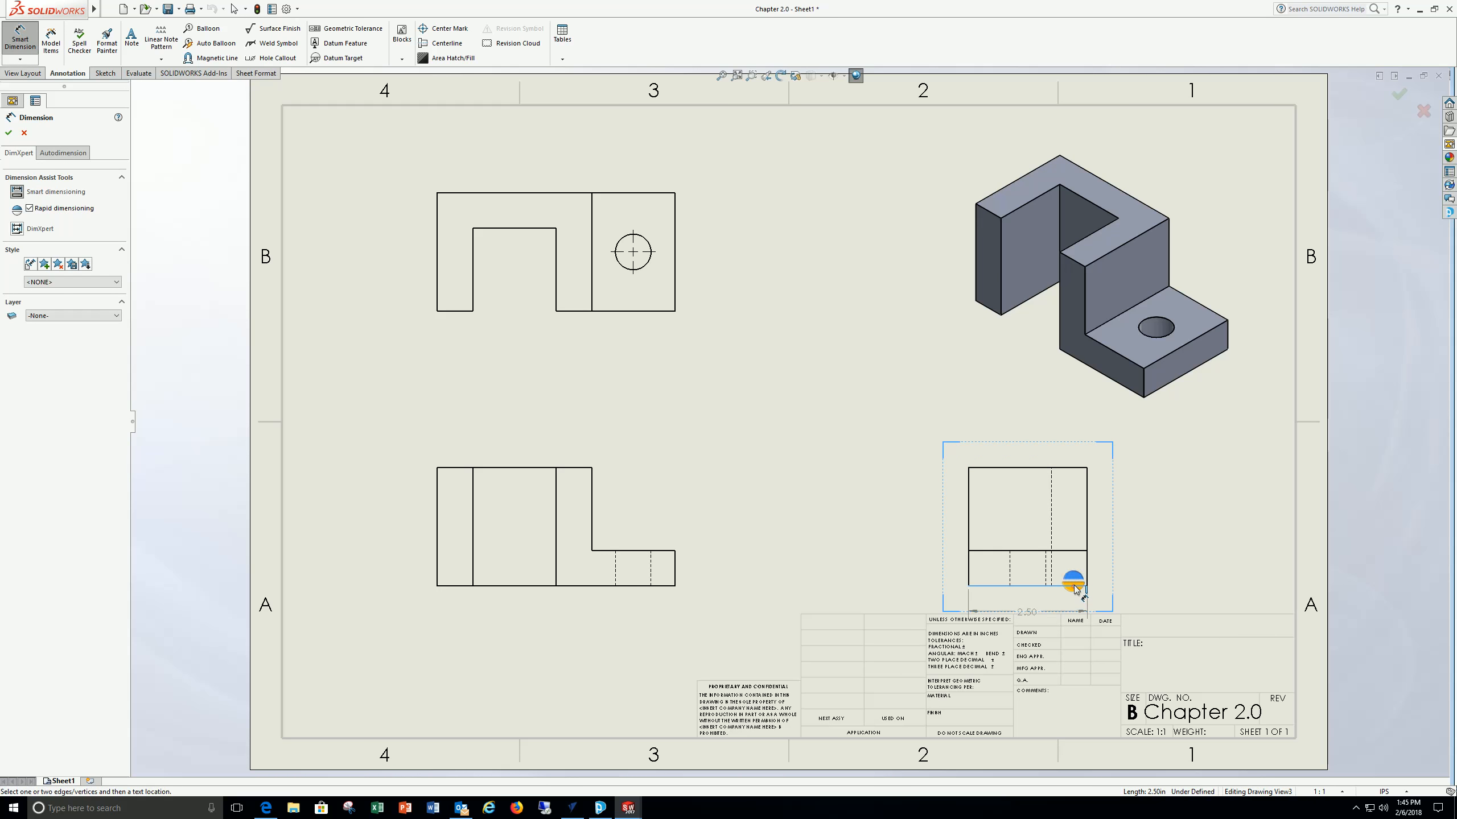
{"action": "left_click", "coordinate": [1074, 469]}
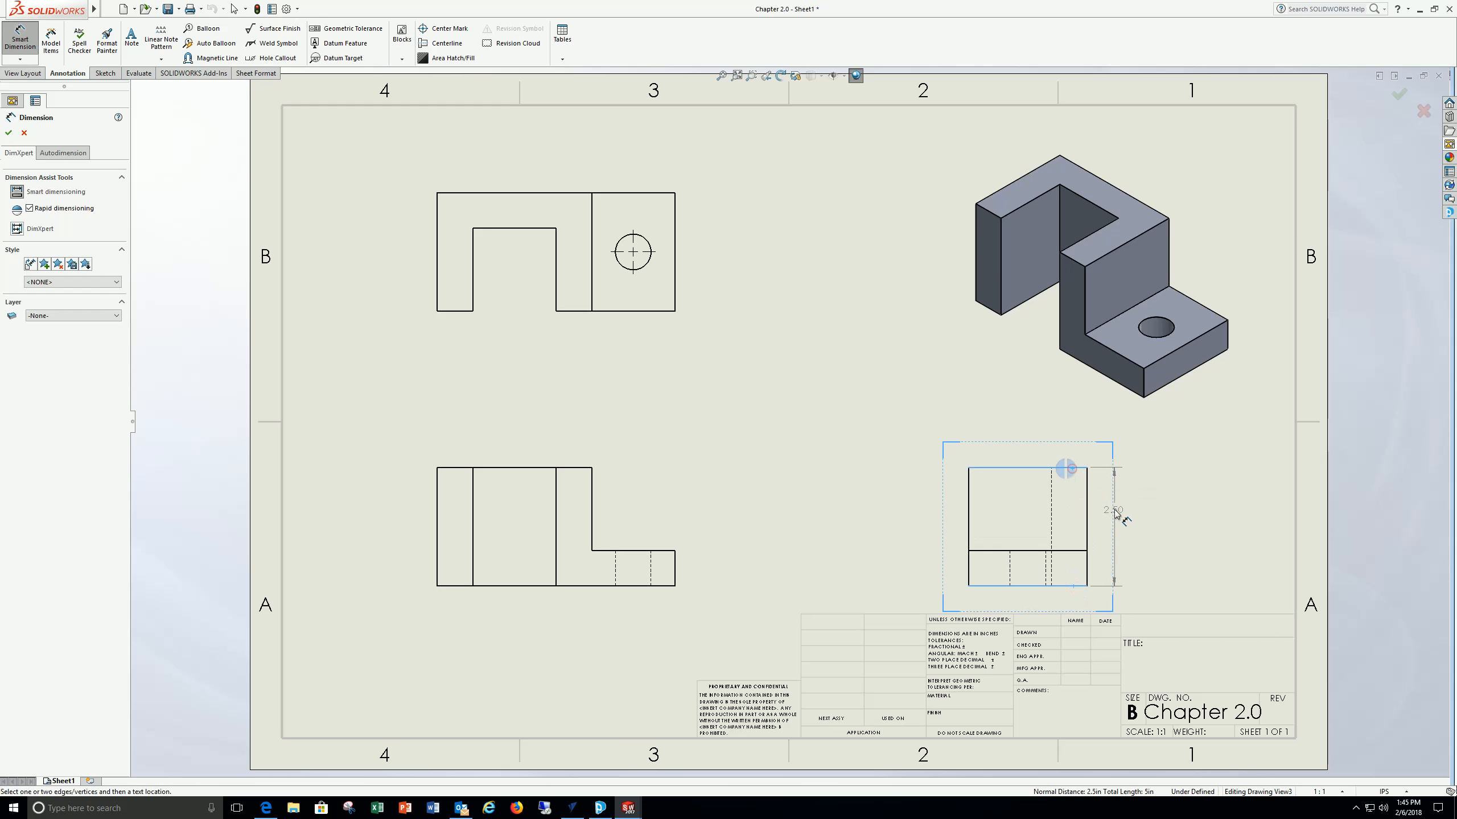
{"action": "left_click", "coordinate": [1136, 527]}
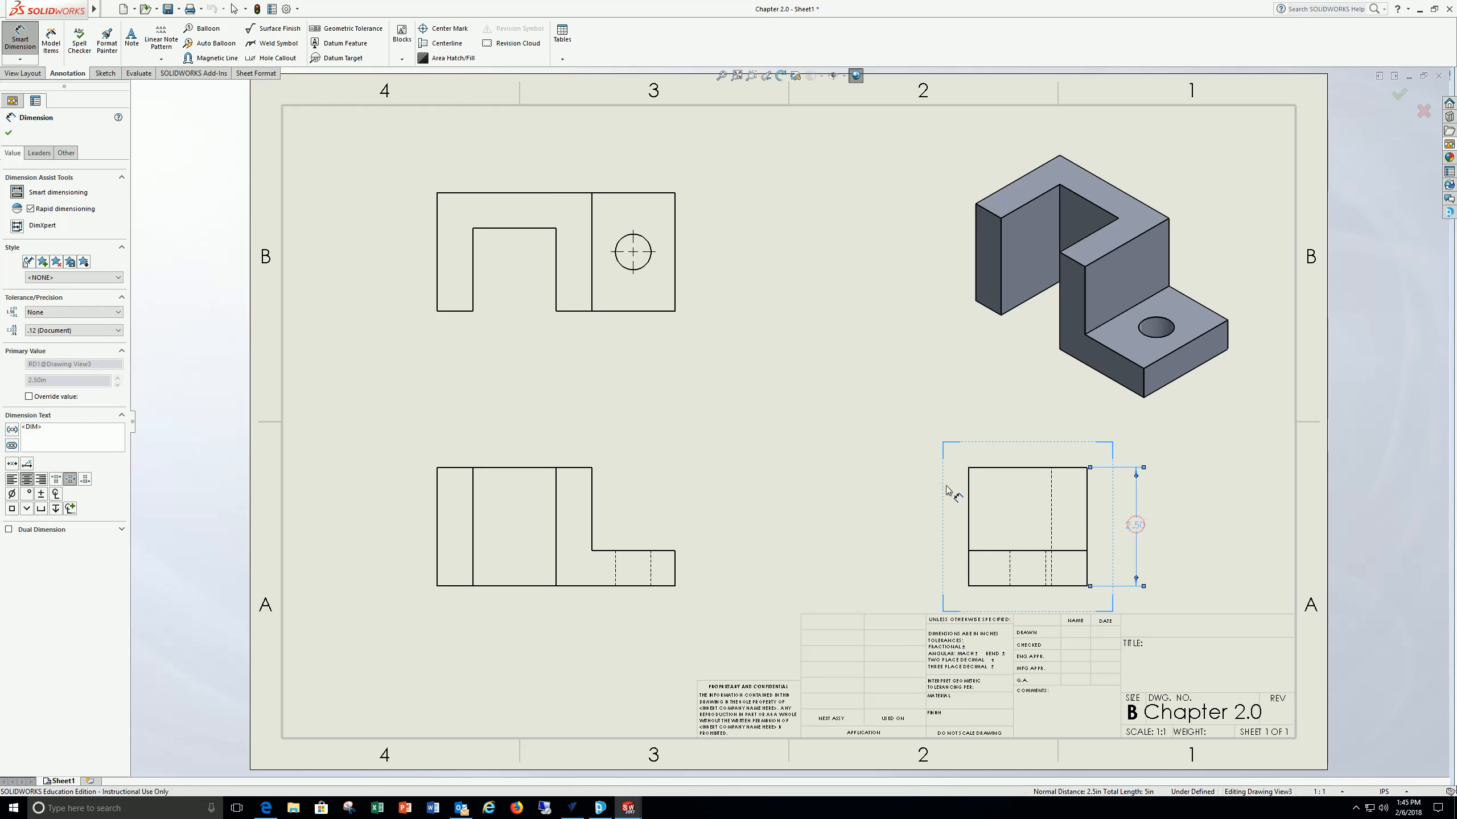
{"action": "left_click", "coordinate": [8, 132]}
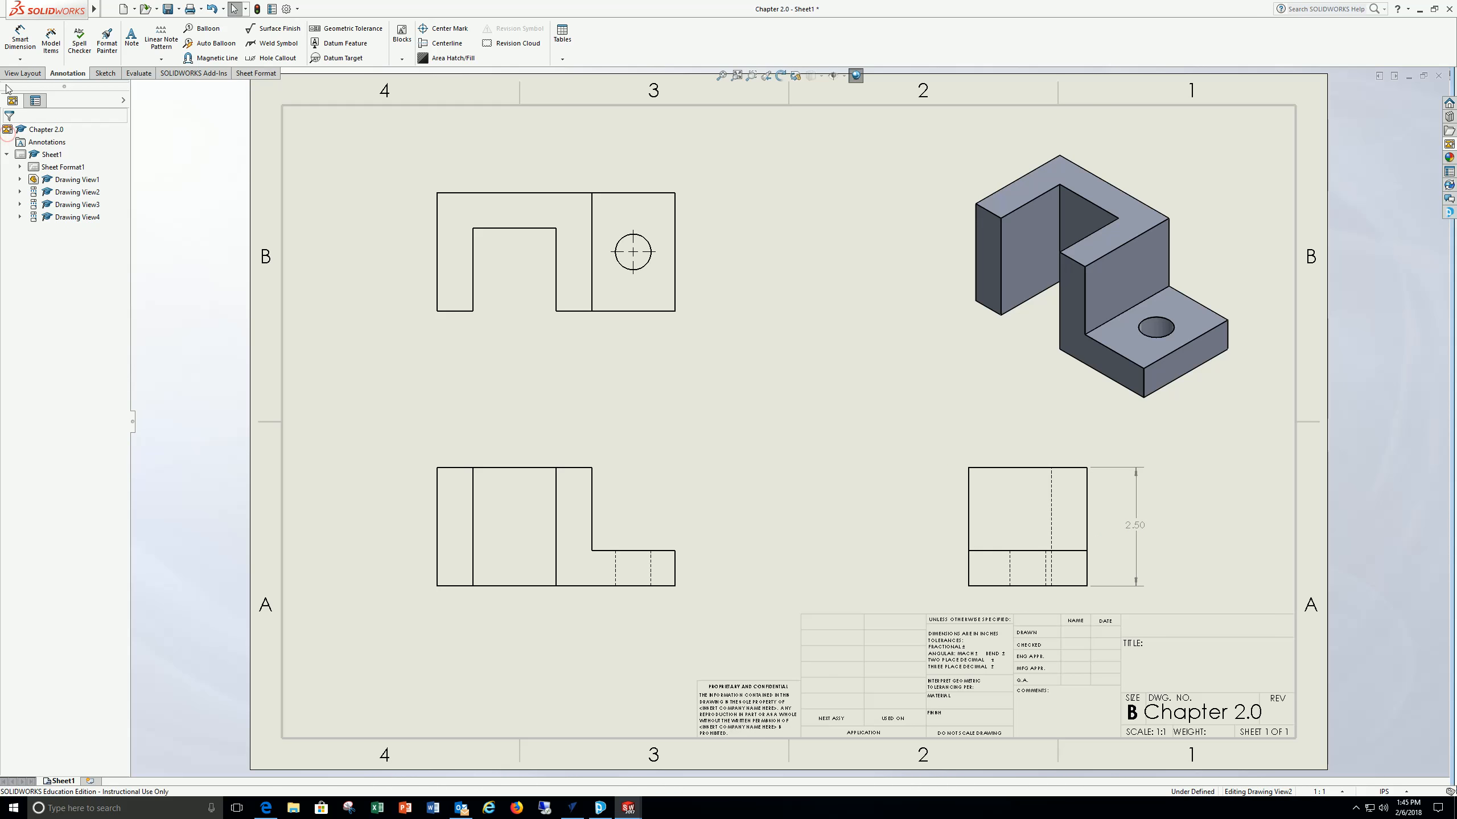
- Dimension the overall length of the part in the top view between its two rear corners, placing the dimension above the view
{"action": "left_click", "coordinate": [20, 38]}
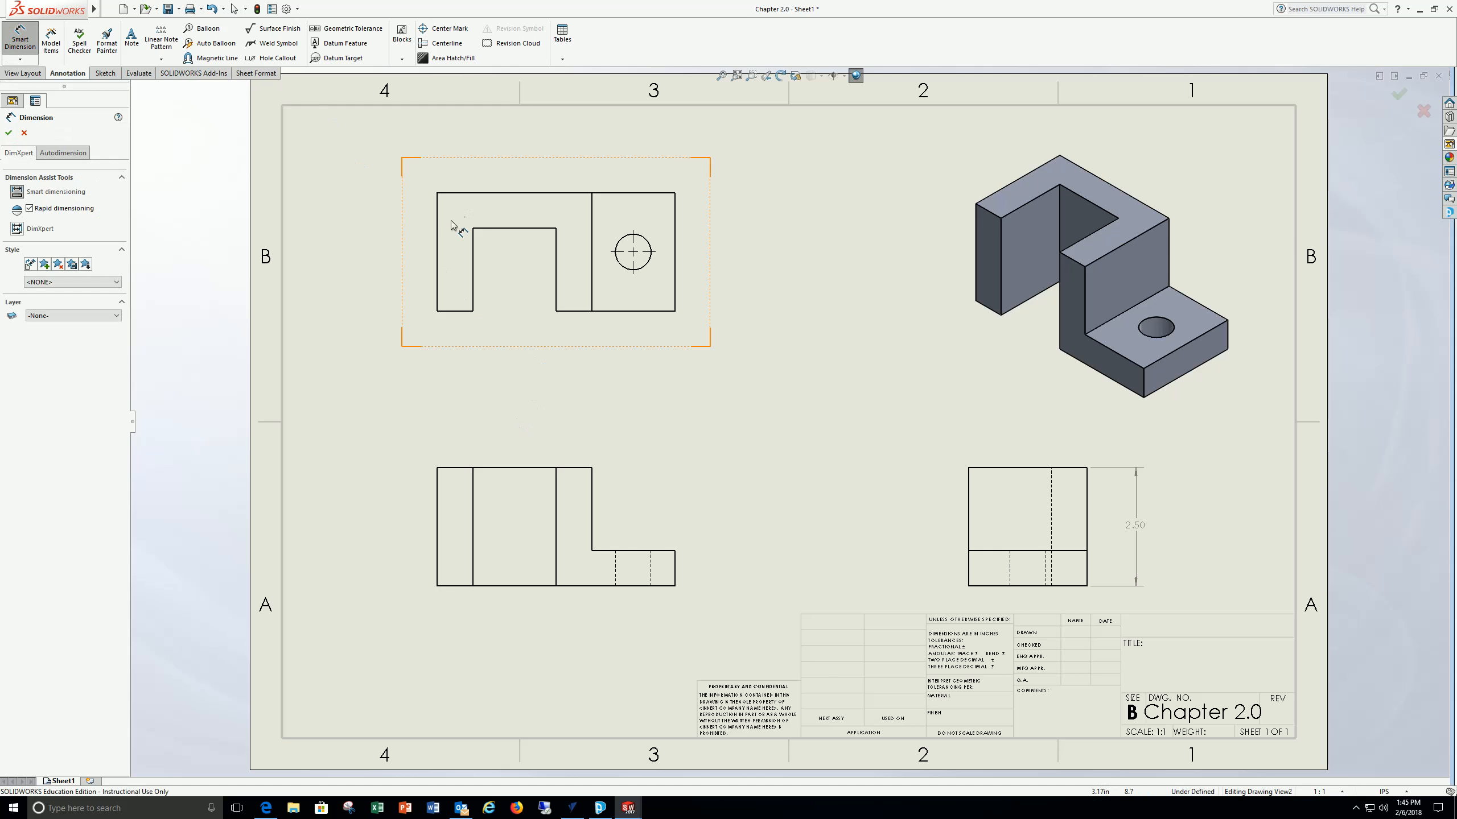
{"action": "left_click", "coordinate": [438, 193]}
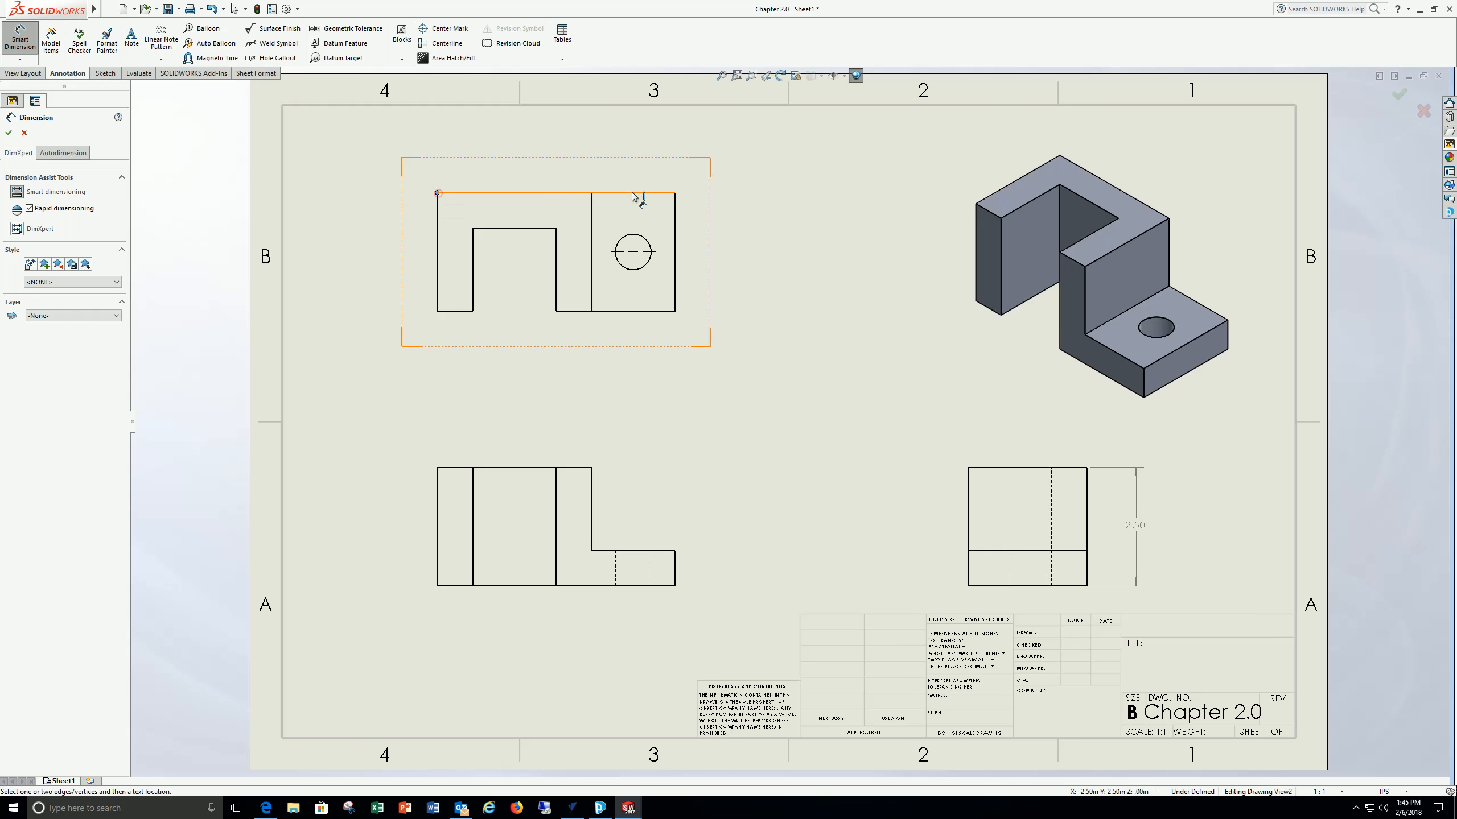
{"action": "left_click", "coordinate": [675, 193]}
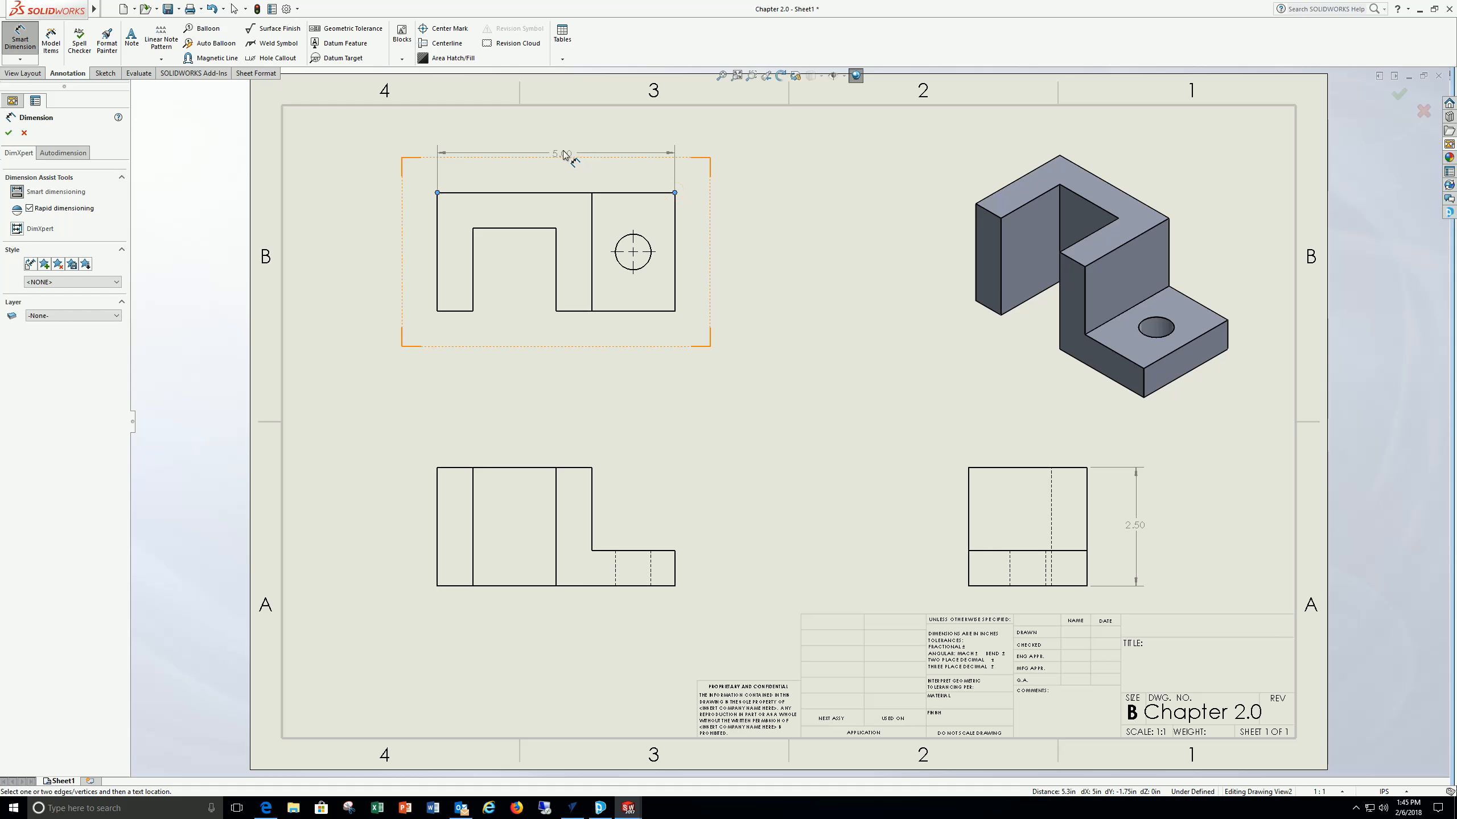
{"action": "left_click", "coordinate": [562, 154]}
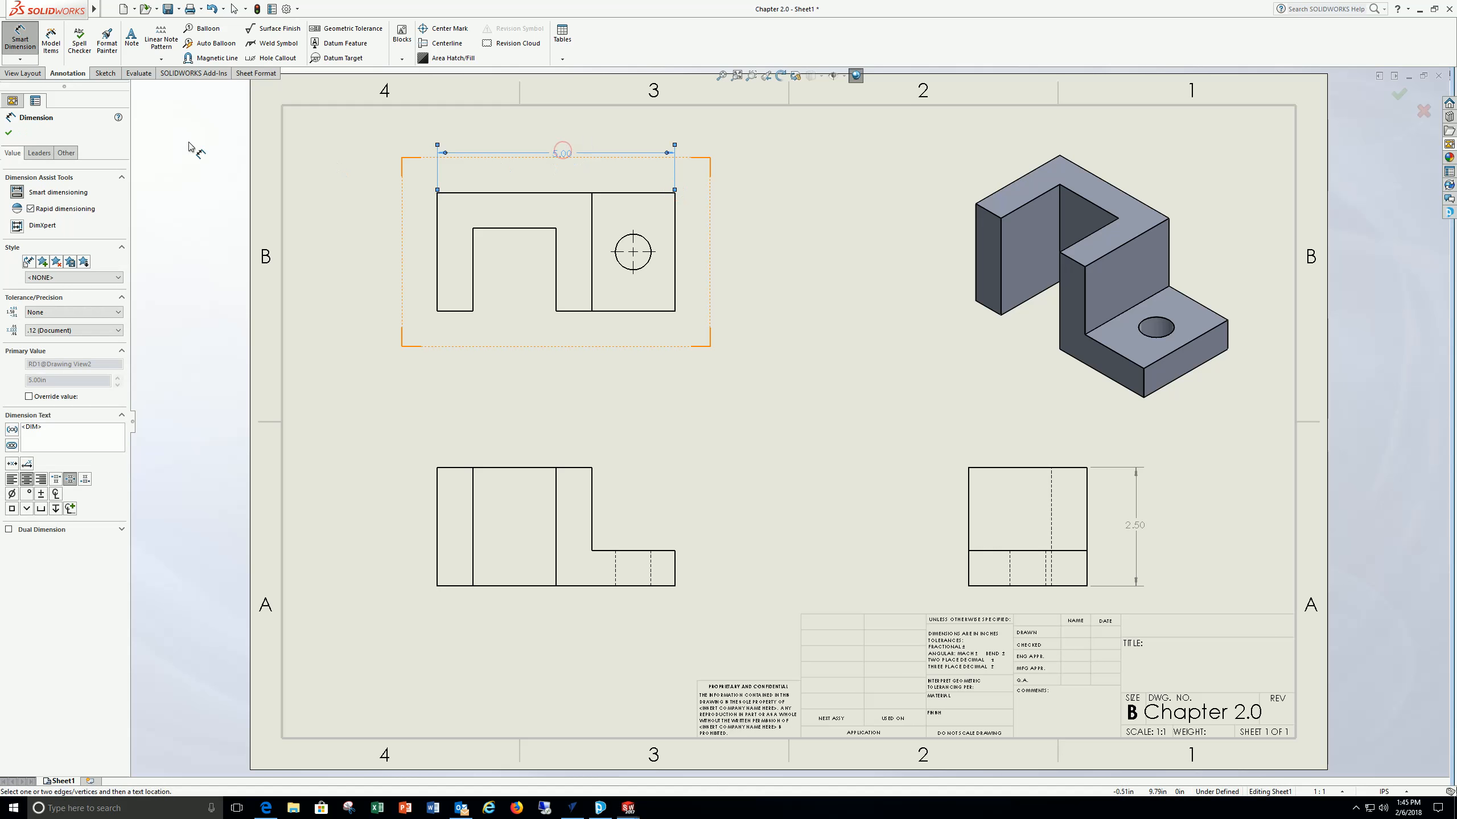
{"action": "left_click", "coordinate": [8, 133]}
{"action": "left_click", "coordinate": [658, 312]}
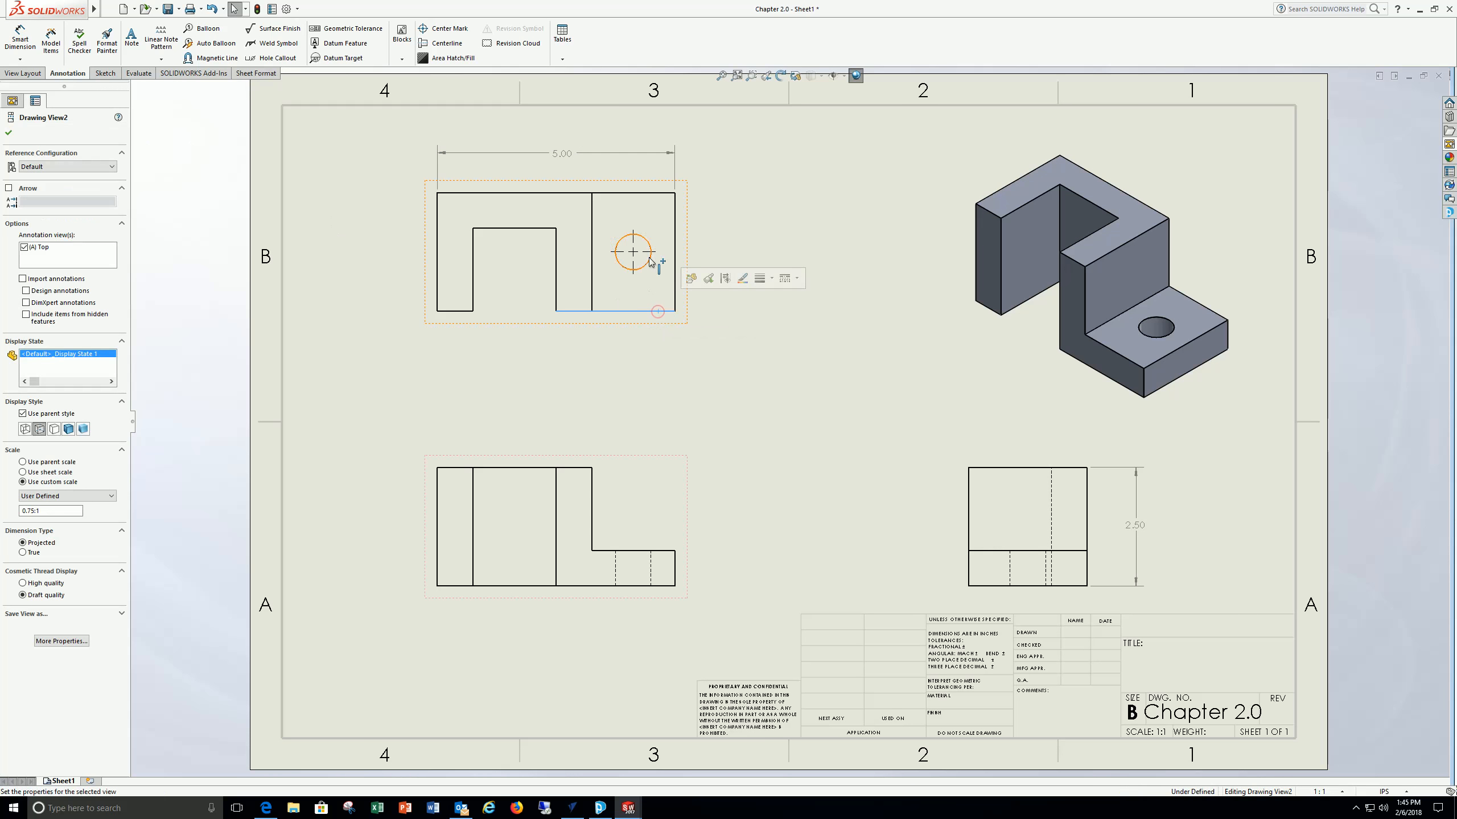
{"action": "left_click", "coordinate": [650, 262]}
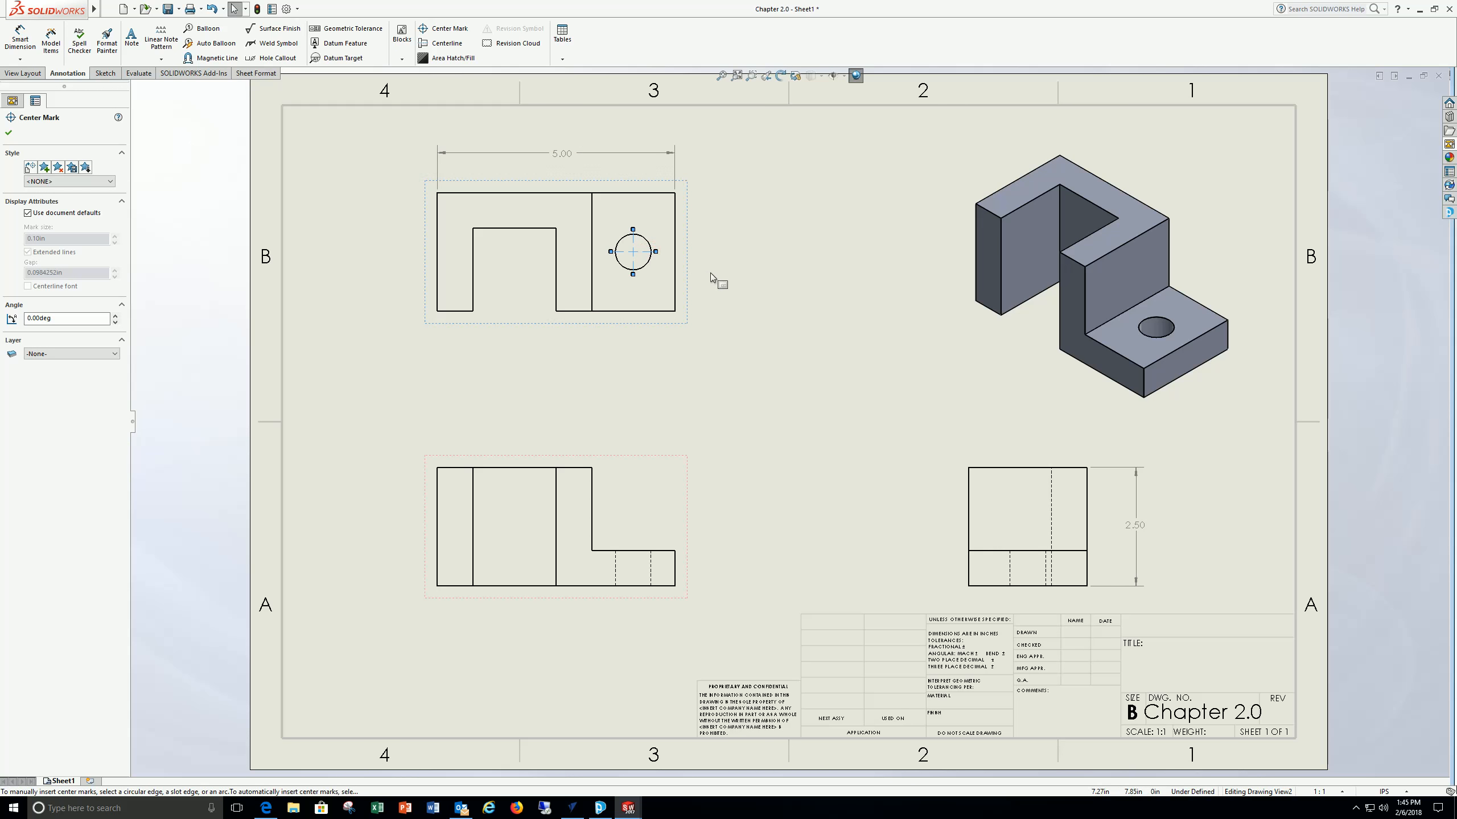
{"action": "left_click", "coordinate": [659, 312]}
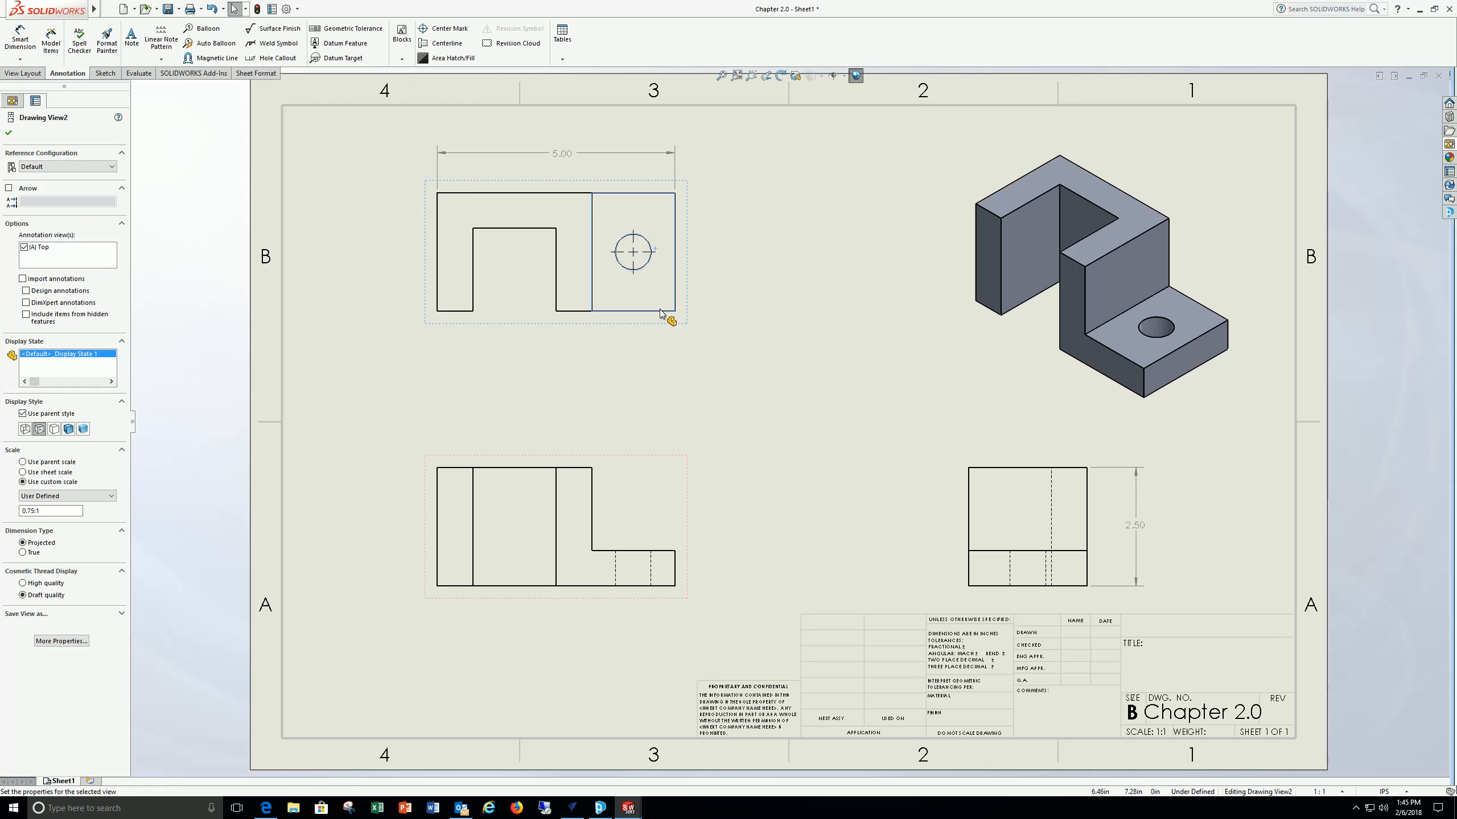
{"action": "key", "text": "Escape"}
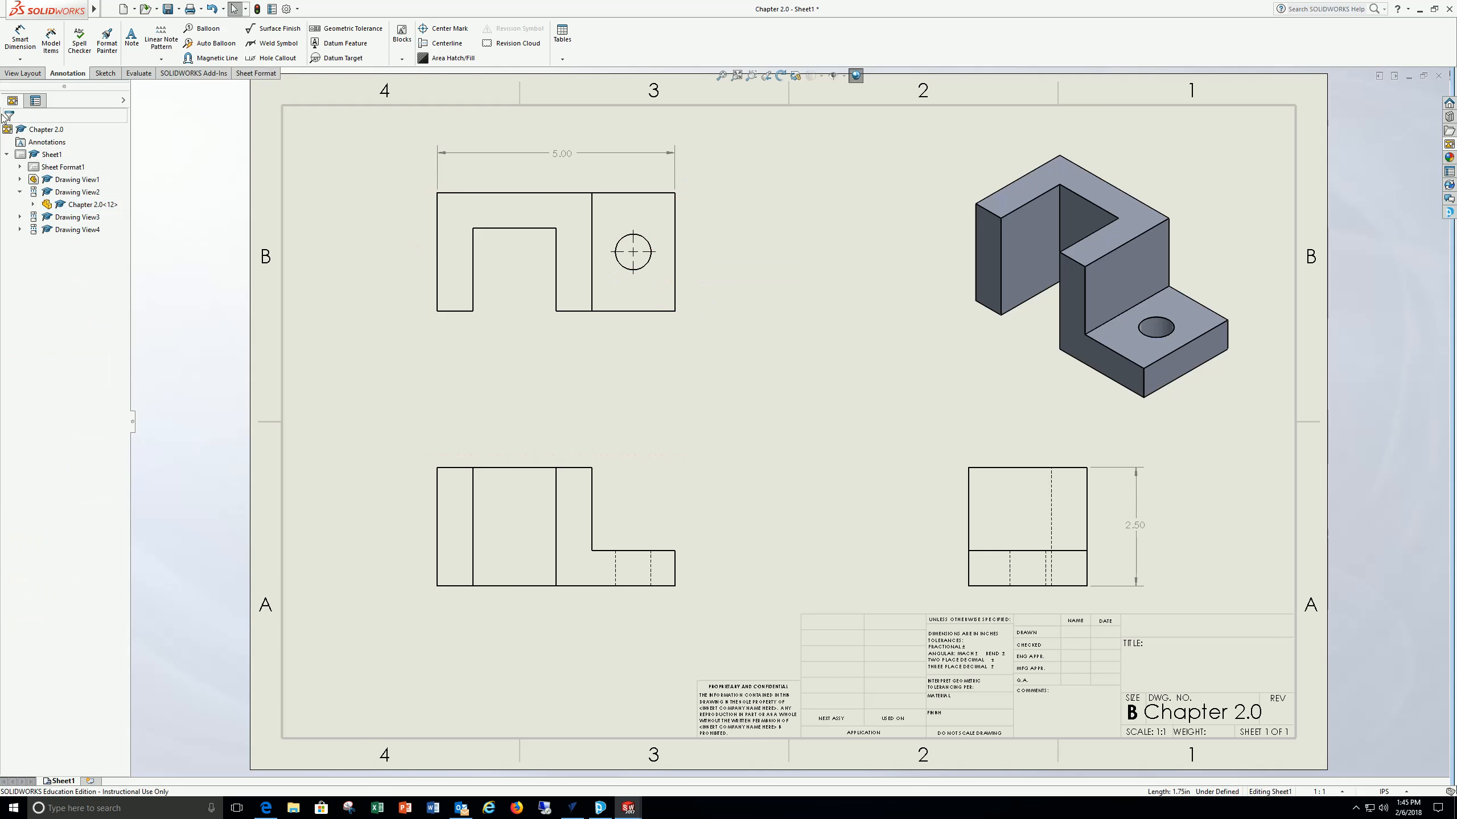
- Dimension the thickness of the low step in the front view, placing the dimension beside its outer end
{"action": "left_click", "coordinate": [20, 37]}
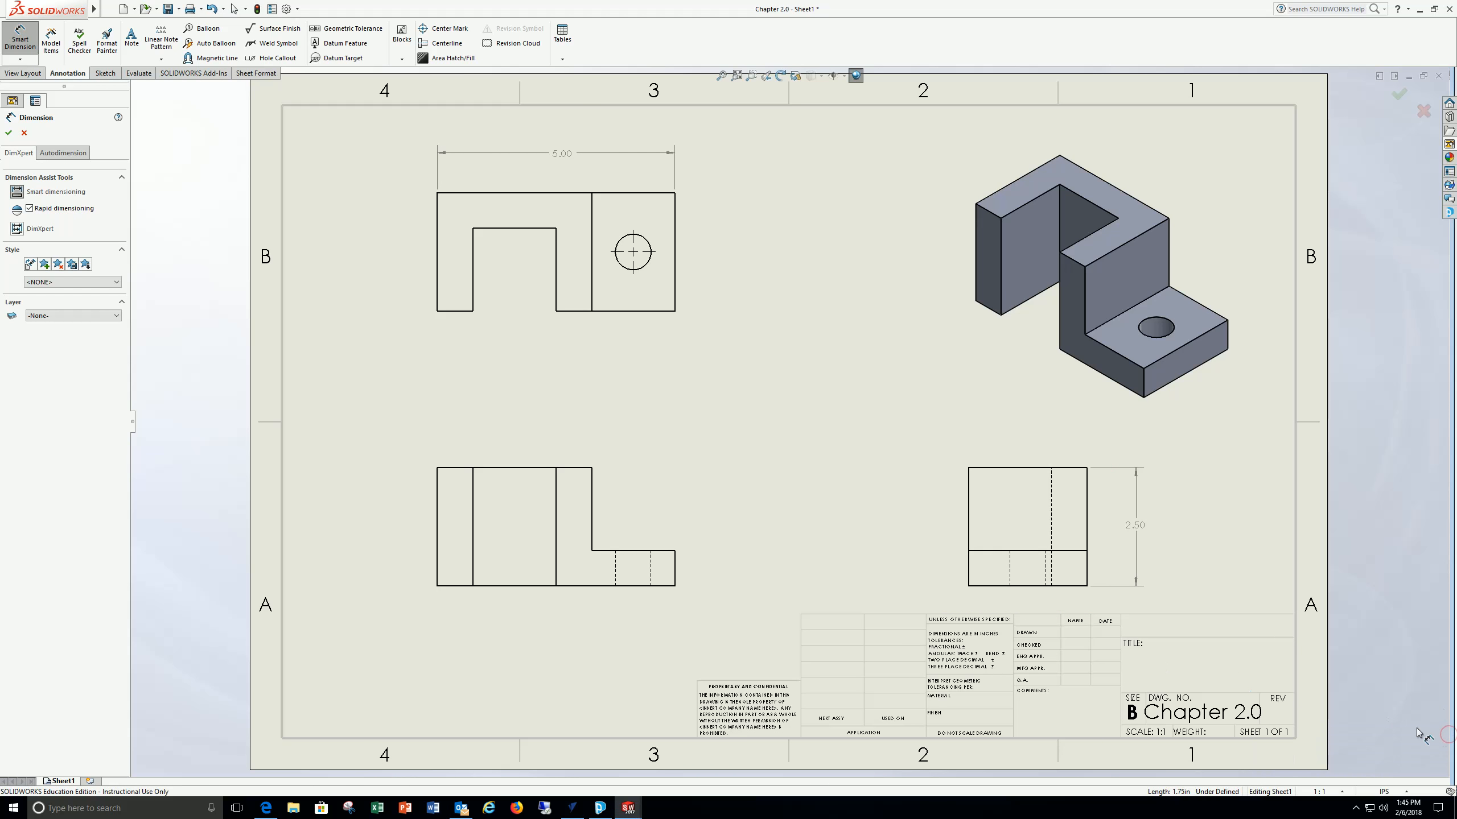
{"action": "left_click", "coordinate": [672, 586]}
{"action": "left_click", "coordinate": [666, 551]}
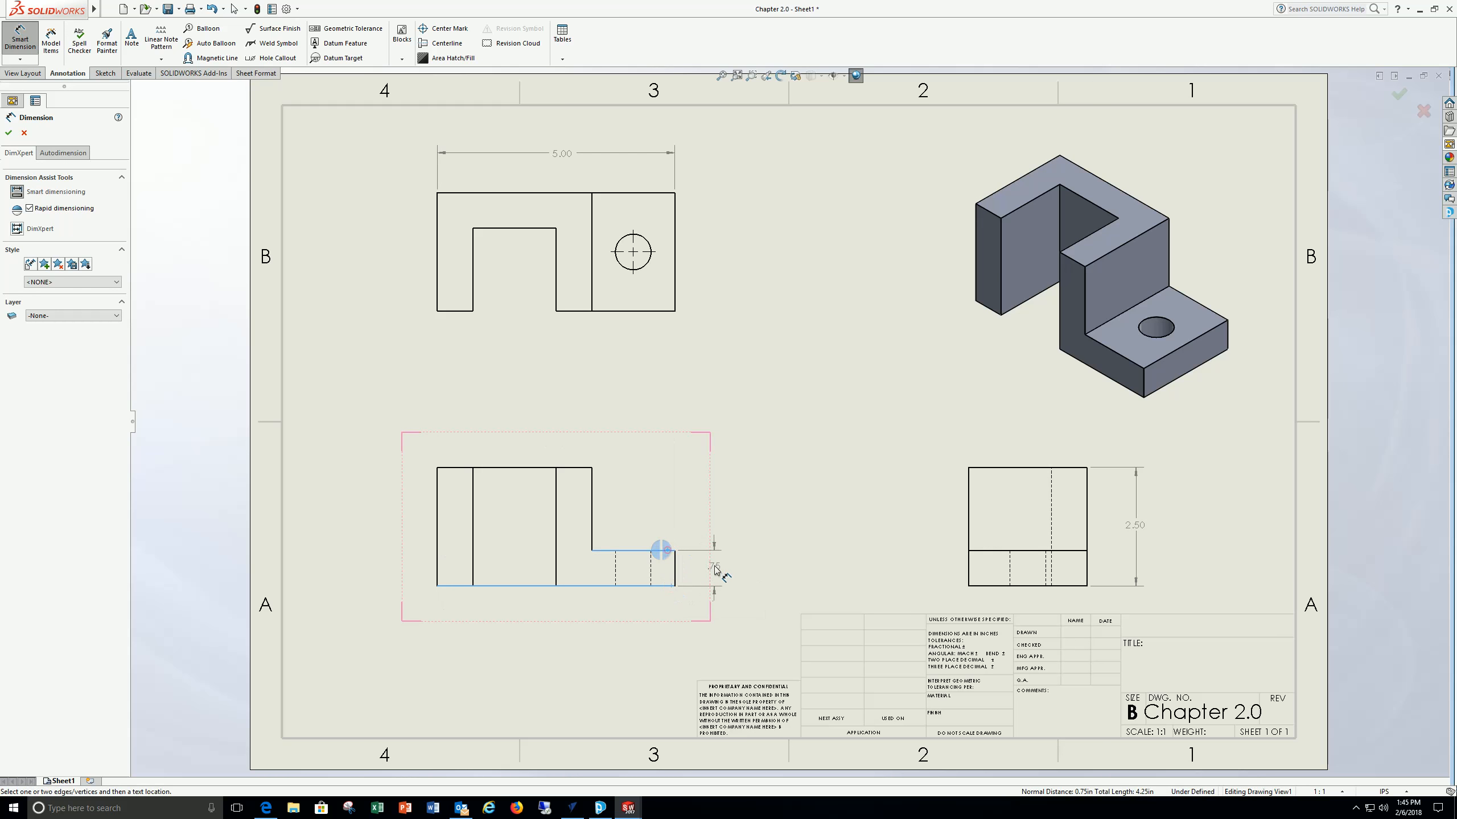
{"action": "left_click", "coordinate": [717, 568]}
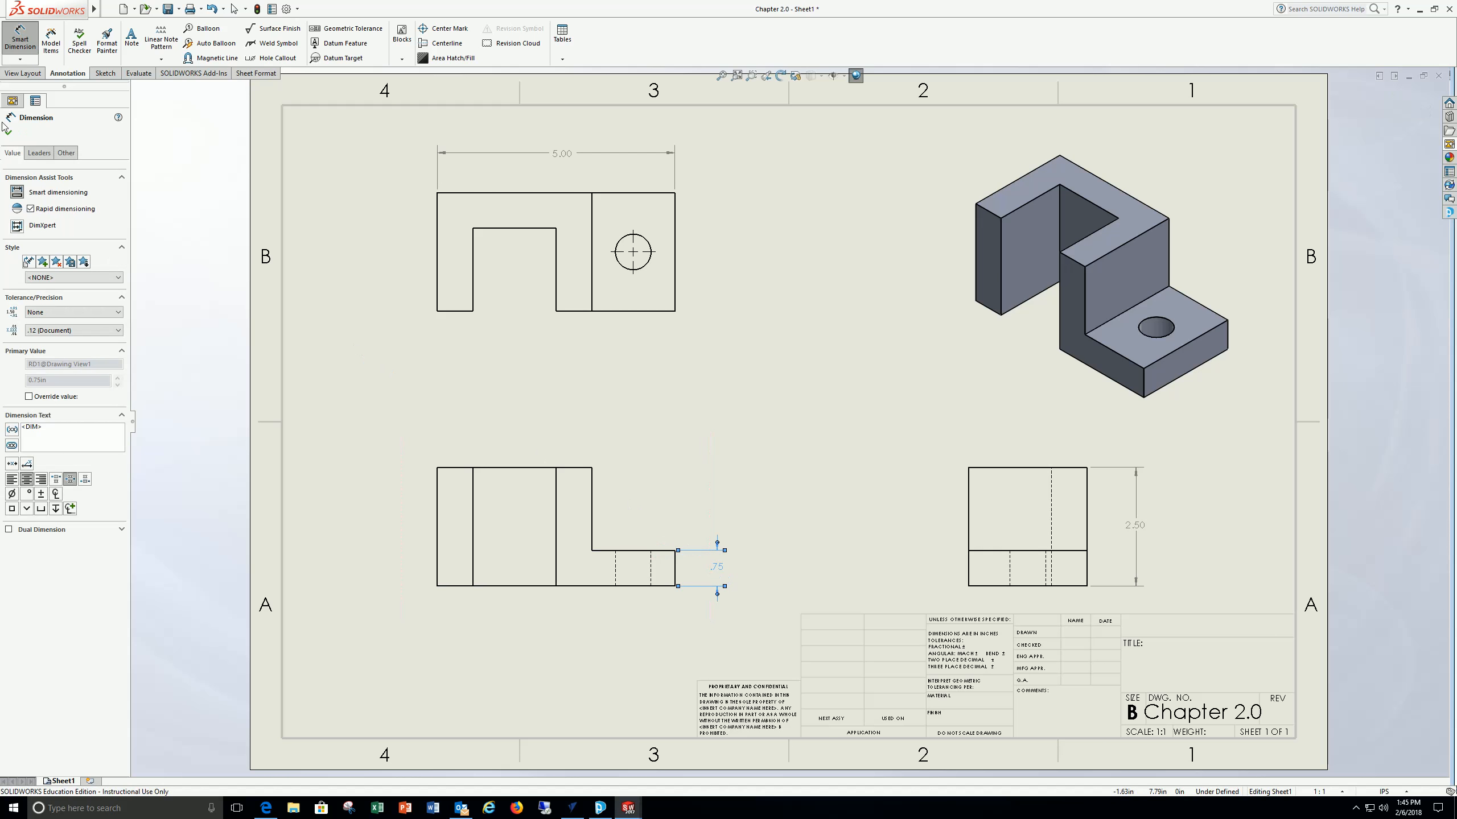
- Dimension the overall depth of the part in the top view, placing the dimension outside the slotted end
{"action": "left_click", "coordinate": [21, 48]}
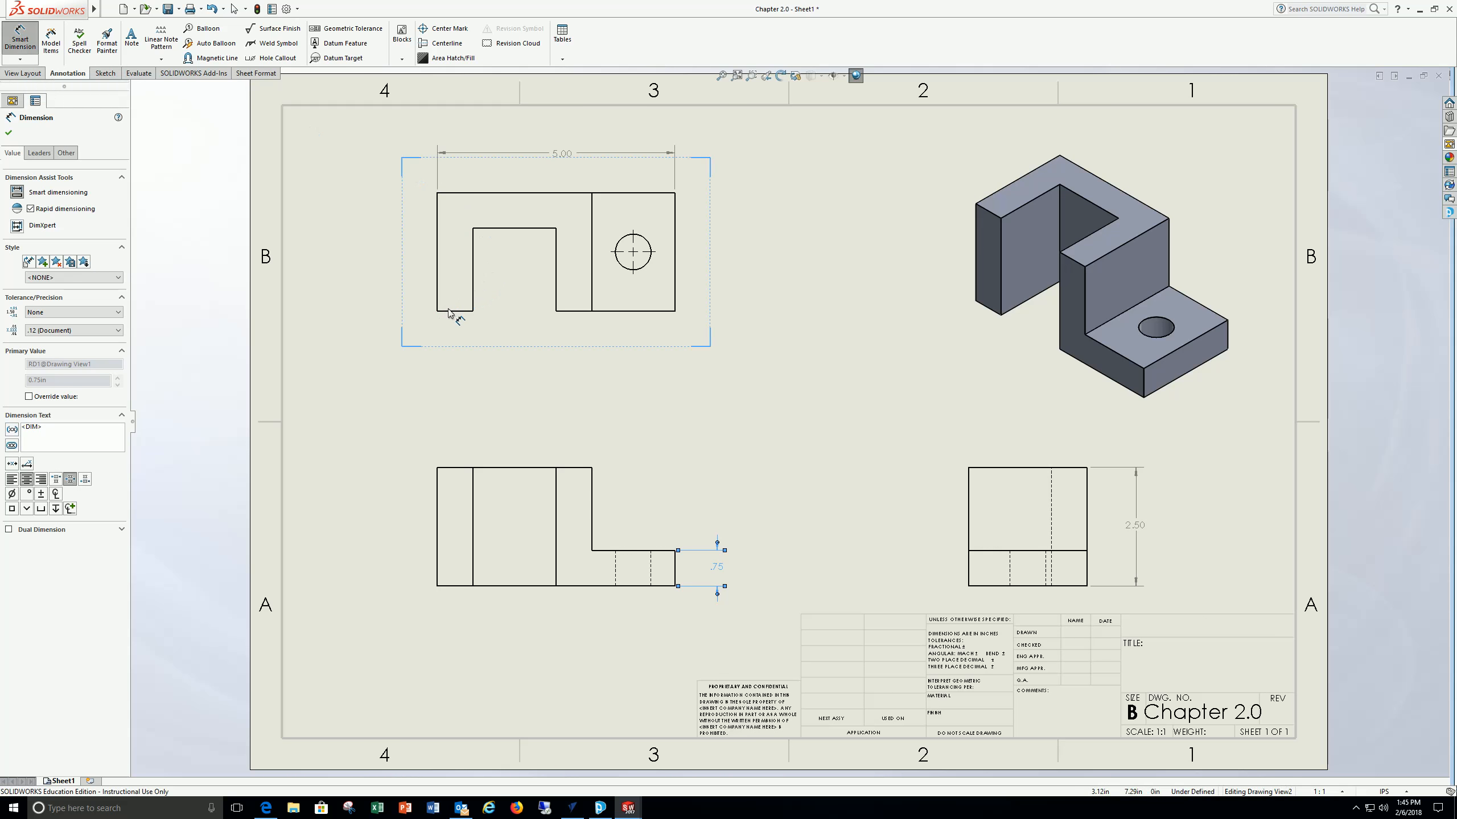
{"action": "left_click", "coordinate": [450, 311]}
{"action": "left_click", "coordinate": [458, 194]}
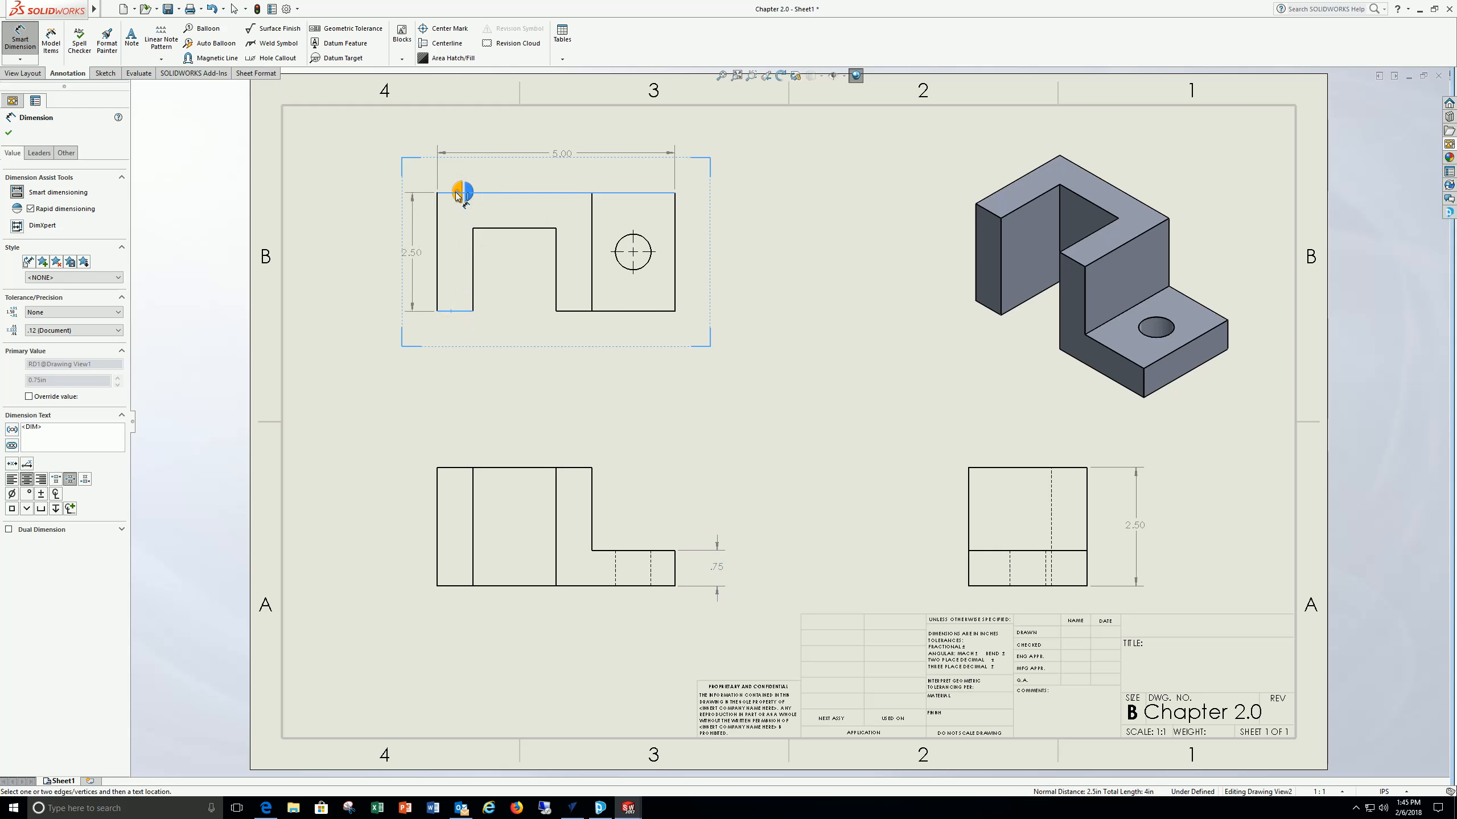
{"action": "left_click", "coordinate": [392, 251]}
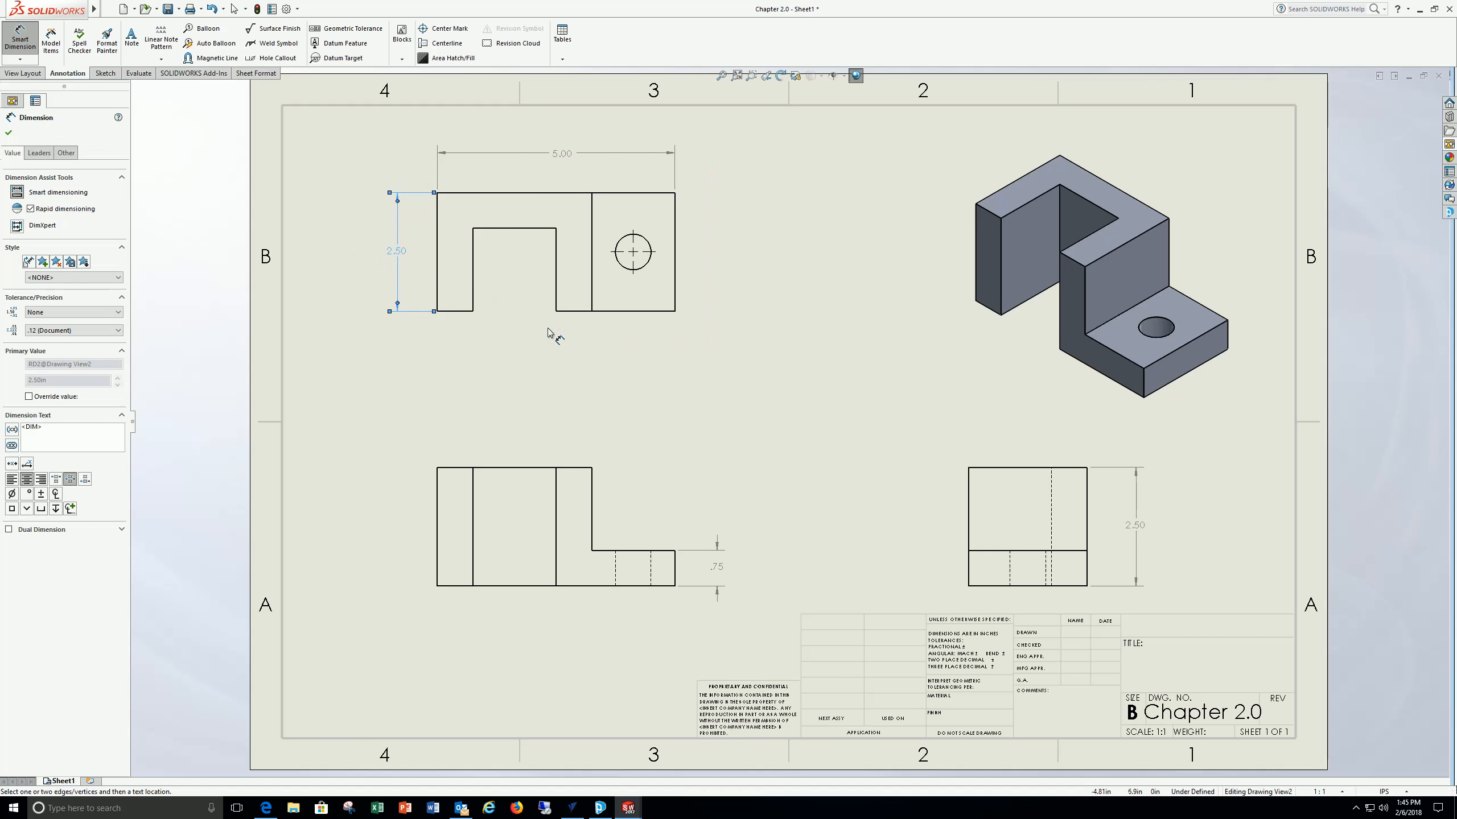
- Dimension the thickness of the outer wall beside the slot in the front view, placing the dimension above the view
{"action": "left_click", "coordinate": [438, 484]}
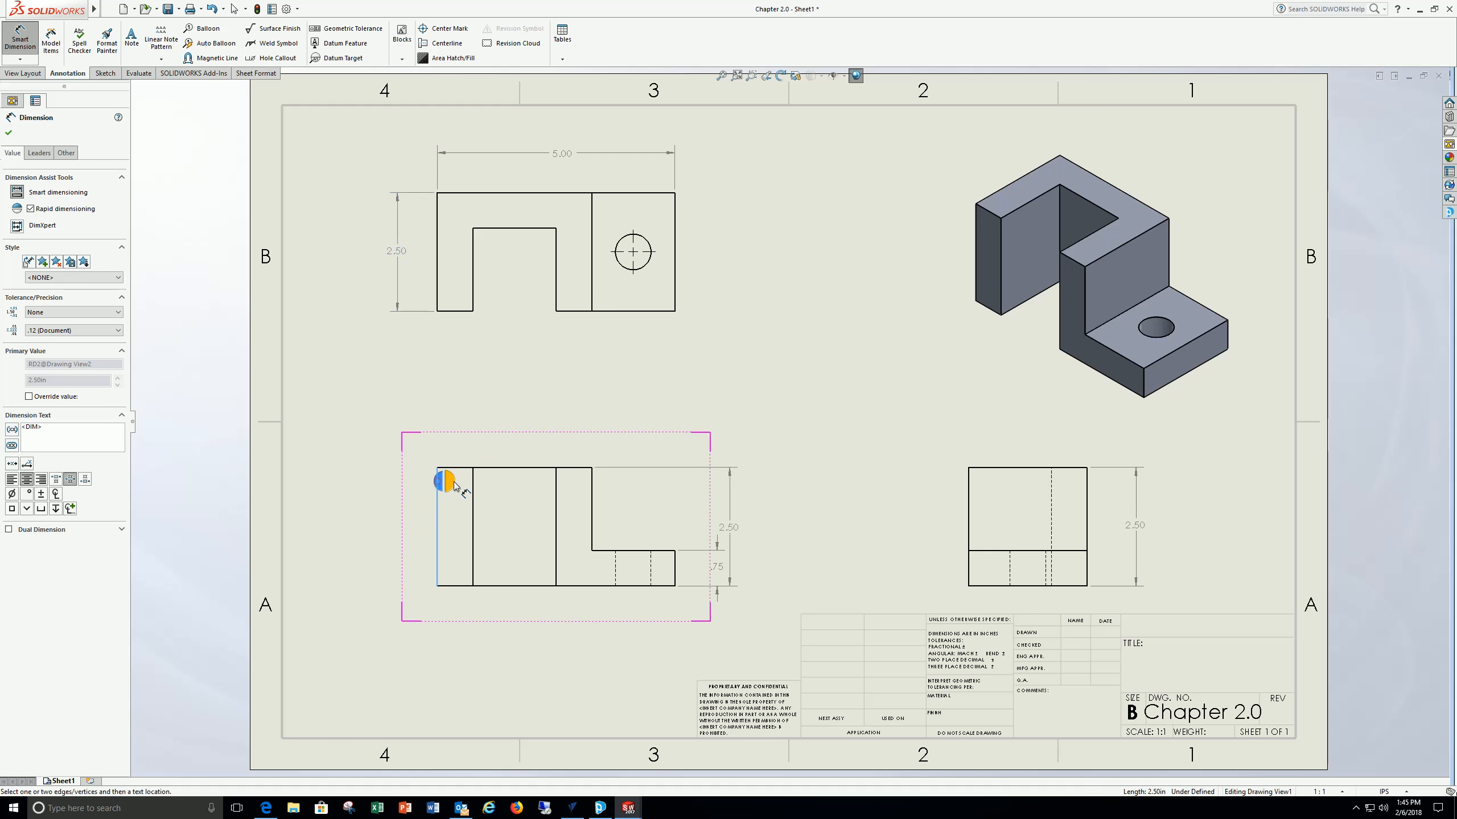
{"action": "left_click", "coordinate": [473, 488]}
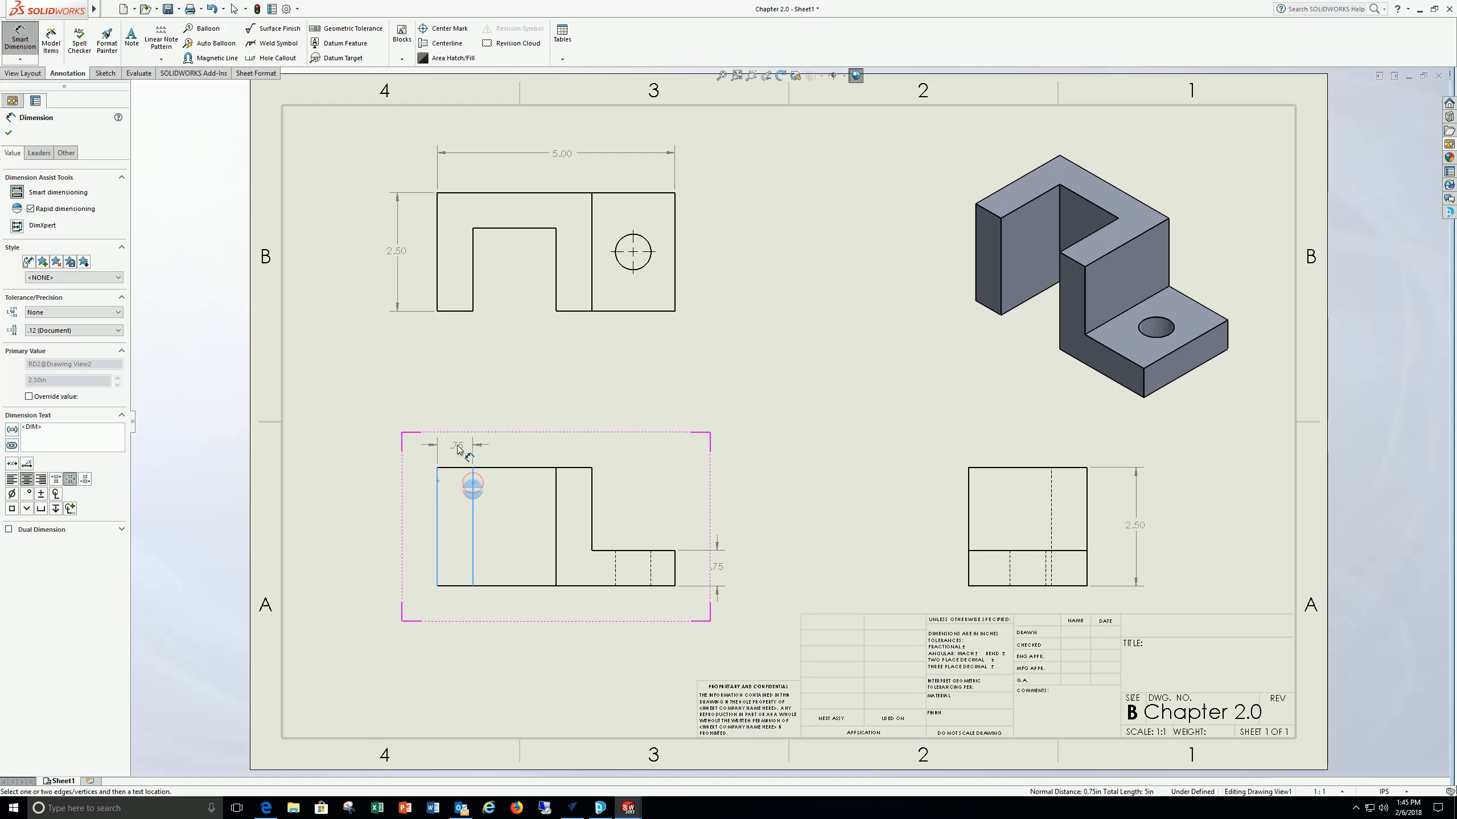
{"action": "left_click", "coordinate": [469, 457]}
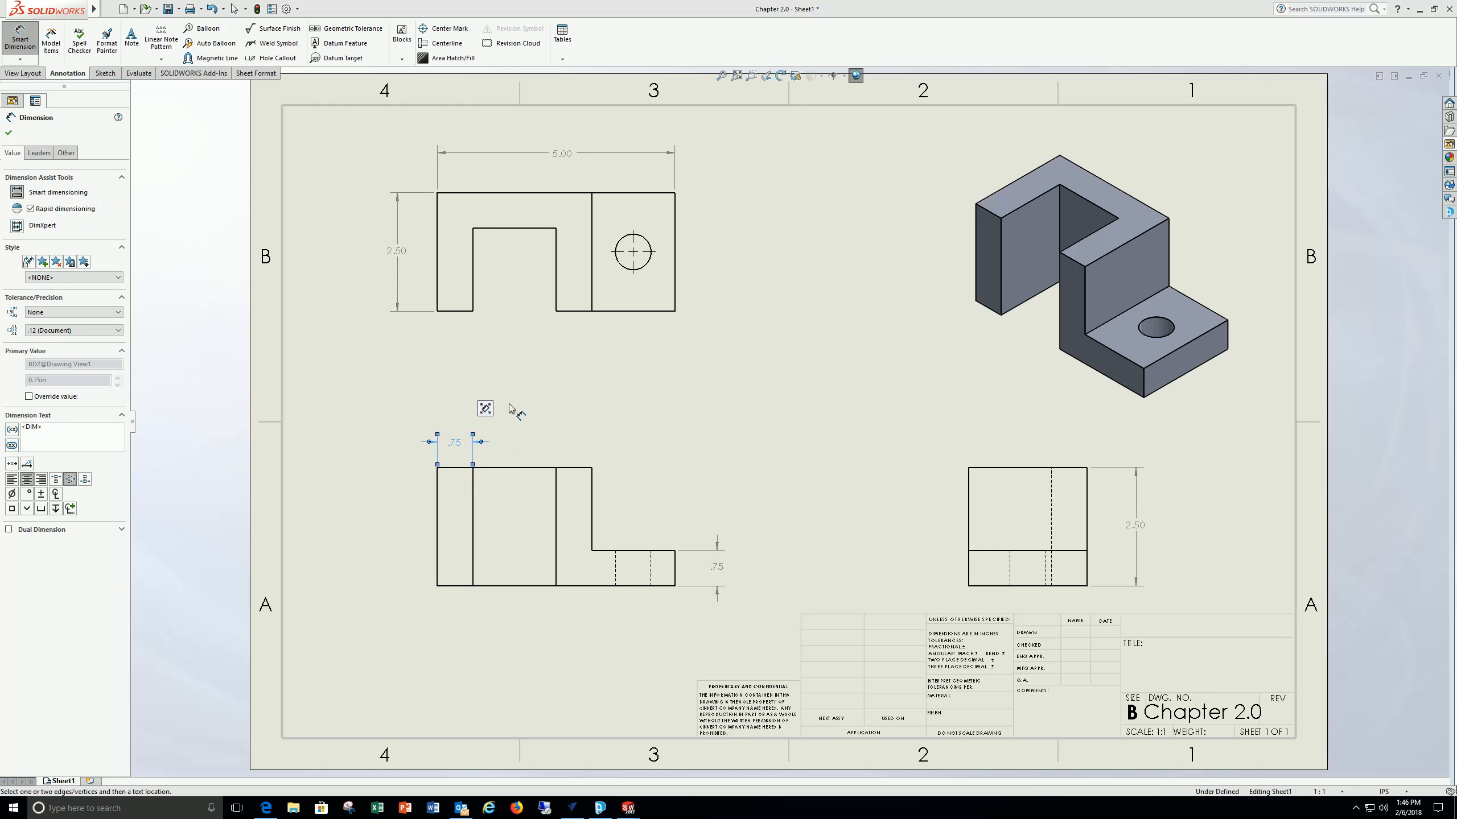
- Dimension the depth of the rectangular slot in the top view, placing it inside the overall depth dimension
{"action": "left_click", "coordinate": [460, 313]}
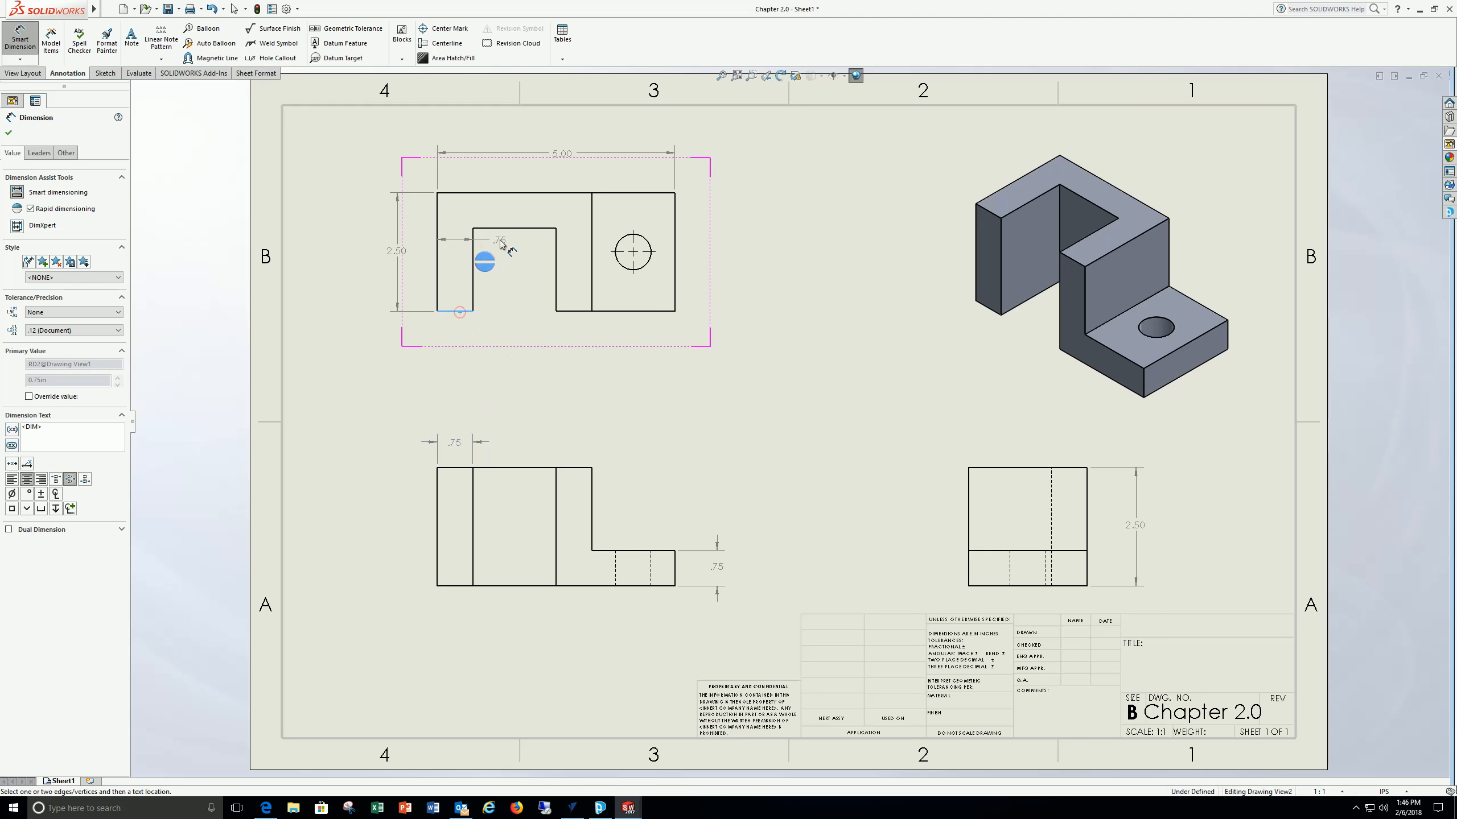
{"action": "left_click", "coordinate": [500, 228]}
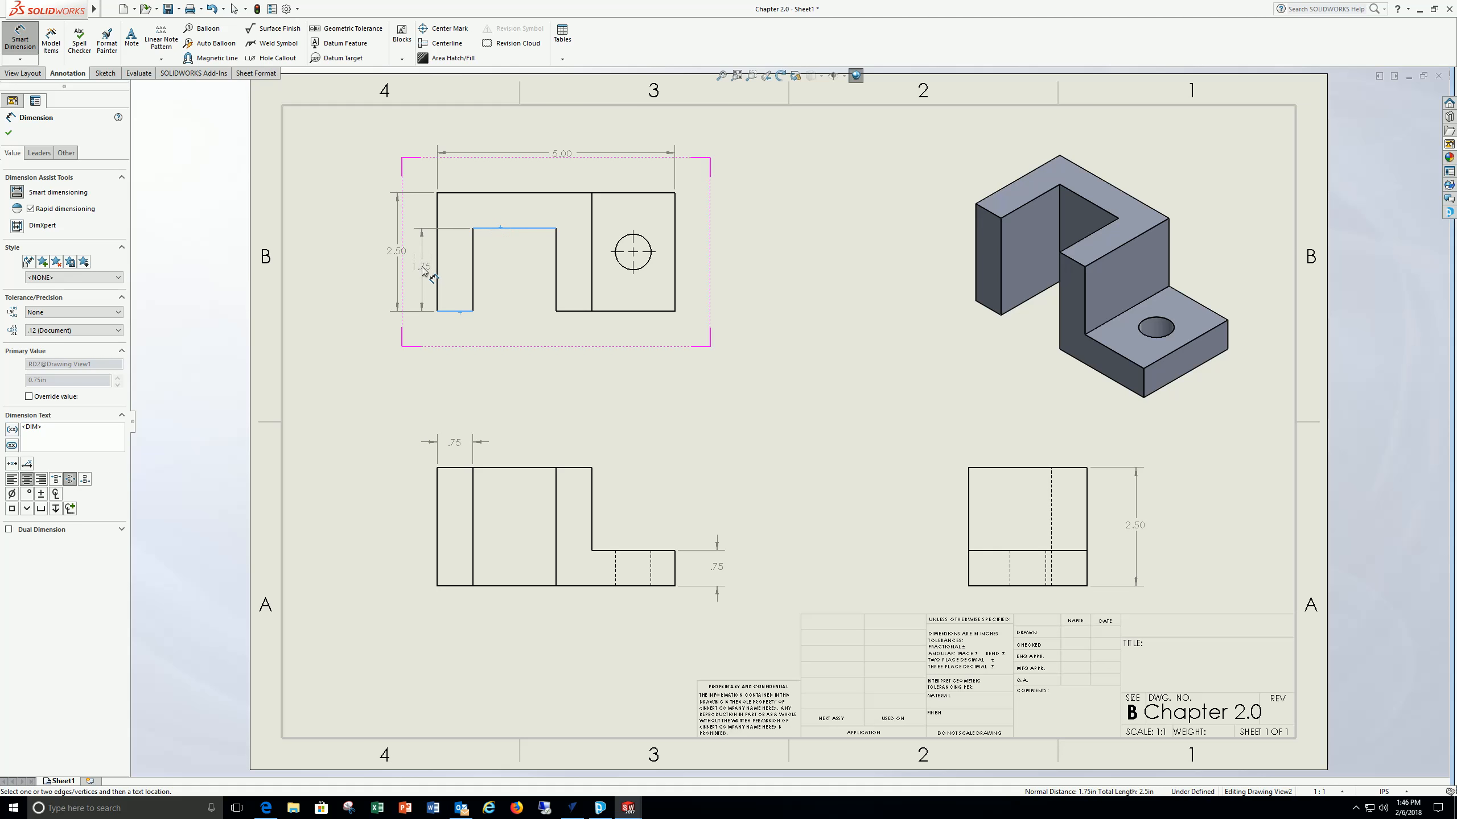
{"action": "left_click", "coordinate": [421, 268]}
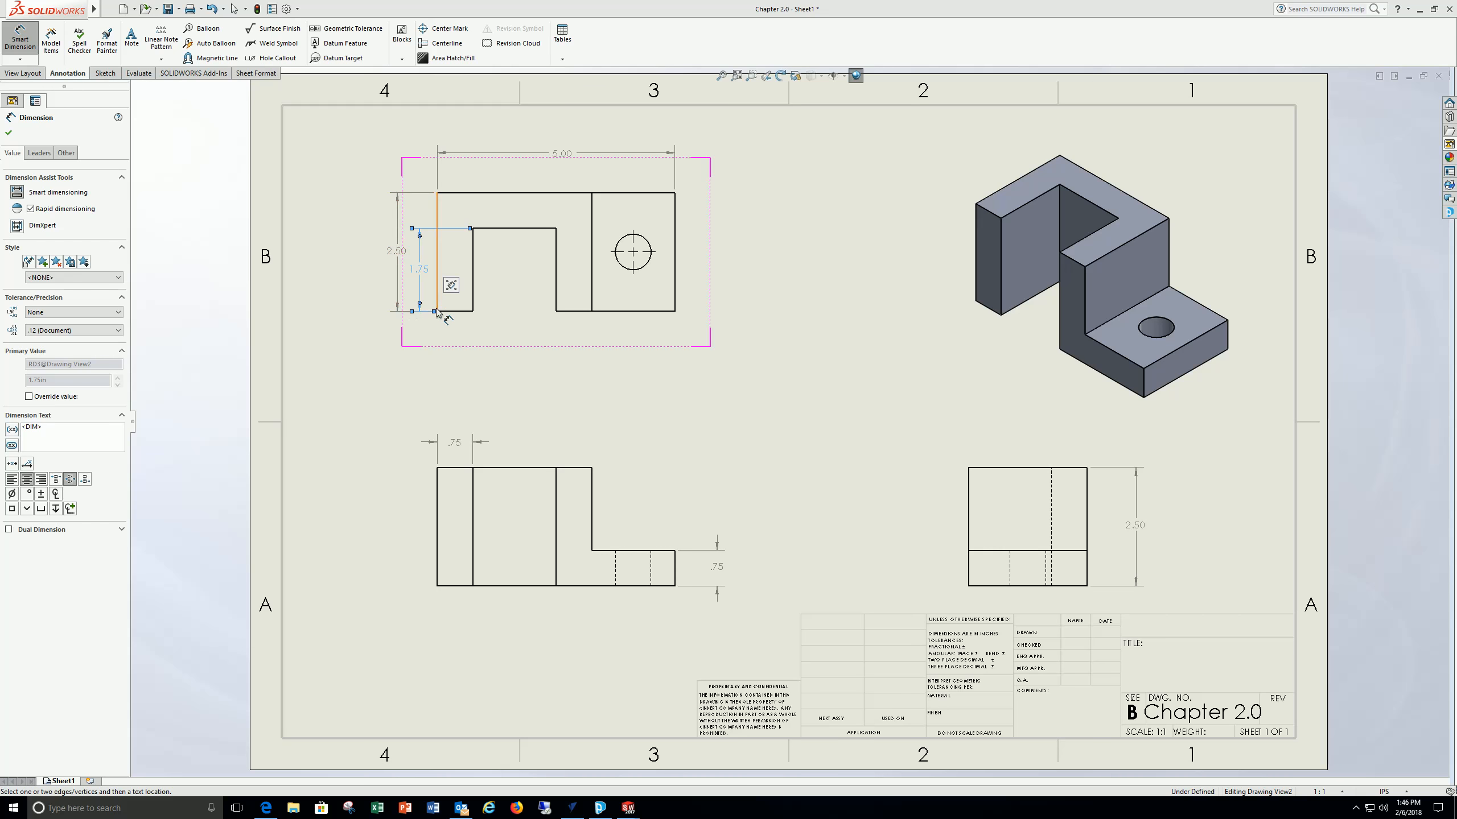
{"action": "left_click", "coordinate": [474, 402]}
{"action": "key", "text": "Escape"}
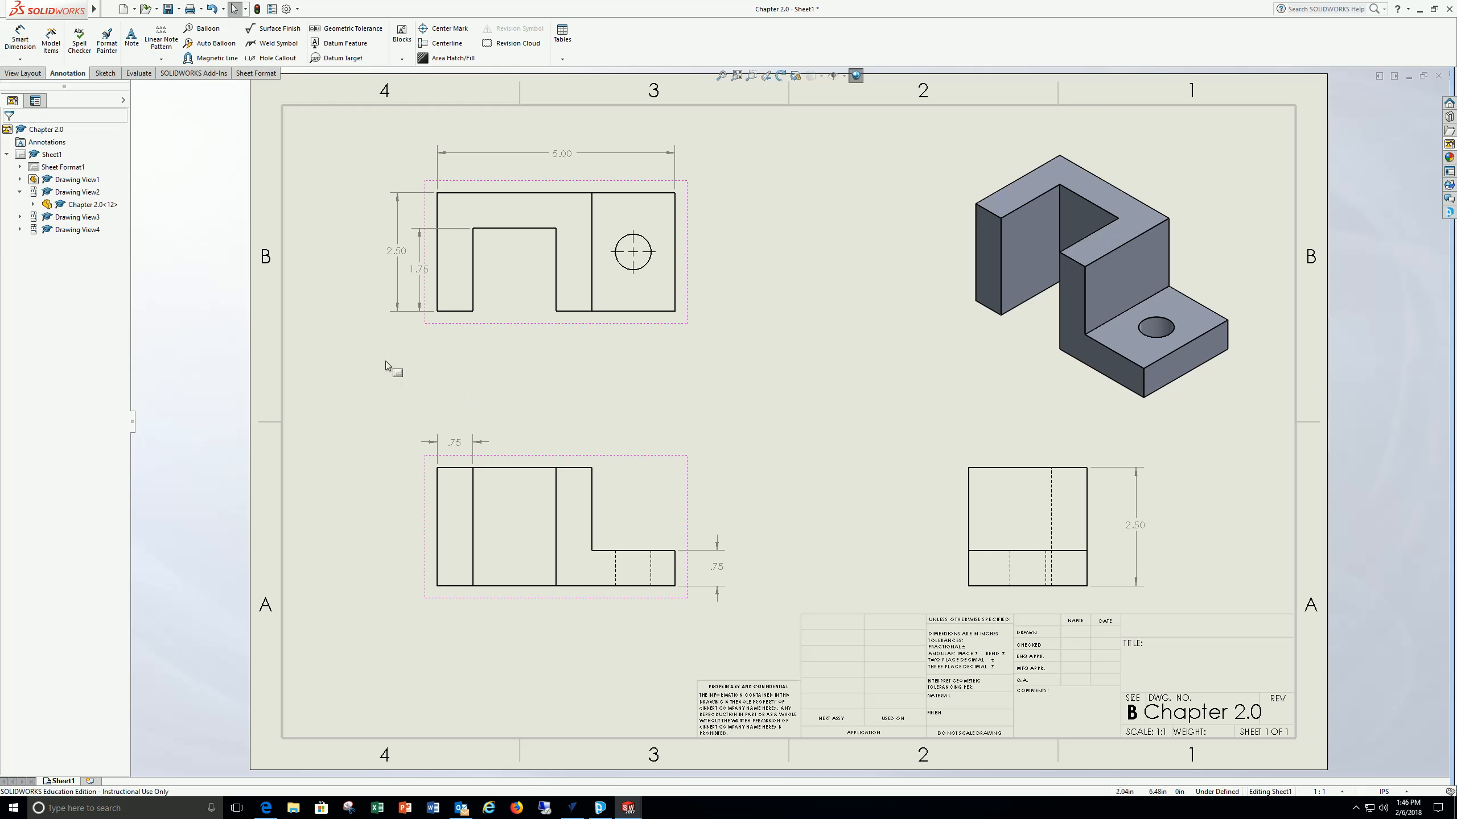
- Add a diameter dimension to the hole in the top view, placing its text outside the part
{"action": "left_click", "coordinate": [20, 39]}
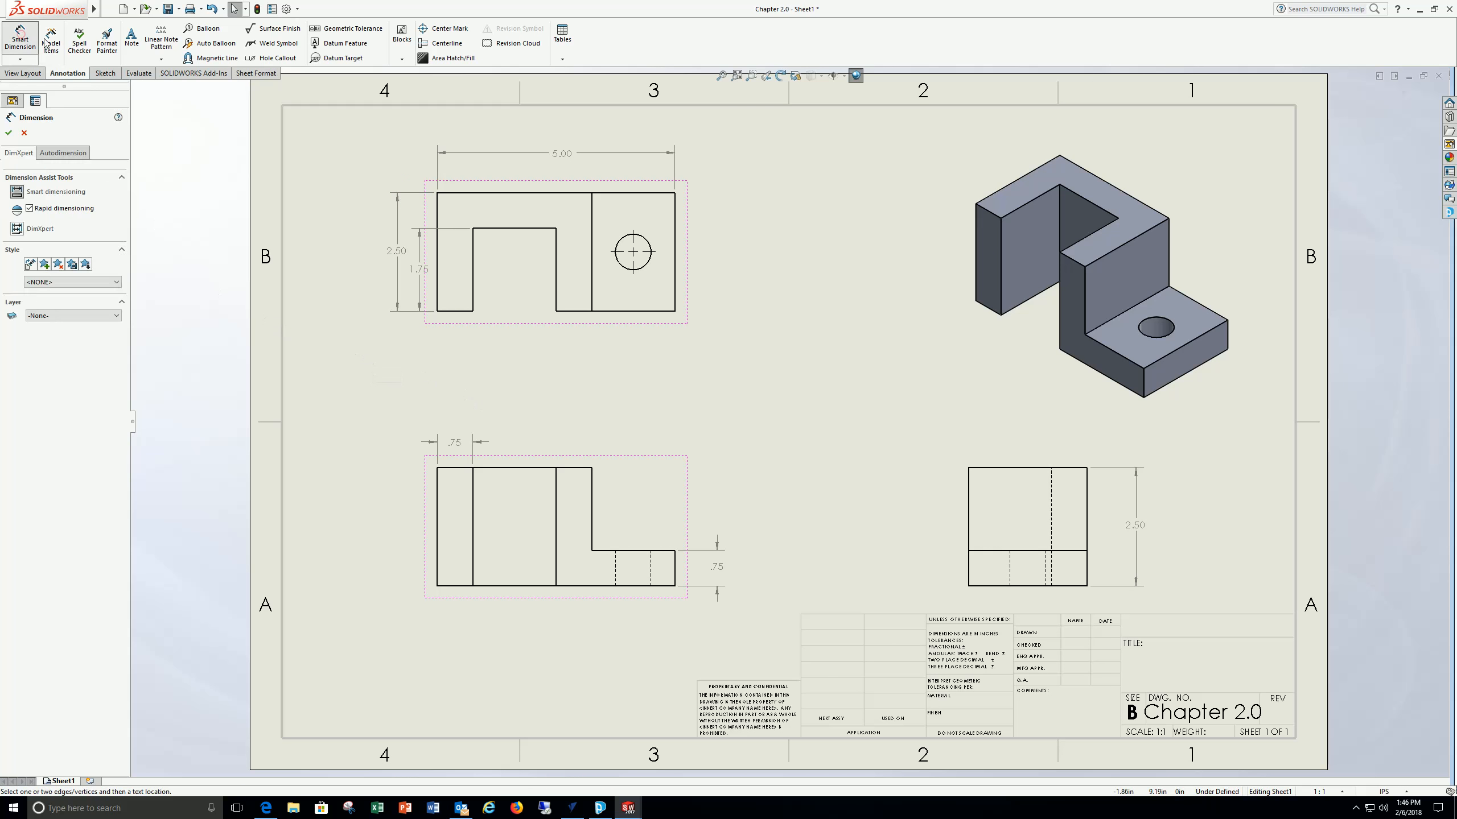
{"action": "left_click", "coordinate": [647, 238]}
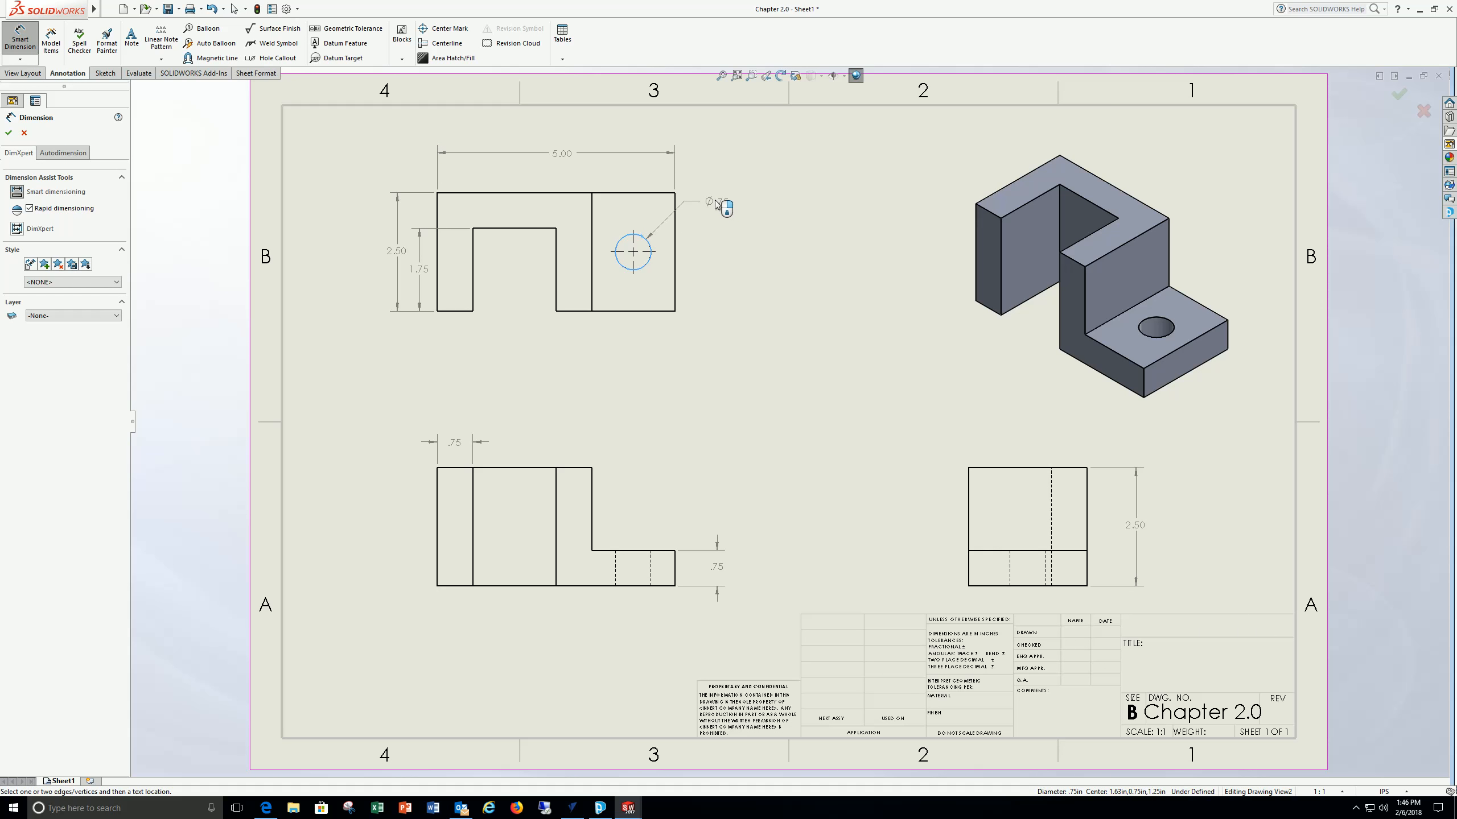
{"action": "left_click", "coordinate": [714, 201]}
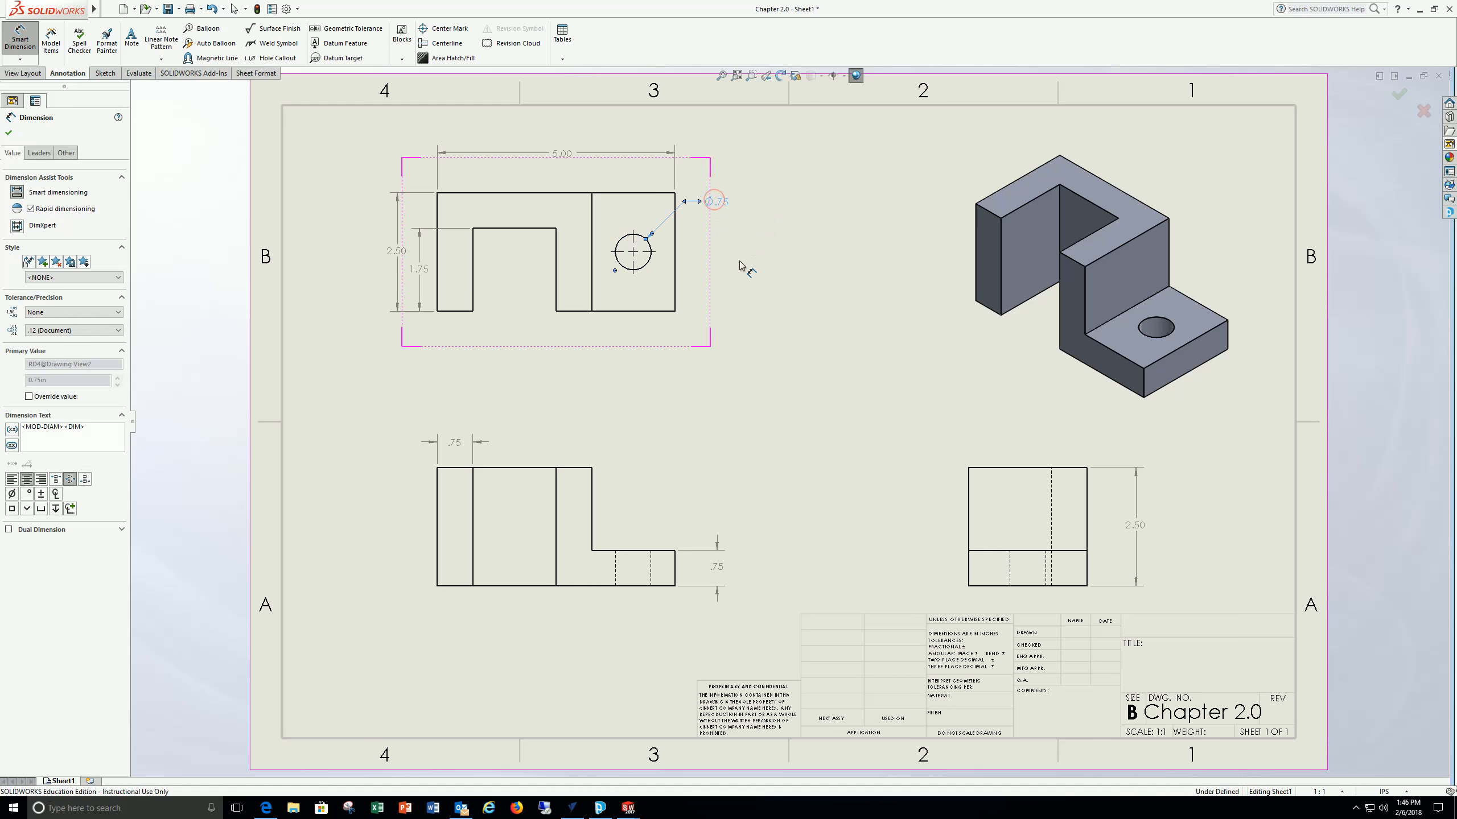
{"action": "key", "text": "Escape"}
- Add centerlines between the hole's hidden edges in the right side view and the front view
{"action": "left_click", "coordinate": [19, 43]}
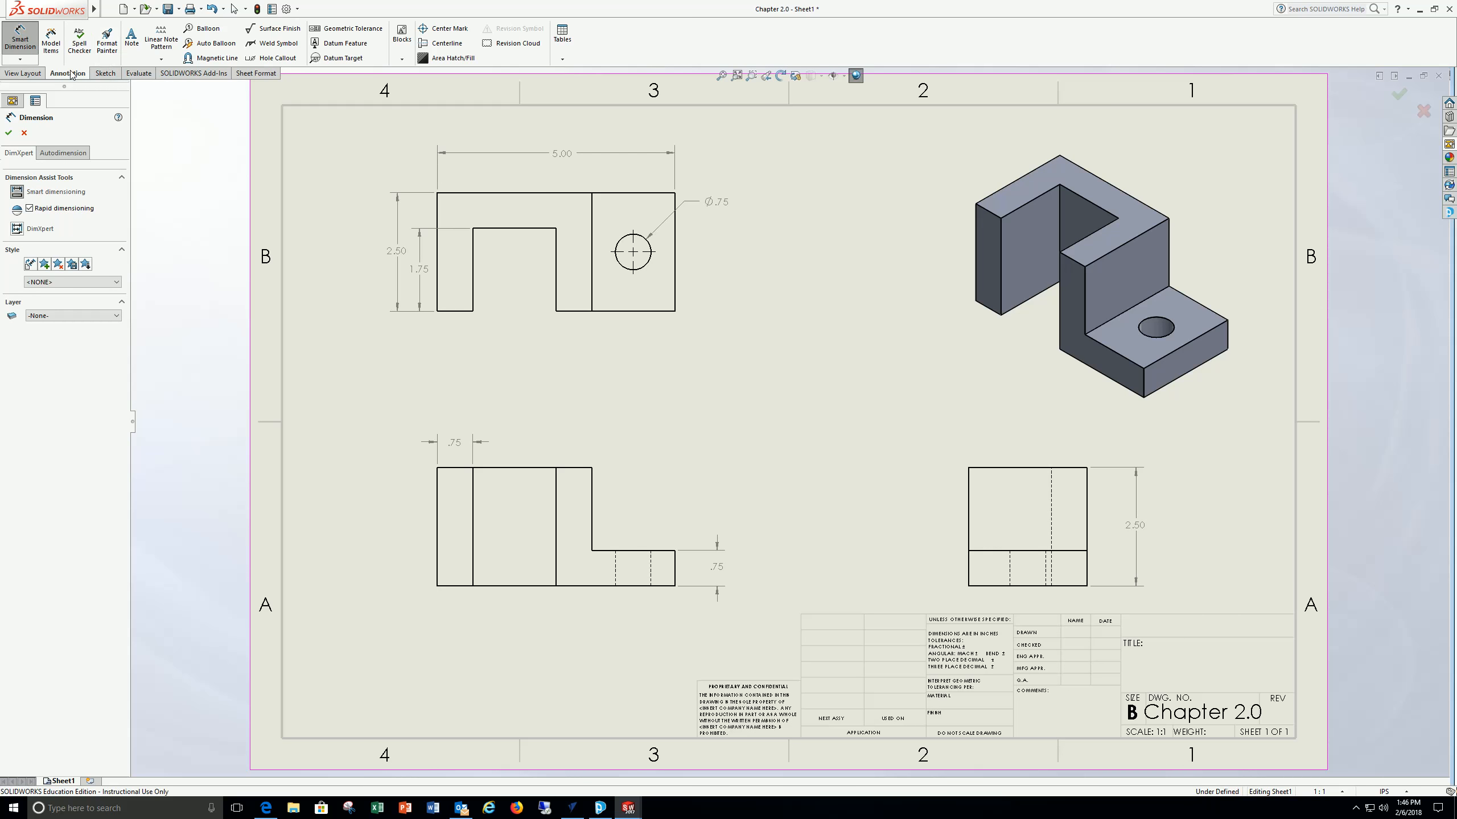
{"action": "left_click", "coordinate": [453, 44]}
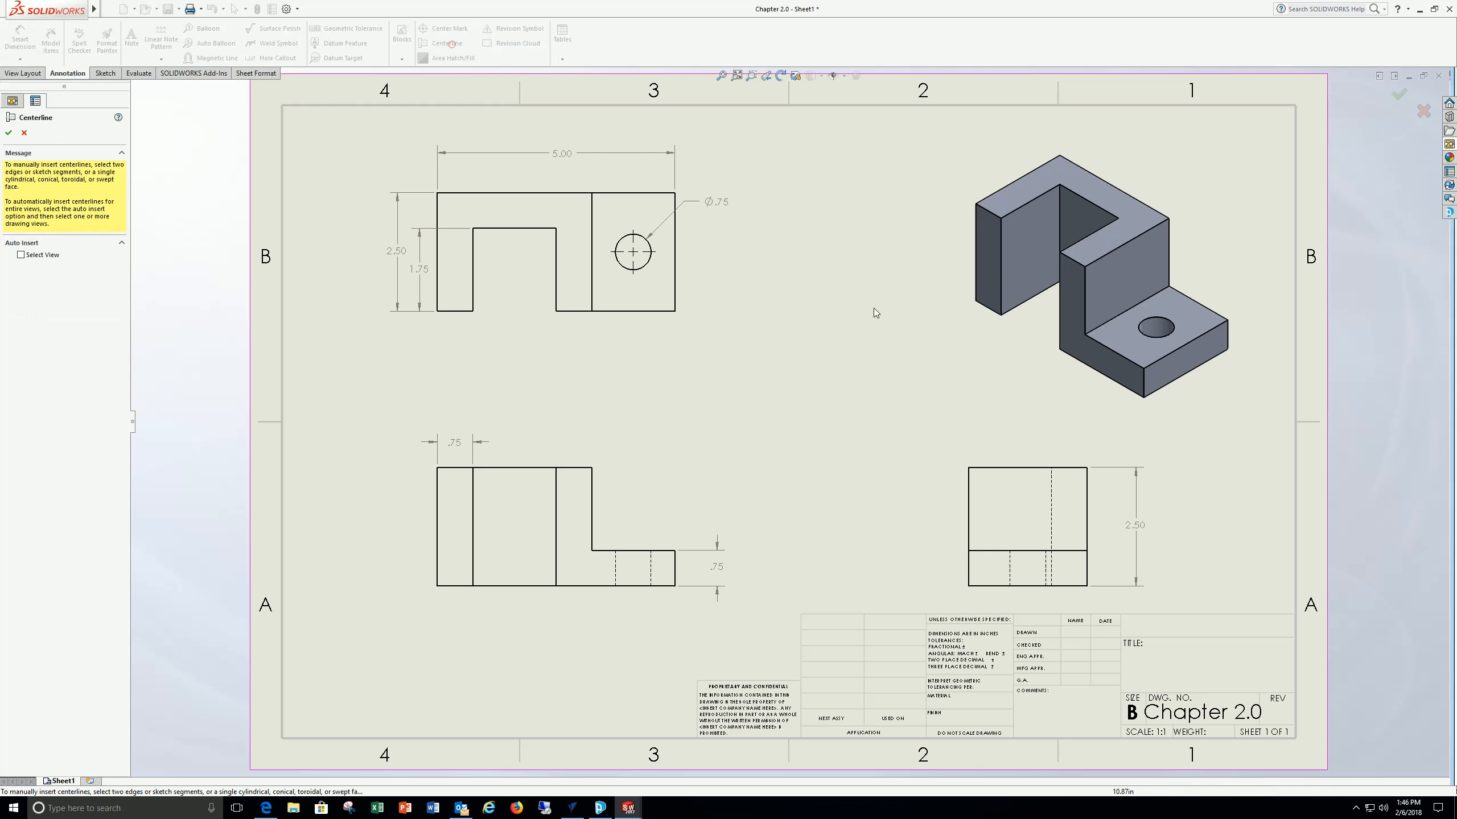
{"action": "left_click", "coordinate": [1011, 570]}
{"action": "left_click", "coordinate": [1046, 570]}
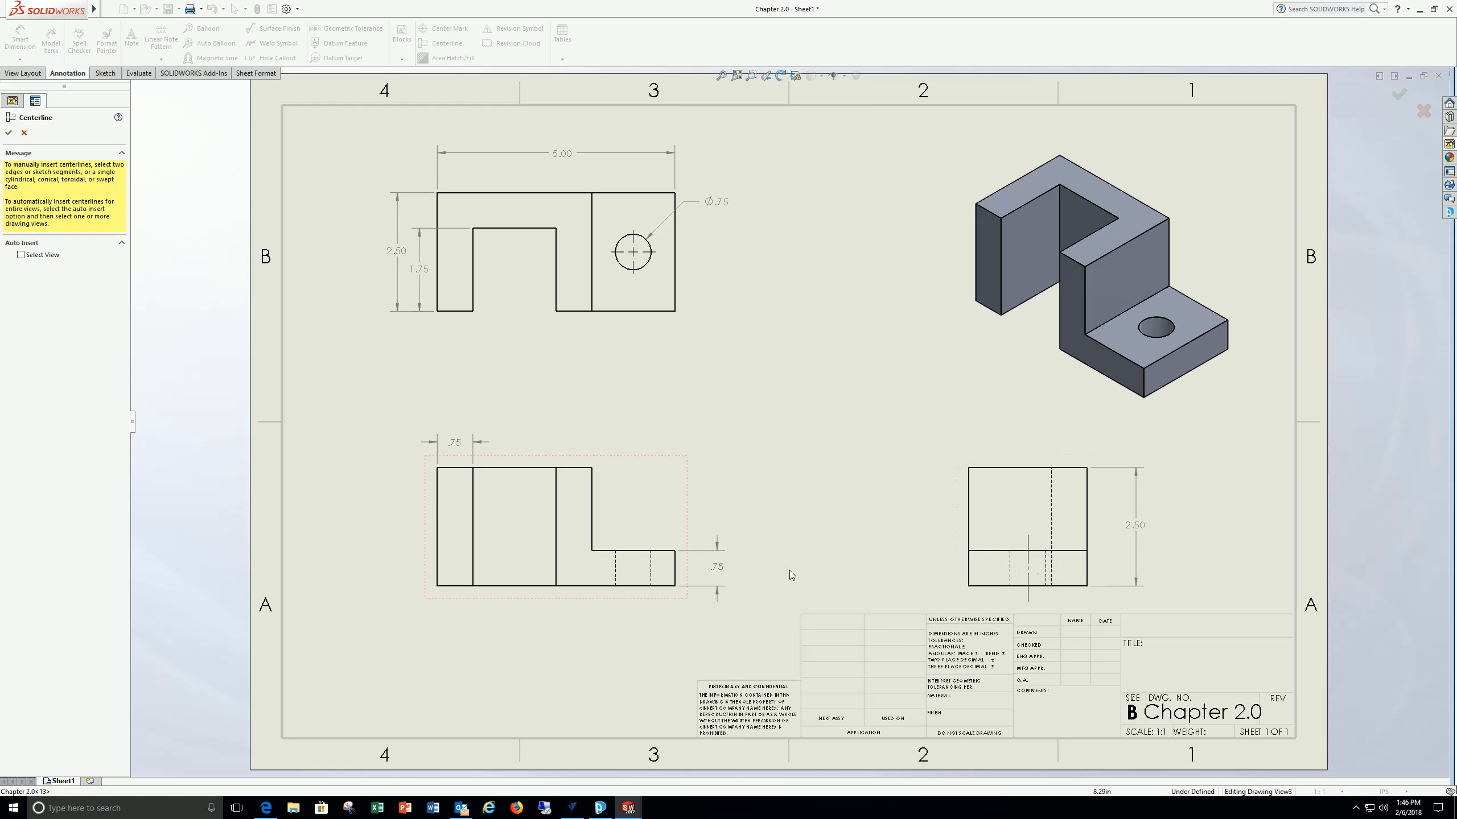
{"action": "left_click", "coordinate": [616, 568]}
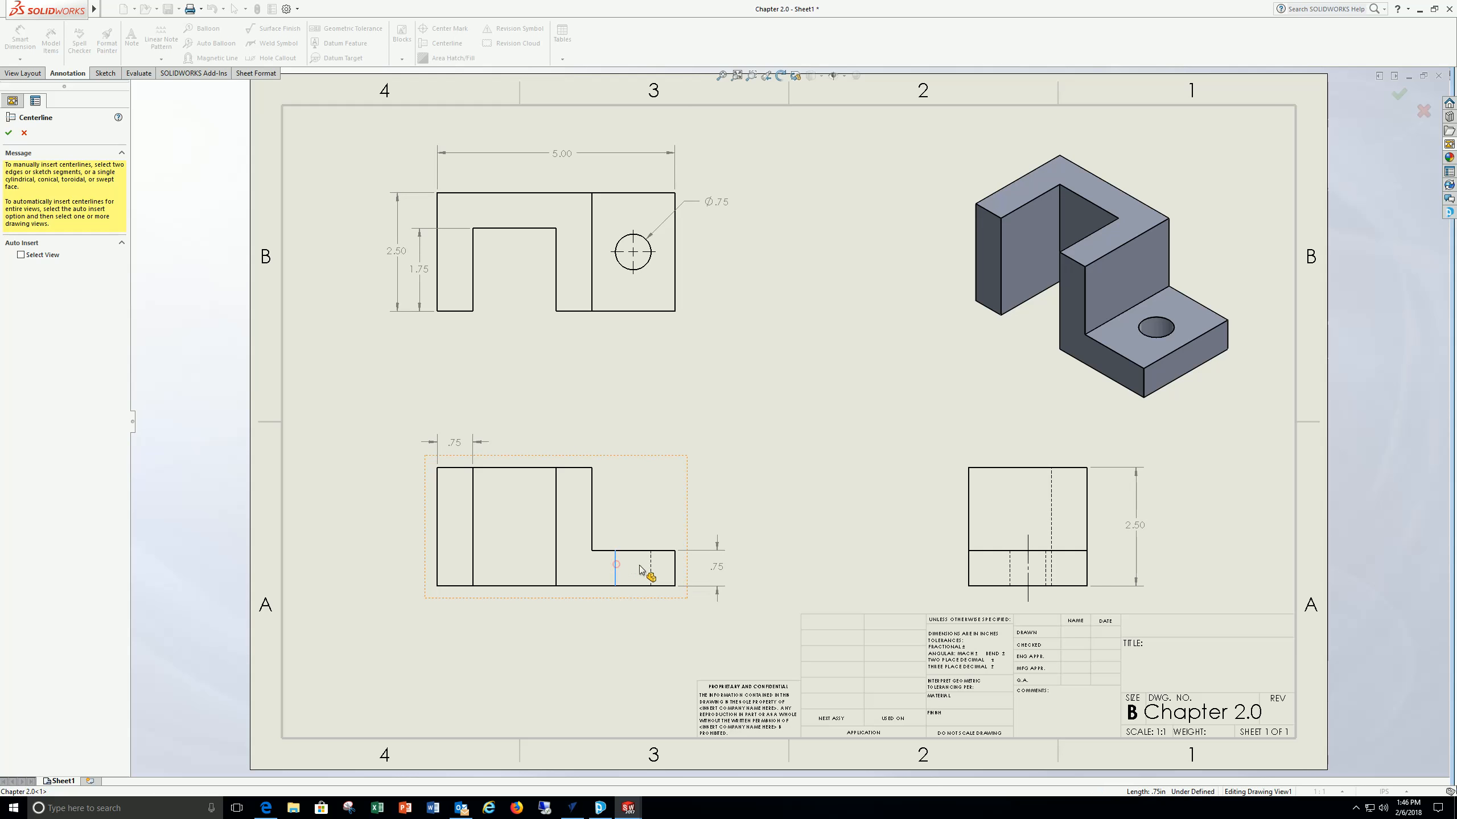
{"action": "left_click", "coordinate": [650, 568]}
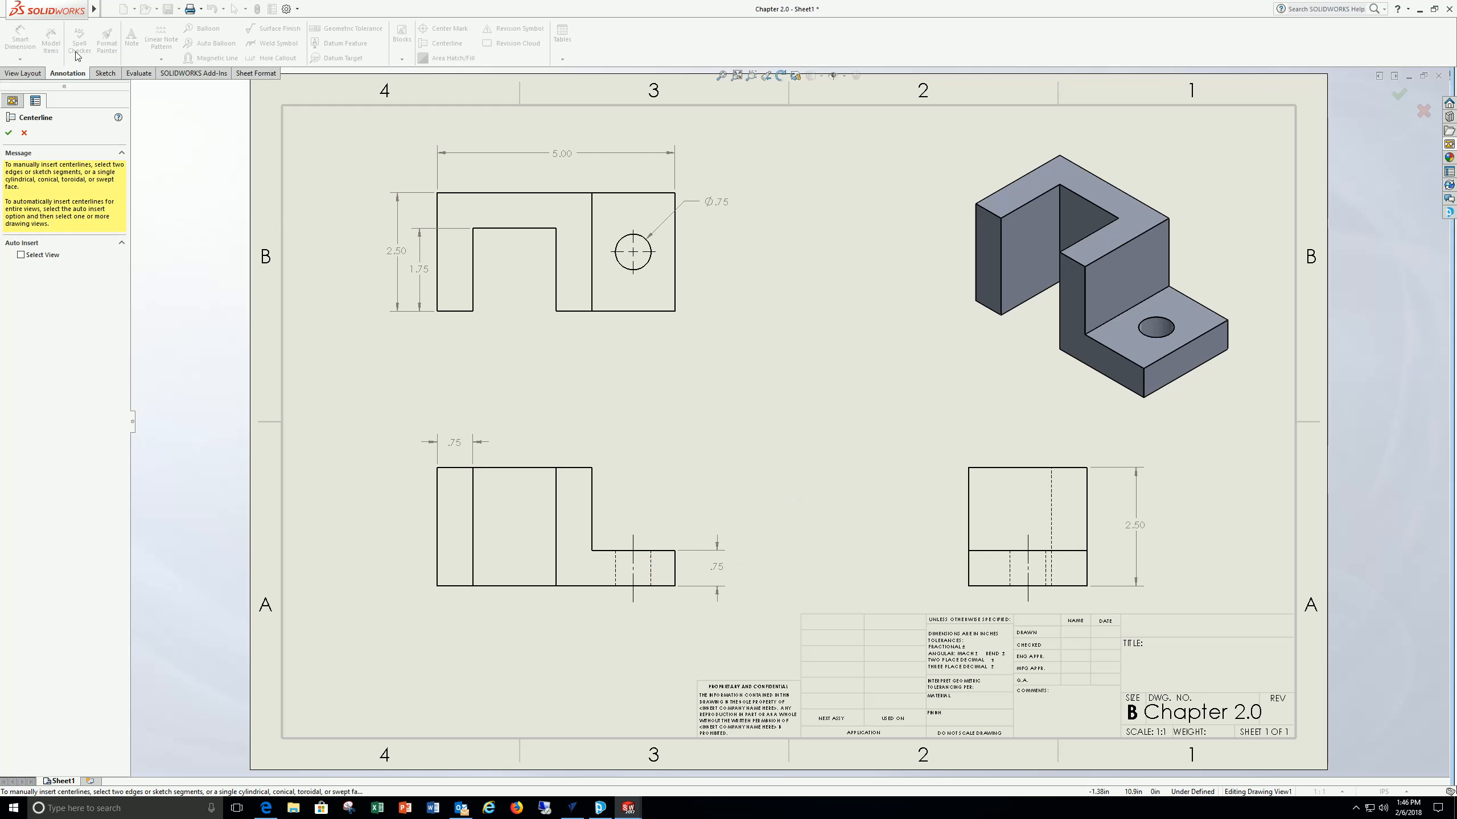
{"action": "left_click", "coordinate": [10, 133]}
- Dimension the slot's width in the front view, placing it in line with the outer wall's thickness dimension
{"action": "left_click", "coordinate": [20, 40]}
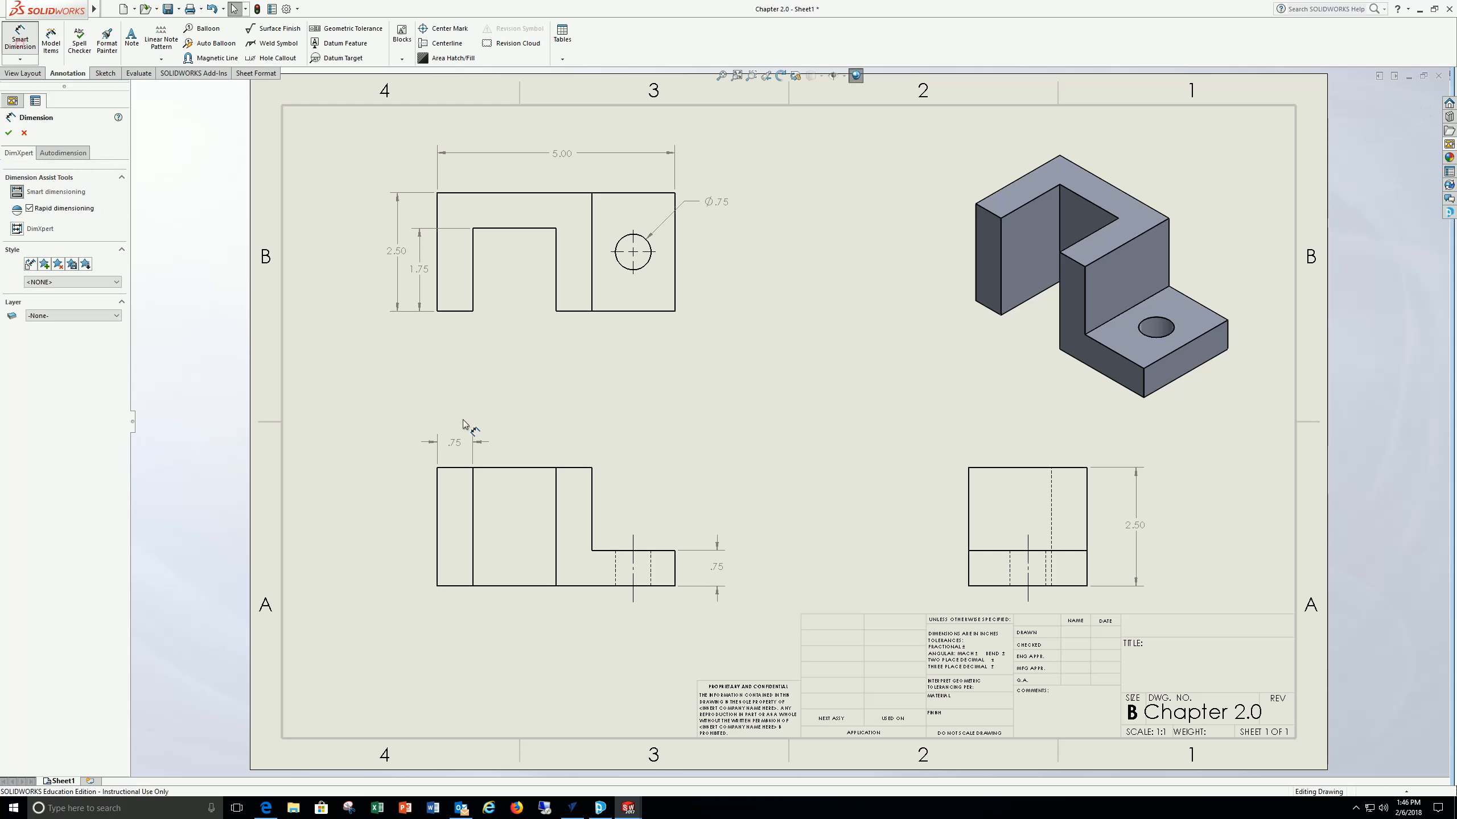
{"action": "left_click", "coordinate": [474, 502]}
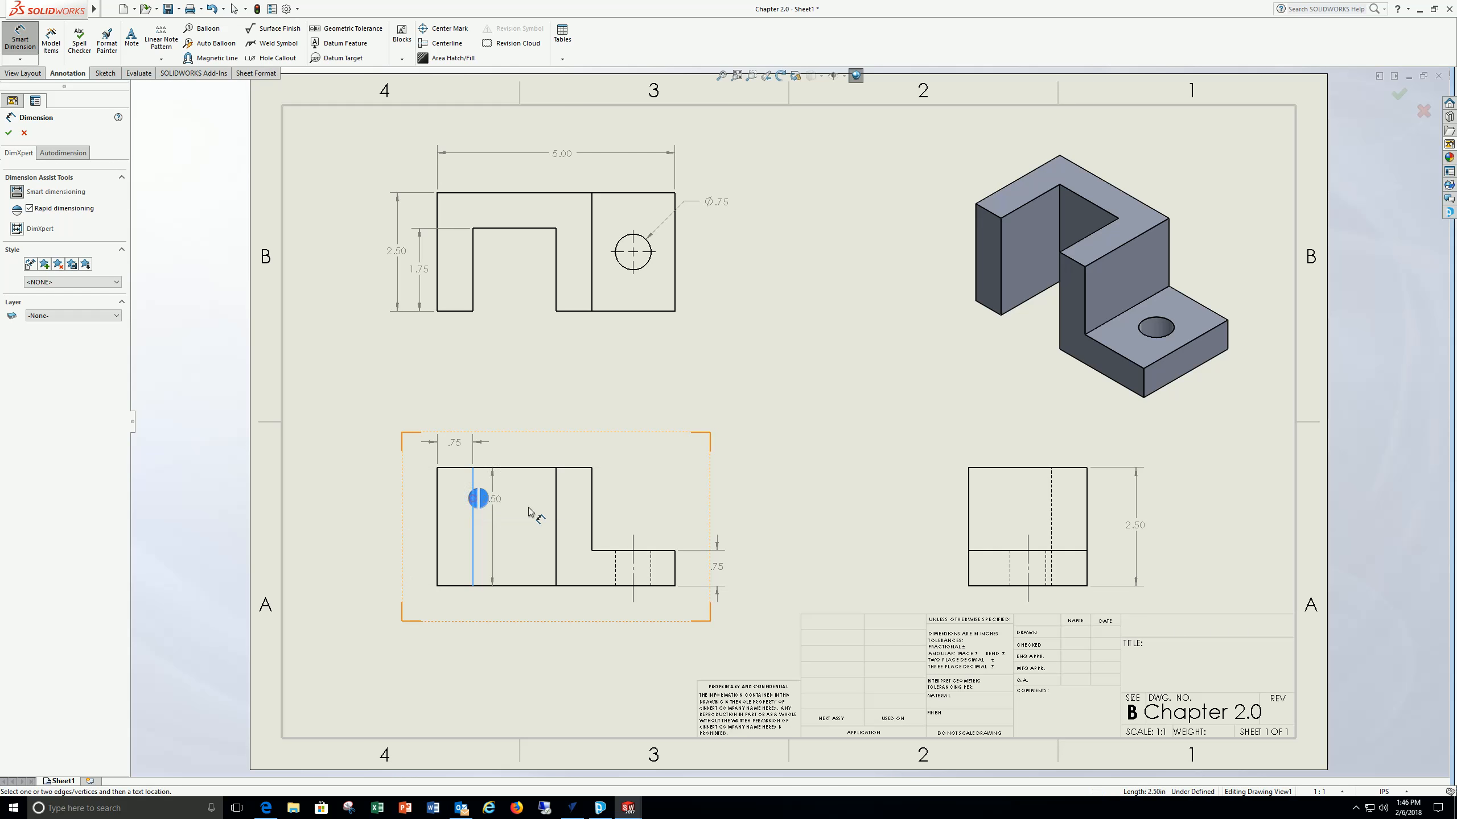
{"action": "left_click", "coordinate": [557, 515]}
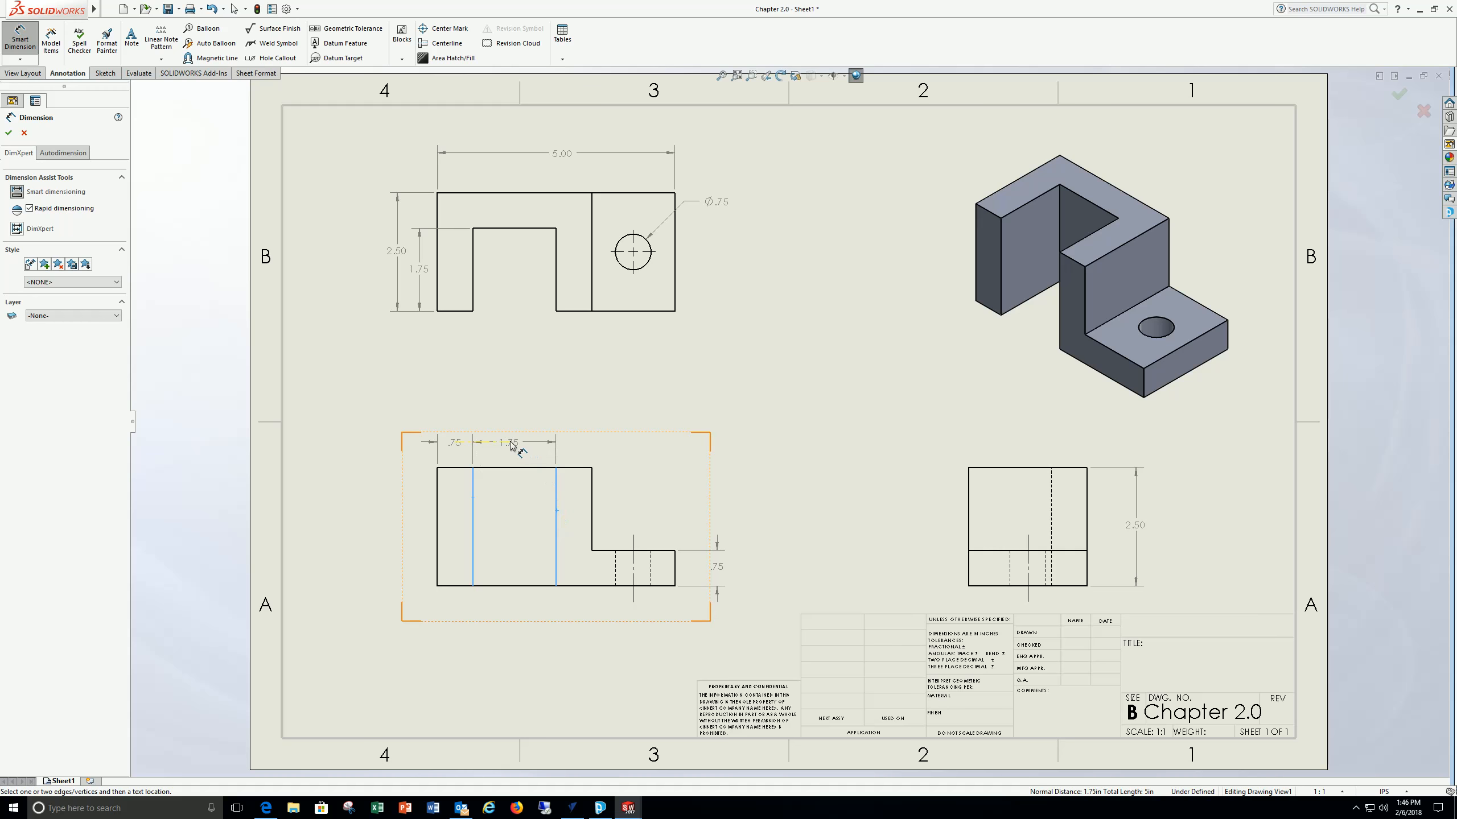
{"action": "left_click", "coordinate": [514, 446]}
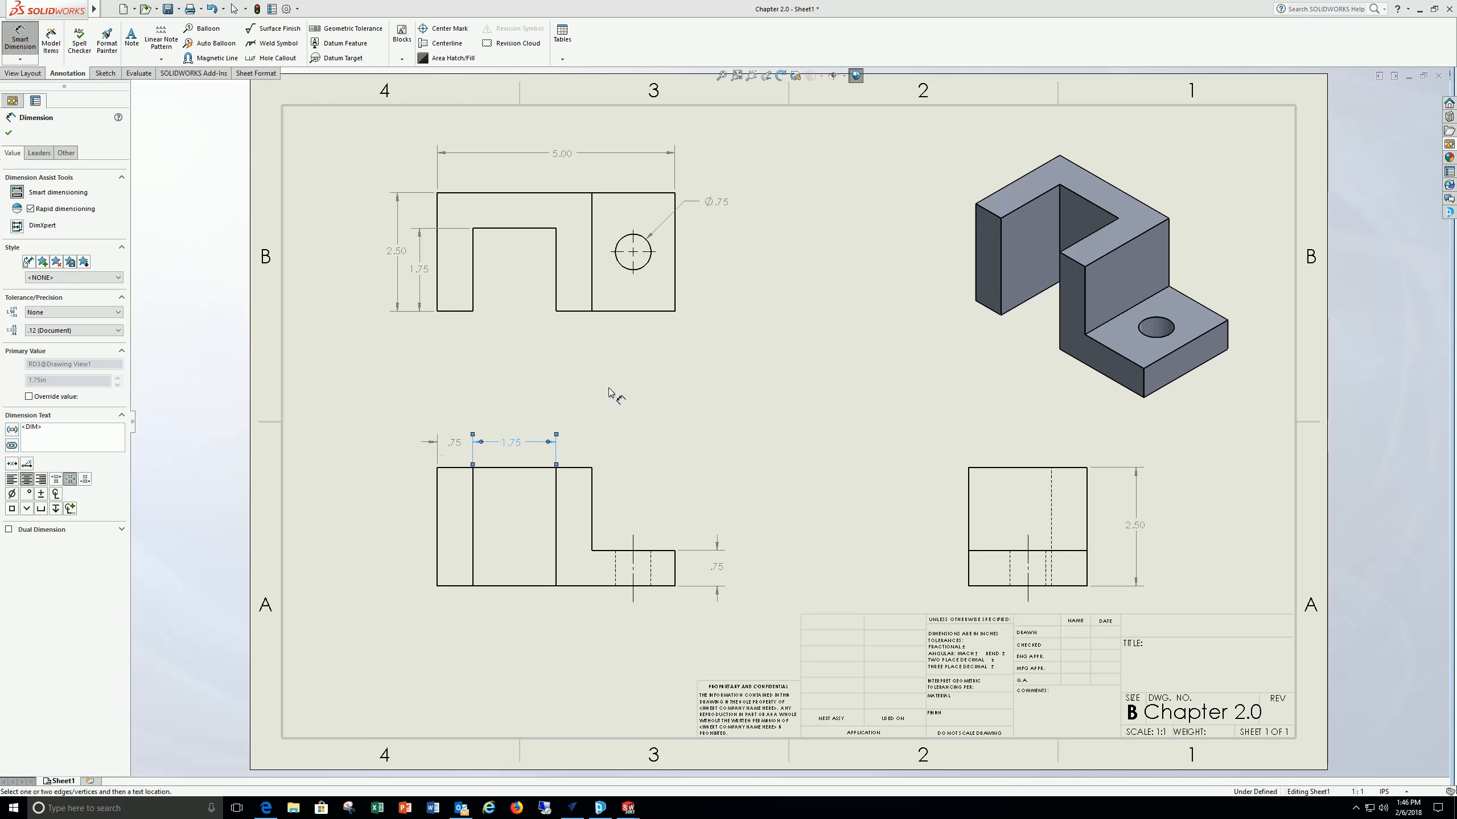
{"action": "key", "text": "Escape"}
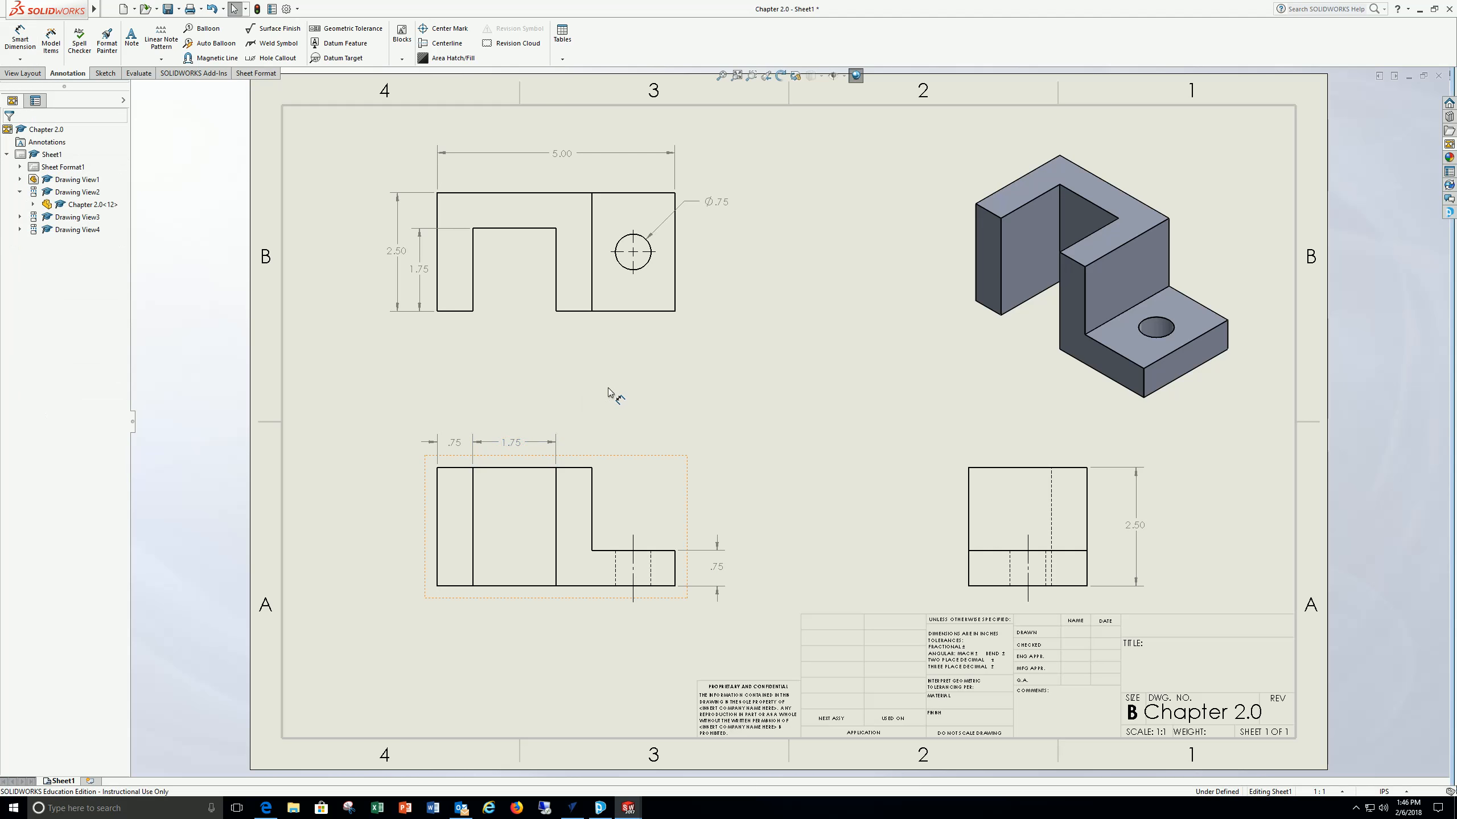
{"action": "left_click", "coordinate": [557, 499]}
{"action": "left_click", "coordinate": [591, 491]}
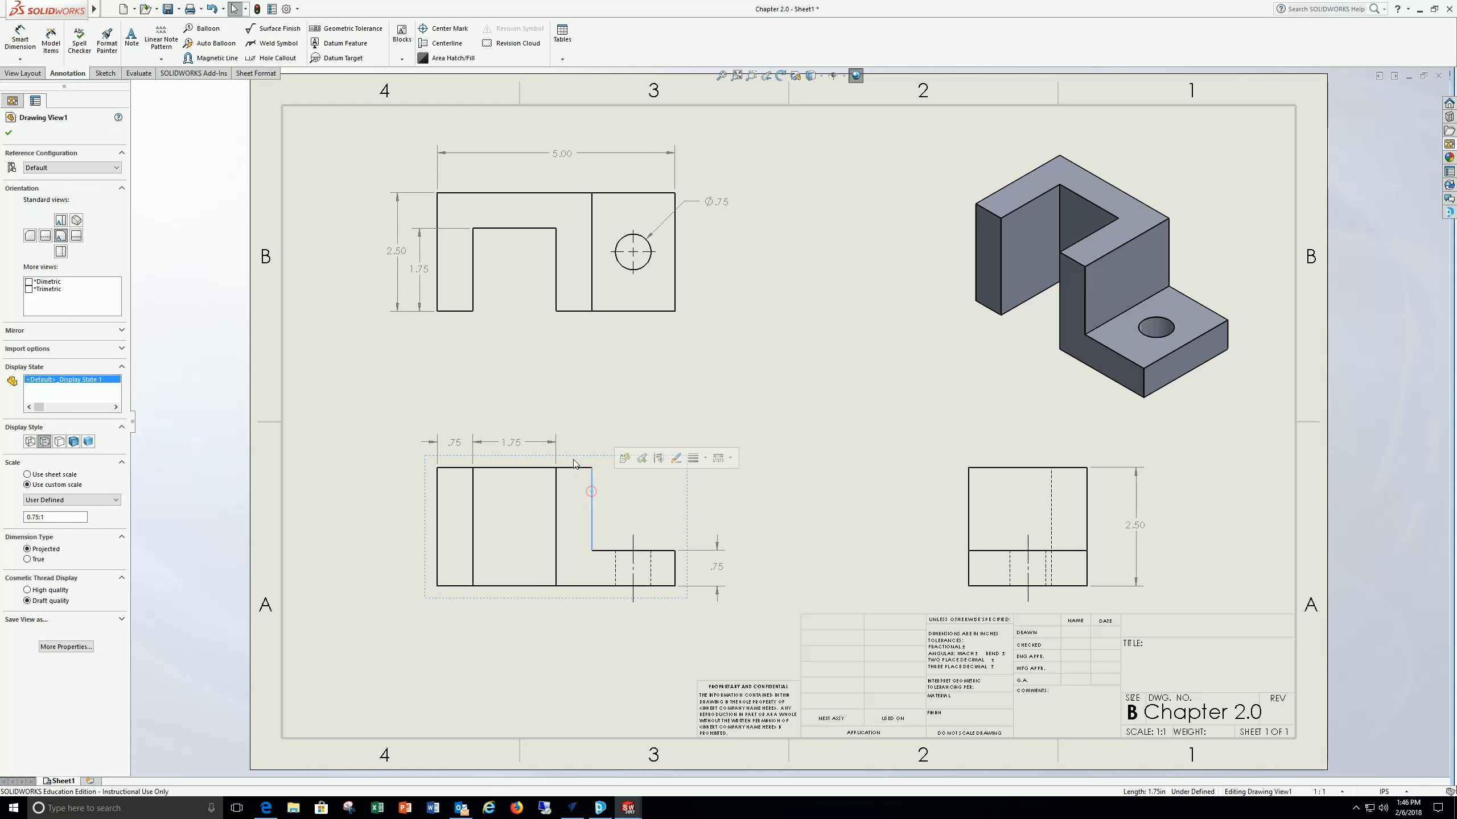
{"action": "left_click", "coordinate": [9, 134]}
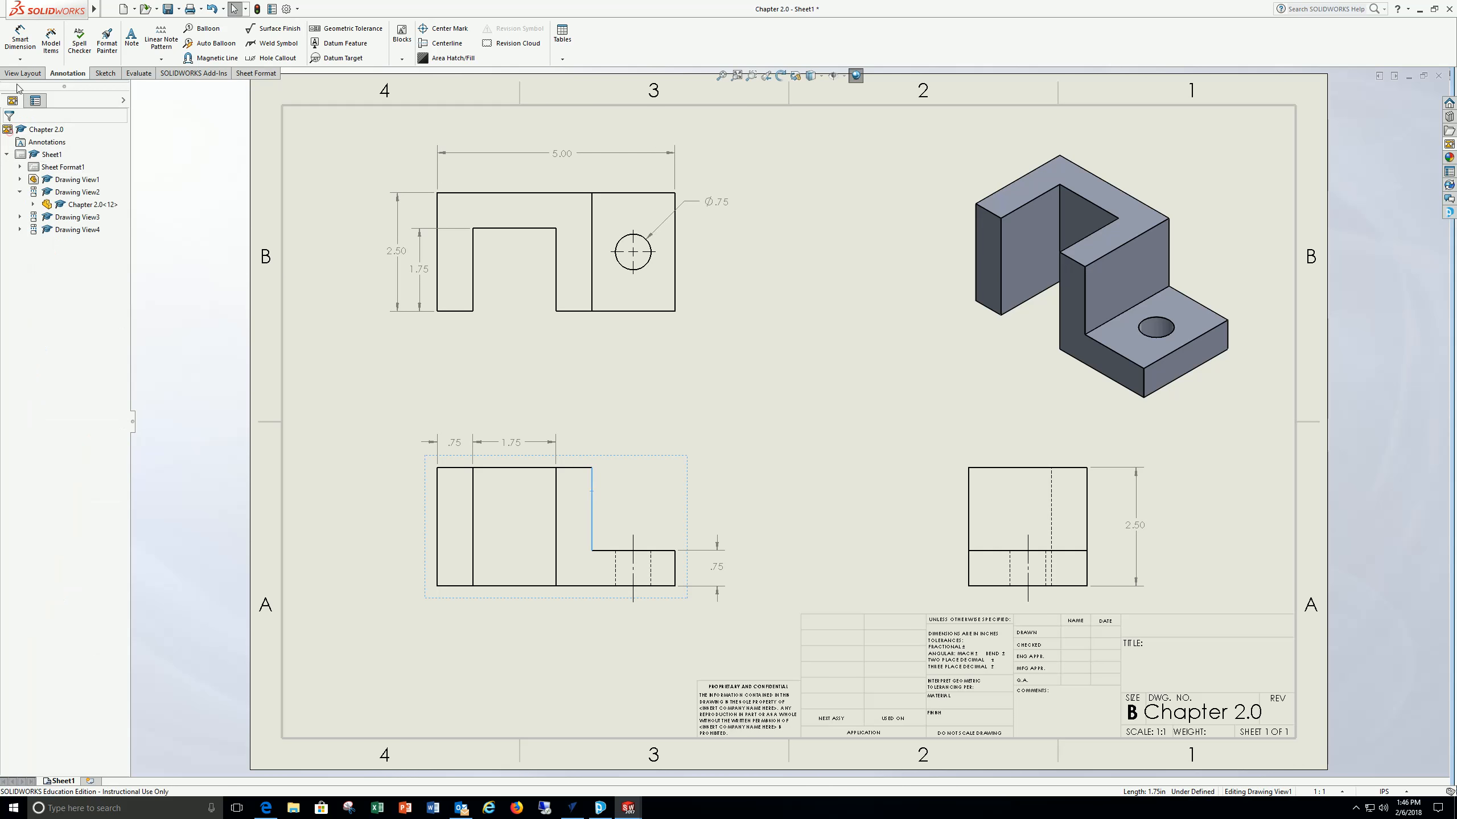
- Dimension the thickness of the wall between the slot and the step in the front view, aligned with the slot's width dimension
{"action": "left_click", "coordinate": [20, 39]}
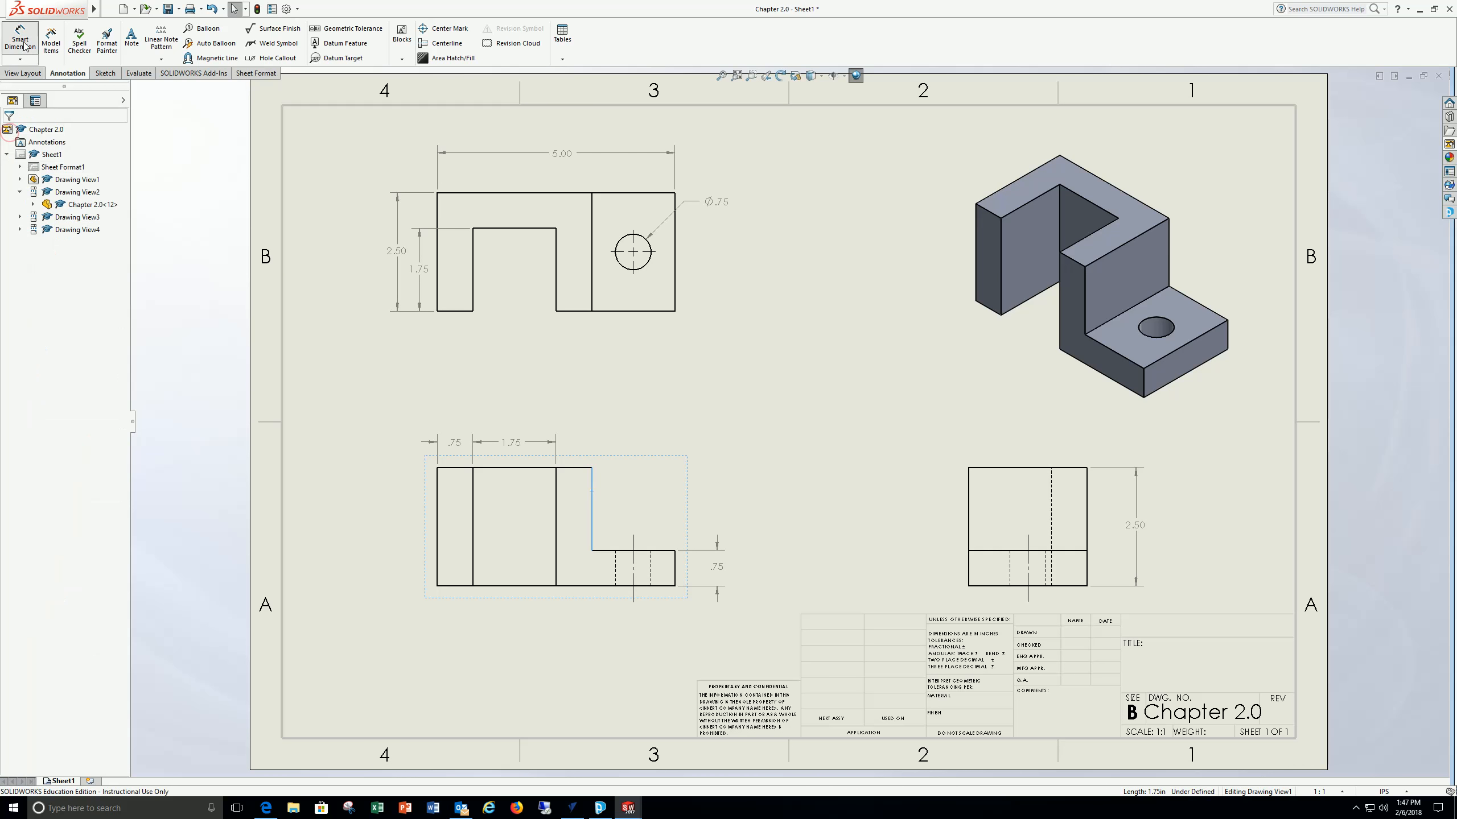
{"action": "left_click", "coordinate": [557, 505]}
{"action": "left_click", "coordinate": [592, 506]}
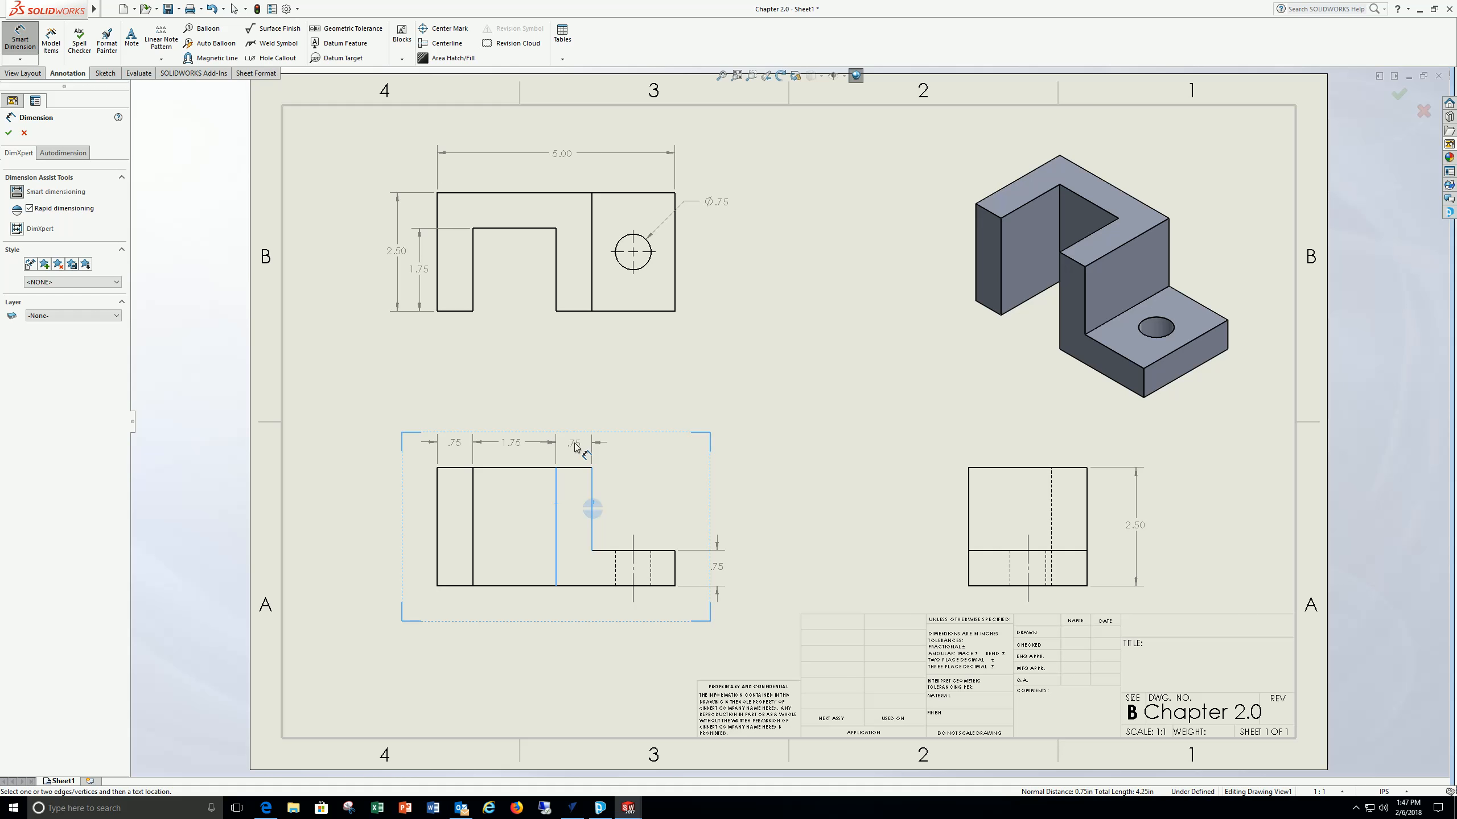
{"action": "scroll", "coordinate": [576, 445], "scroll_direction": "up", "scroll_amount": 3}
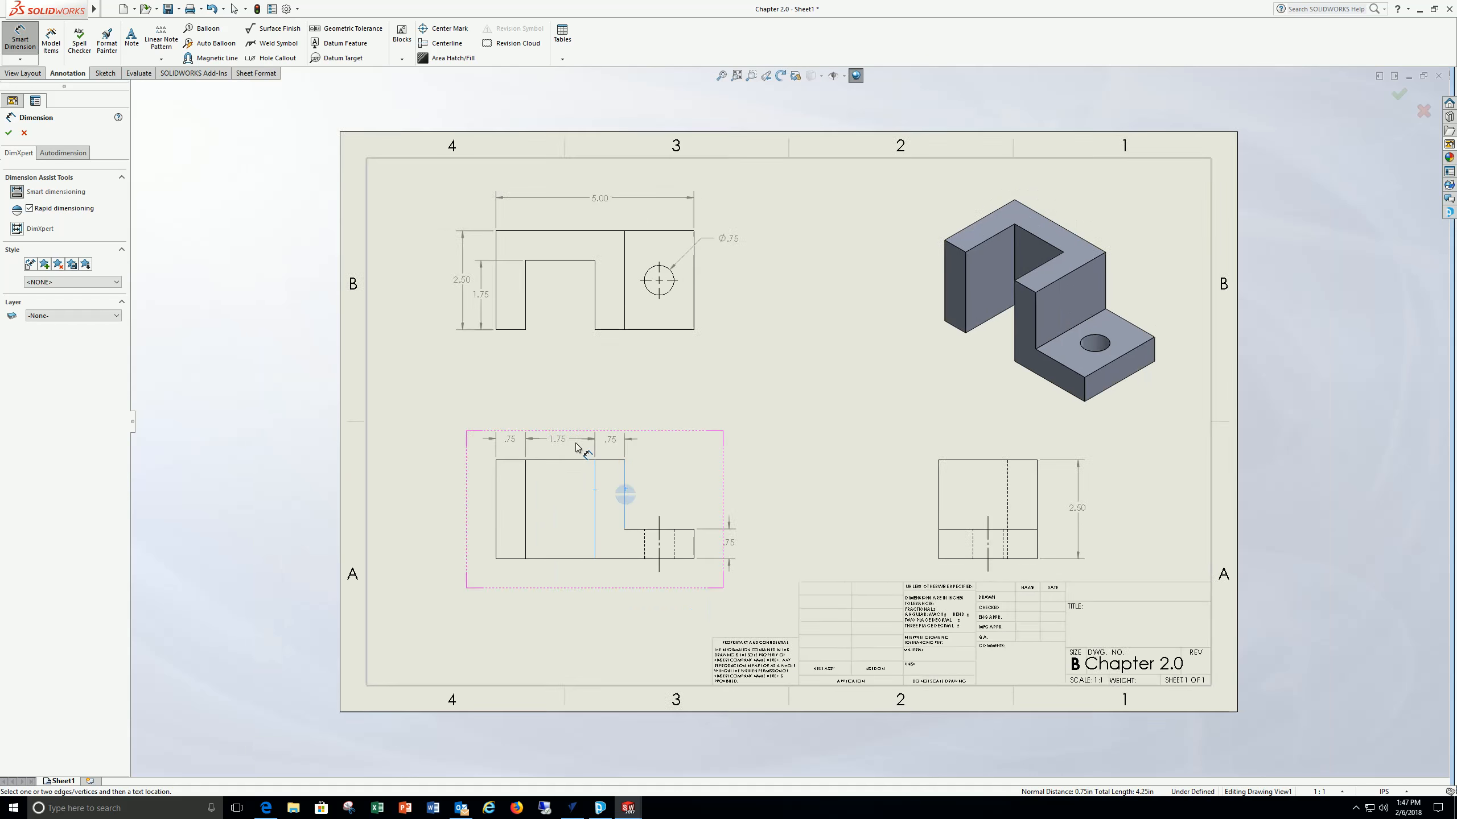
{"action": "scroll", "coordinate": [579, 447], "scroll_direction": "down", "scroll_amount": 3}
{"action": "scroll", "coordinate": [678, 435], "scroll_direction": "down", "scroll_amount": 6}
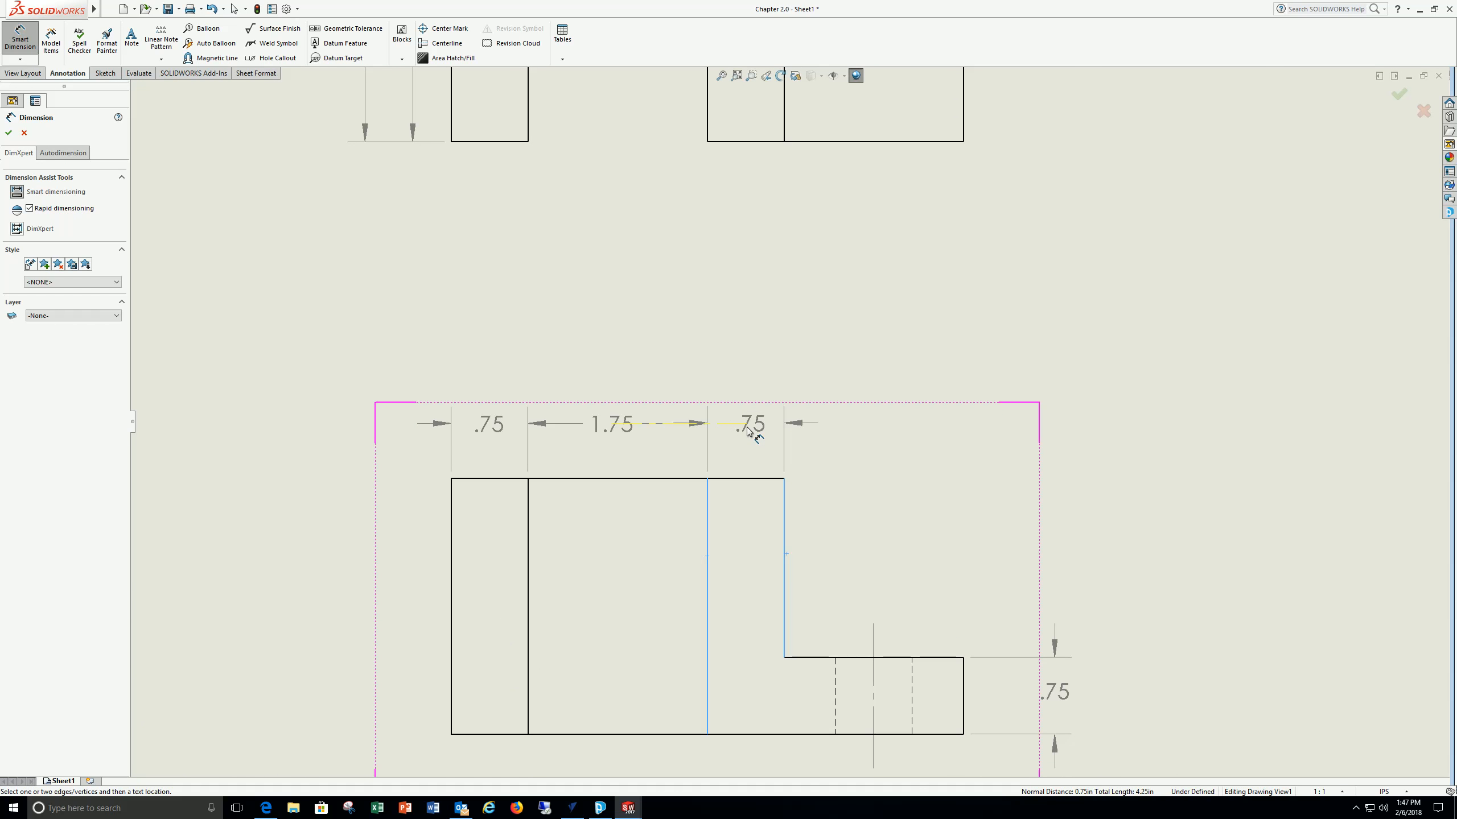
{"action": "left_click", "coordinate": [747, 427]}
{"action": "key", "text": "Escape"}
{"action": "scroll", "coordinate": [791, 381], "scroll_direction": "down", "scroll_amount": 2}
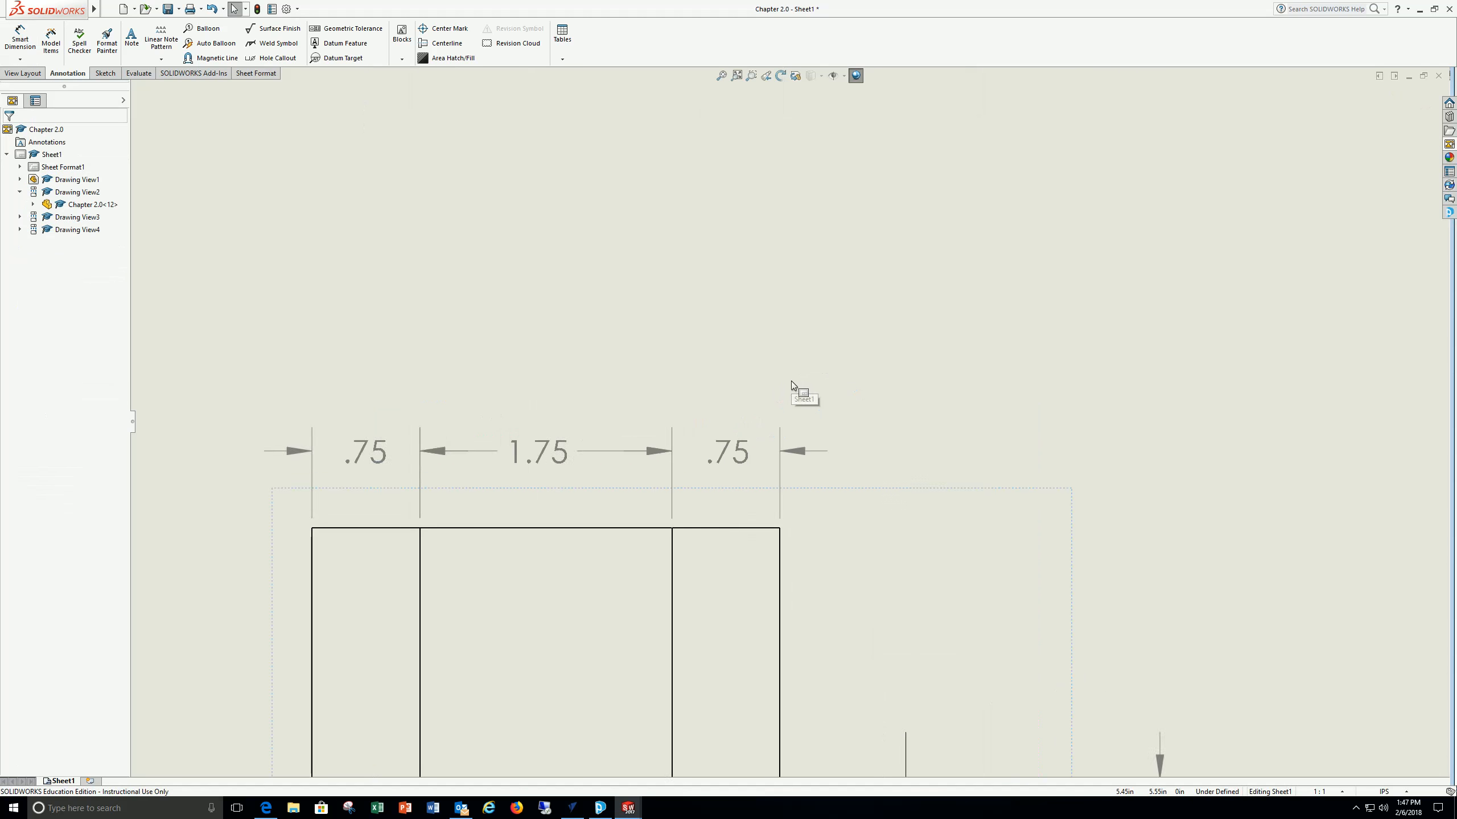
{"action": "scroll", "coordinate": [791, 381], "scroll_direction": "up", "scroll_amount": 6}
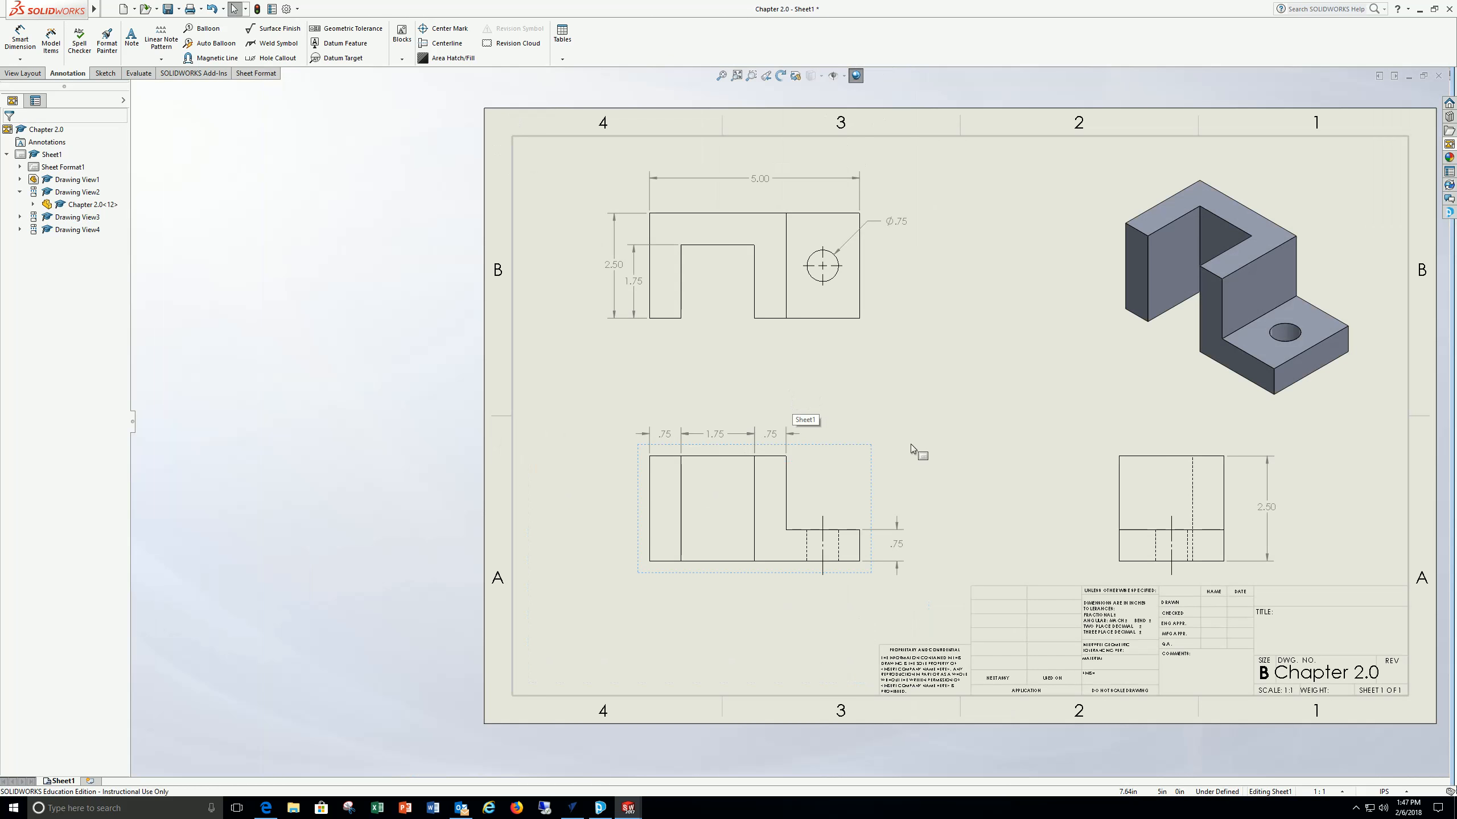
{"action": "middle_click_drag", "start_coordinate": [911, 444], "coordinate": [638, 401]}
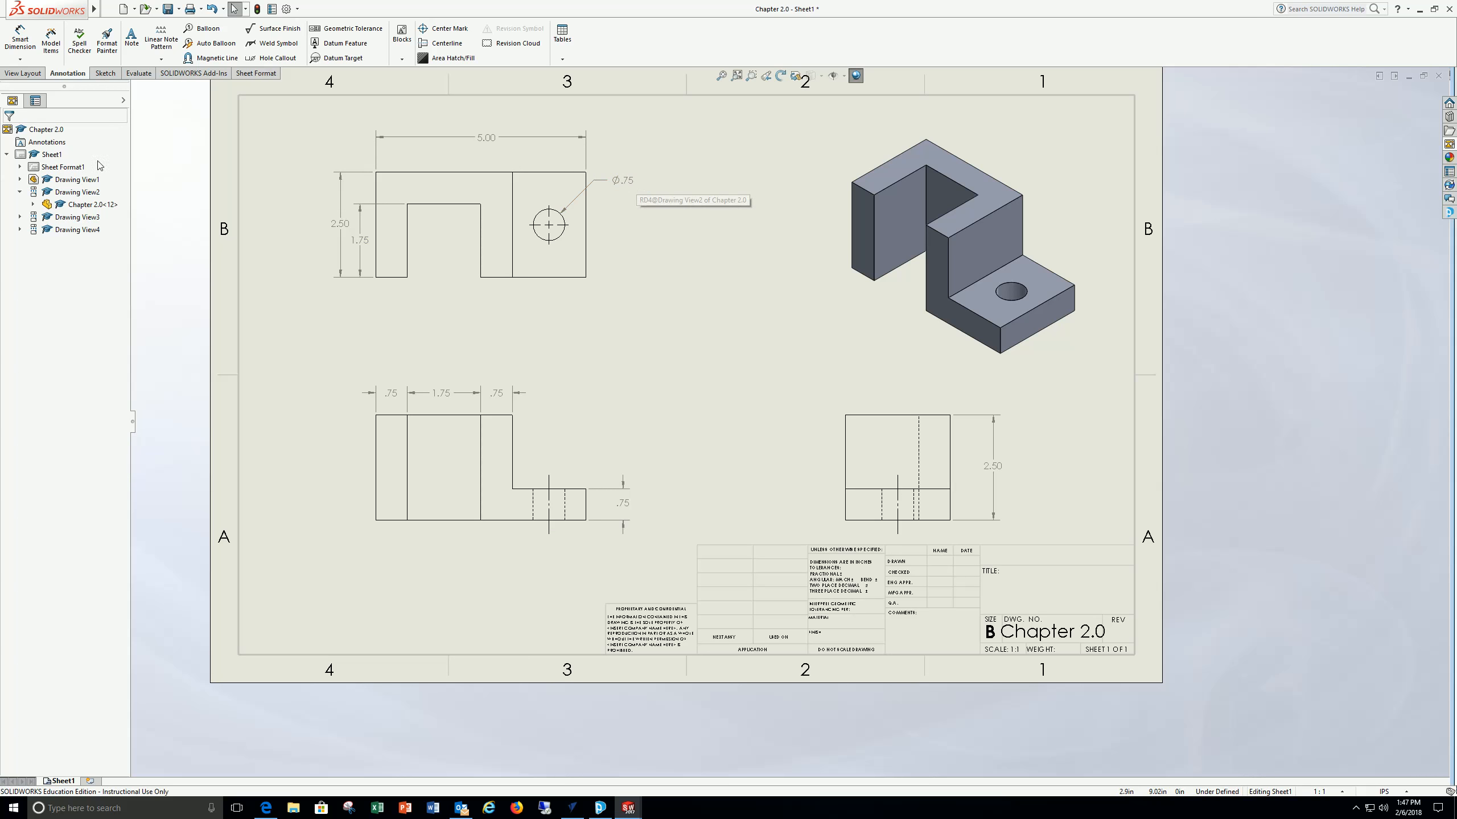
- Dimension the hole center's distance from the part's lower edge in the top view, placing it outside the part beside the hole
{"action": "left_click", "coordinate": [18, 42]}
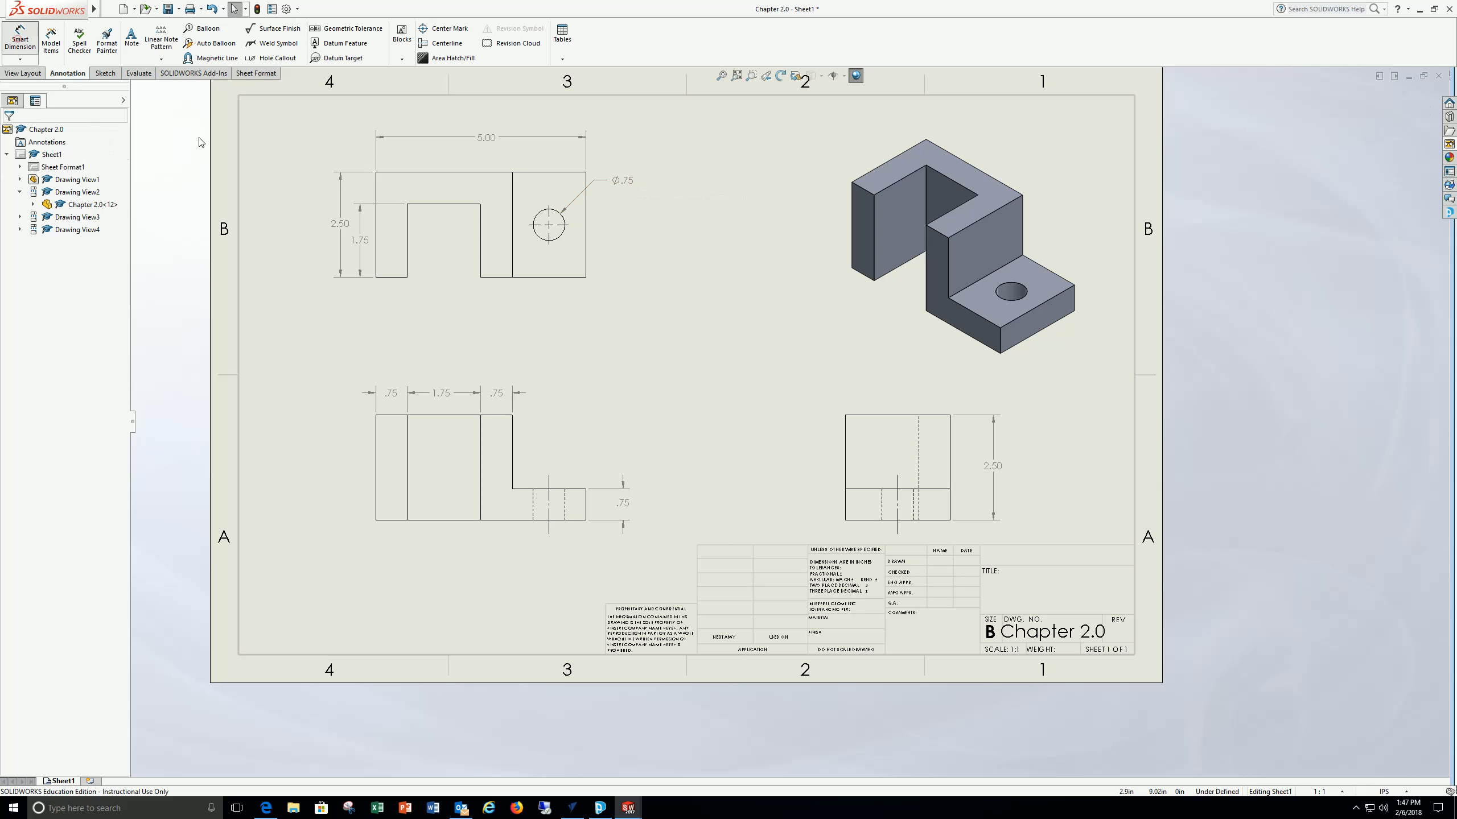
{"action": "left_click", "coordinate": [552, 278]}
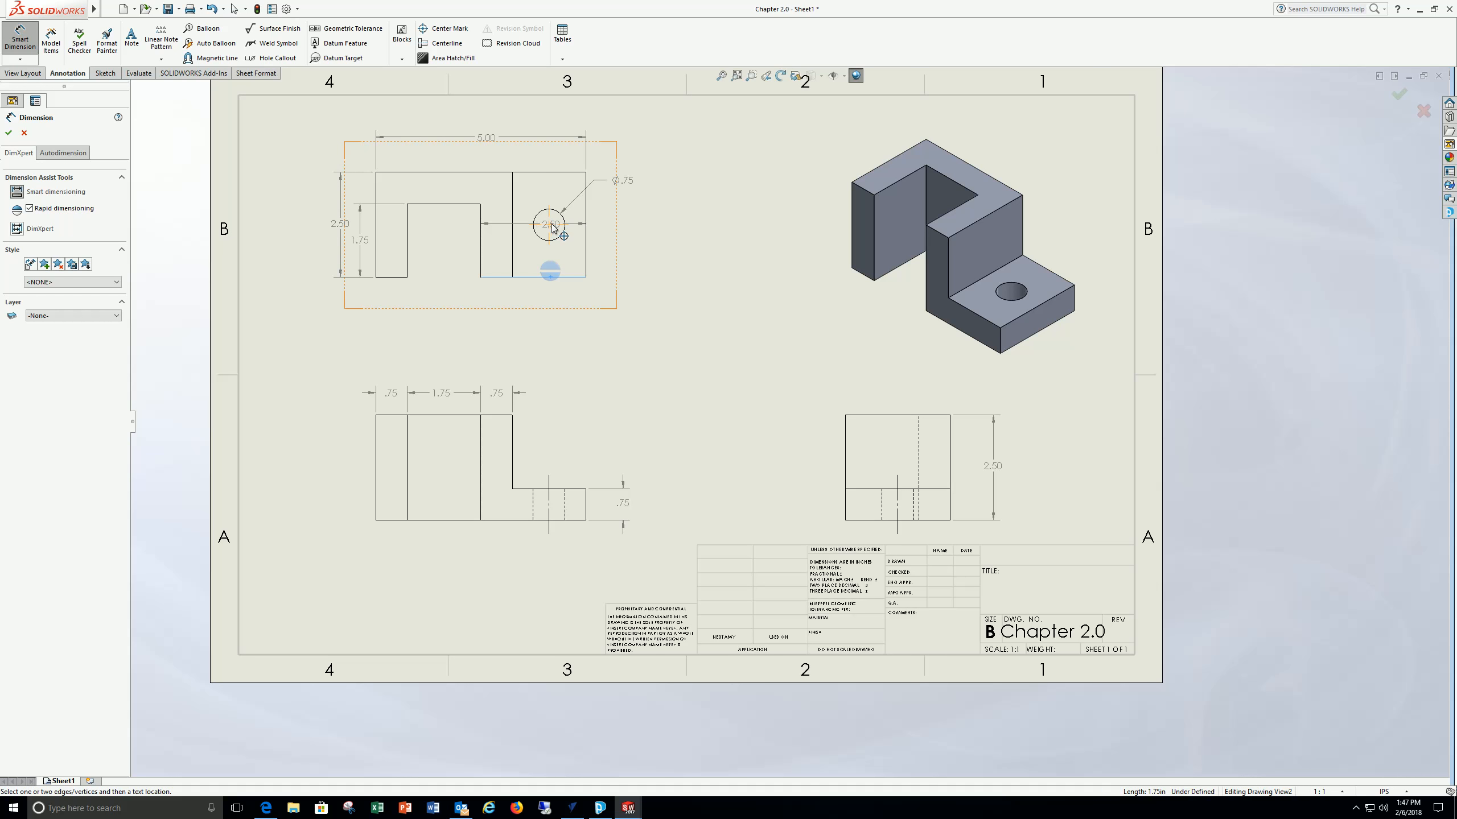
{"action": "left_click", "coordinate": [556, 227]}
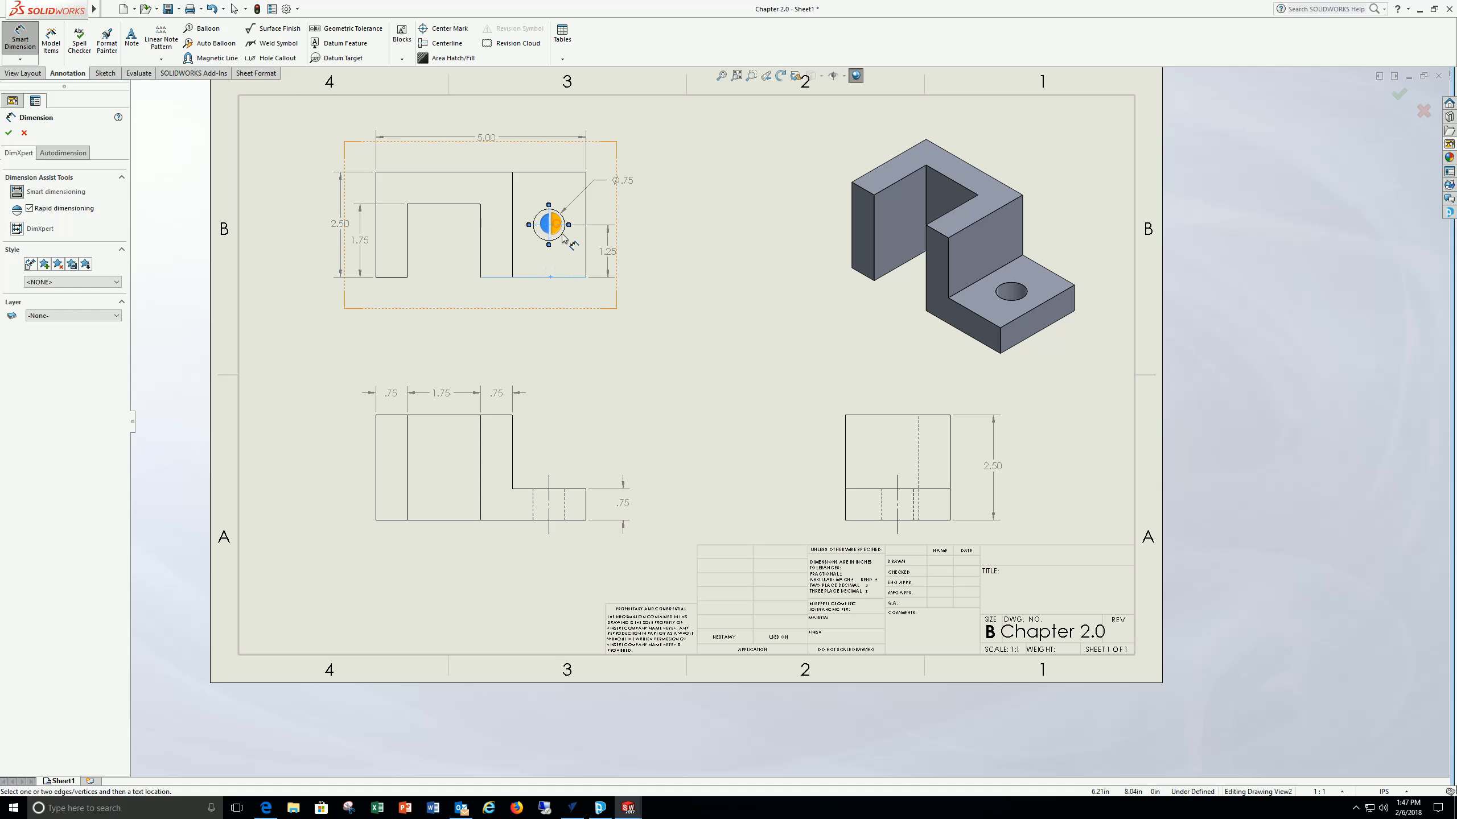
{"action": "left_click", "coordinate": [616, 250]}
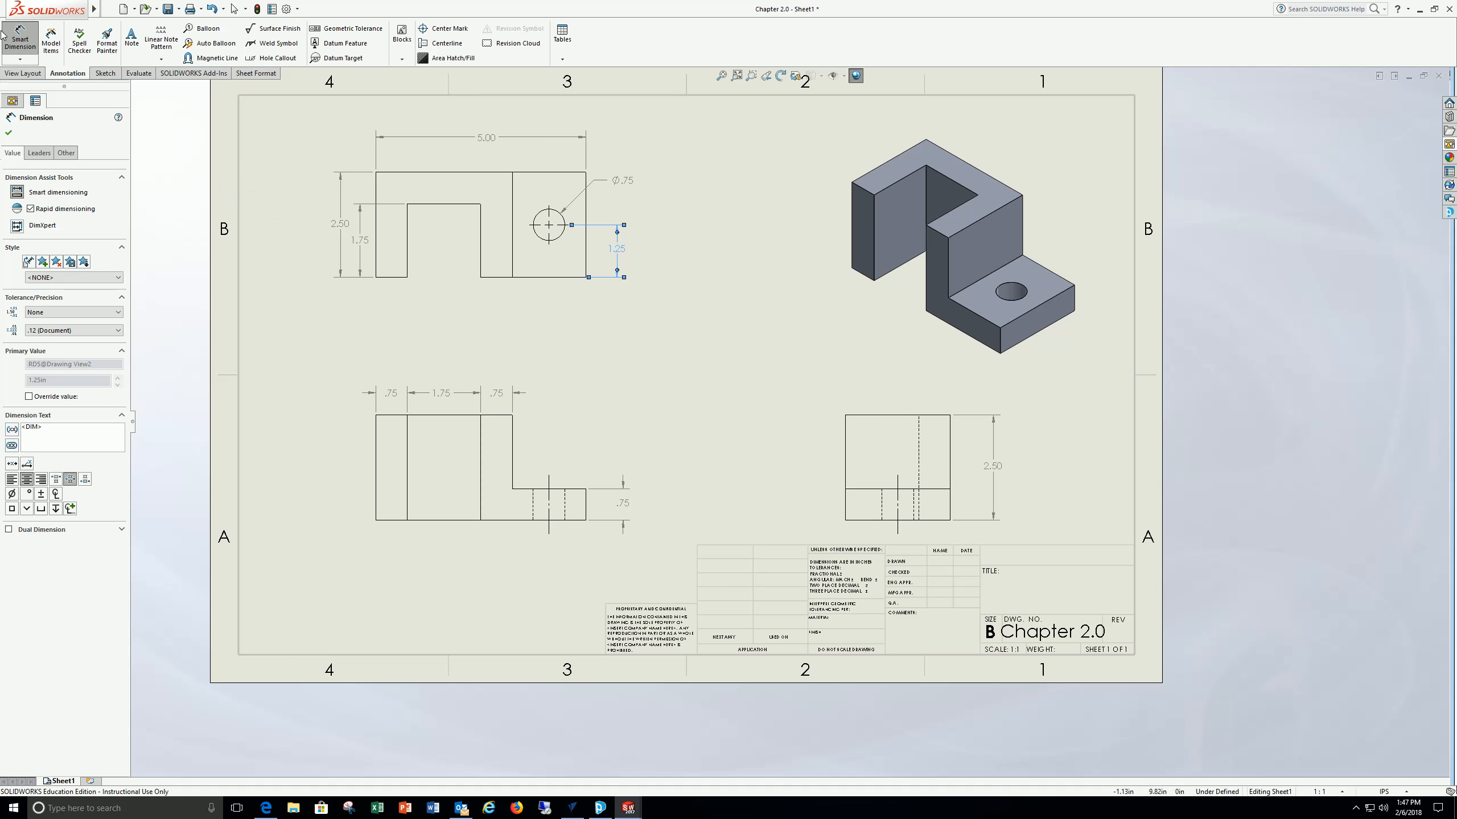
- Dimension the hole center's horizontal distance from the part's nearest end in the top view, placing it below the view
{"action": "left_click", "coordinate": [585, 259]}
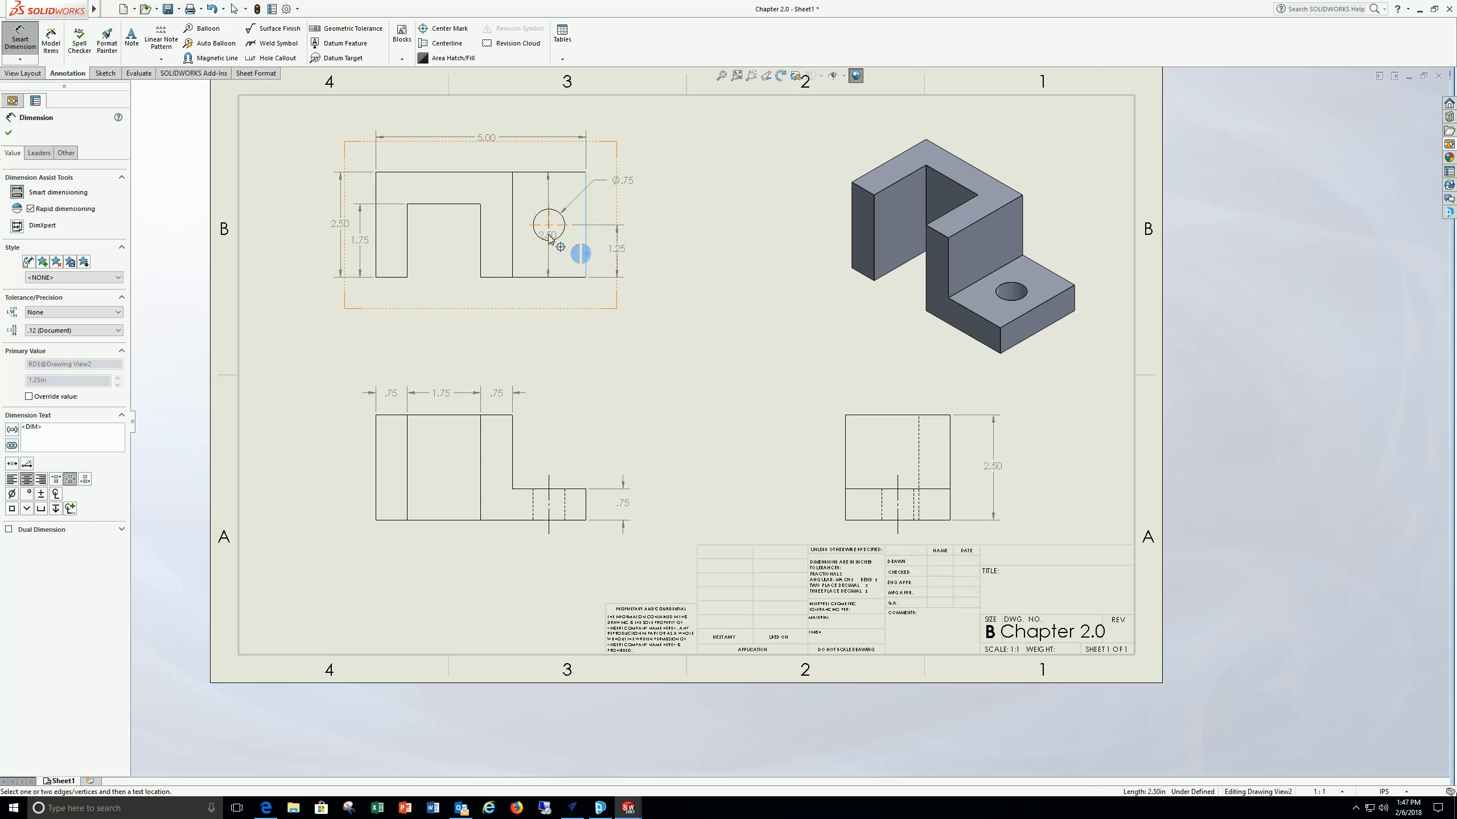
{"action": "left_click", "coordinate": [550, 244]}
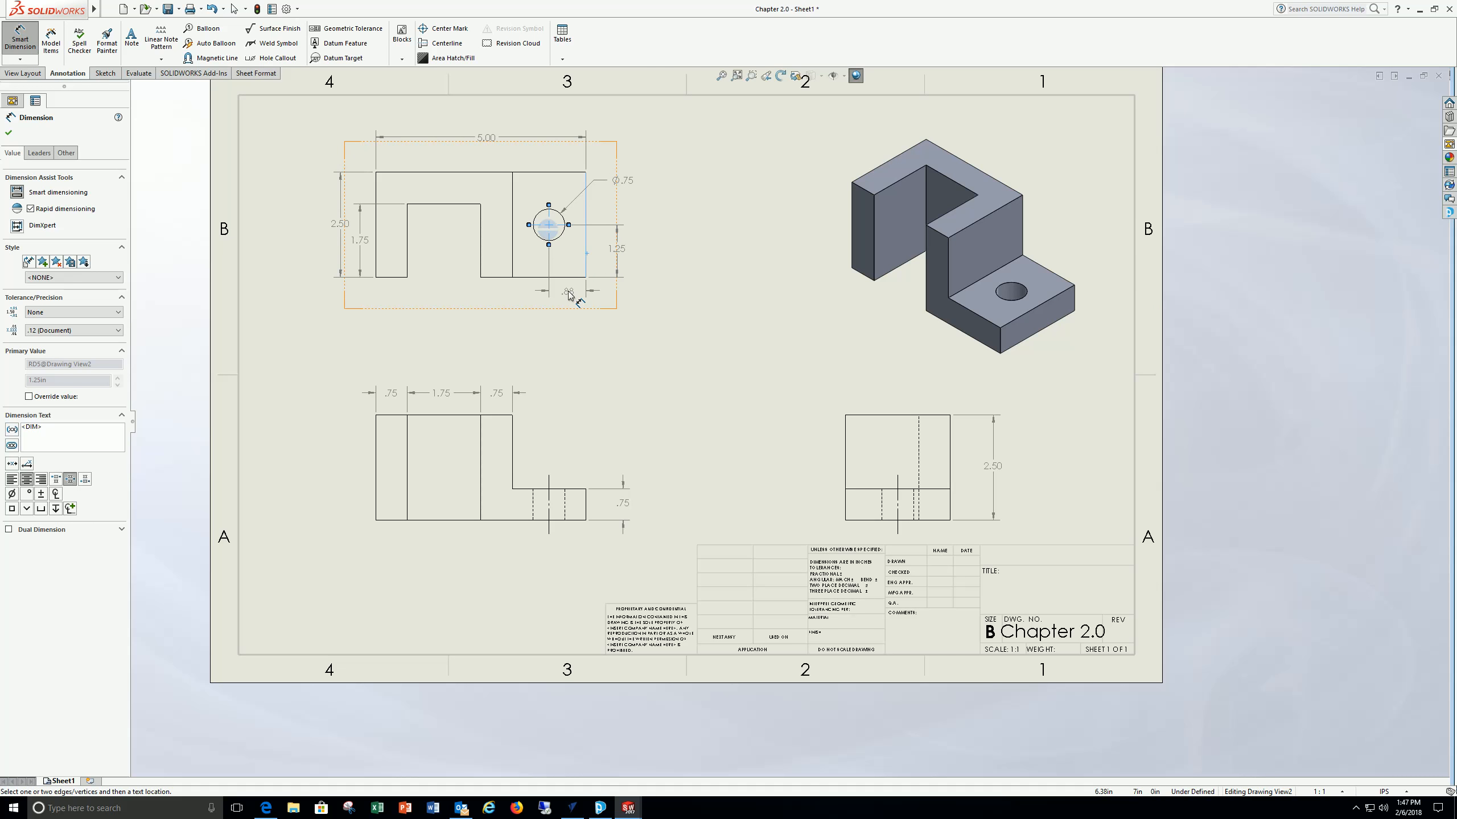
{"action": "left_click", "coordinate": [567, 294]}
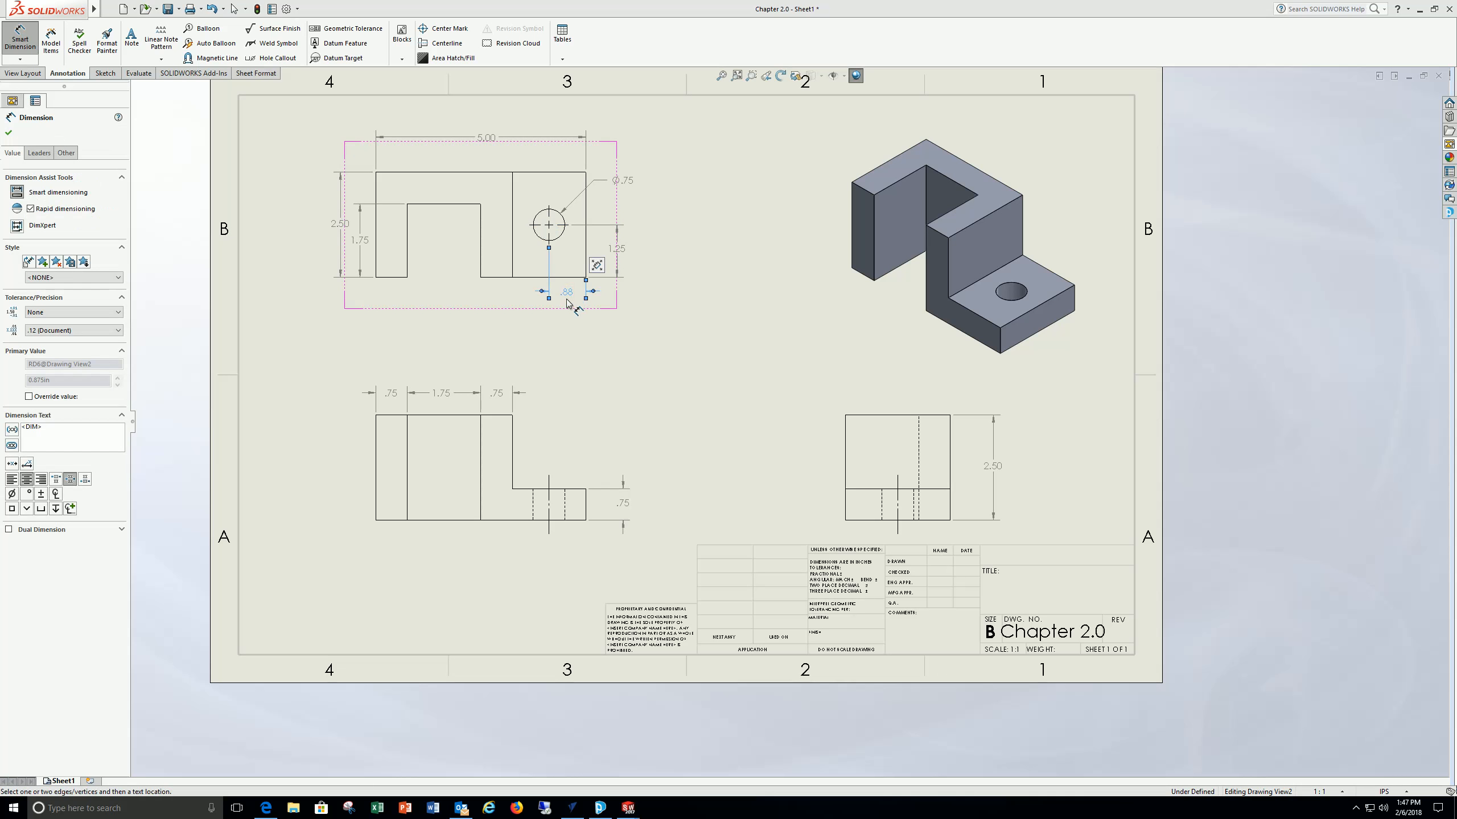
{"action": "key", "text": "Escape"}
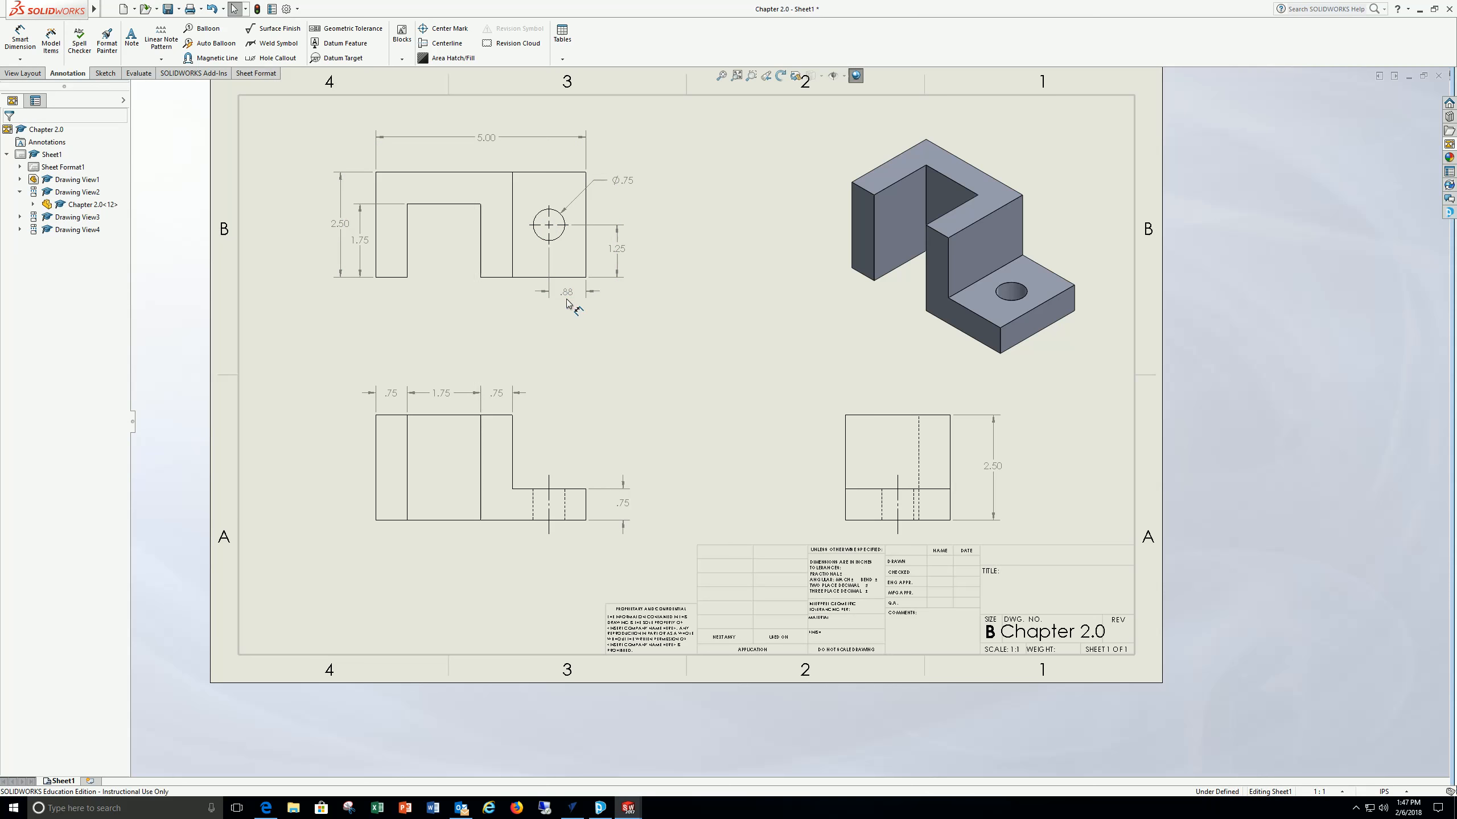
- Examine the drafting standard settings in the drawing's document properties
{"action": "right_click", "coordinate": [705, 348]}
{"action": "left_click", "coordinate": [736, 357]}
{"action": "left_click", "coordinate": [286, 9]}
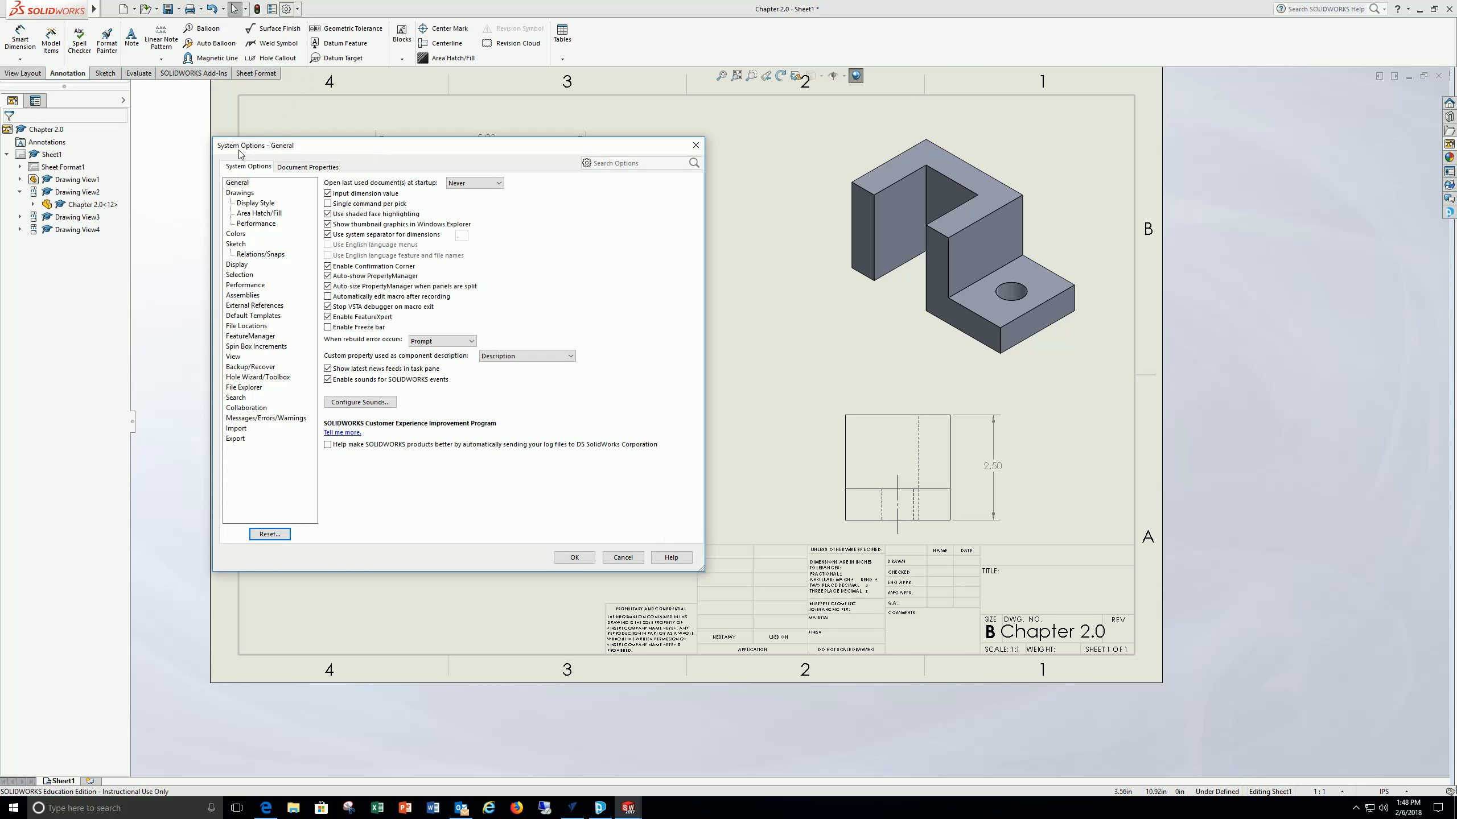
{"action": "left_click", "coordinate": [303, 170]}
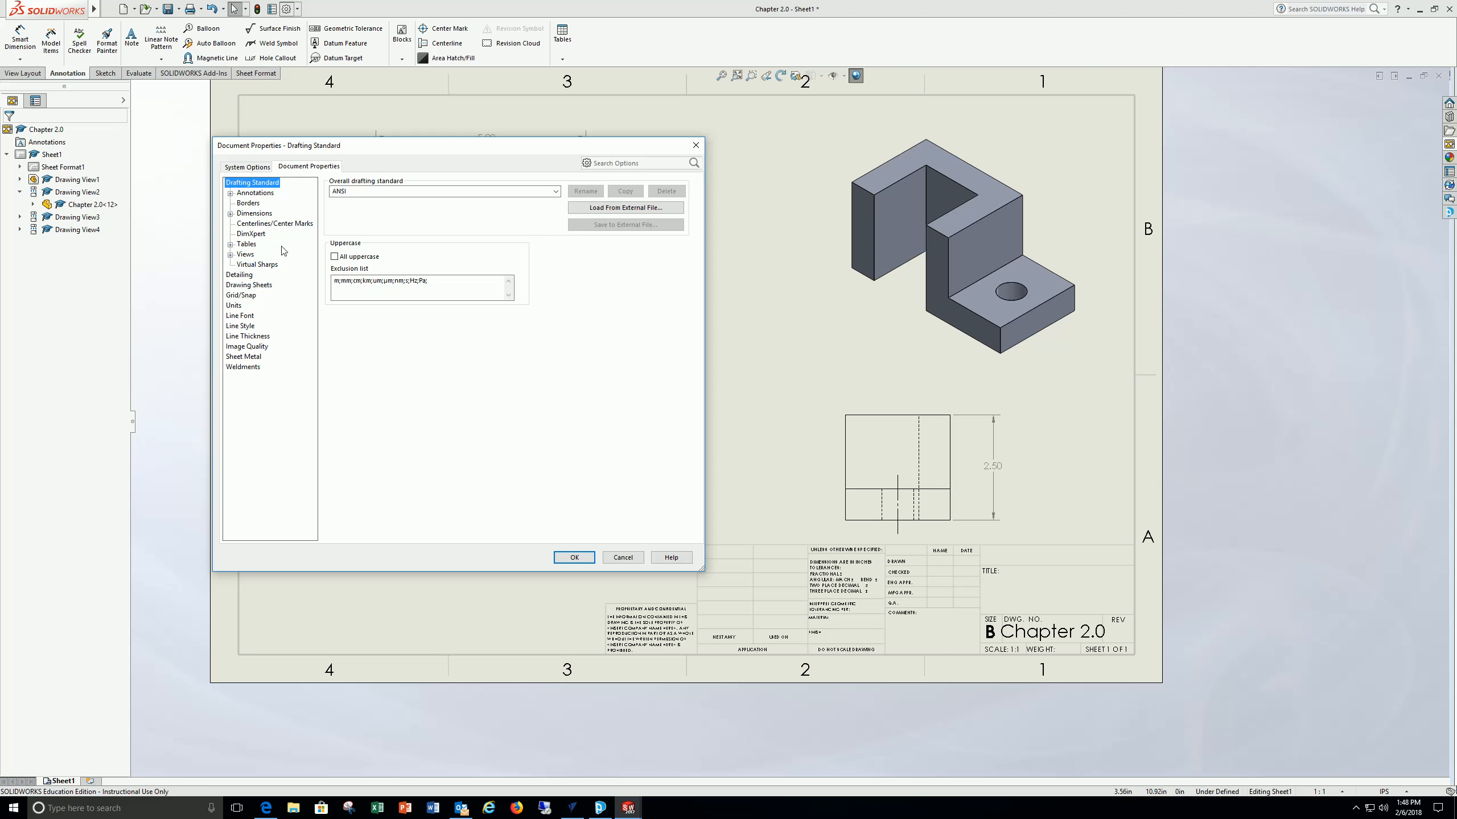
{"action": "left_click", "coordinate": [696, 145]}
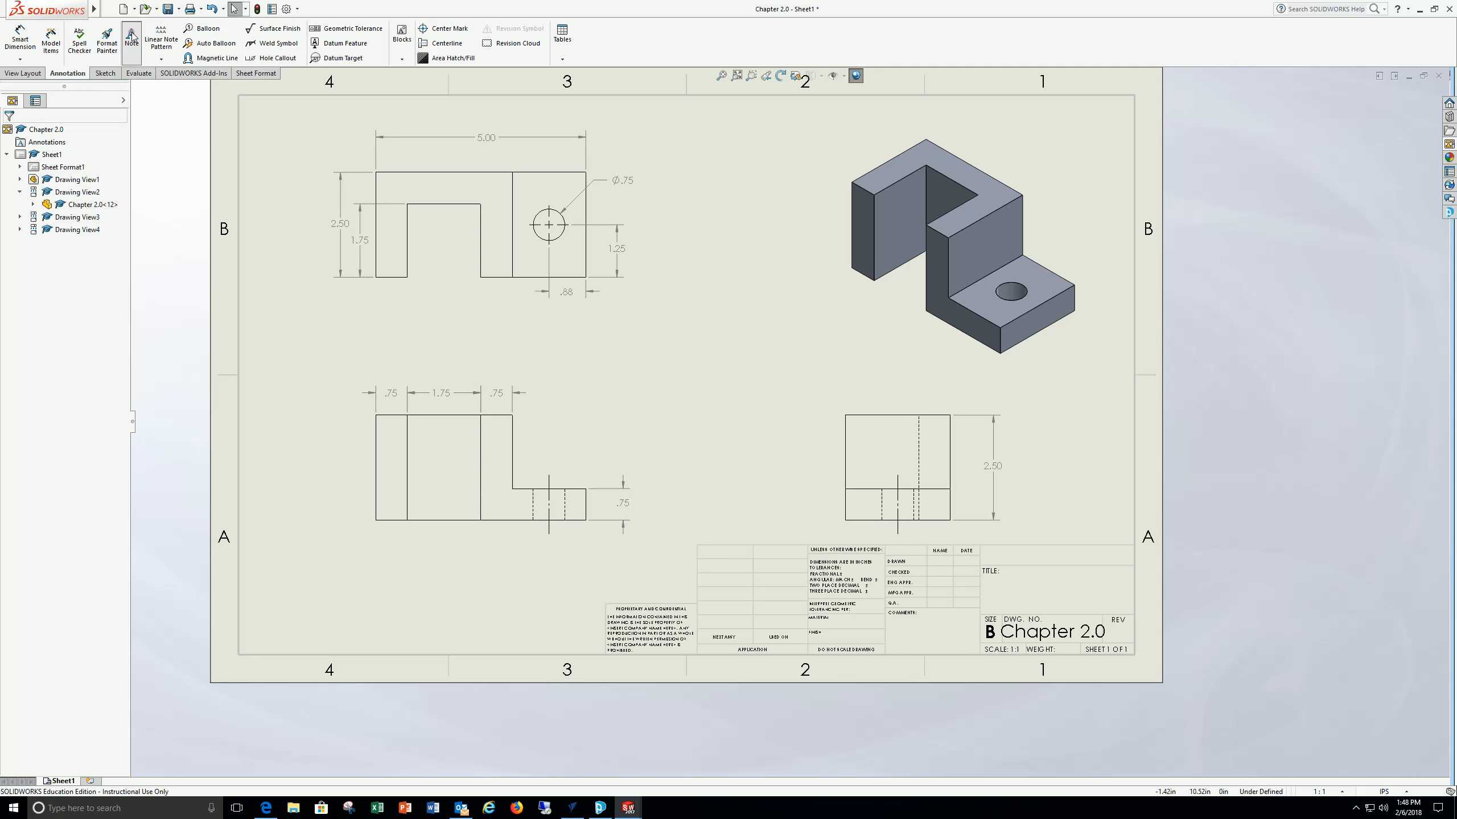
- Add a note reading "Chapter 2.0" in the title block's TITLE field
{"action": "left_click", "coordinate": [1042, 591]}
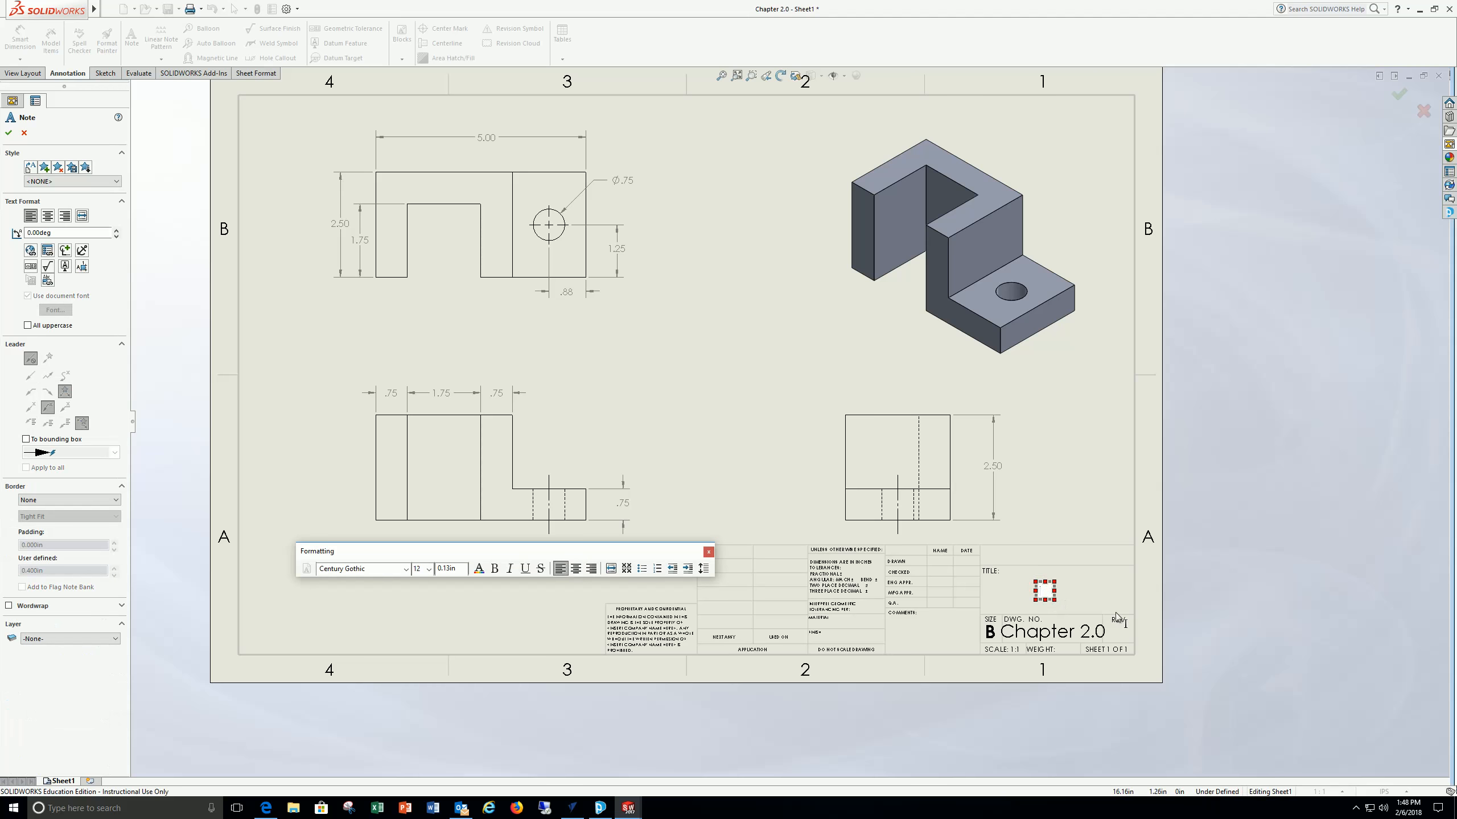
{"action": "type", "text": "Chapter 2."}
{"action": "left_click", "coordinate": [1080, 468]}
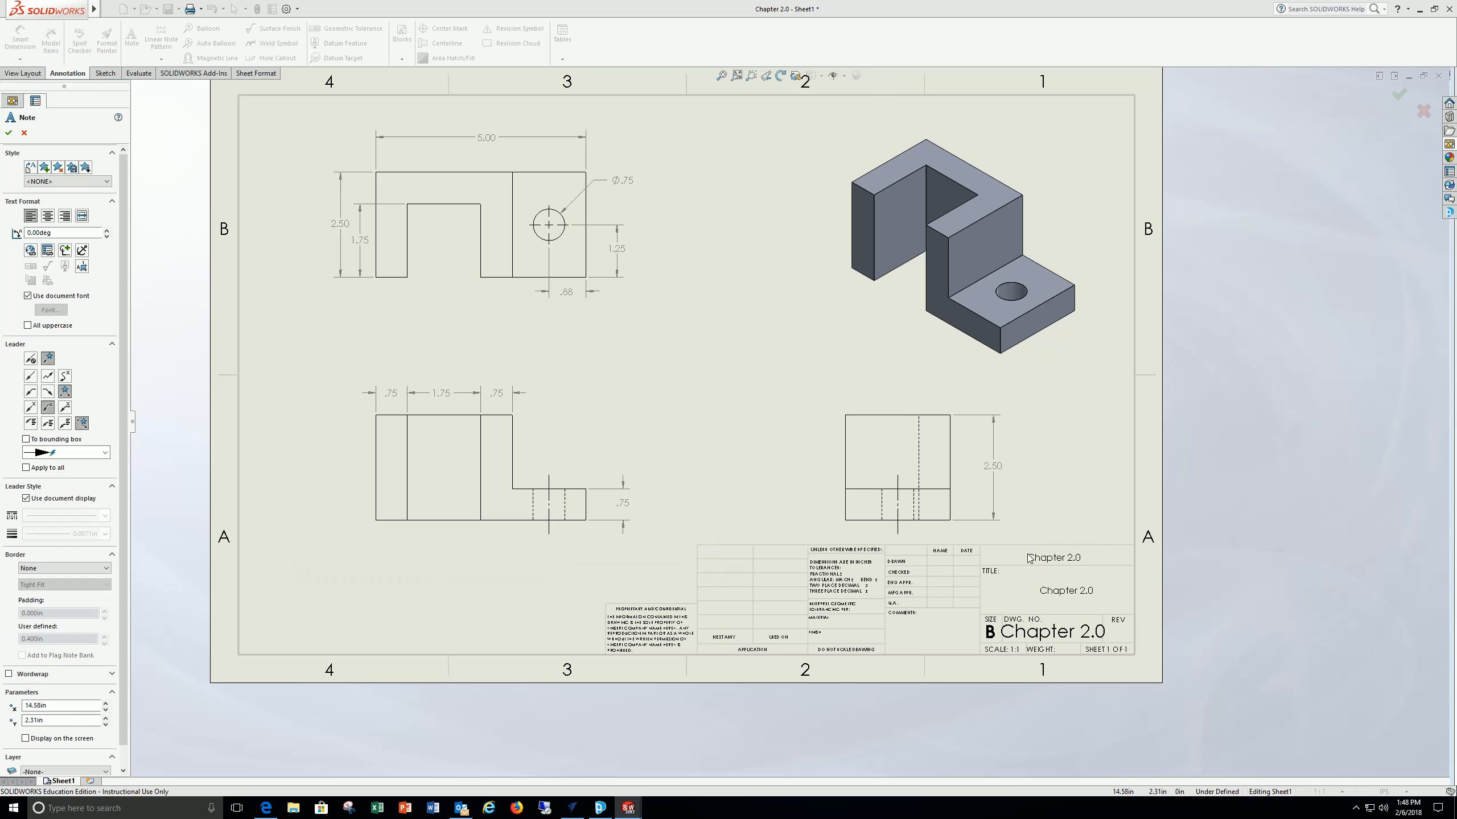
{"action": "key", "text": "Escape"}
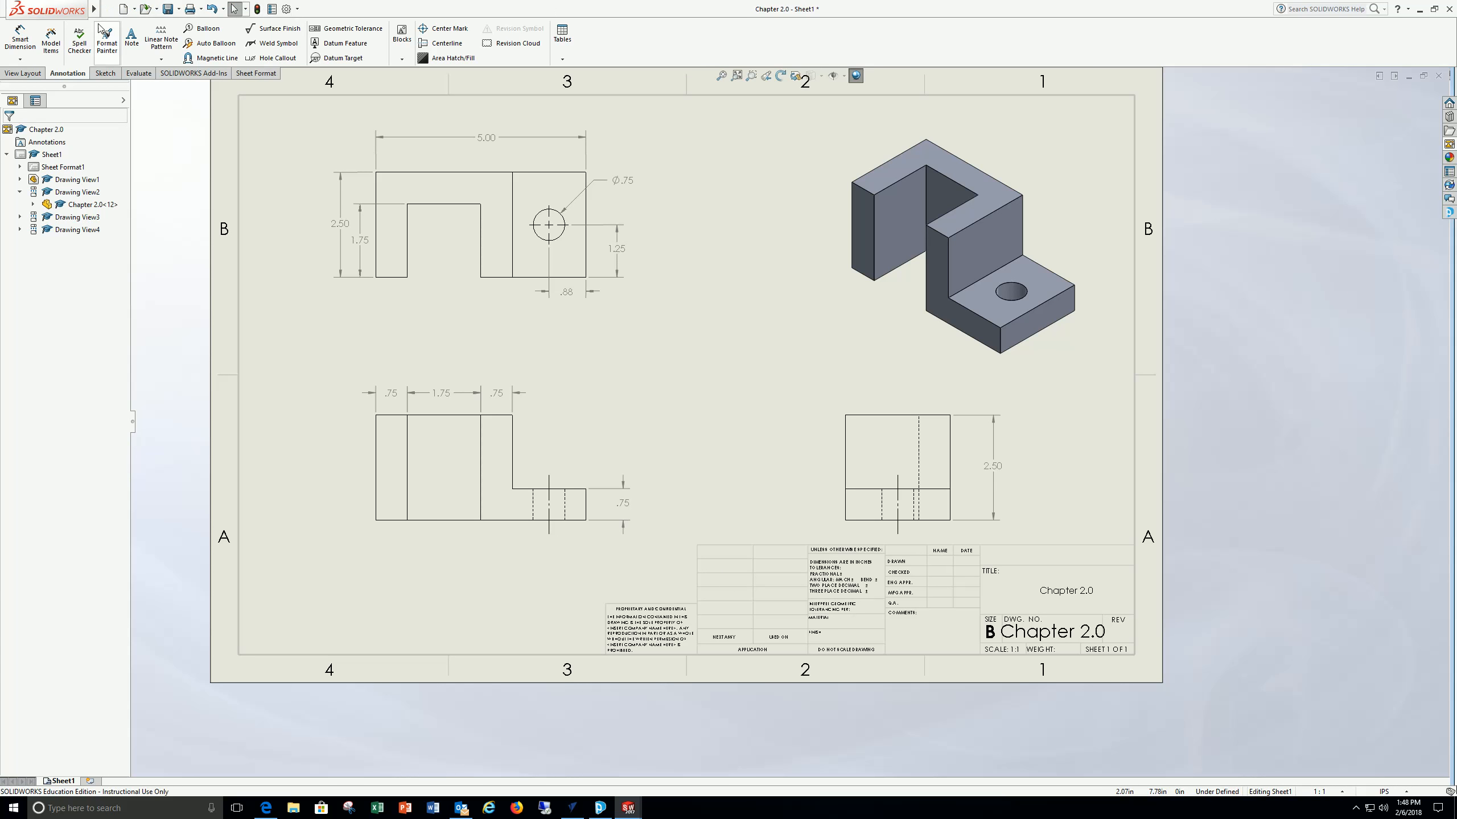
- Add a note reading "Your Name" in the empty title block cell above the TITLE field
{"action": "left_click", "coordinate": [131, 37]}
{"action": "left_click", "coordinate": [1038, 555]}
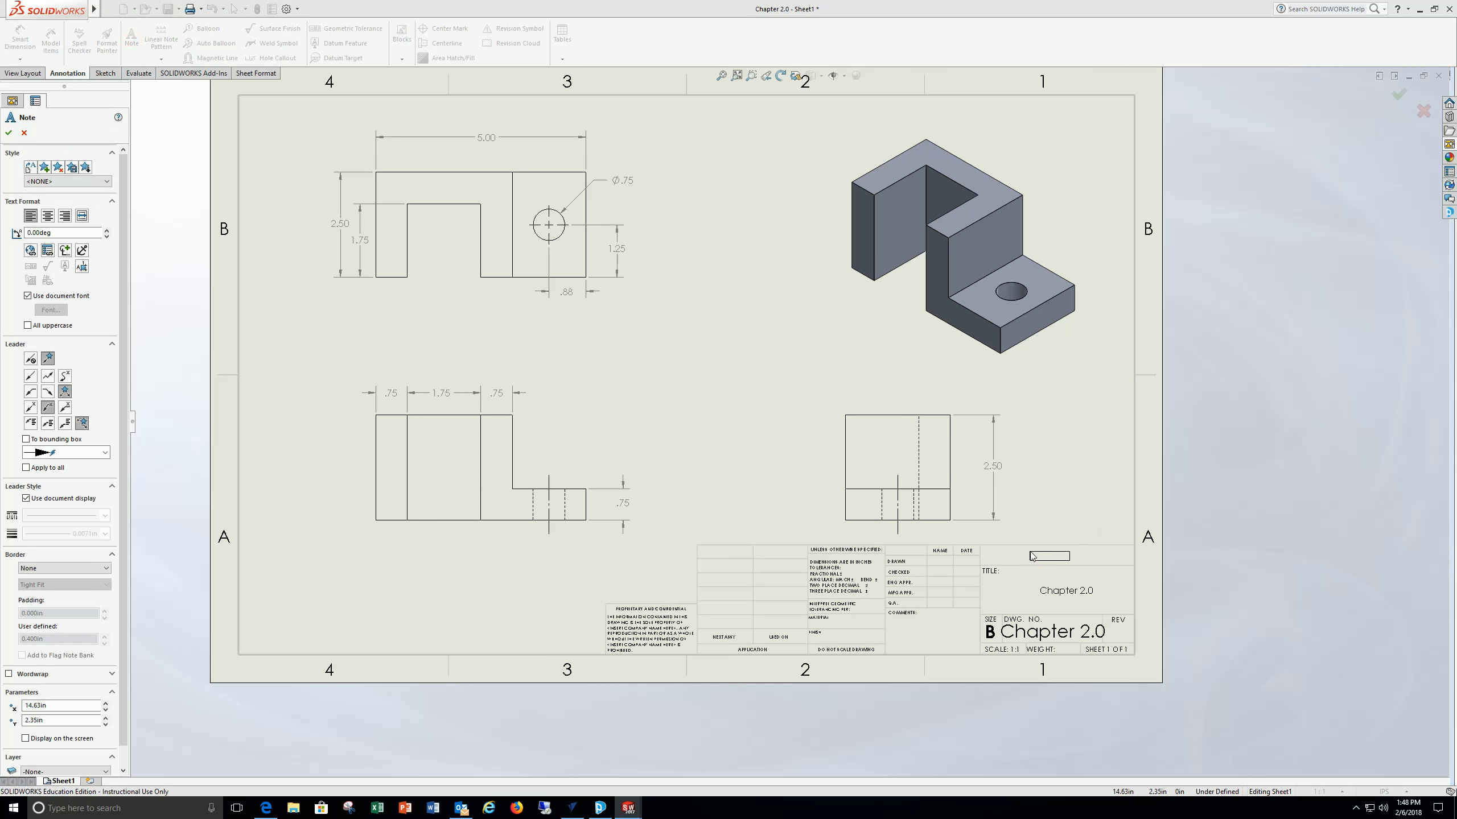
{"action": "left_click", "coordinate": [1038, 555]}
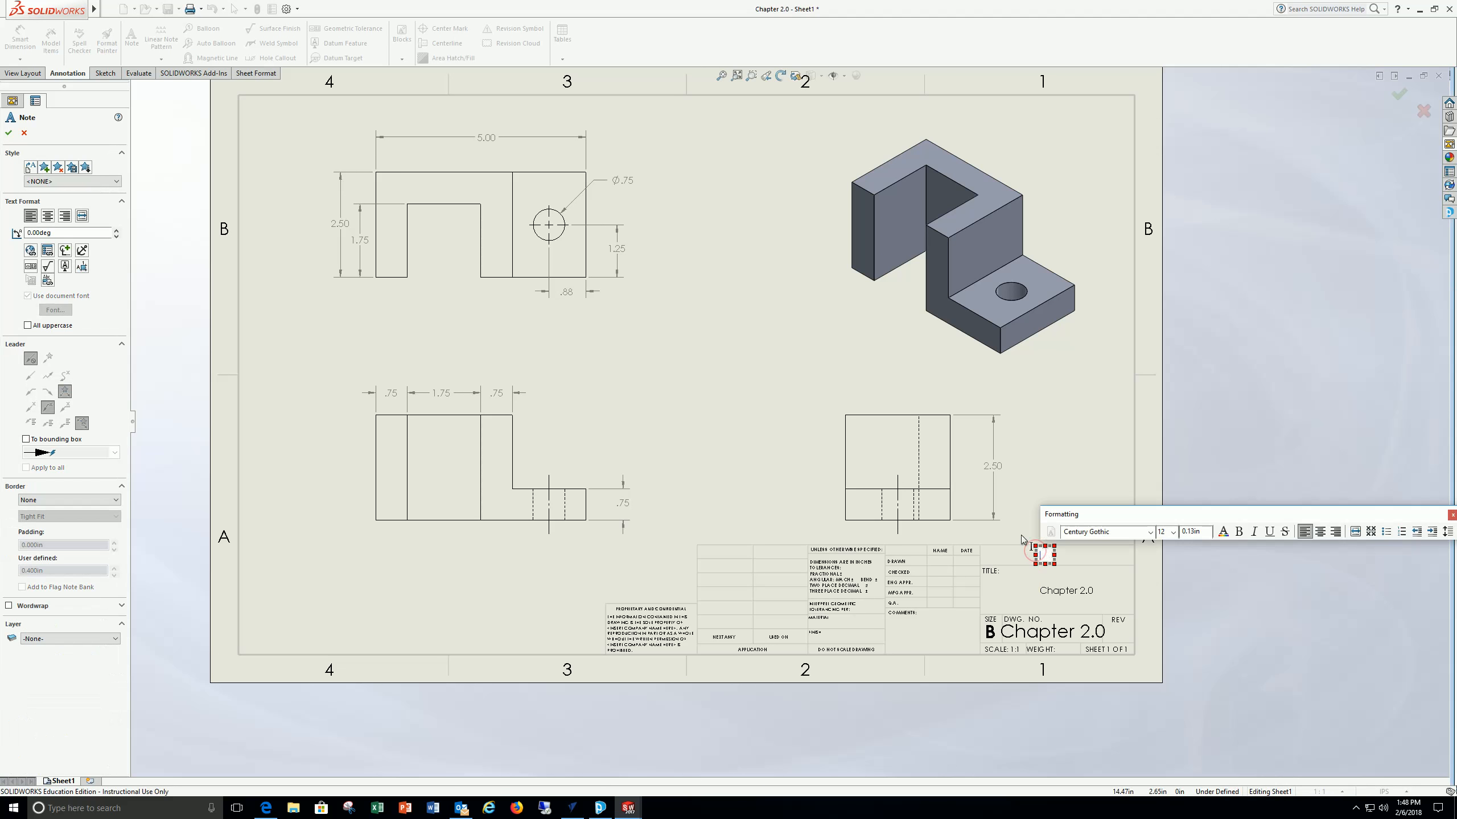
{"action": "type", "text": "Your Name"}
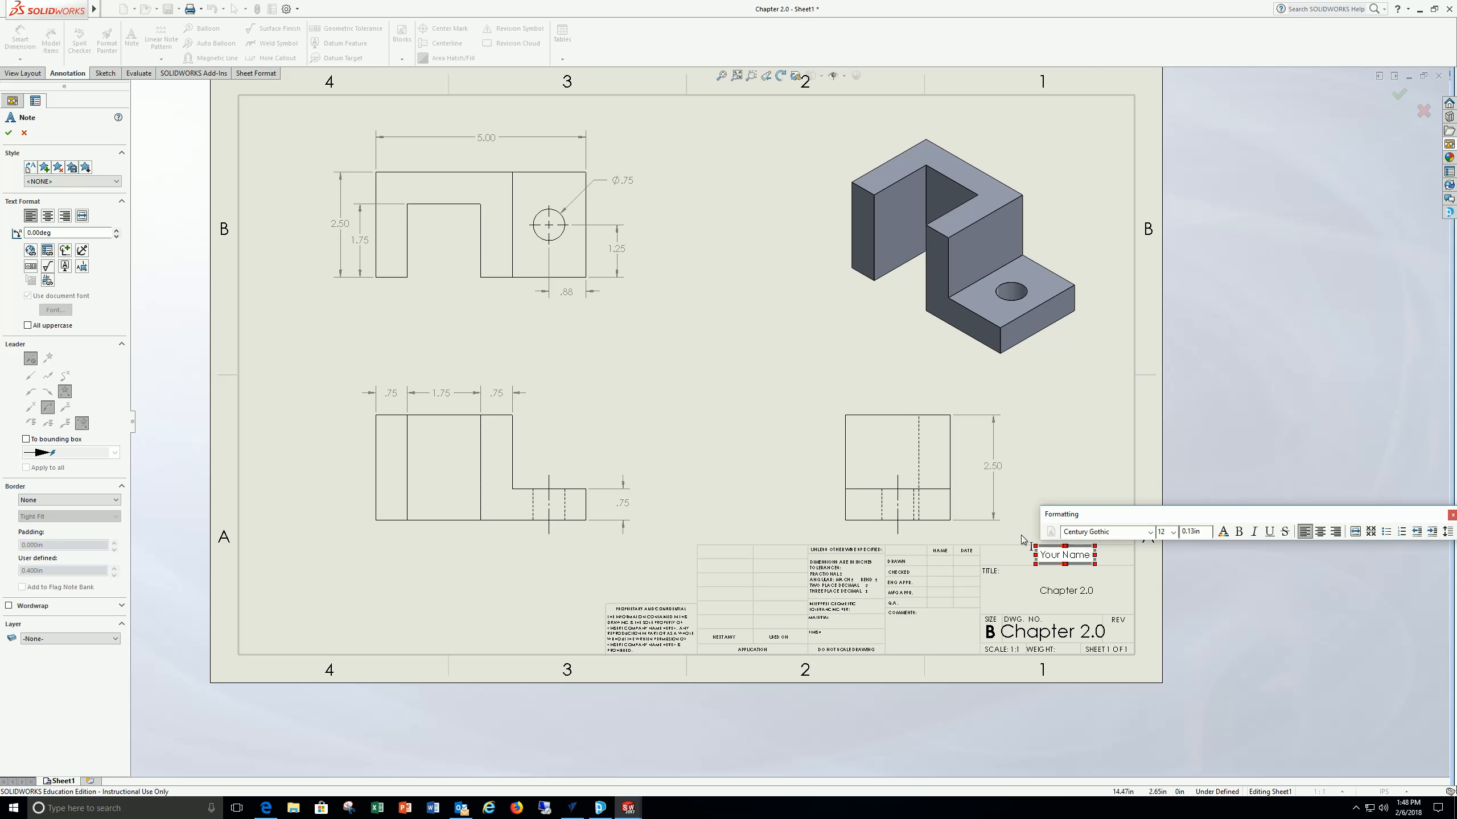
{"action": "key", "text": "Escape"}
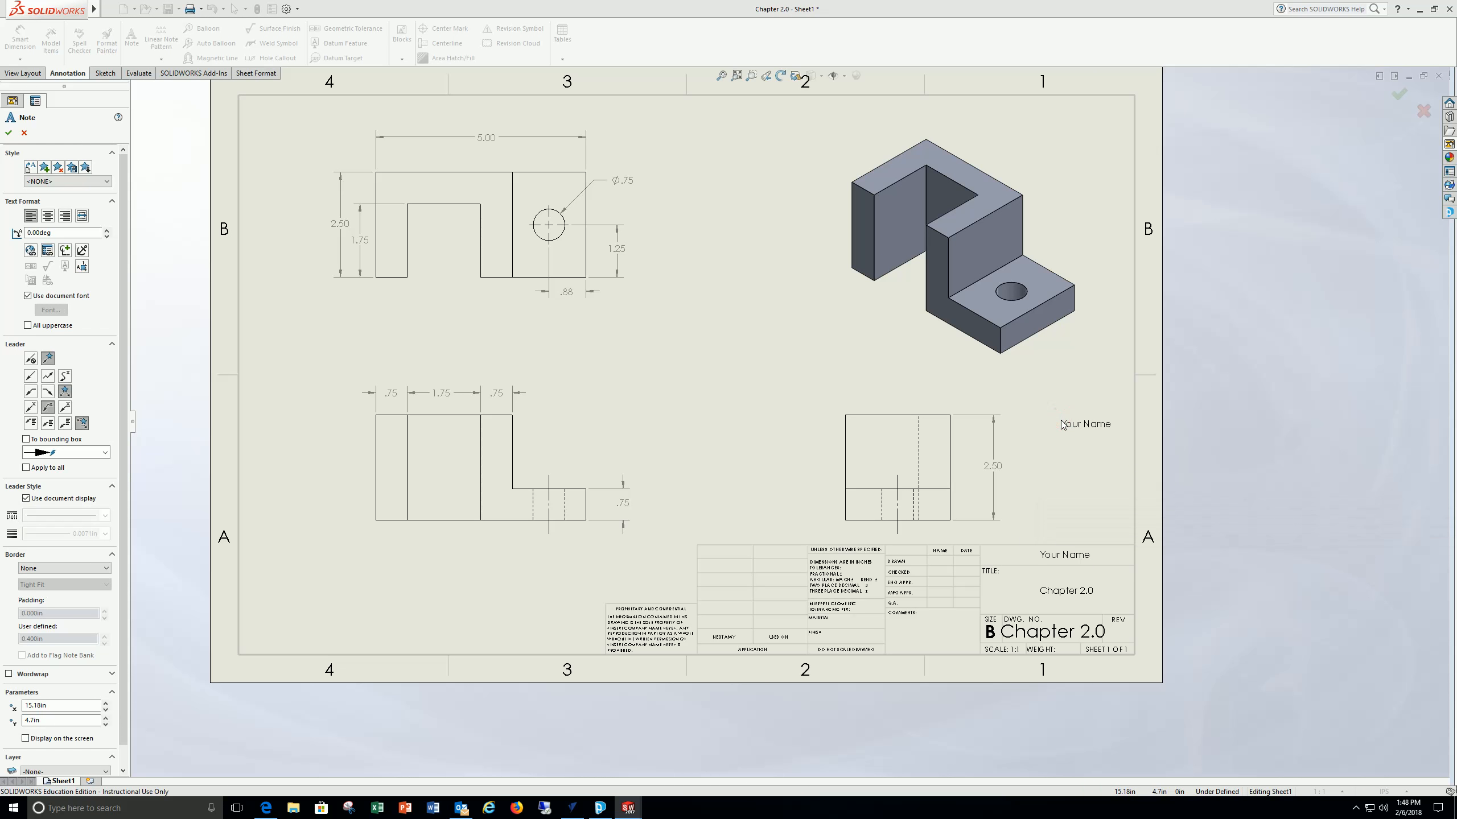
{"action": "key", "text": "Escape"}
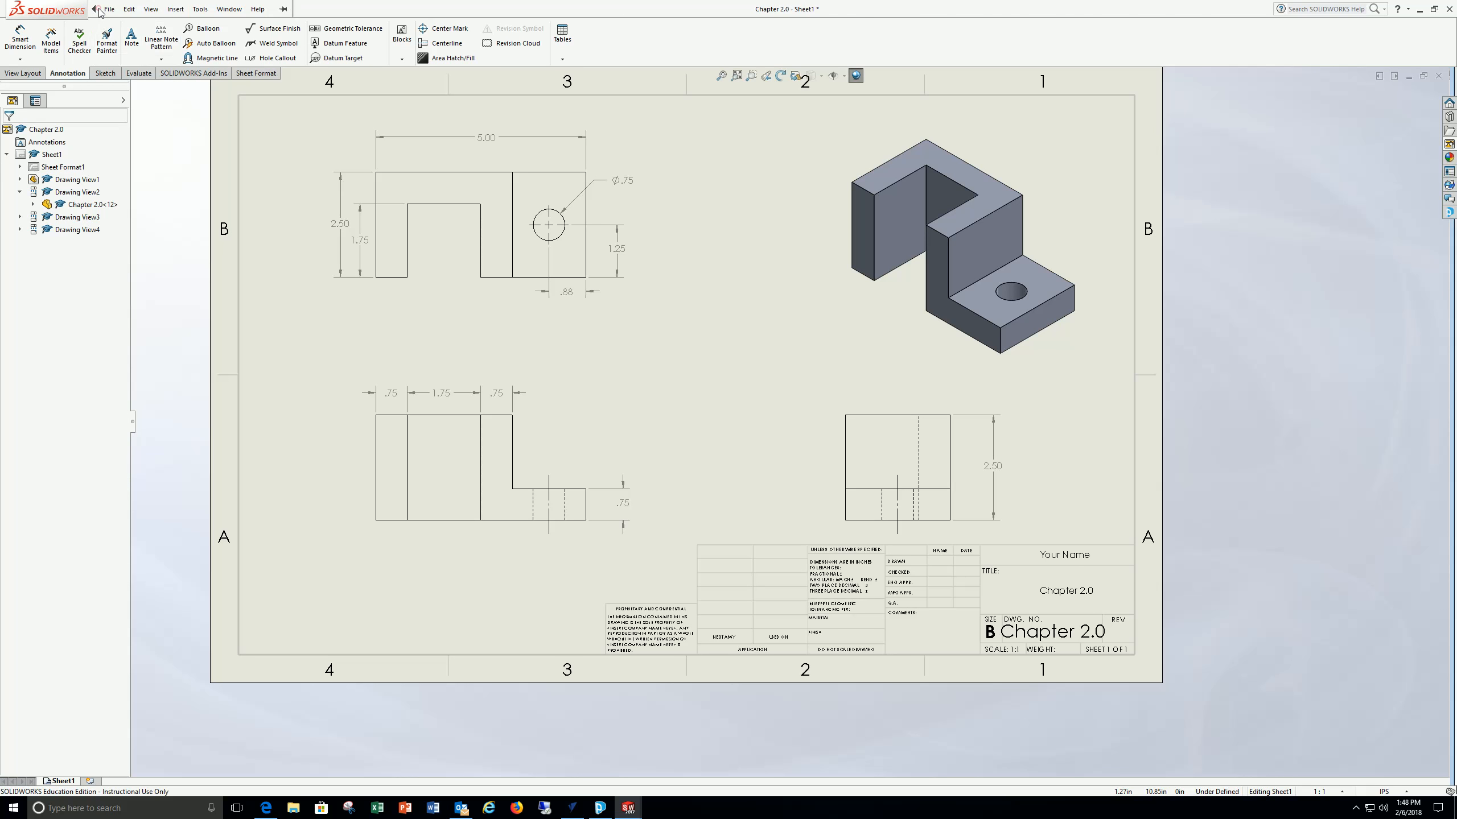
- Save the drawing to the Desktop as "Chapter 2.0" in the Drawing (*.drw;*.slddrw) format
{"action": "left_click", "coordinate": [108, 9]}
{"action": "left_click", "coordinate": [136, 100]}
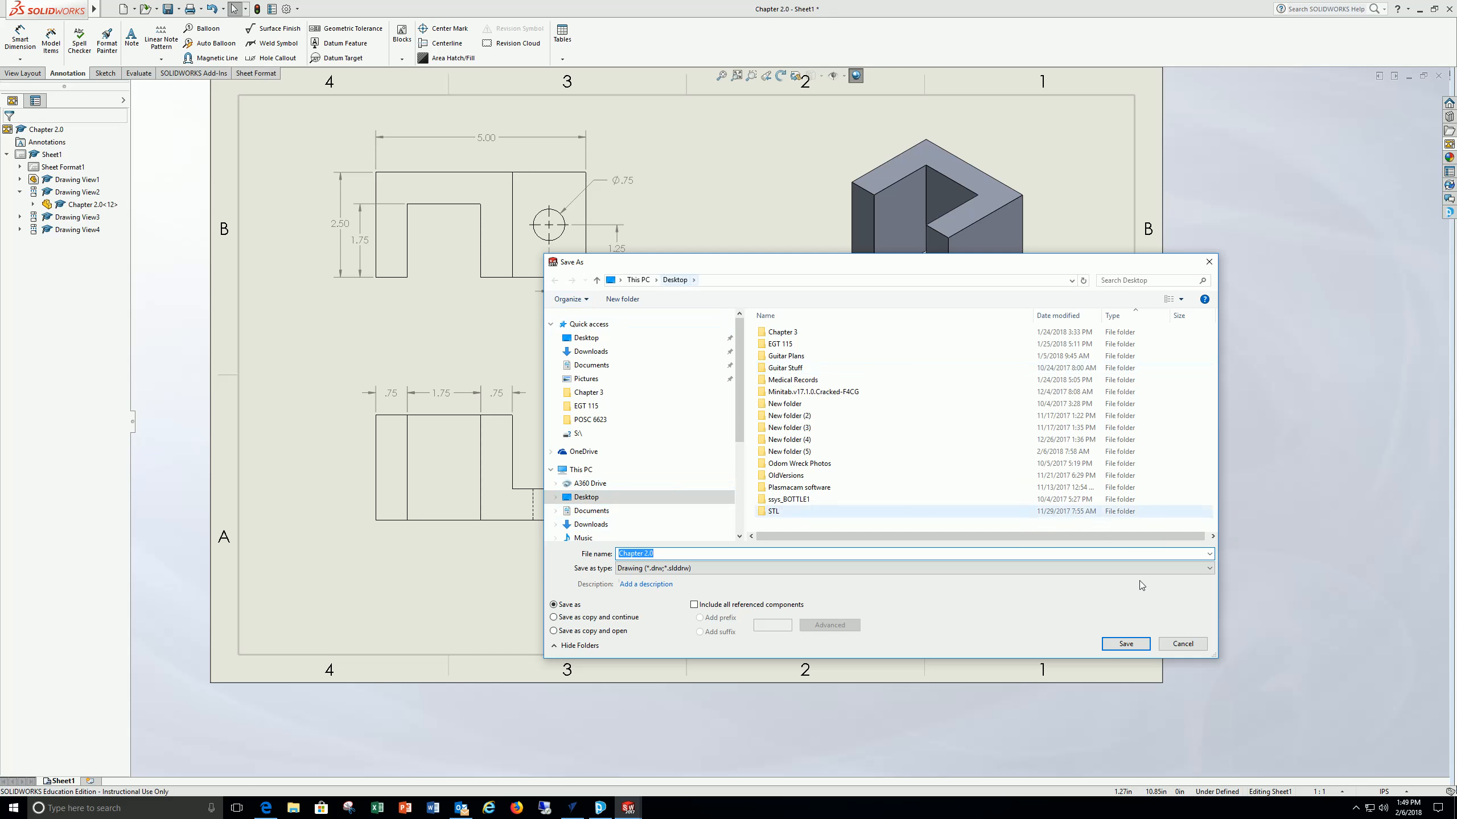
{"action": "left_click", "coordinate": [1127, 646]}
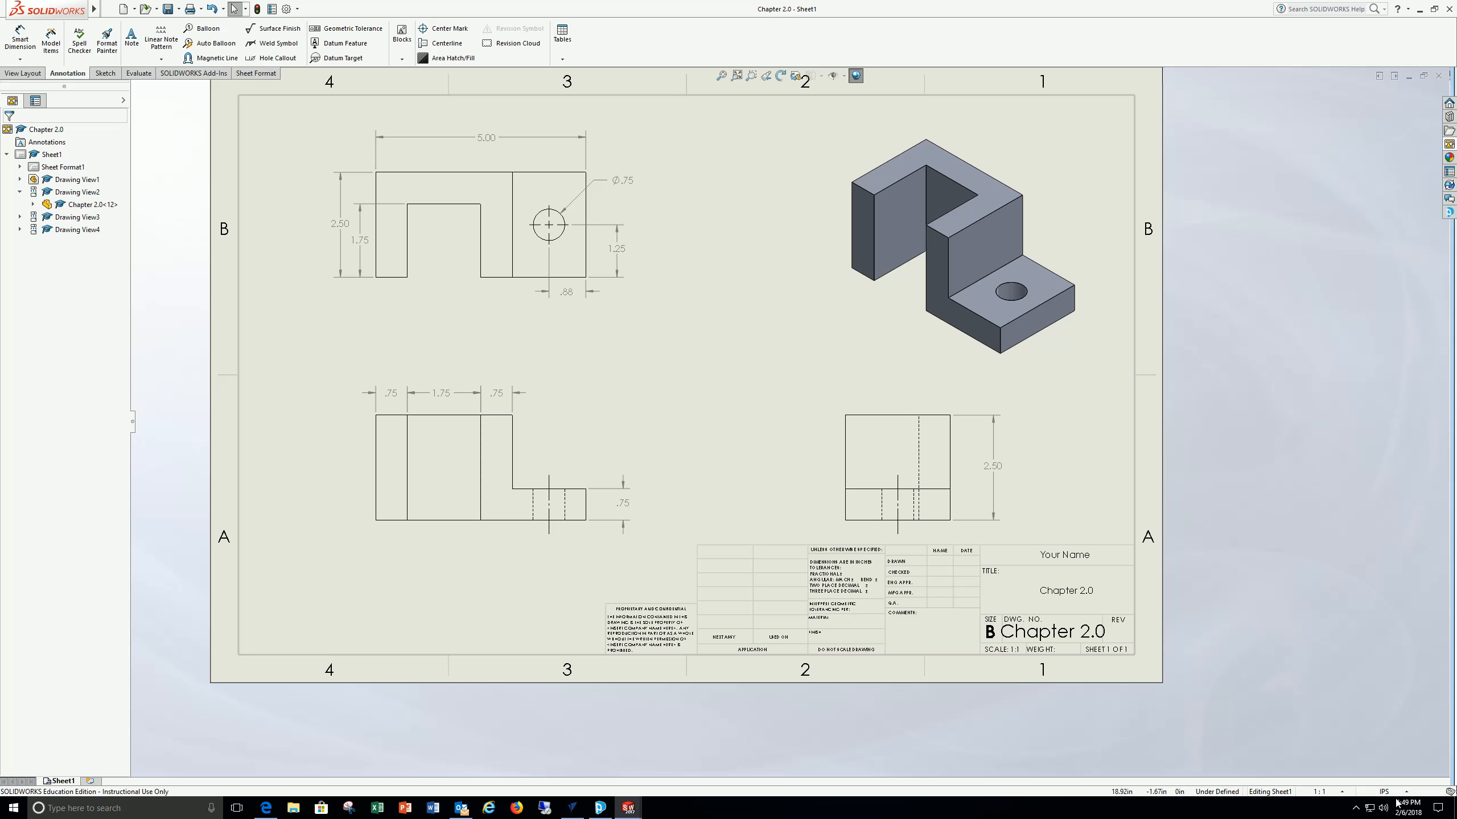
{"action": "left_click", "coordinate": [1357, 809]}
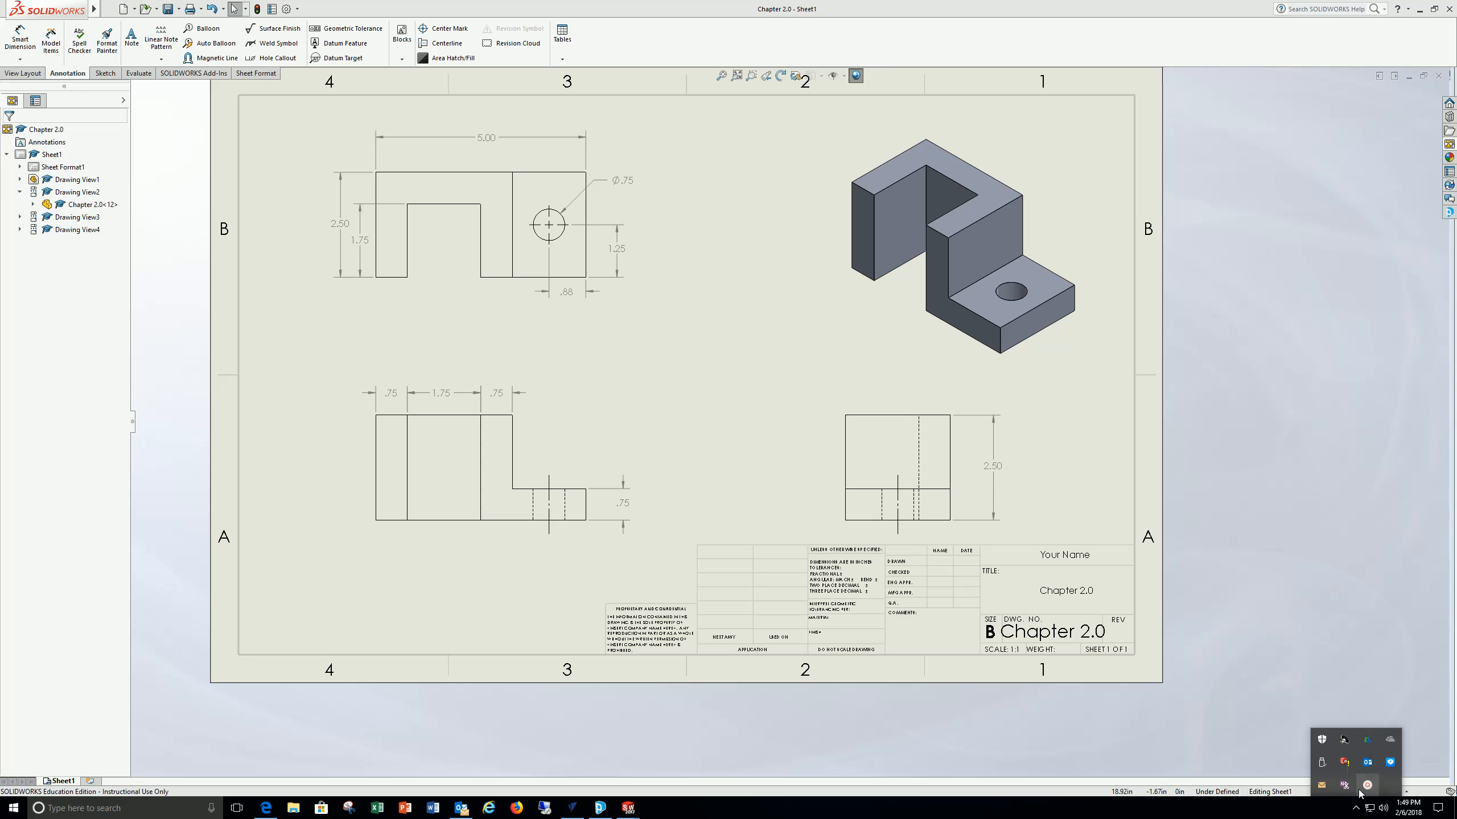
{"action": "left_click", "coordinate": [1300, 610]}
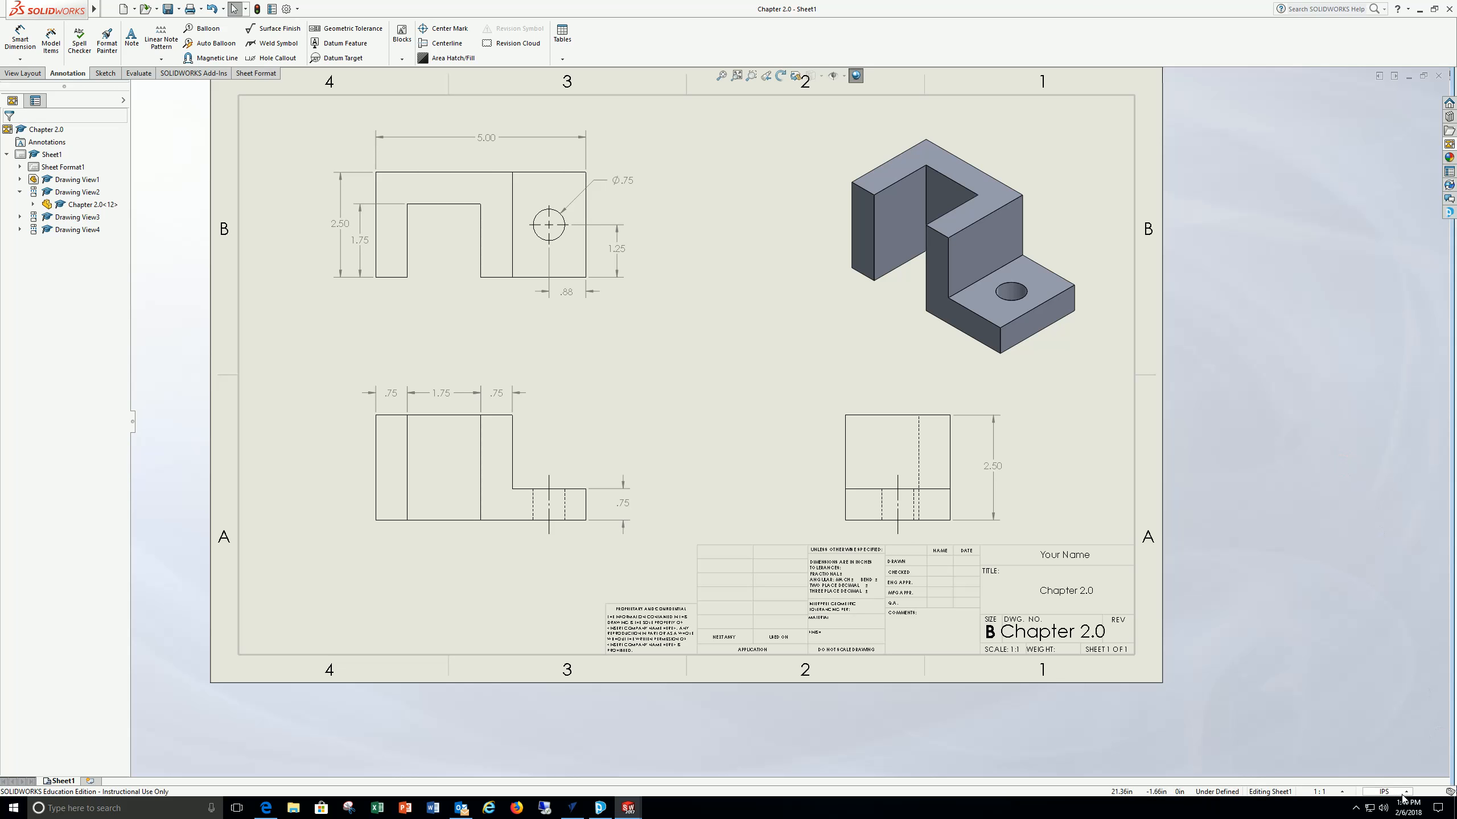
{"action": "left_click", "coordinate": [1357, 809]}
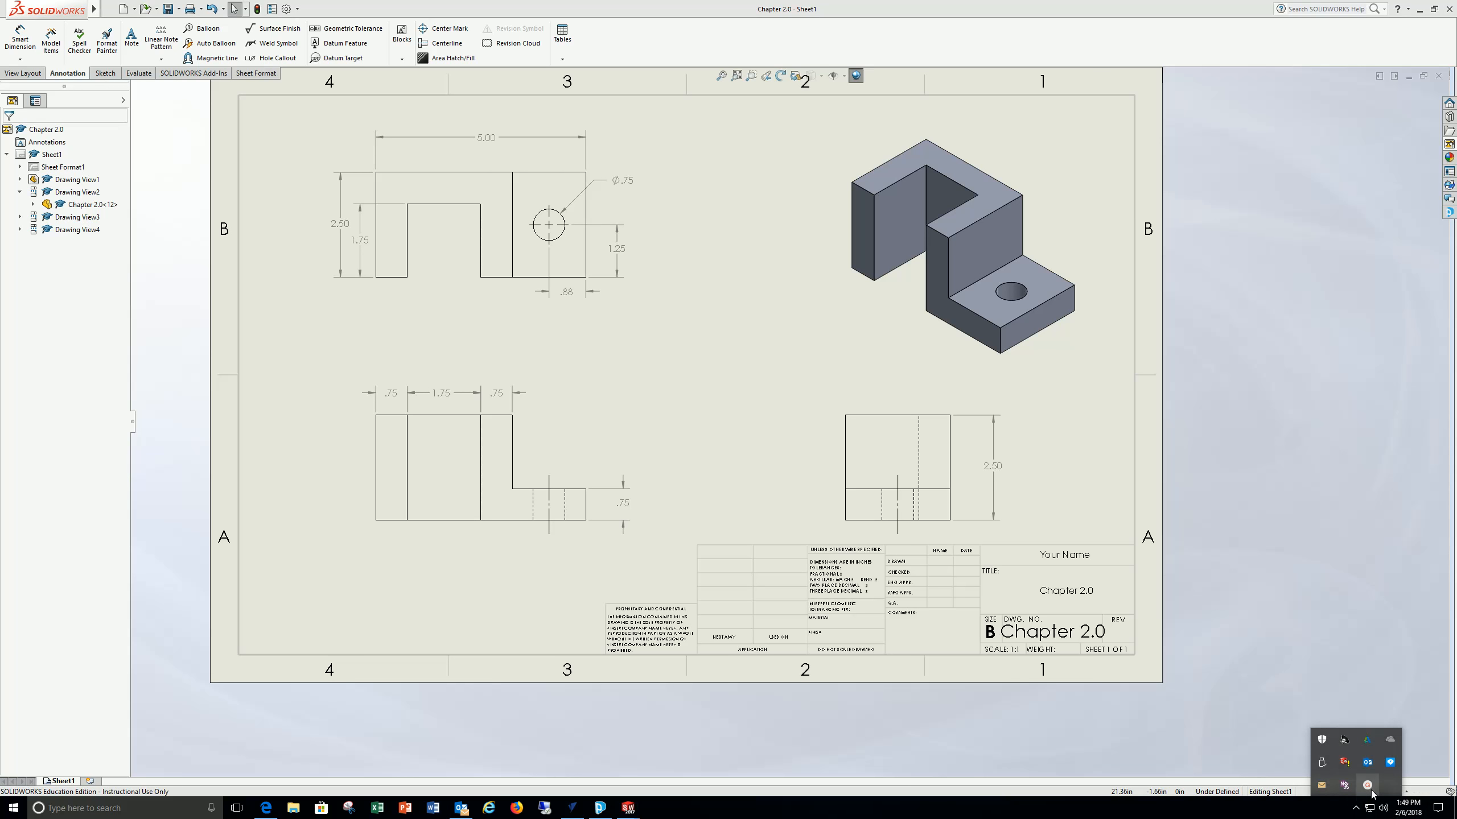
{"action": "left_click", "coordinate": [1367, 784]}
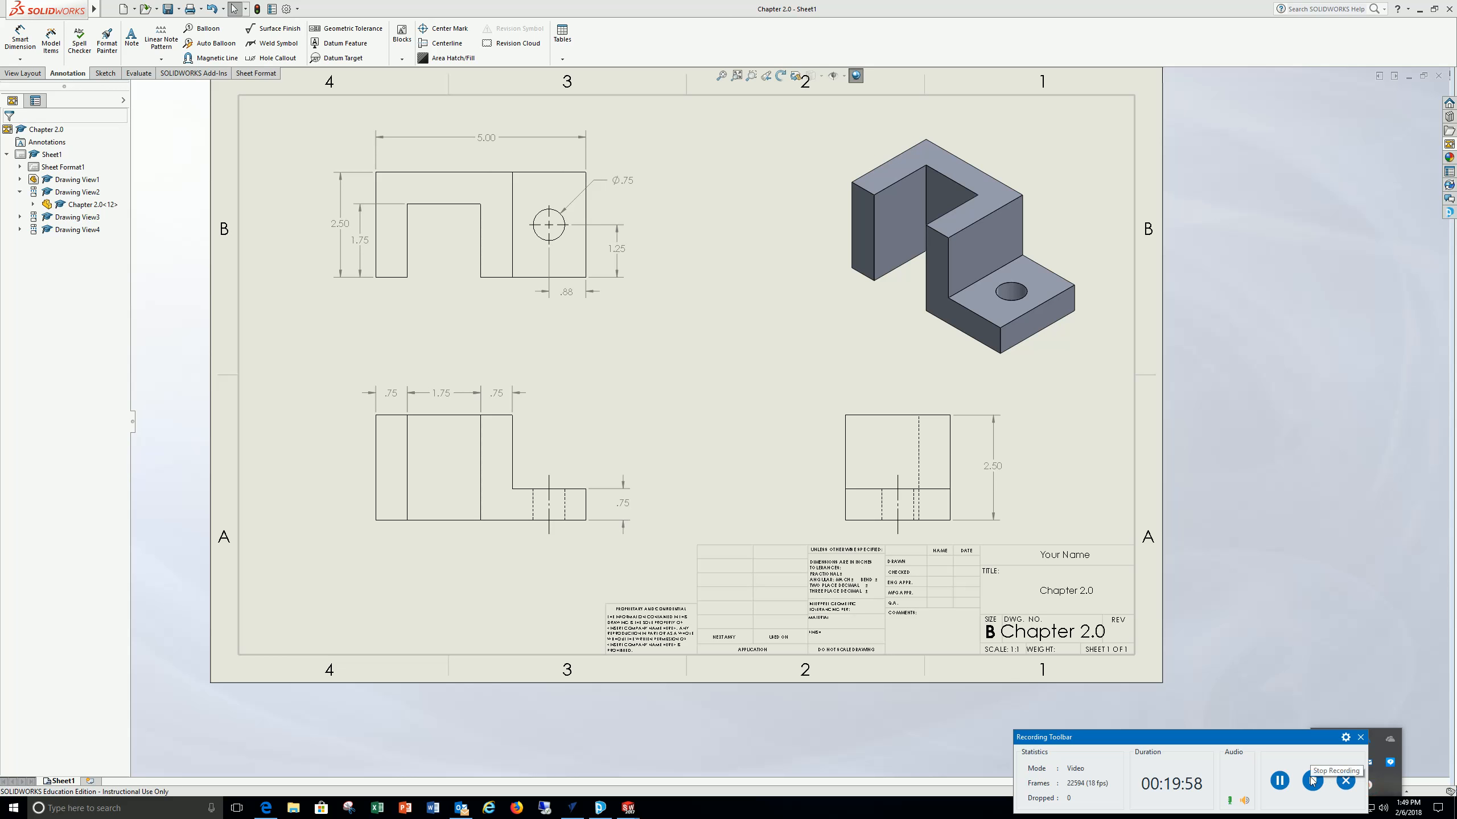